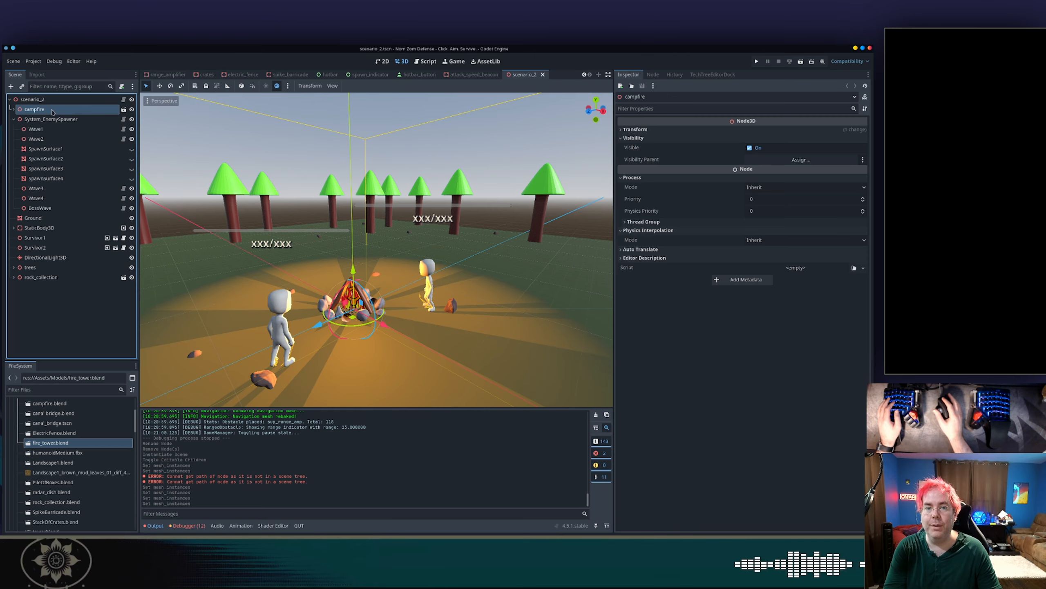
- Examine the campfire's audio, light, animated sprite and particle child nodes and their properties
{"action": "left_click", "coordinate": [14, 109]}
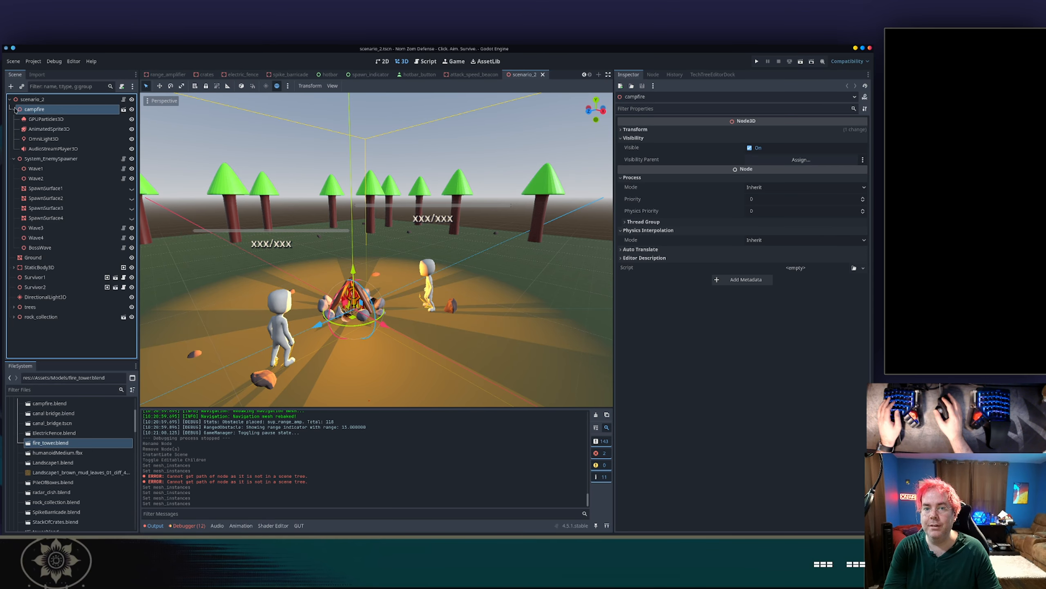
{"action": "left_click", "coordinate": [43, 151]}
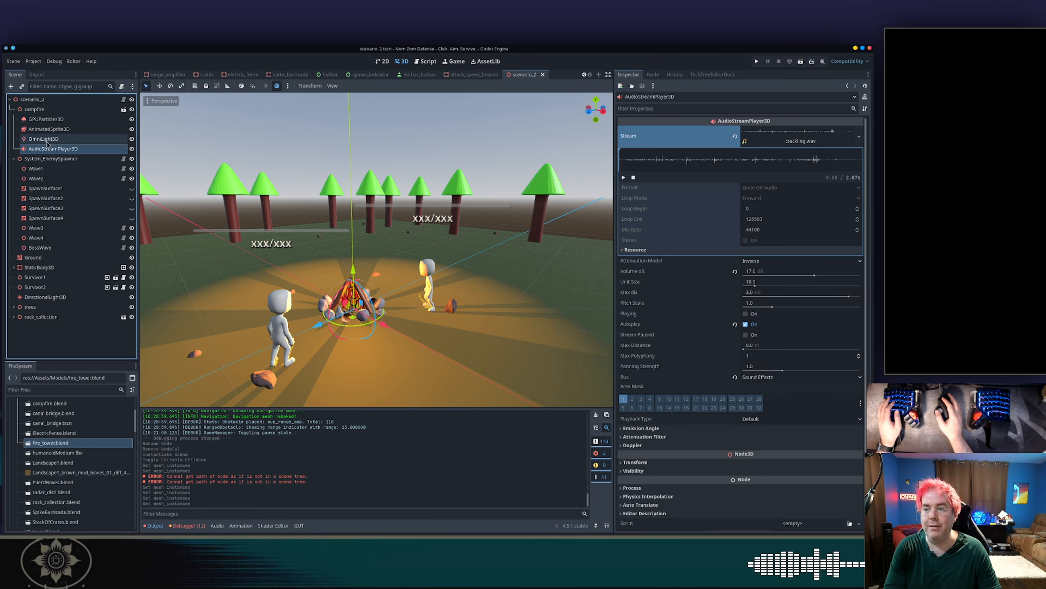
{"action": "left_click", "coordinate": [51, 140]}
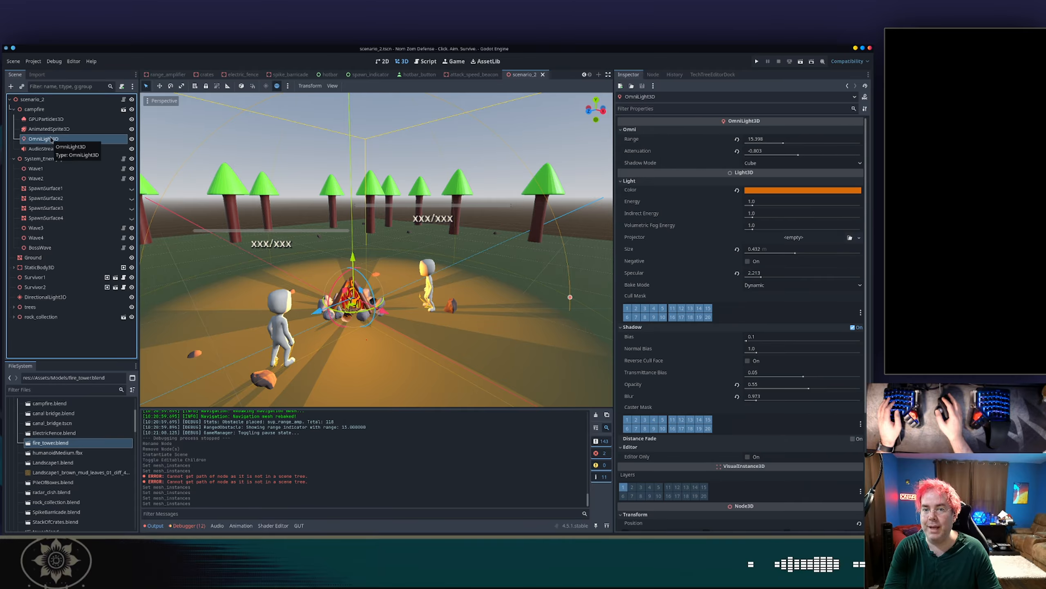
{"action": "left_click", "coordinate": [53, 129]}
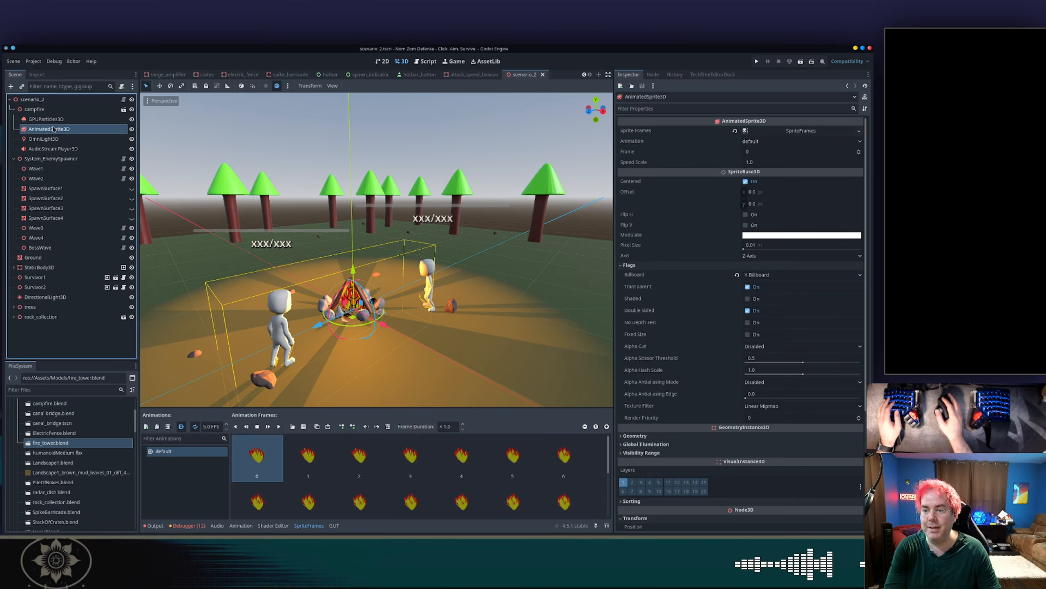
{"action": "left_click", "coordinate": [53, 120]}
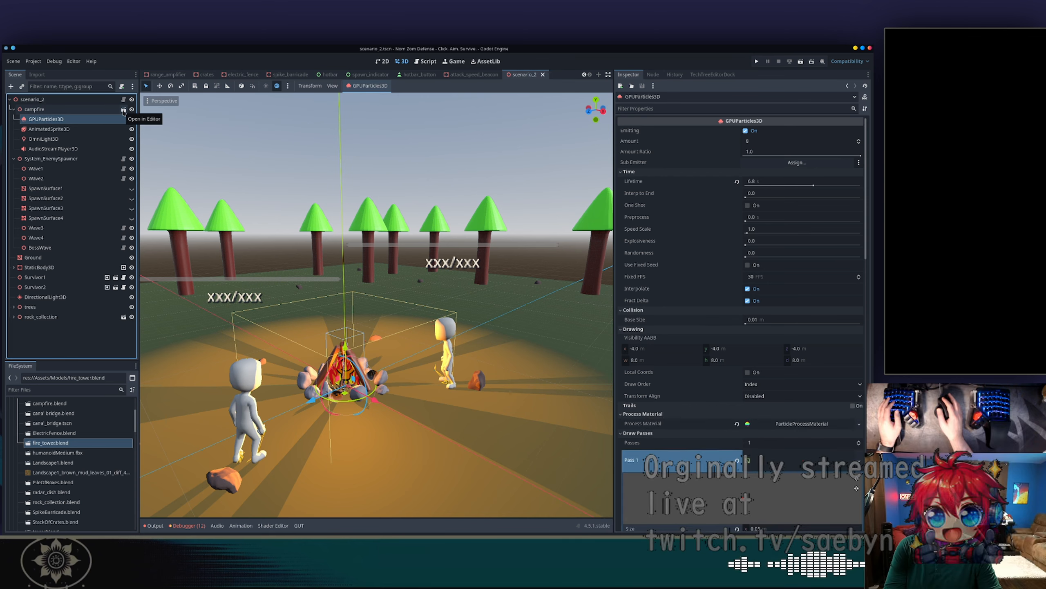
{"action": "left_click", "coordinate": [123, 110]}
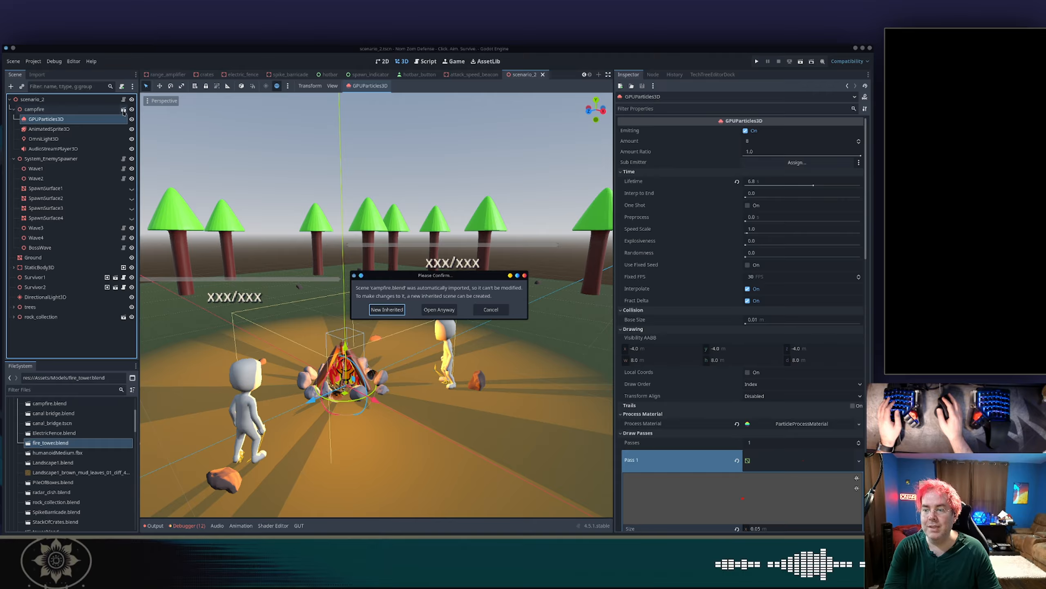
{"action": "key", "text": "Escape"}
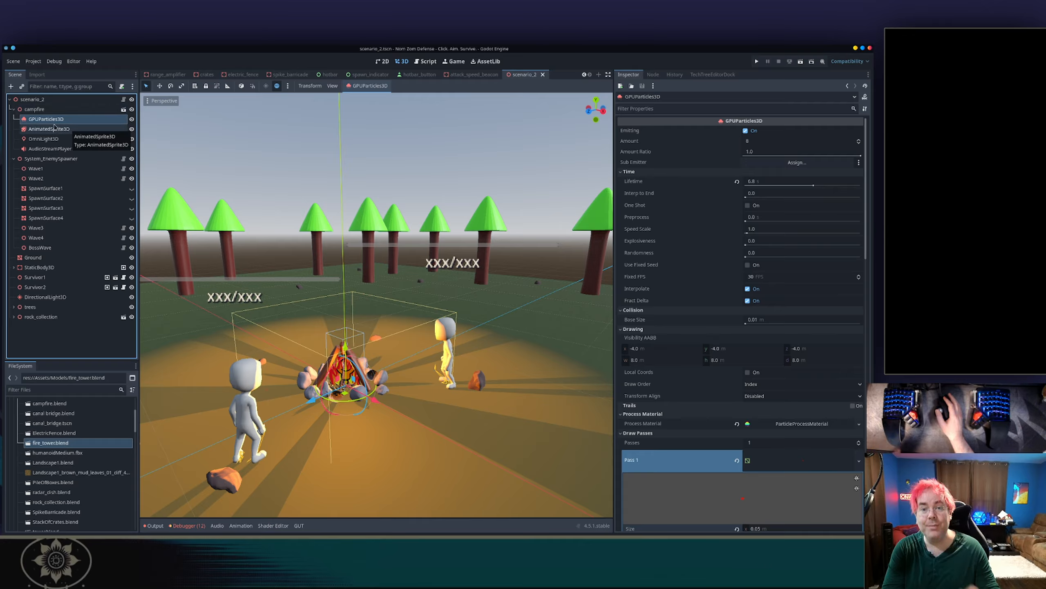
{"action": "left_click", "coordinate": [49, 110]}
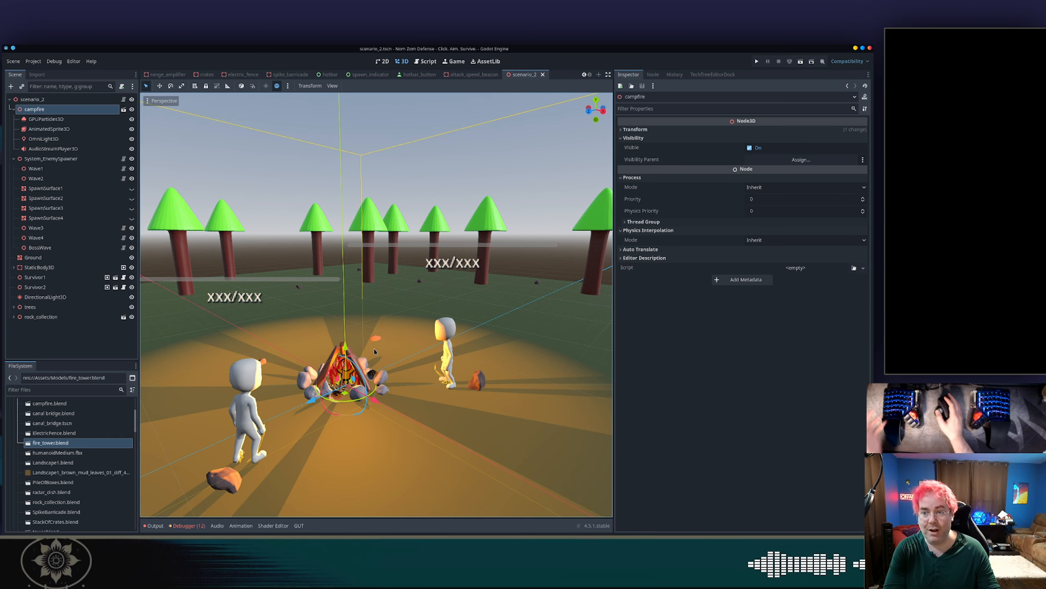
- Copy the campfire's GPUParticles3D, AnimatedSprite3D, OmniLight3D and AudioStreamPlayer3D nodes into fire_tower in the attack_speed_beacon scene
{"action": "left_click", "coordinate": [46, 119]}
{"action": "left_click", "coordinate": [80, 149], "text": "shift"}
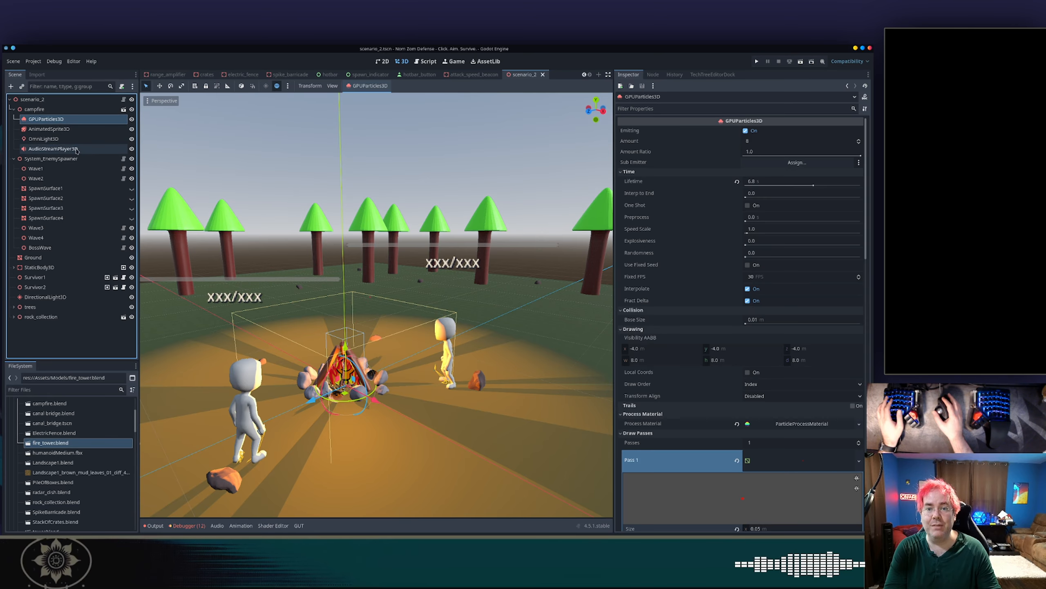
{"action": "right_click", "coordinate": [80, 150]}
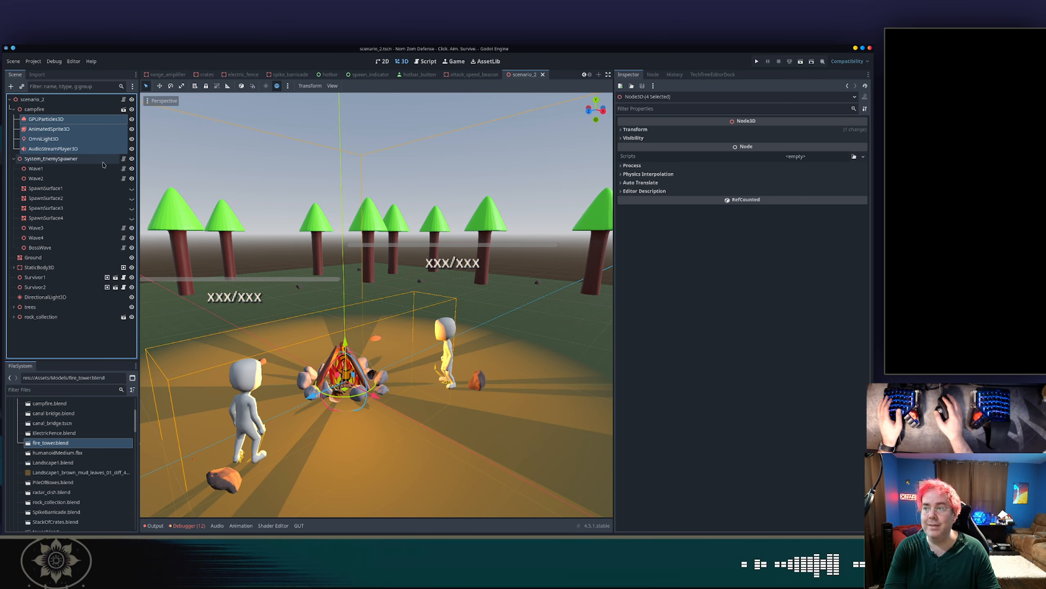
{"action": "left_click", "coordinate": [473, 75]}
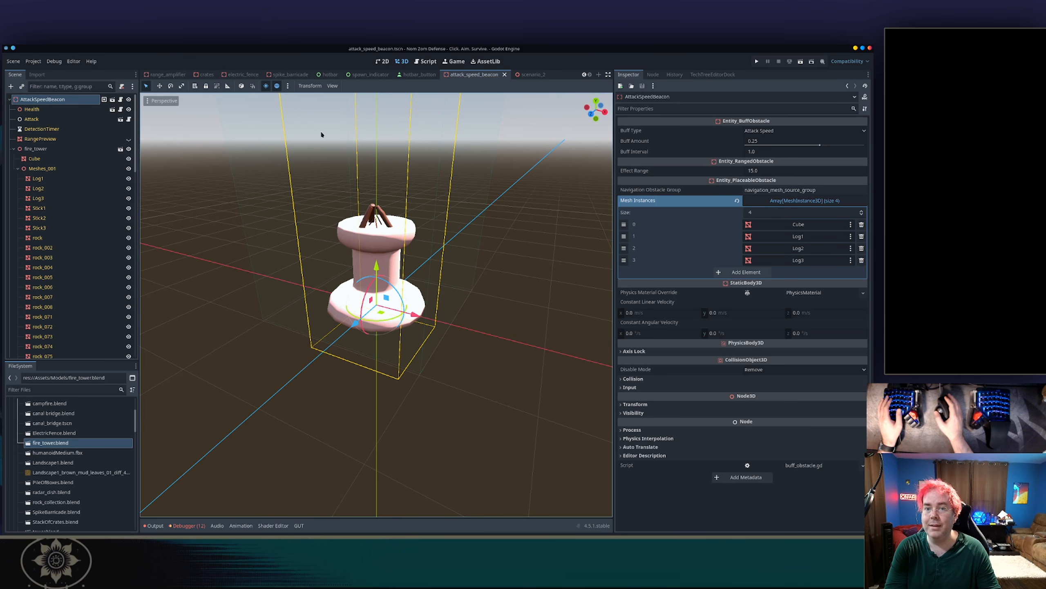
{"action": "left_click", "coordinate": [65, 149]}
{"action": "right_click", "coordinate": [62, 150]}
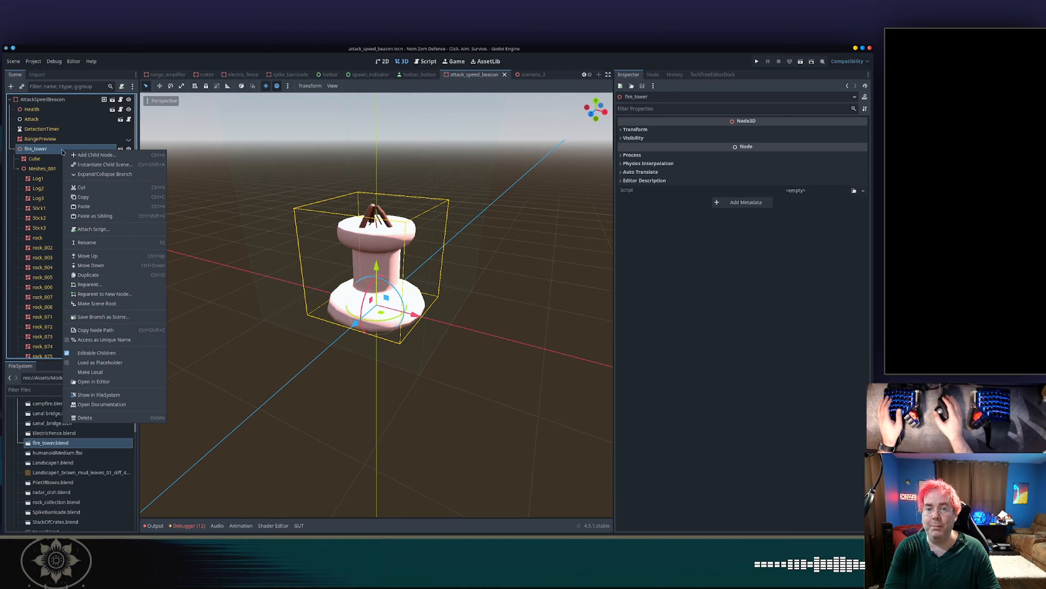
{"action": "left_click", "coordinate": [95, 215]}
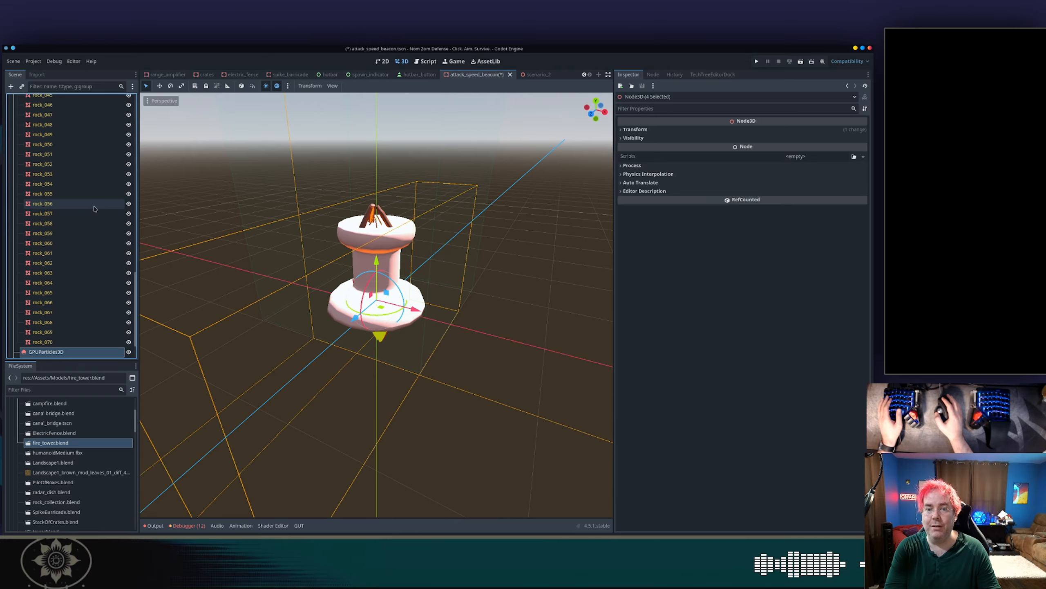
- Raise the four pasted effect nodes together along the vertical axis so the flame sits in the tower's top bowl
{"action": "scroll", "coordinate": [94, 209], "scroll_direction": "down", "scroll_amount": 2}
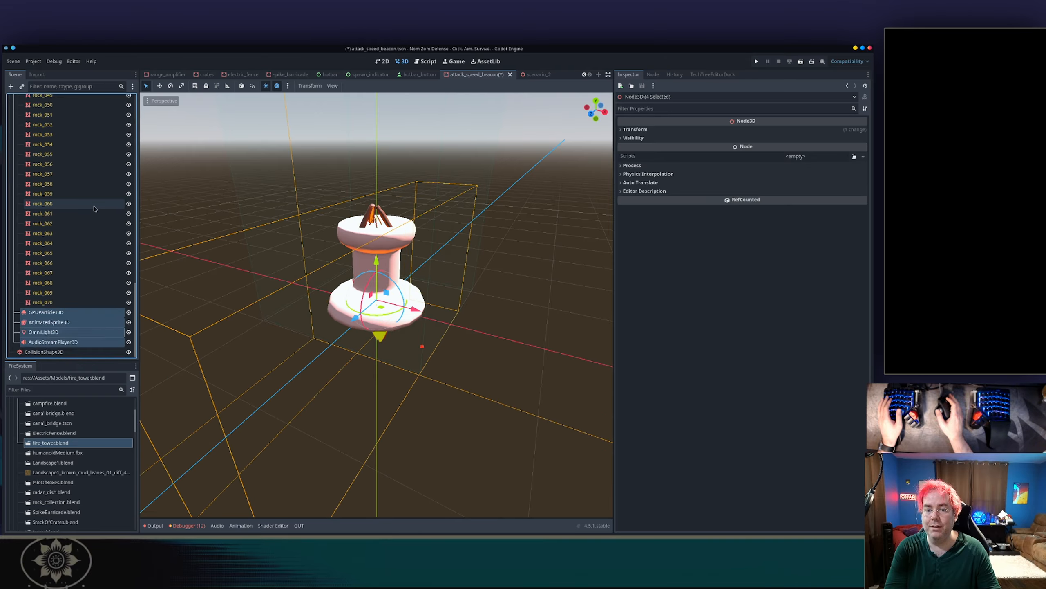
{"action": "scroll", "coordinate": [389, 369], "scroll_direction": "down", "scroll_amount": 4}
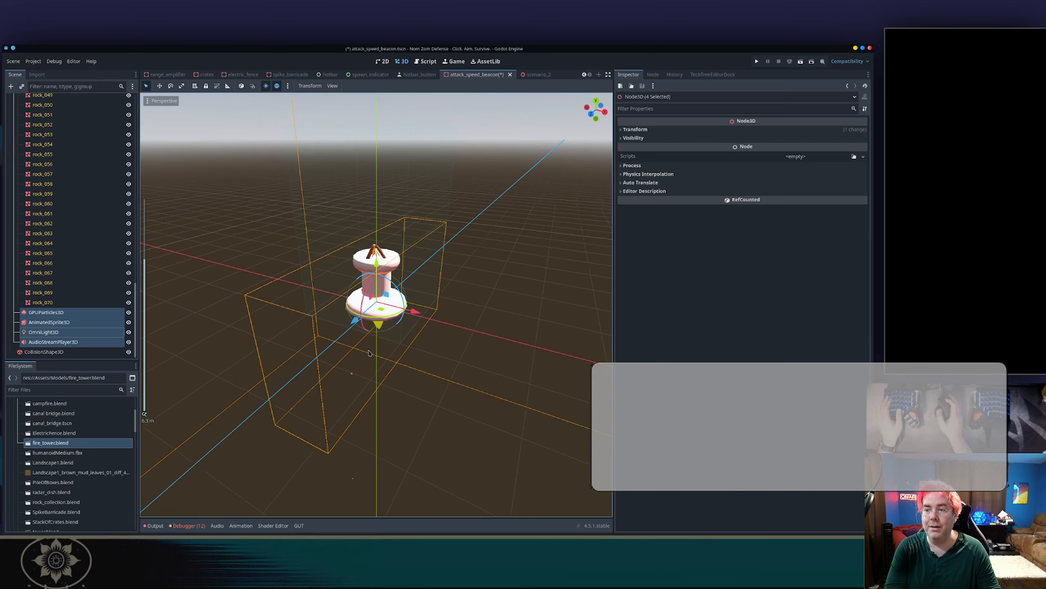
{"action": "middle_click_drag", "start_coordinate": [389, 369], "coordinate": [384, 320]}
{"action": "left_click_drag", "start_coordinate": [376, 262], "coordinate": [379, 211]}
{"action": "left_click", "coordinate": [456, 208]}
{"action": "scroll", "coordinate": [458, 205], "scroll_direction": "up", "scroll_amount": 5}
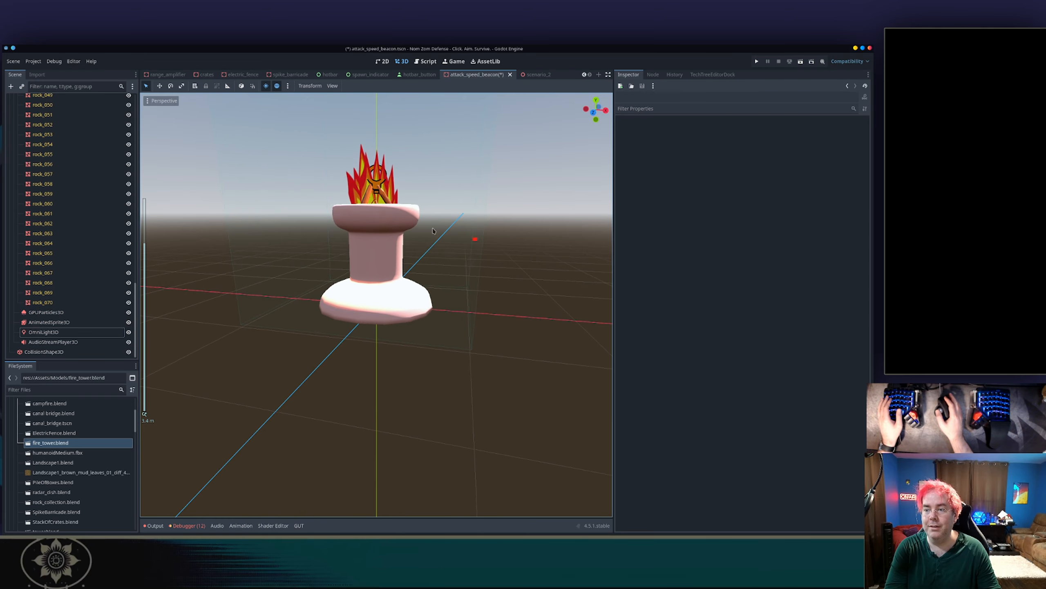
- Preview the flame sprite's animation on the tower from several angles and save the attack_speed_beacon scene
{"action": "middle_click_drag", "start_coordinate": [458, 205], "coordinate": [356, 231]}
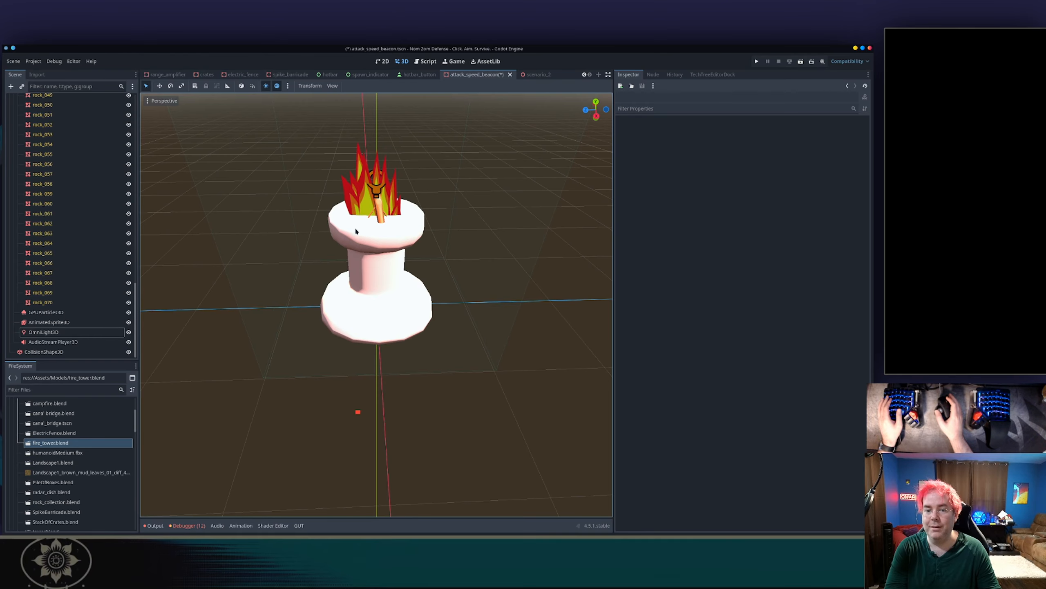
{"action": "left_click", "coordinate": [49, 322]}
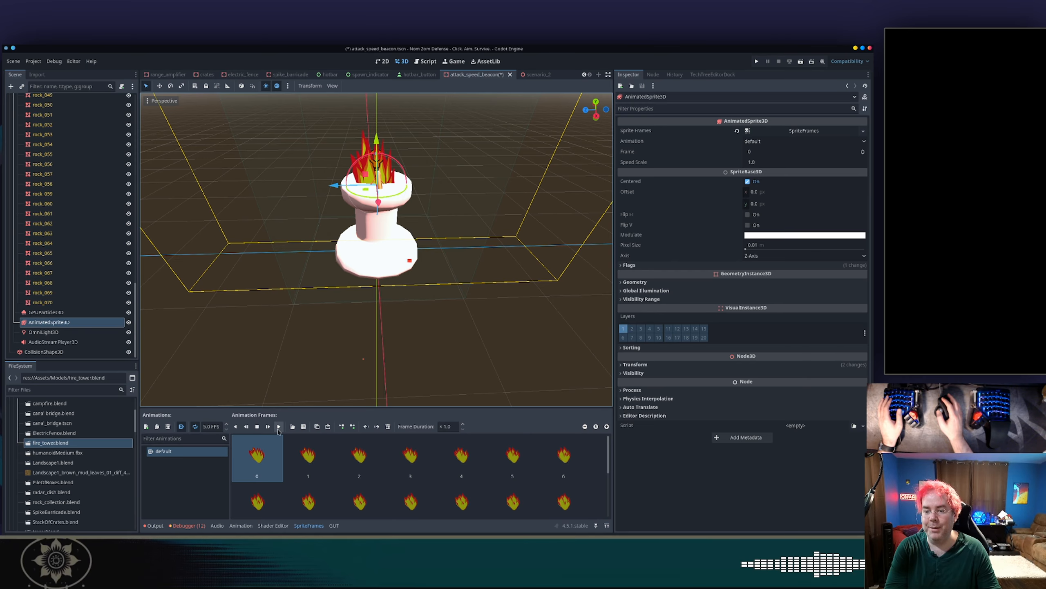
{"action": "left_click", "coordinate": [345, 325]}
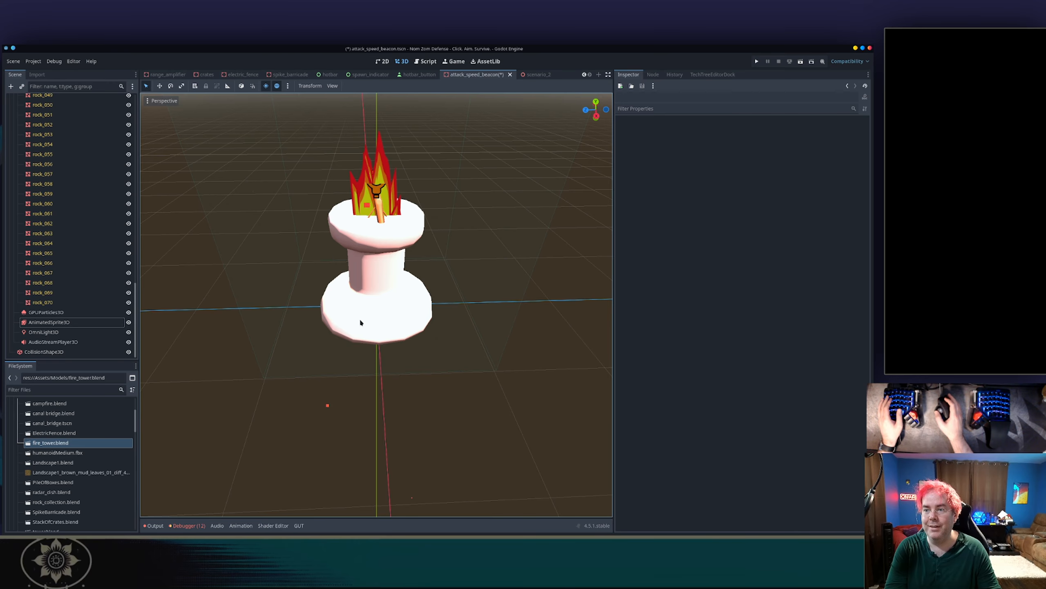
{"action": "middle_click_drag", "start_coordinate": [360, 322], "coordinate": [474, 326]}
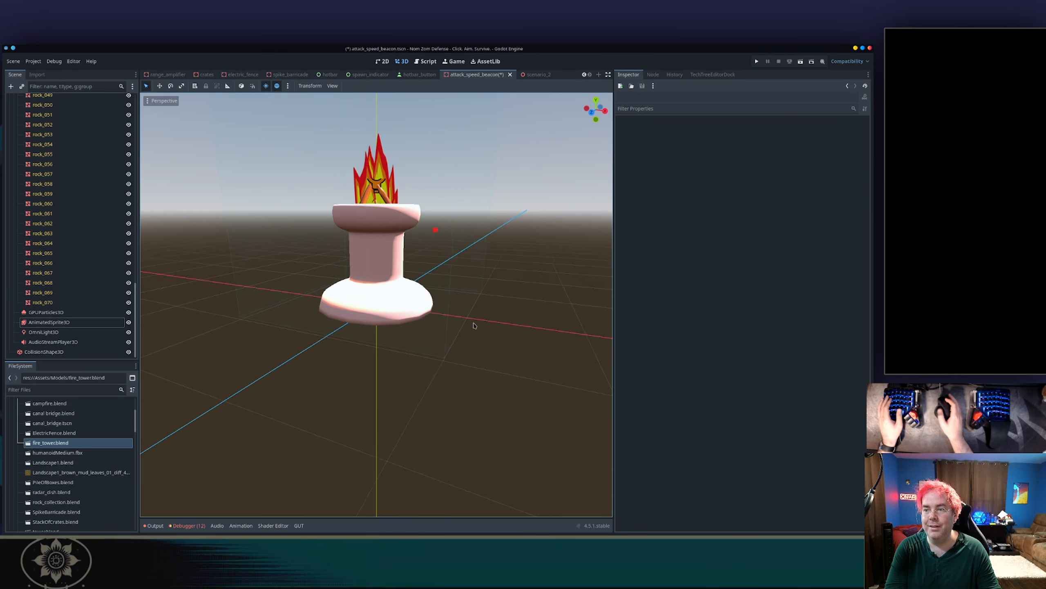
{"action": "scroll", "coordinate": [450, 327], "scroll_direction": "down", "scroll_amount": 6}
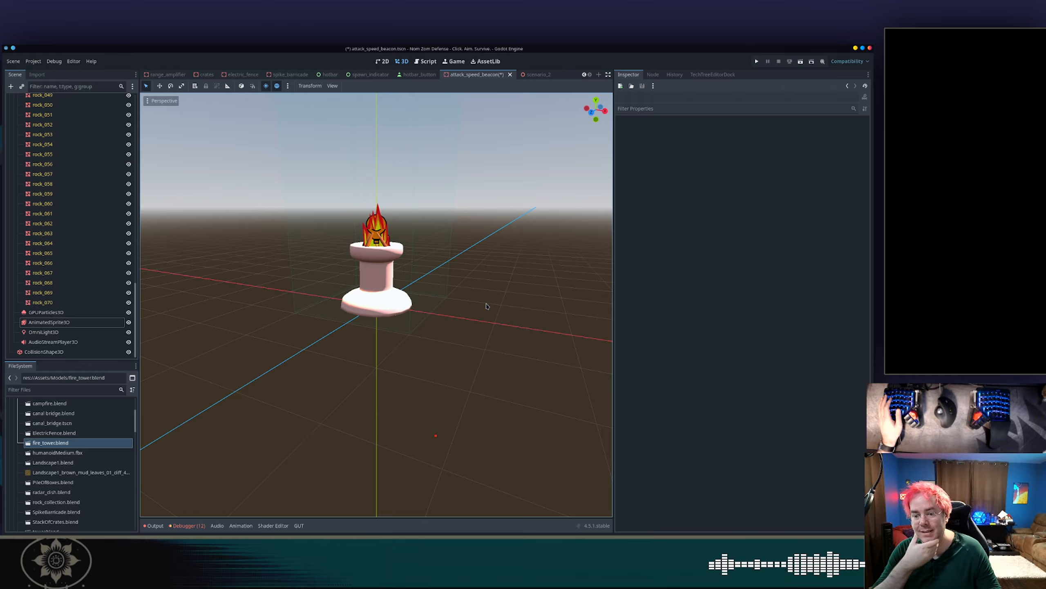
{"action": "key", "text": "ctrl+s"}
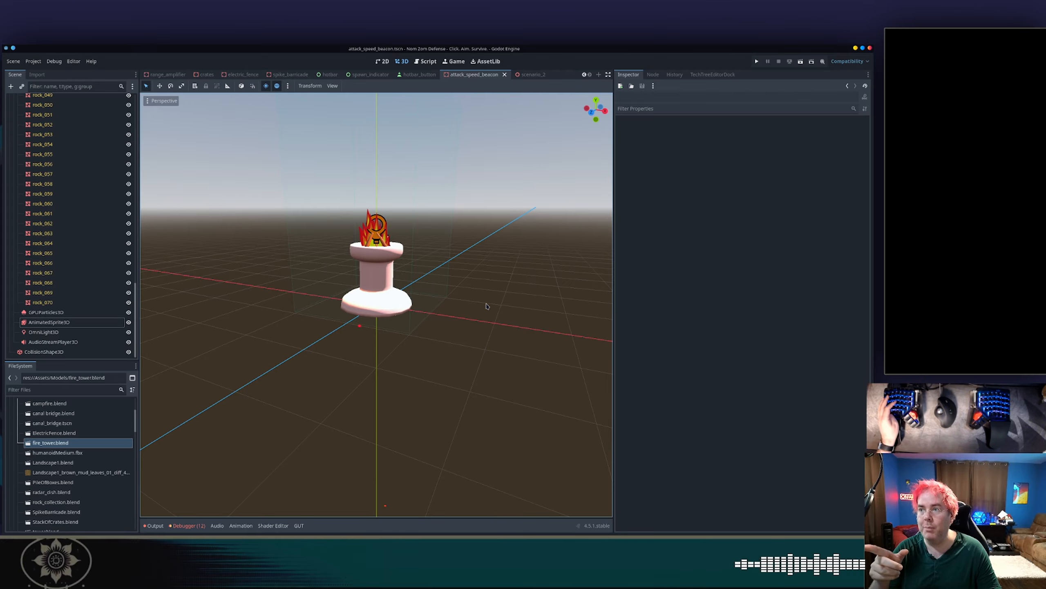
- Switch to Blender and add a 2 m plane at the origin of the fire_tower model
{"action": "key", "text": "alt+Tab"}
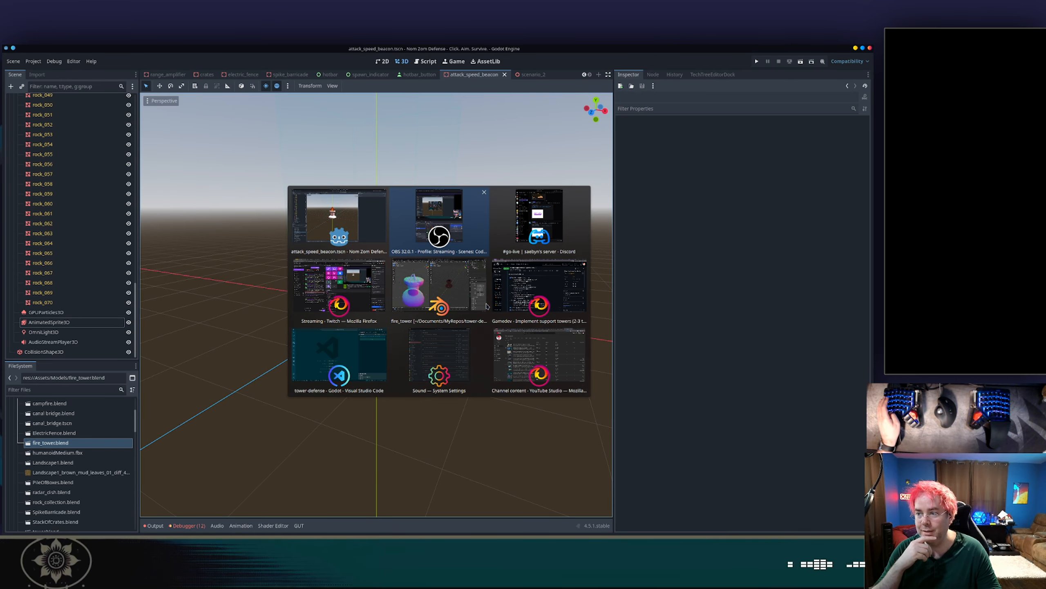
{"action": "key", "text": "alt+Tab"}
{"action": "key", "text": "alt+Tab"}
{"action": "key", "text": "alt+Tab"}
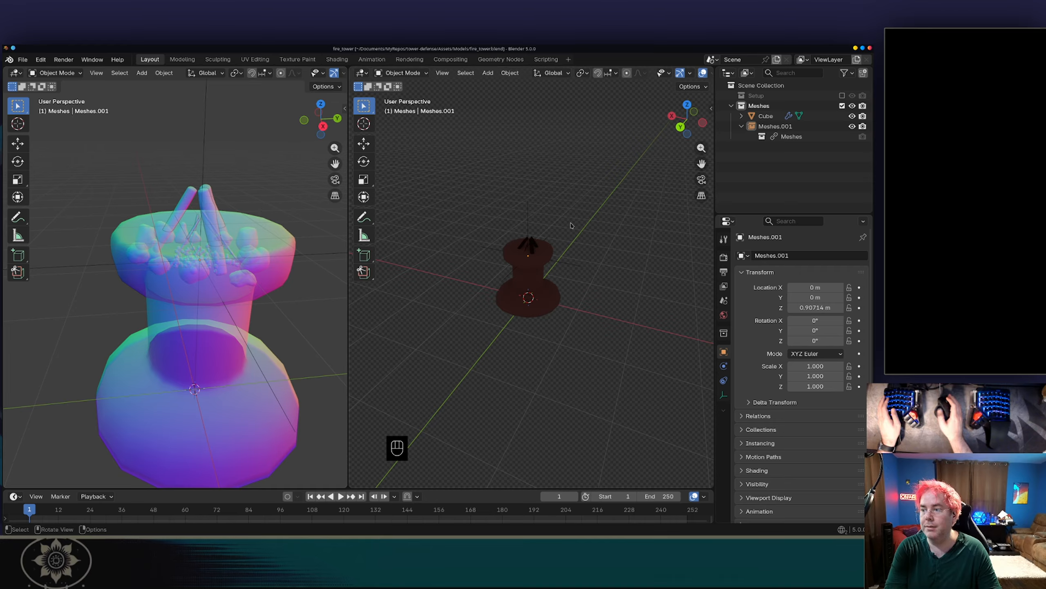
{"action": "left_click", "coordinate": [702, 180]}
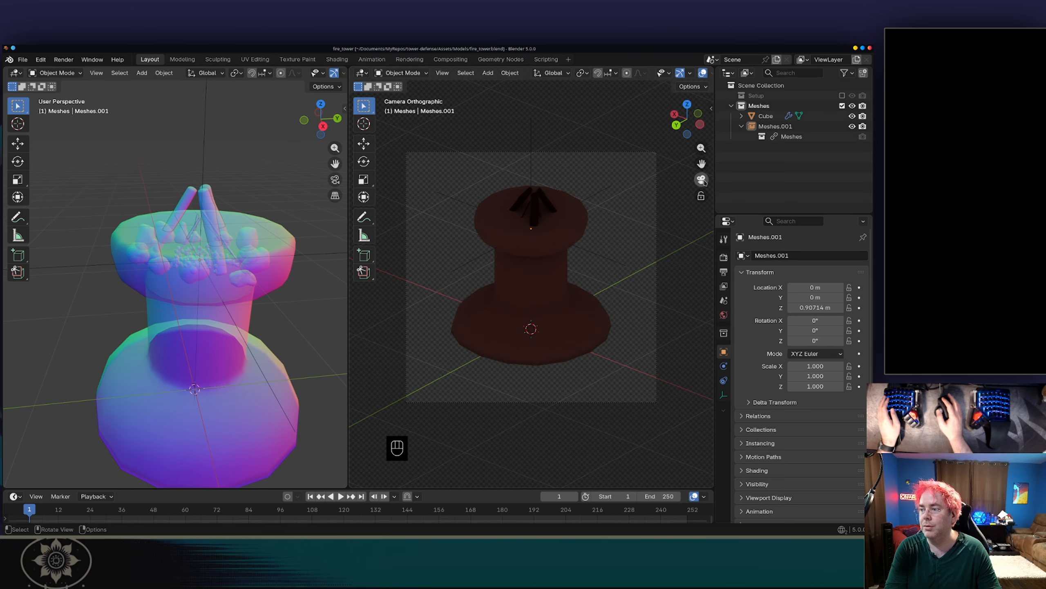
{"action": "key", "text": "KP_1"}
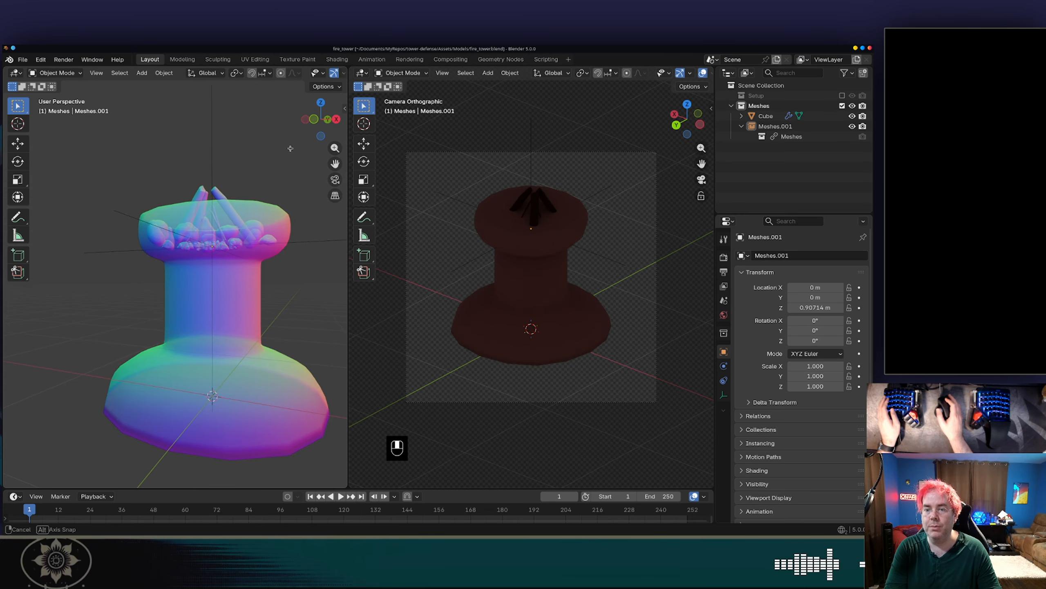
{"action": "key", "text": "shift+a"}
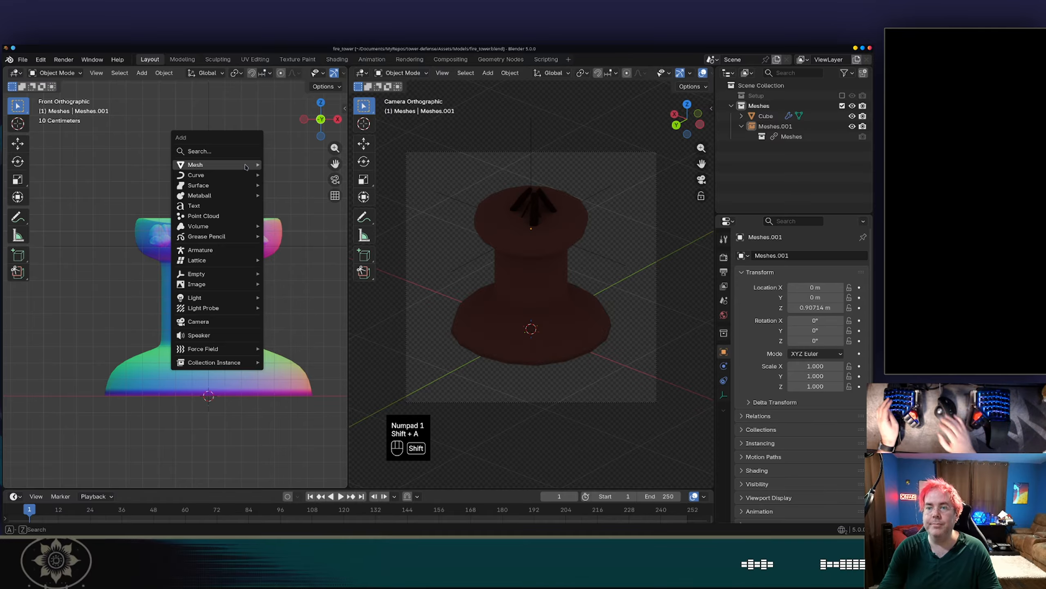
{"action": "mouse_move", "coordinate": [245, 166]}
{"action": "left_click", "coordinate": [276, 167]}
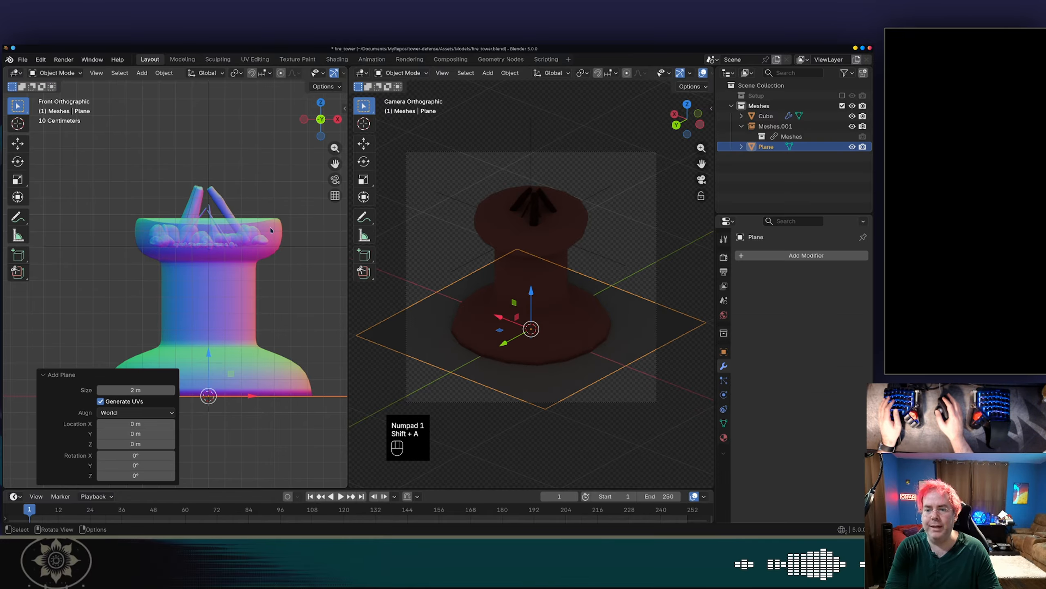
- Rotate the plane 90° about the X axis so it stands upright
{"action": "key", "text": "r"}
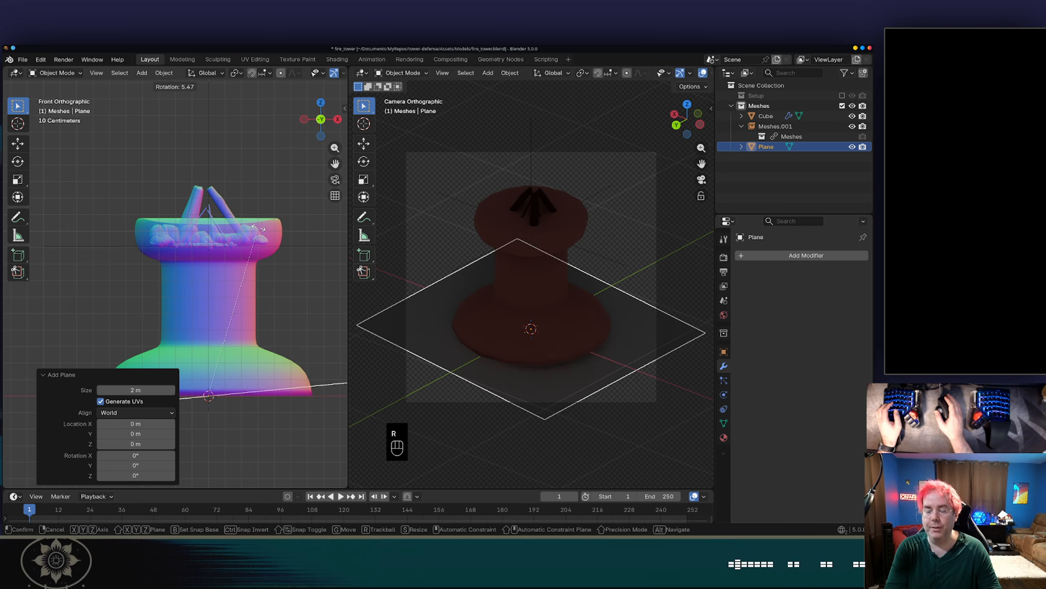
{"action": "key", "text": "x"}
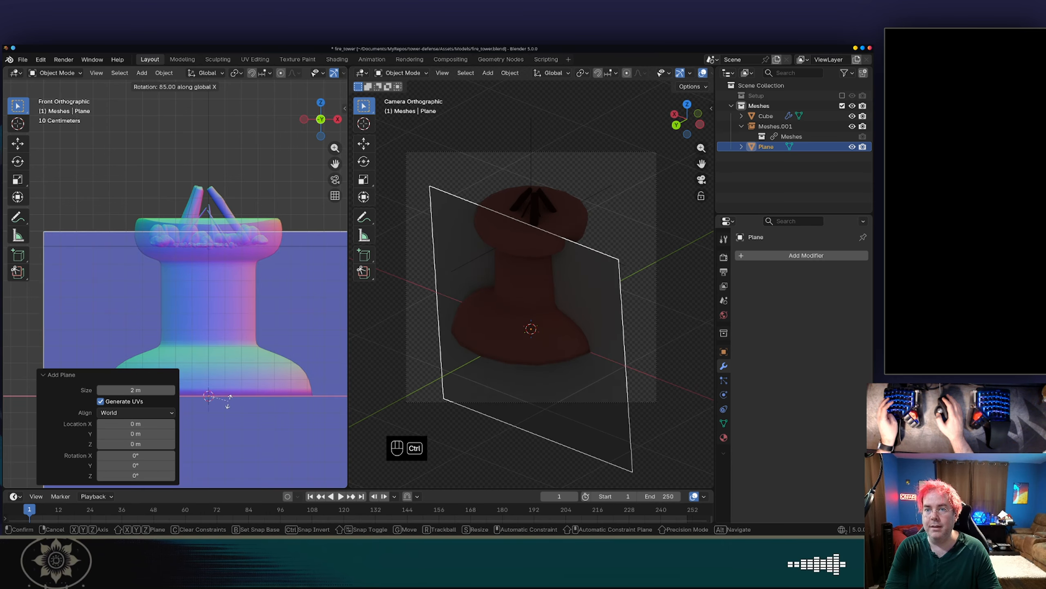
{"action": "left_click", "coordinate": [225, 400]}
- Scale the plane to 0.439 and raise it 1.3 m so it covers the logs on top of the tower
{"action": "key", "text": "s"}
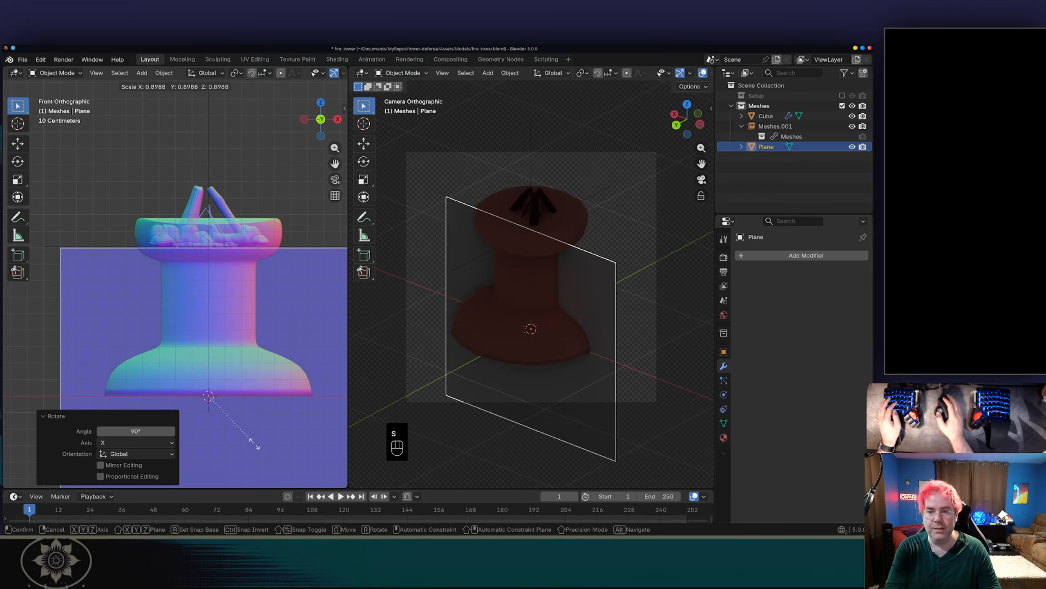
{"action": "left_click", "coordinate": [230, 419]}
{"action": "key", "text": "g"}
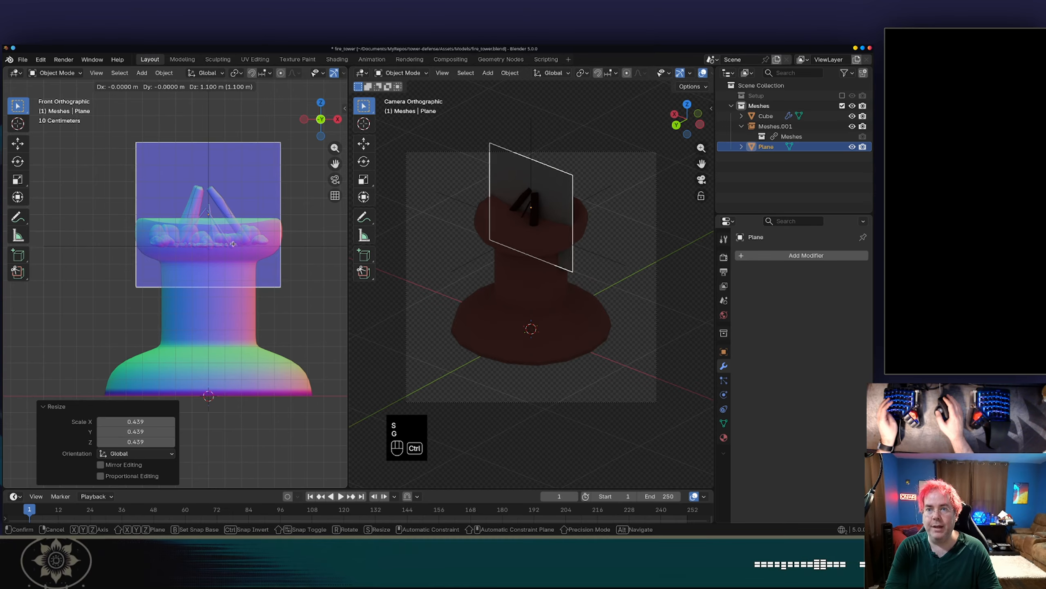
{"action": "left_click", "coordinate": [232, 206]}
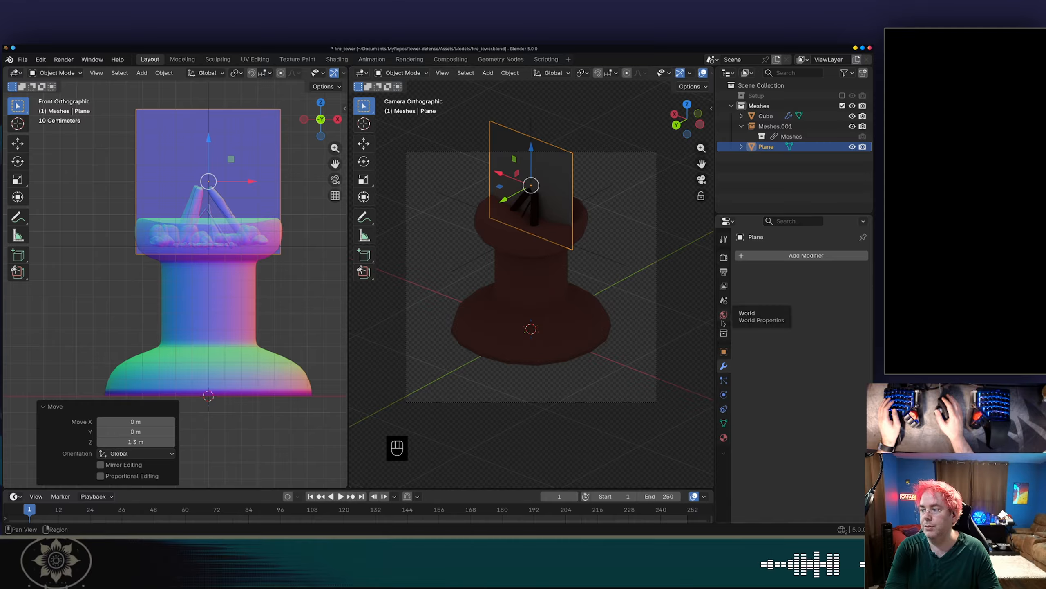
- Create a new material for the upright plane
{"action": "left_click", "coordinate": [724, 439]}
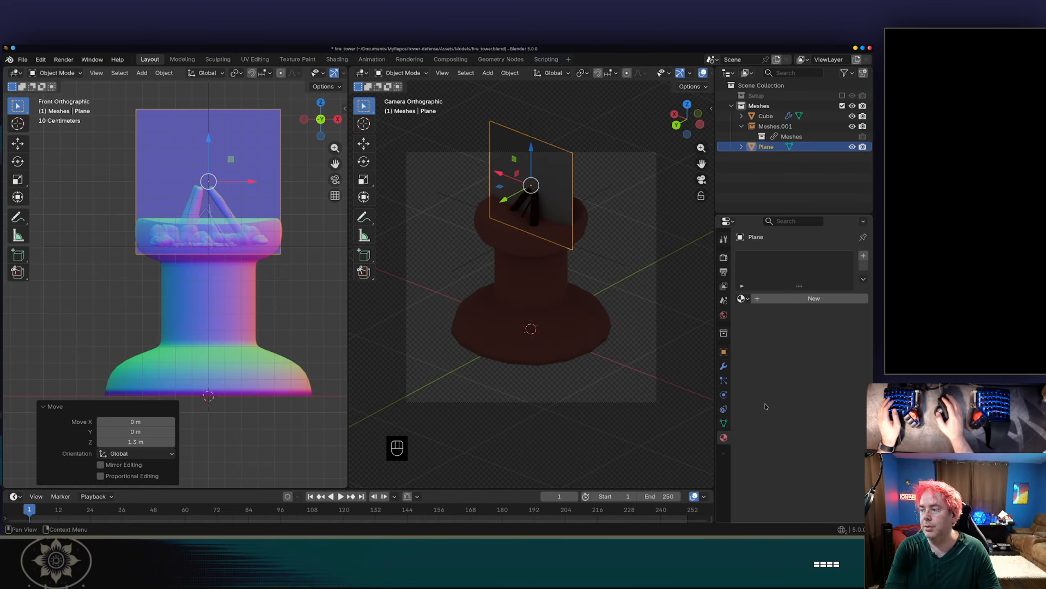
{"action": "left_click", "coordinate": [803, 300]}
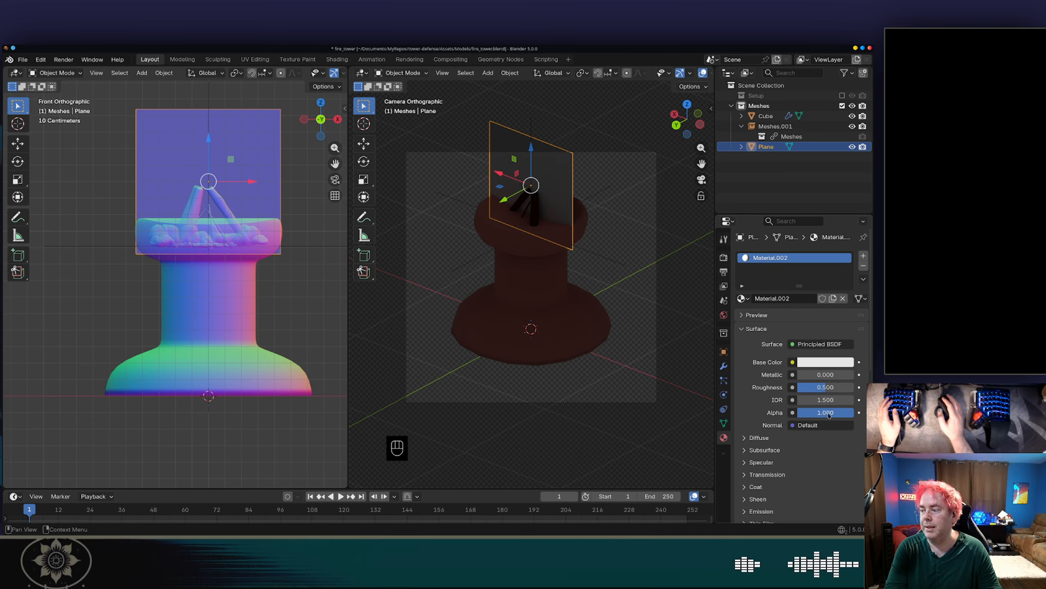
- Feed the base color of the upright plane's material from an Image Texture
{"action": "left_click_drag", "start_coordinate": [832, 414], "coordinate": [832, 414]}
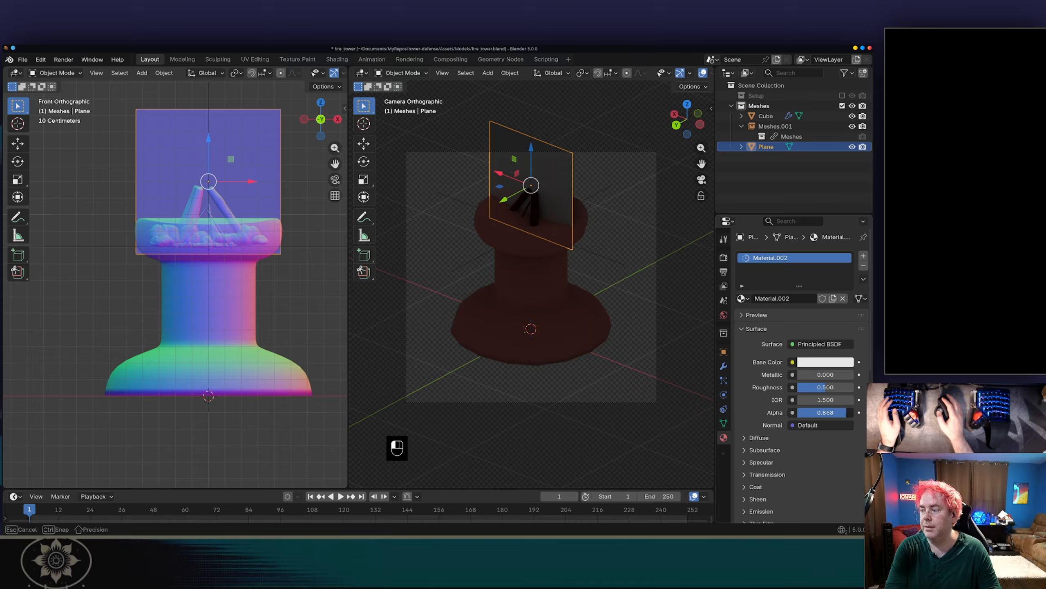
{"action": "left_click", "coordinate": [793, 363]}
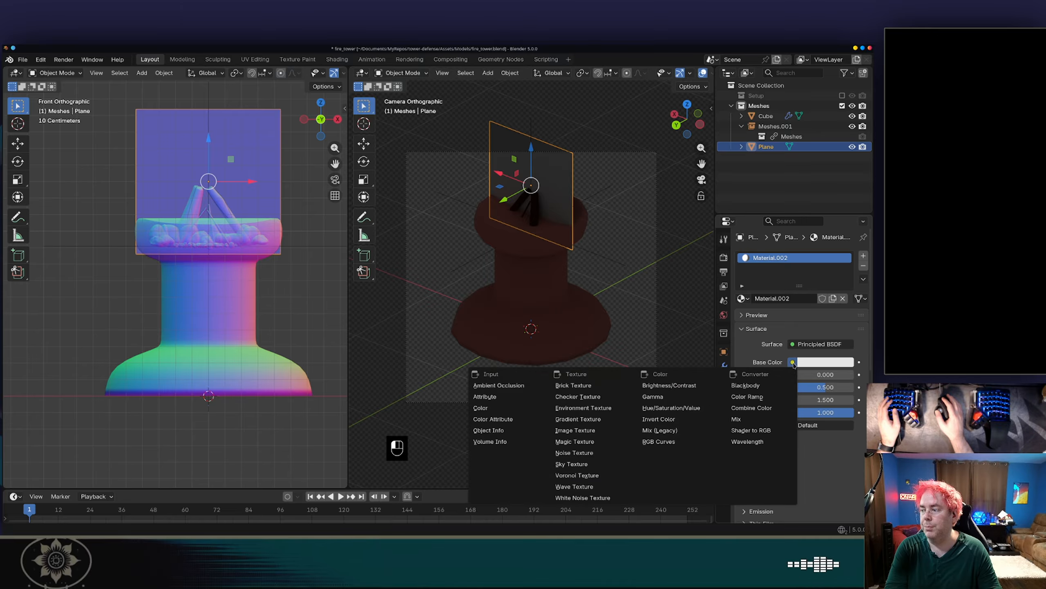
{"action": "key", "text": "Escape"}
{"action": "left_click", "coordinate": [793, 362]}
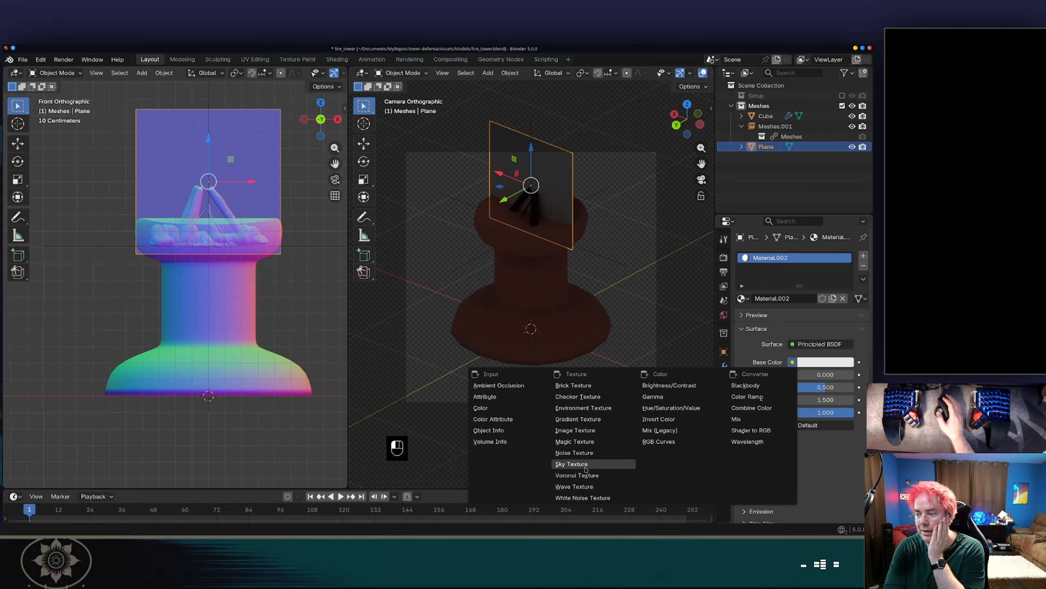
{"action": "left_click", "coordinate": [579, 431]}
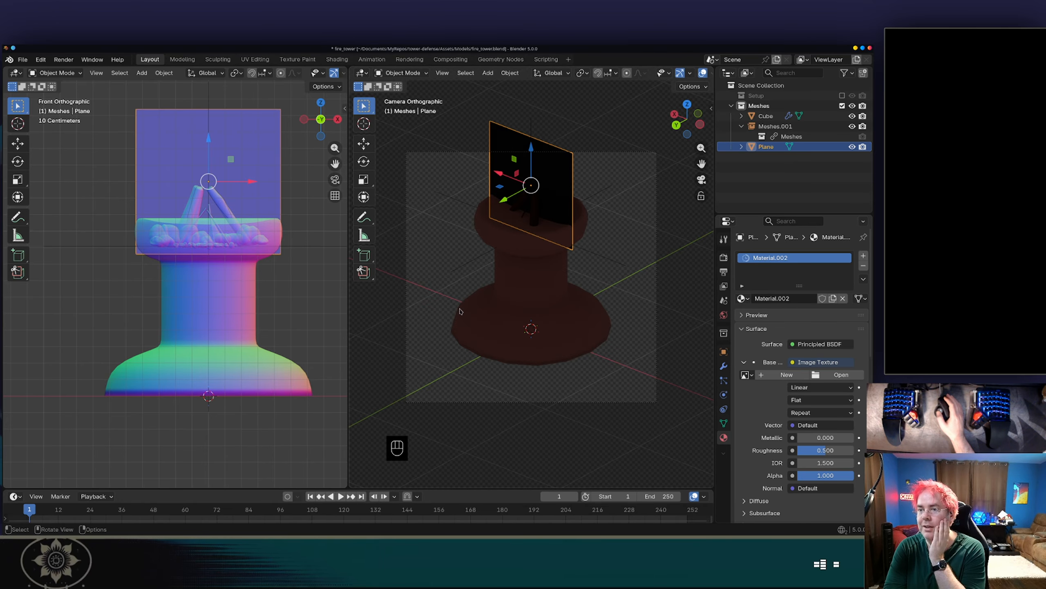
- Load 0121.png from the project's Assets/Textures/fire folder as the base color image
{"action": "left_click", "coordinate": [824, 375]}
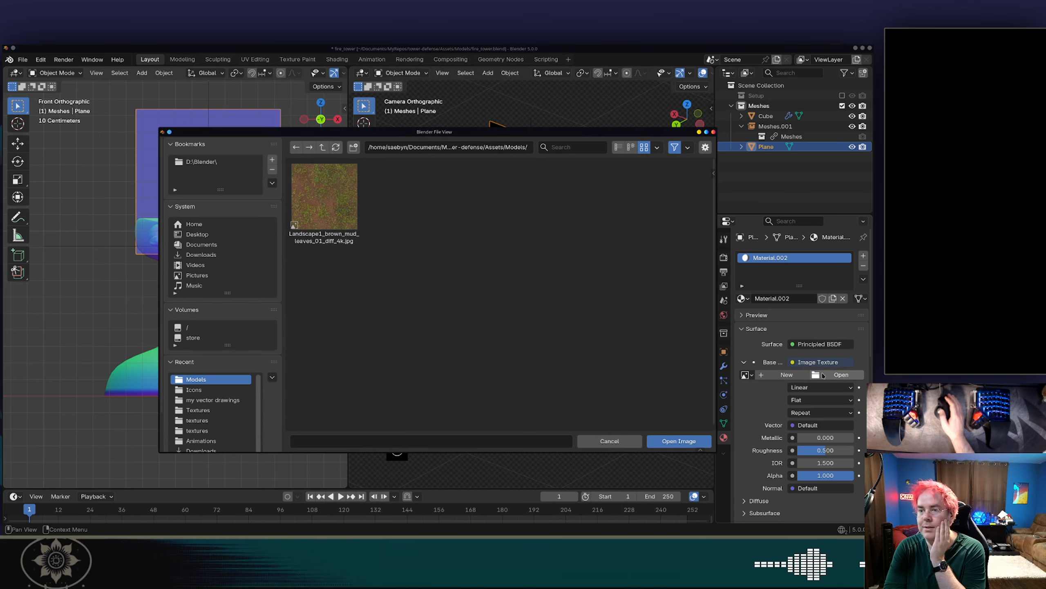
{"action": "left_click", "coordinate": [325, 147]}
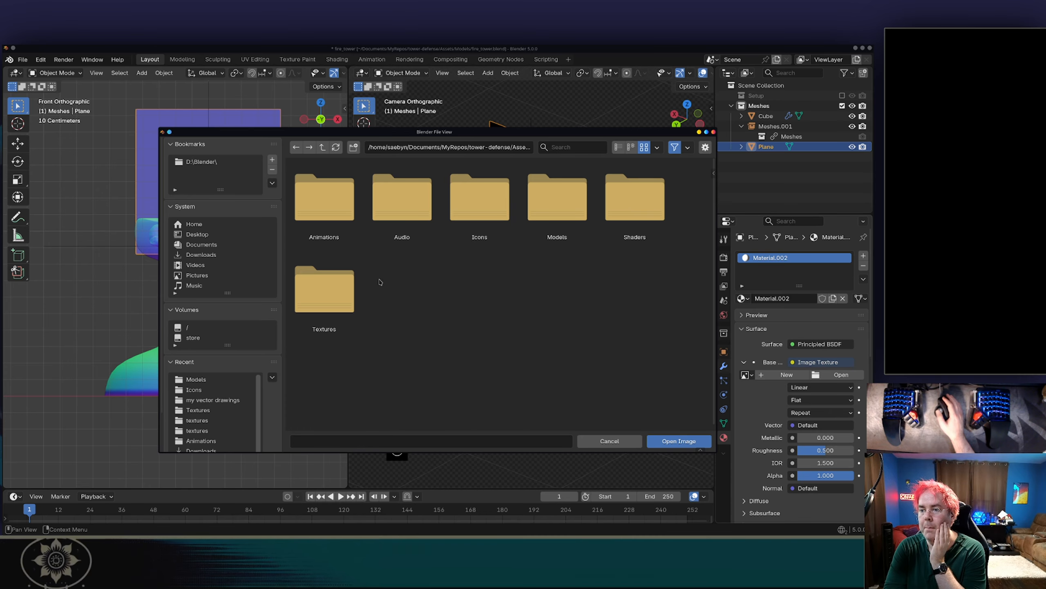
{"action": "double_click", "coordinate": [317, 288]}
{"action": "double_click", "coordinate": [327, 246]}
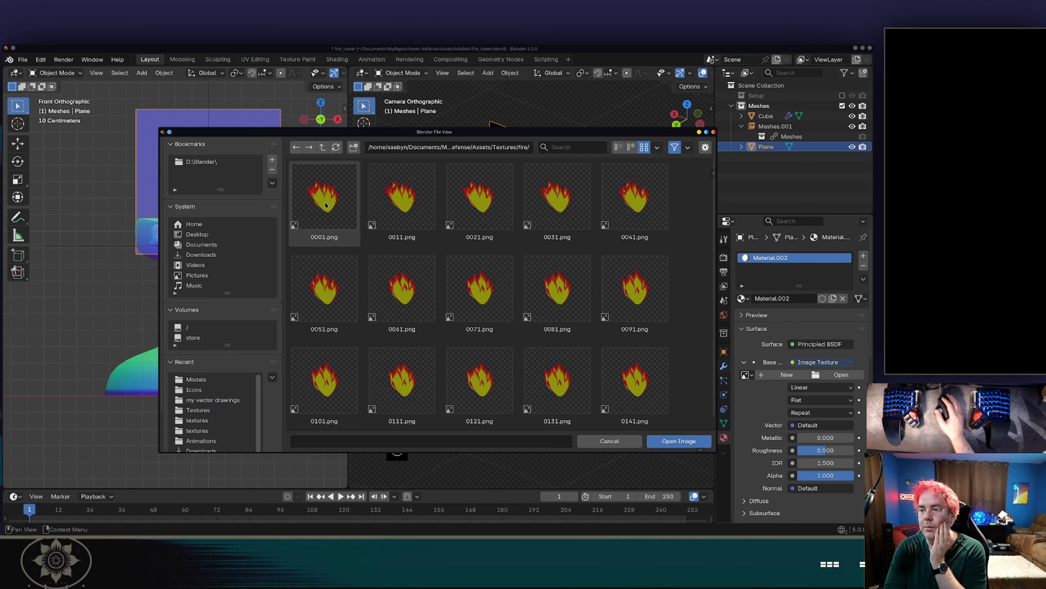
{"action": "scroll", "coordinate": [419, 288], "scroll_direction": "down", "scroll_amount": 1}
{"action": "left_click", "coordinate": [478, 373]}
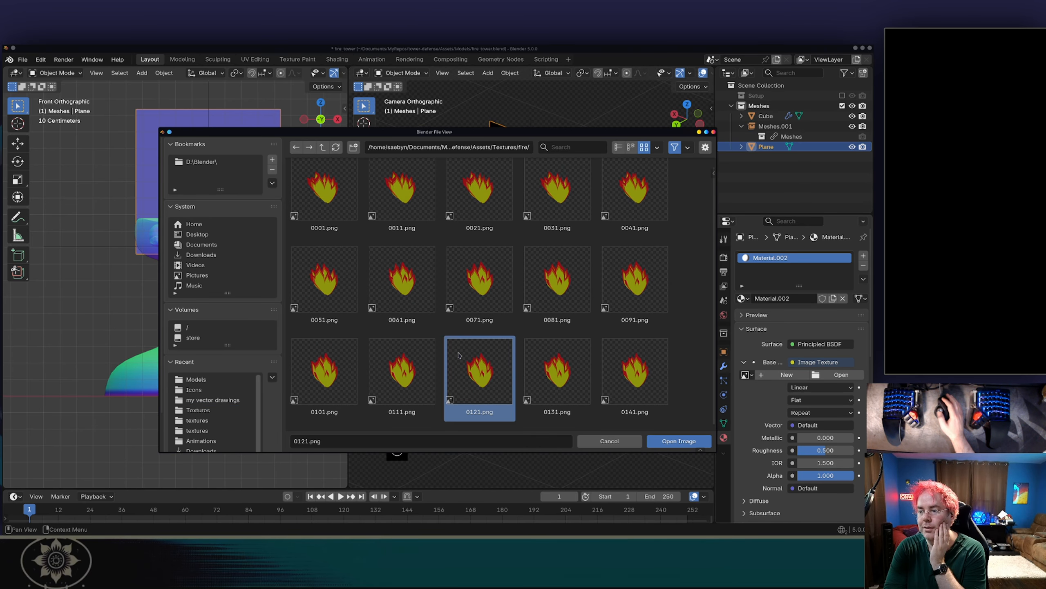
{"action": "left_click", "coordinate": [665, 442]}
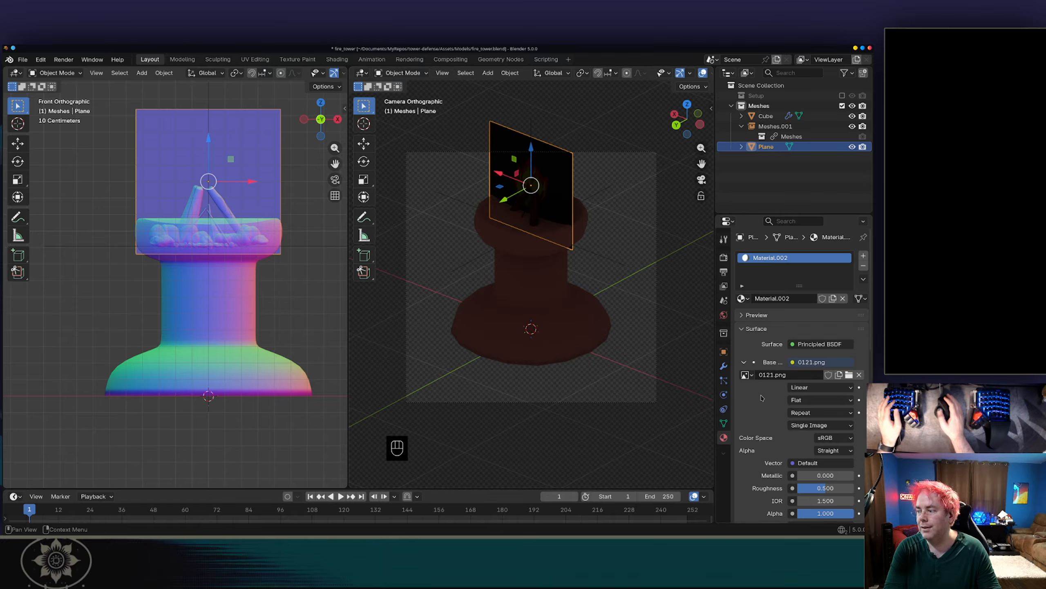
{"action": "left_click", "coordinate": [811, 400]}
{"action": "left_click", "coordinate": [812, 400]}
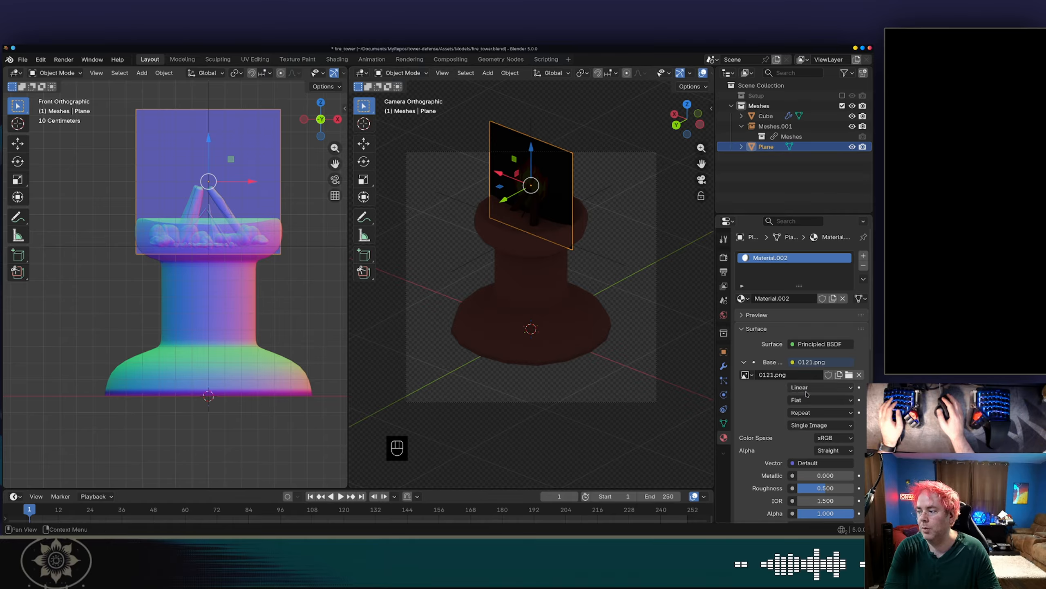
{"action": "left_click", "coordinate": [801, 389]}
{"action": "left_click", "coordinate": [801, 389]}
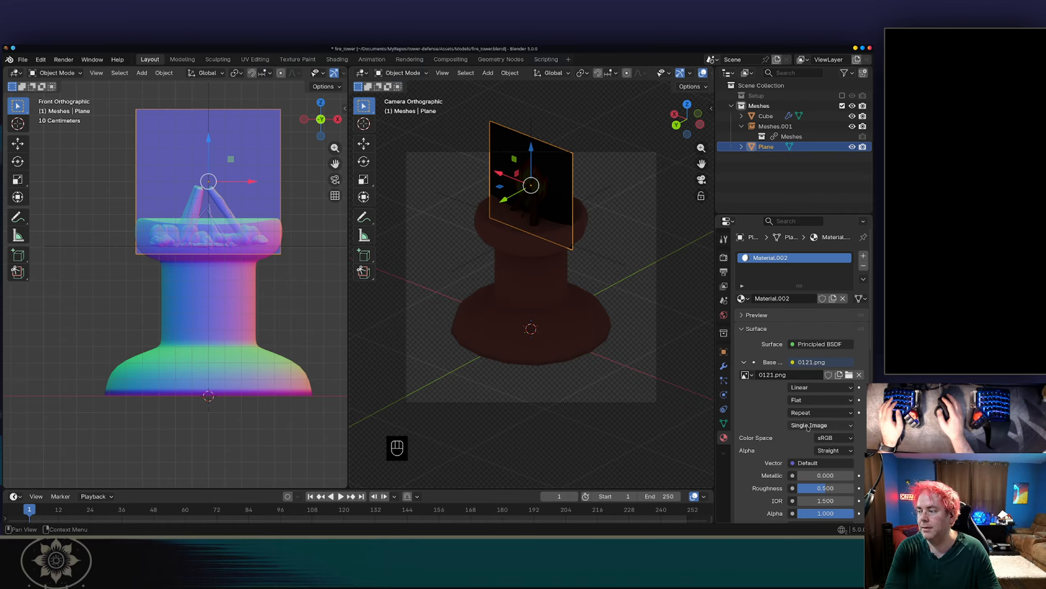
{"action": "left_click", "coordinate": [808, 427]}
{"action": "left_click", "coordinate": [808, 427]}
- Try the Premultiplied and Channel Packed alpha modes on the flame image, then restore Straight
{"action": "scroll", "coordinate": [762, 414], "scroll_direction": "down", "scroll_amount": 3}
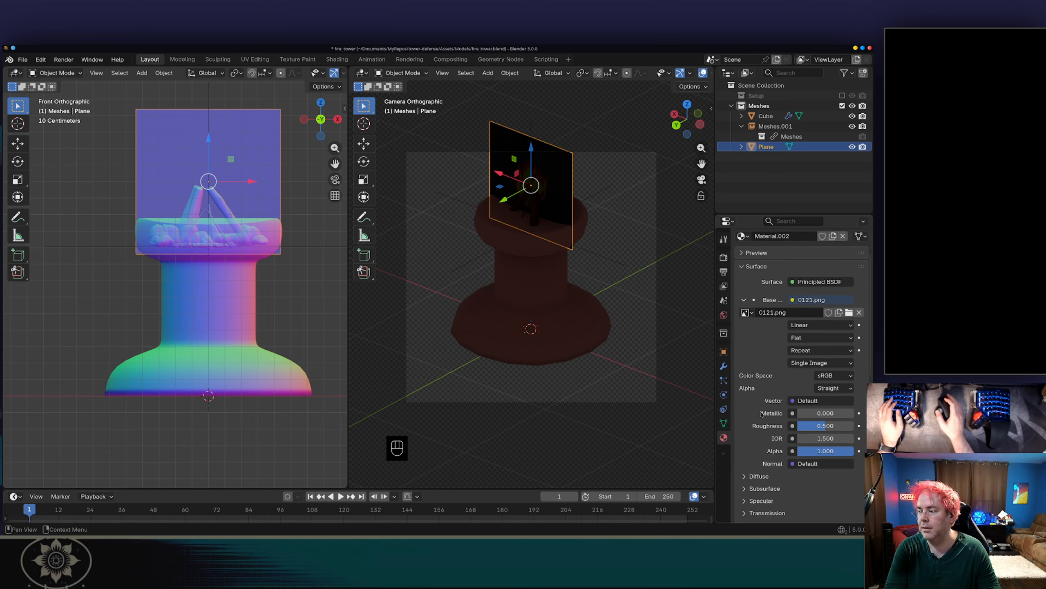
{"action": "left_click", "coordinate": [826, 389]}
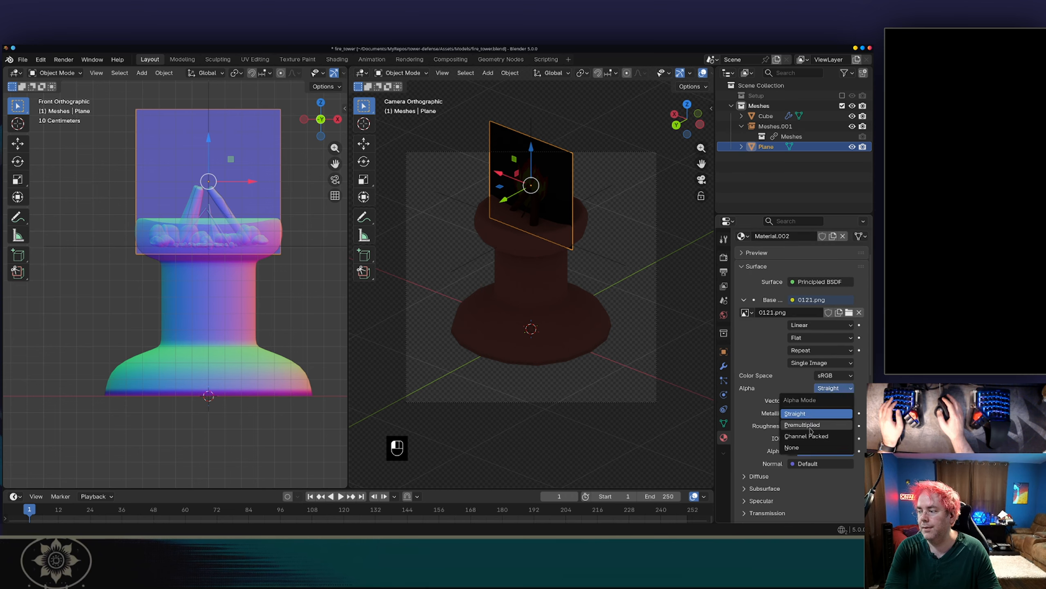
{"action": "left_click", "coordinate": [806, 425]}
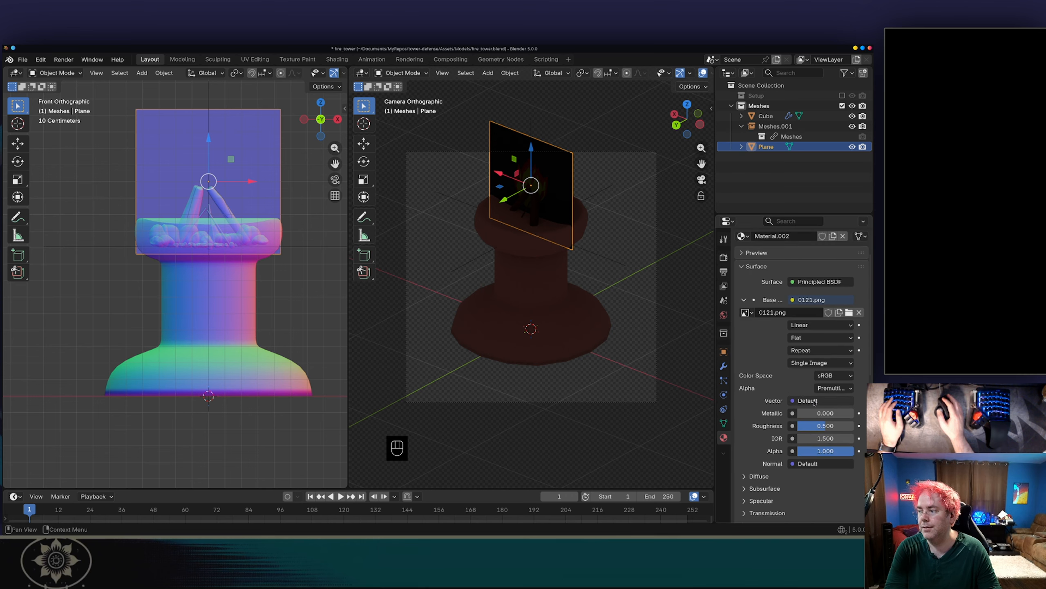
{"action": "left_click", "coordinate": [833, 388]}
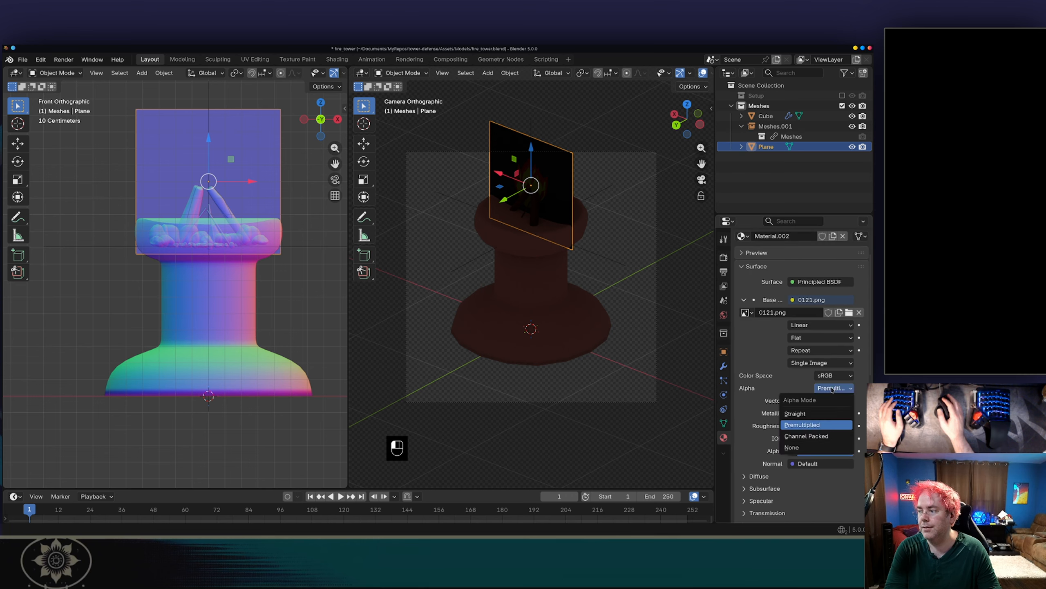
{"action": "left_click", "coordinate": [805, 436]}
{"action": "left_click", "coordinate": [832, 388]}
{"action": "left_click", "coordinate": [796, 413]}
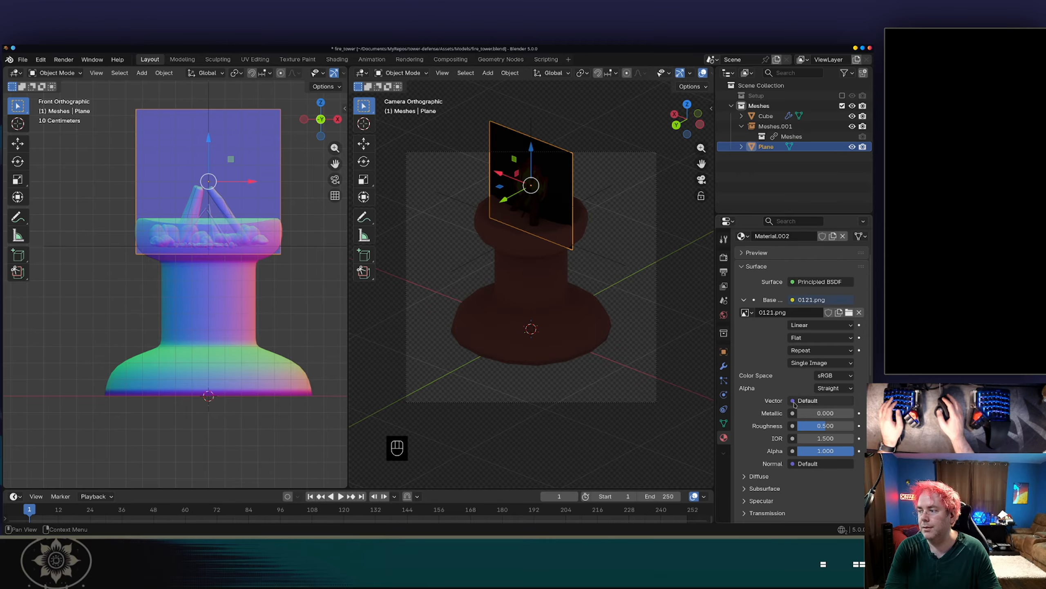
- Try driving the plane material's alpha from the Object Info alpha output
{"action": "middle_click_drag", "start_coordinate": [521, 219], "coordinate": [527, 221]}
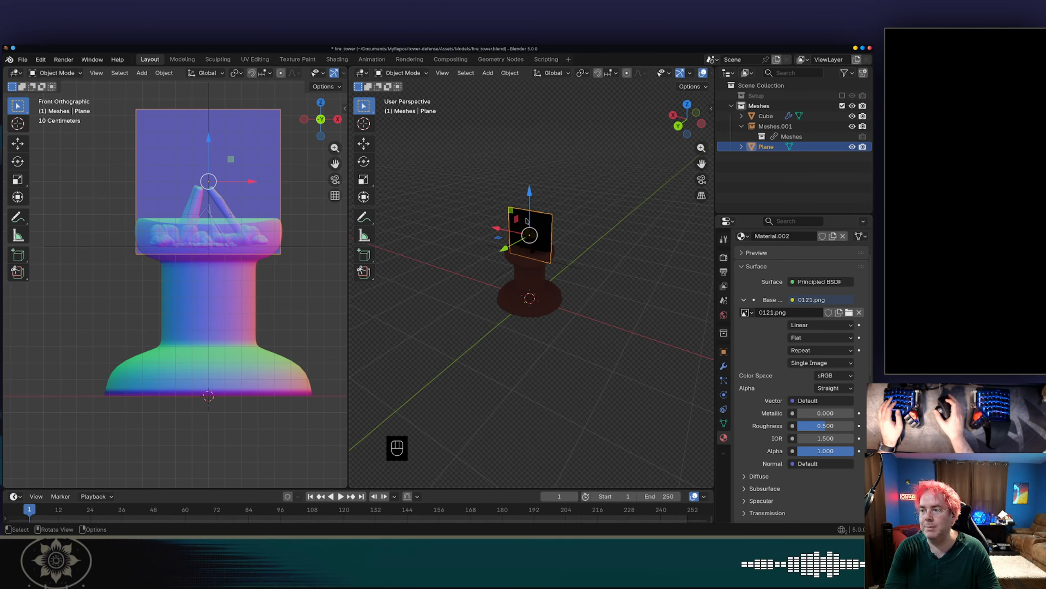
{"action": "scroll", "coordinate": [527, 221], "scroll_direction": "up", "scroll_amount": 1}
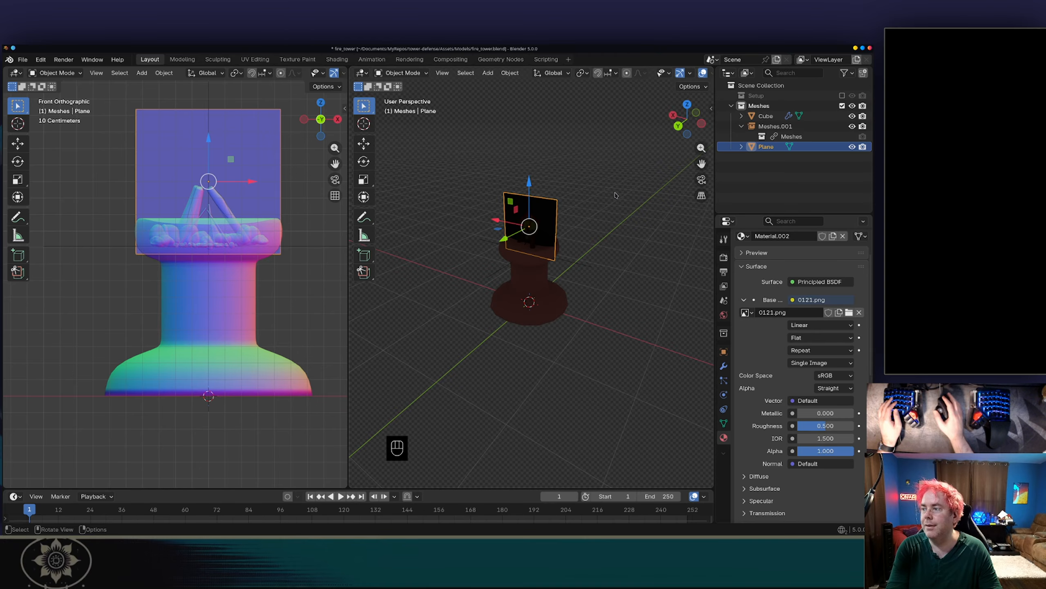
{"action": "left_click", "coordinate": [702, 186]}
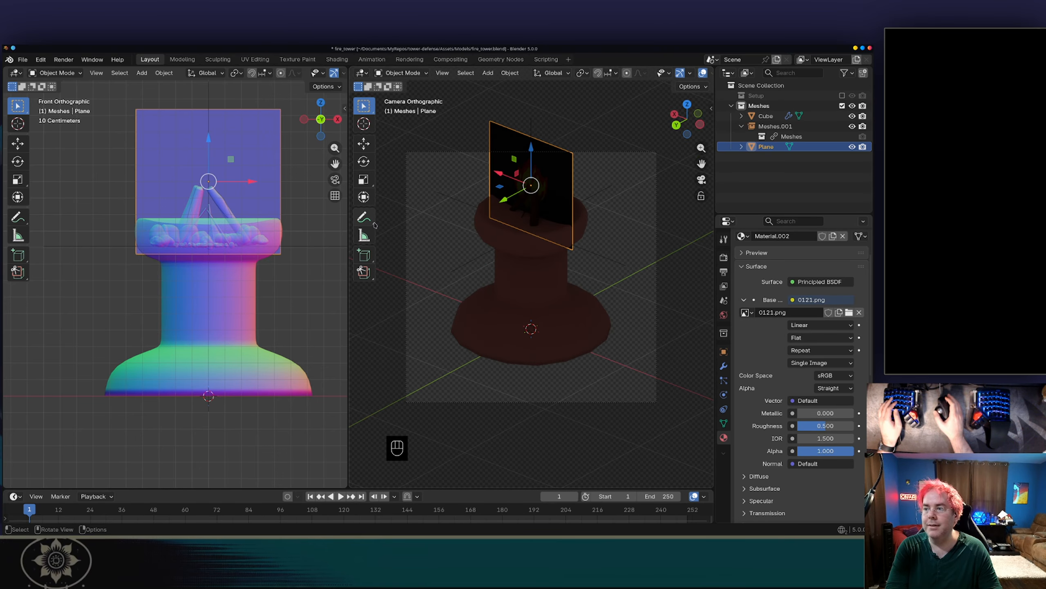
{"action": "middle_click_drag", "start_coordinate": [122, 197], "coordinate": [128, 229]}
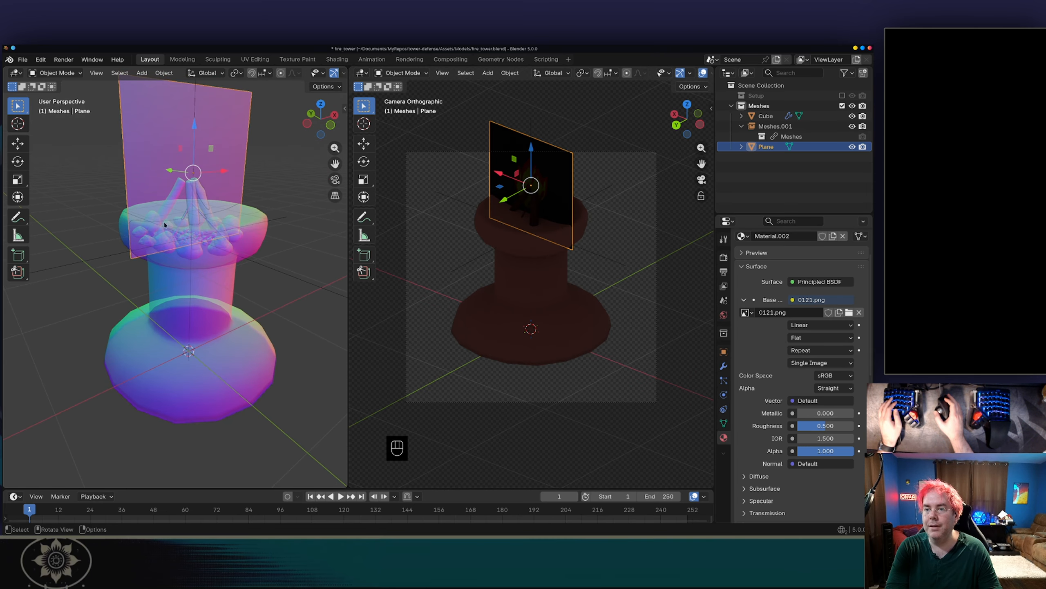
{"action": "left_click", "coordinate": [793, 451]}
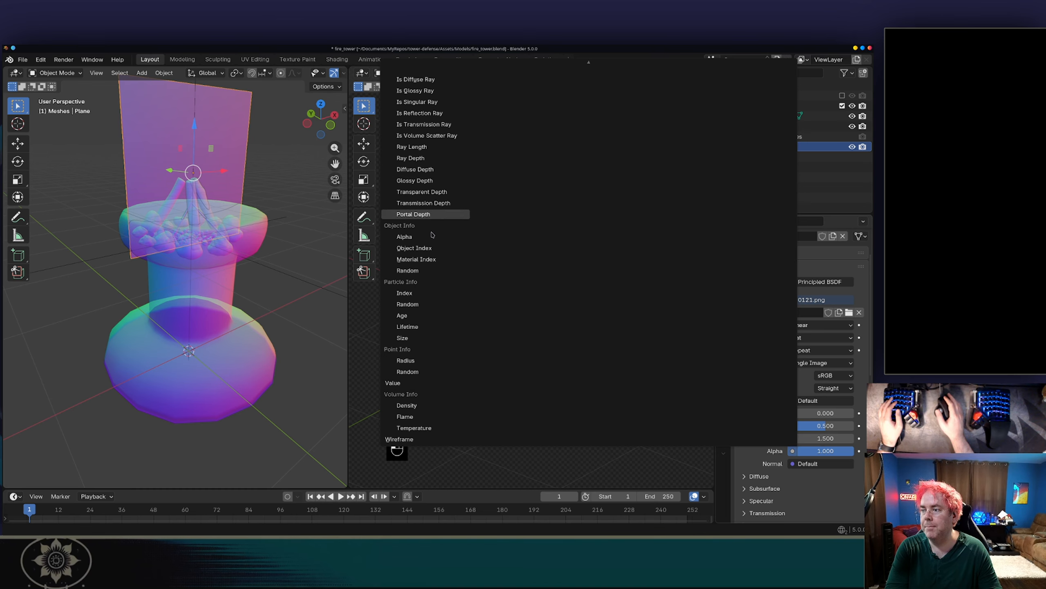
{"action": "left_click", "coordinate": [404, 237]}
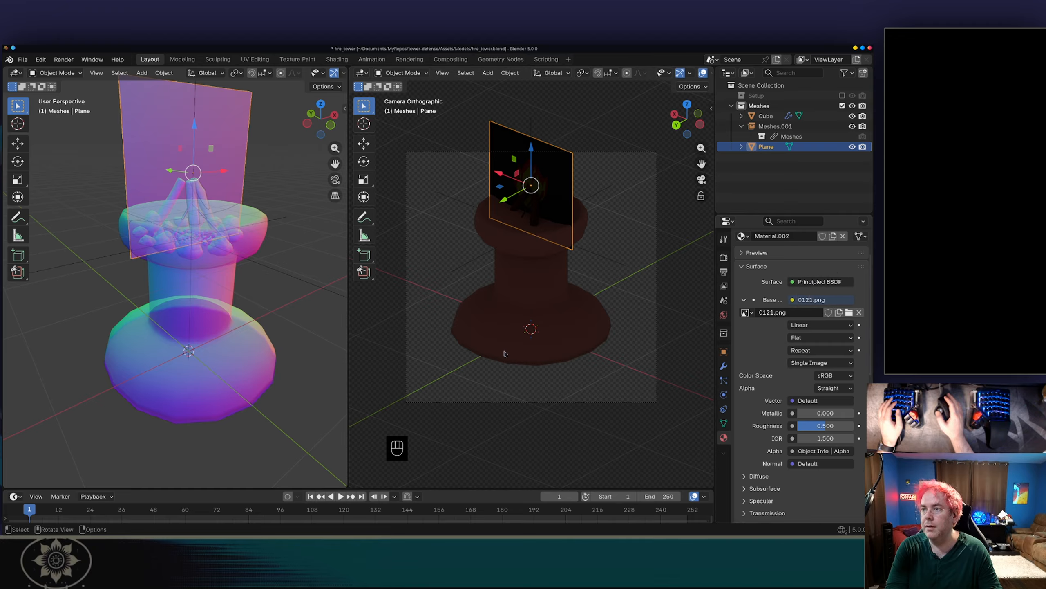
- In the plane material's shader nodes, delete the Object Info node and connect the flame image's Alpha output to the Principled BSDF Alpha
{"action": "left_click", "coordinate": [336, 59]}
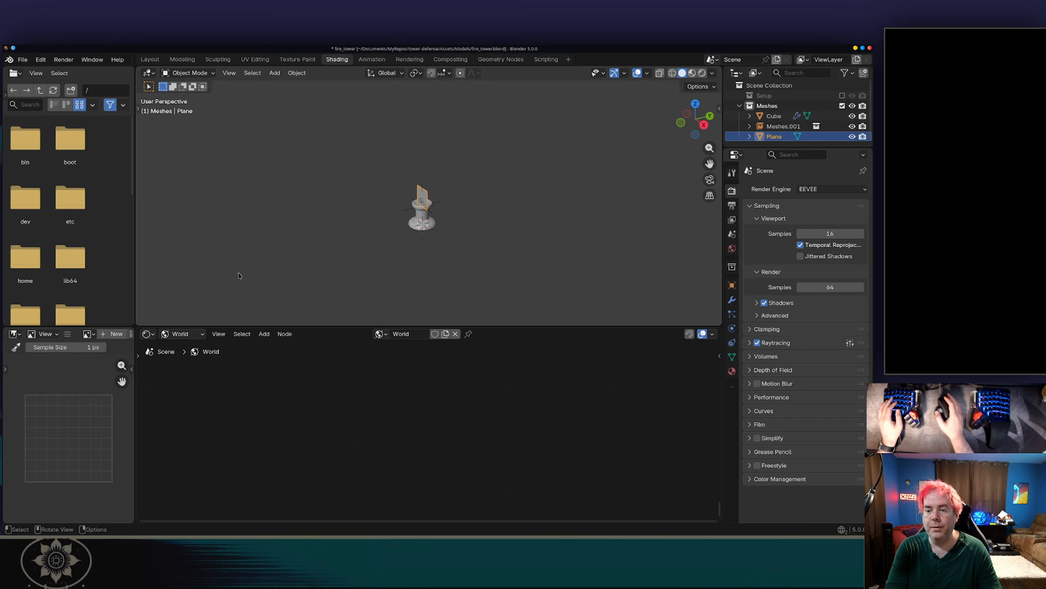
{"action": "left_click", "coordinate": [175, 335]}
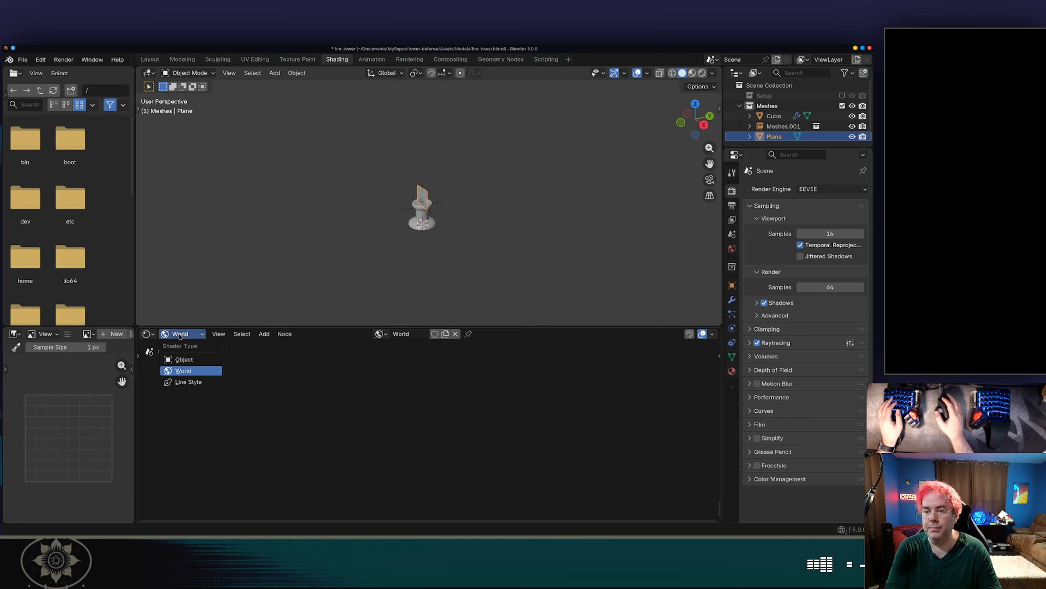
{"action": "left_click", "coordinate": [181, 360]}
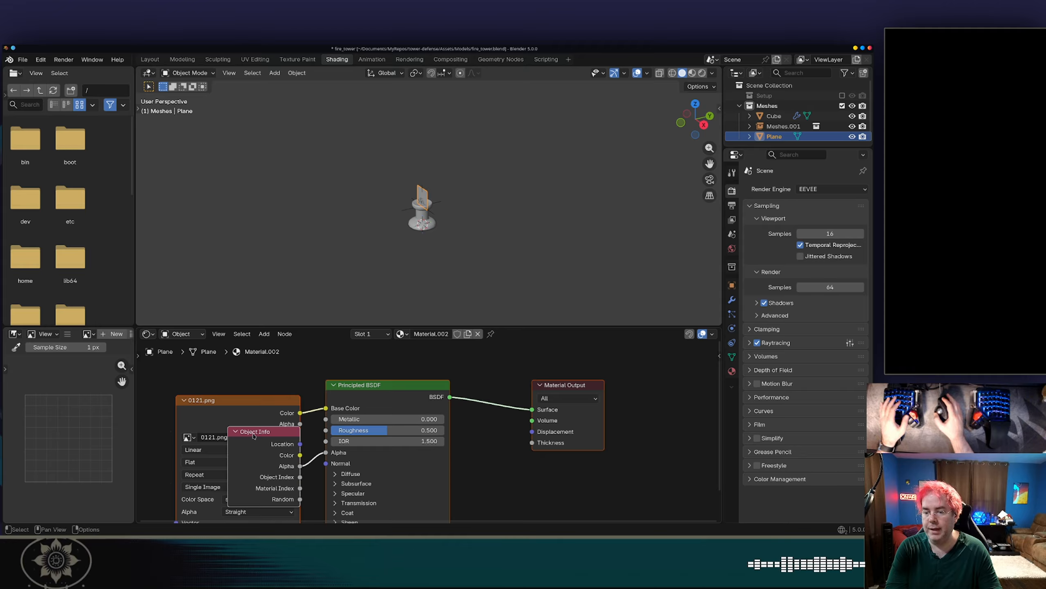
{"action": "key", "text": "x"}
{"action": "left_click_drag", "start_coordinate": [300, 423], "coordinate": [333, 455]}
- Show the Shading workspace's viewport in rendered shading and make the node editor taller
{"action": "scroll", "coordinate": [456, 194], "scroll_direction": "up", "scroll_amount": 4}
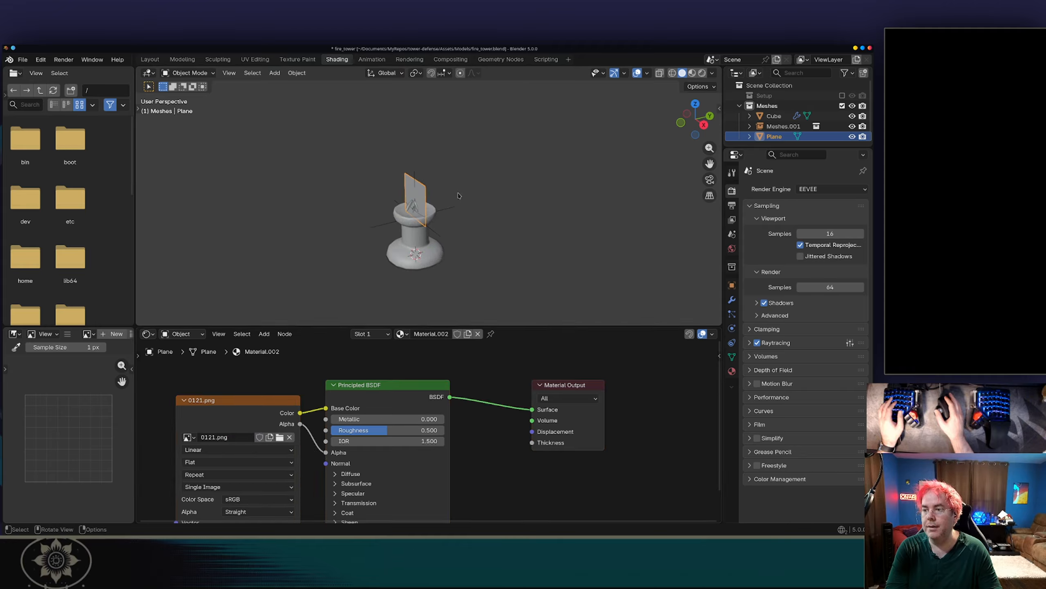
{"action": "mouse_move", "coordinate": [459, 195]}
{"action": "middle_mouse_down"}
{"action": "mouse_move", "coordinate": [532, 198]}
{"action": "mouse_move", "coordinate": [554, 167]}
{"action": "mouse_move", "coordinate": [492, 169]}
{"action": "middle_mouse_up"}
{"action": "left_click", "coordinate": [702, 73]}
{"action": "scroll", "coordinate": [499, 198], "scroll_direction": "up", "scroll_amount": 4}
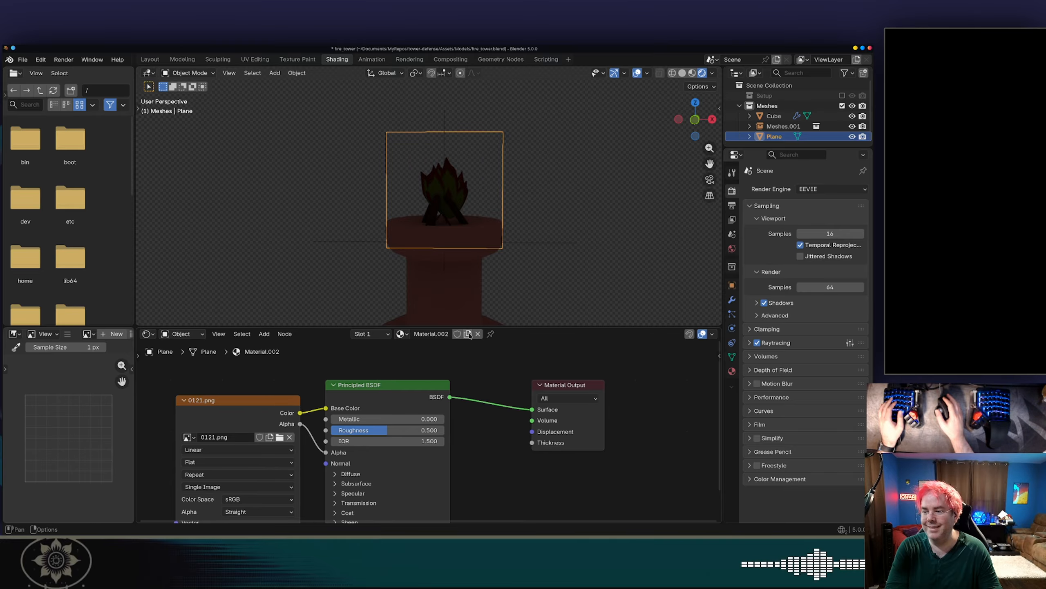
{"action": "left_click_drag", "start_coordinate": [484, 327], "coordinate": [505, 241]}
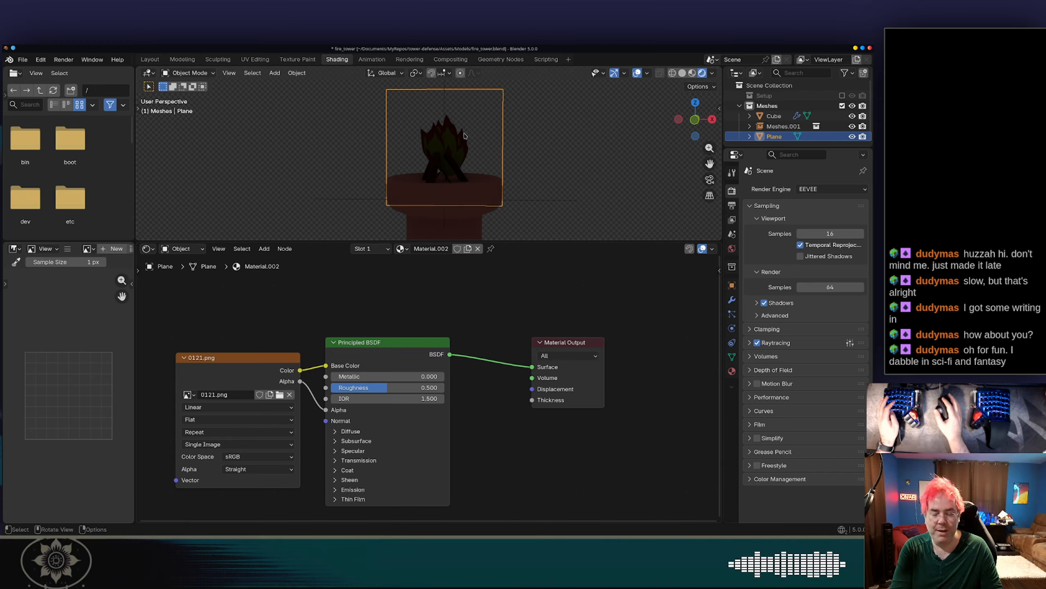
- Enlarge the flame plane so the flame covers the logs, and shift it slightly to center it over the tower's bowl
{"action": "key", "text": "s"}
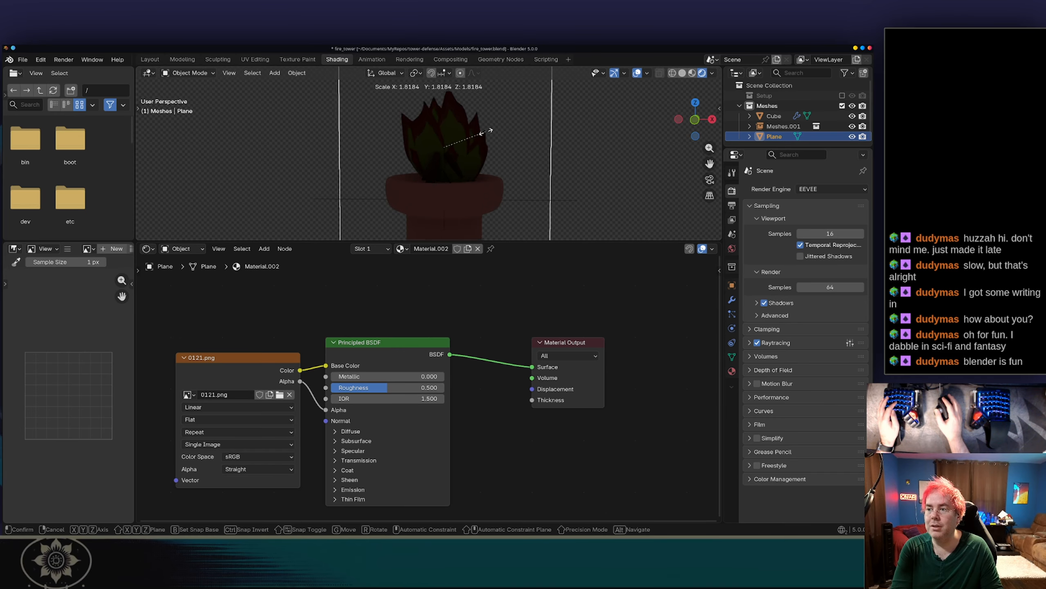
{"action": "left_click", "coordinate": [482, 136]}
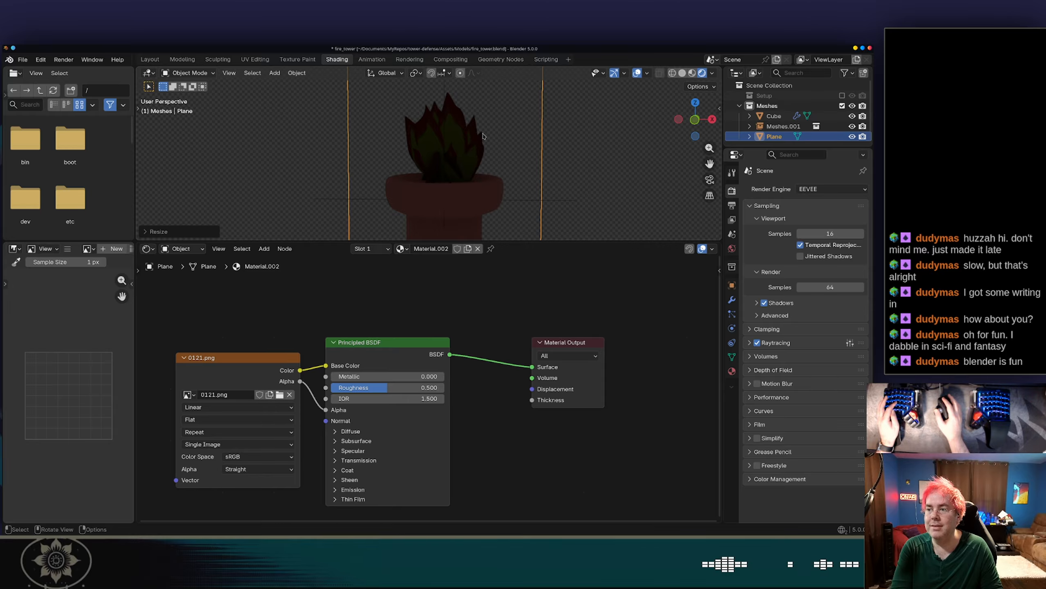
{"action": "key", "text": "g"}
{"action": "left_click", "coordinate": [494, 141]}
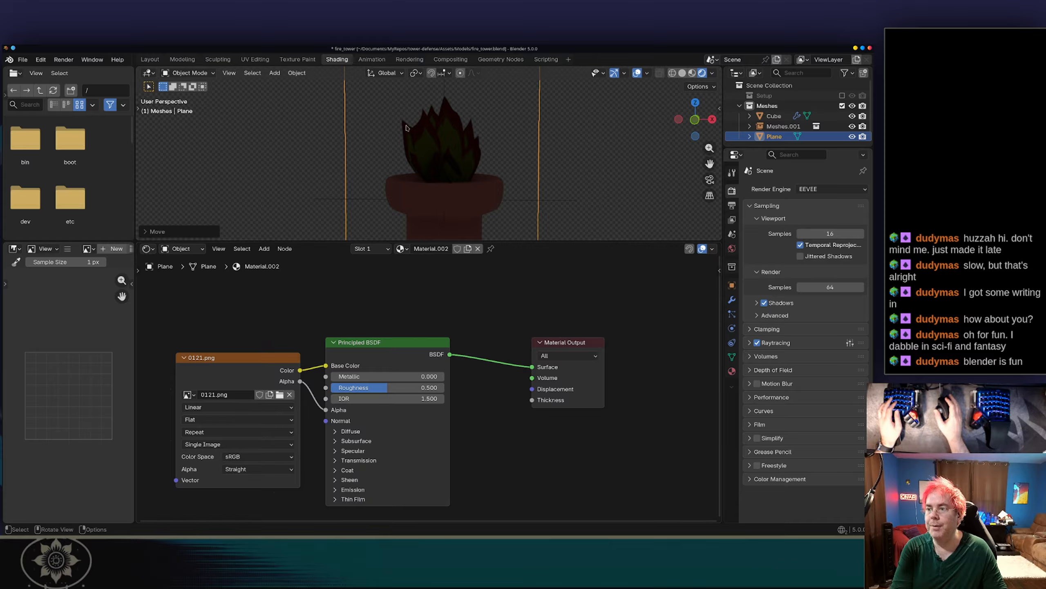
{"action": "middle_click_drag", "start_coordinate": [406, 128], "coordinate": [498, 158]}
{"action": "middle_click_drag", "start_coordinate": [533, 161], "coordinate": [494, 166]}
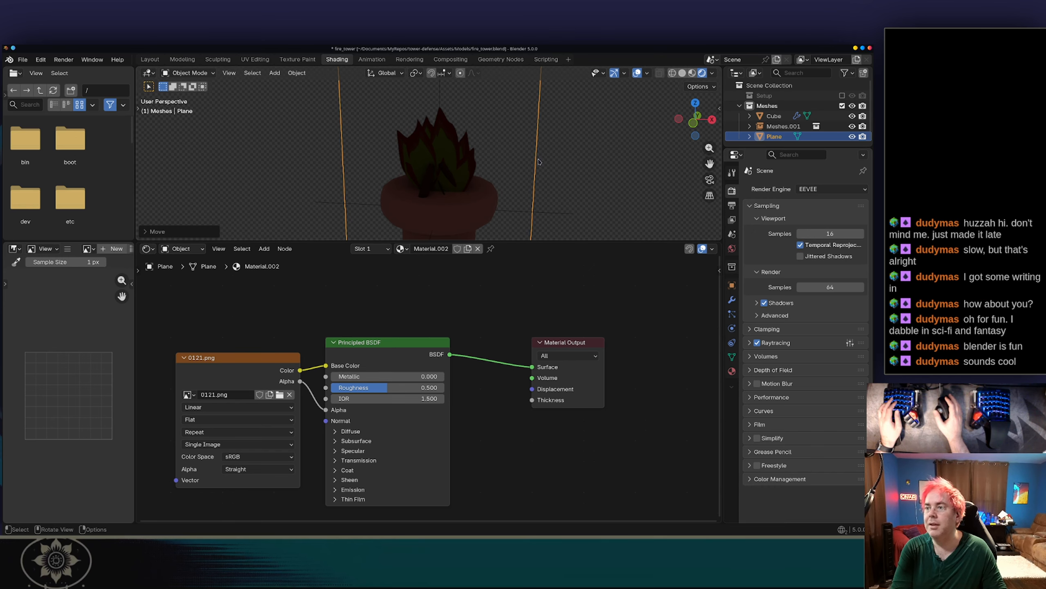
- Switch to the Layout workspace and rotate the flame plane 45° around the global Z axis
{"action": "left_click", "coordinate": [157, 61]}
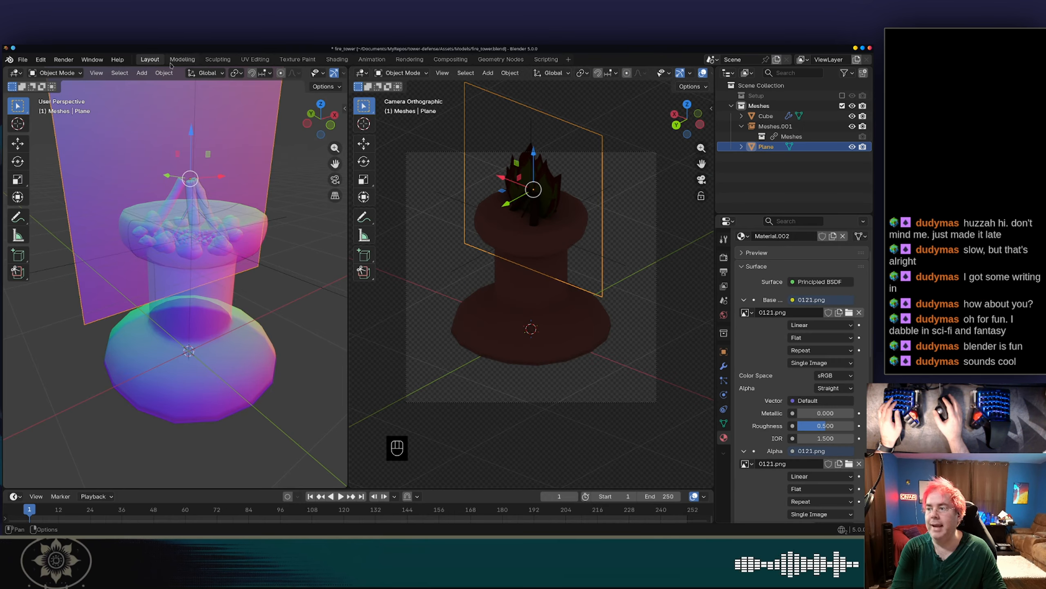
{"action": "scroll", "coordinate": [519, 205], "scroll_direction": "up", "scroll_amount": 2}
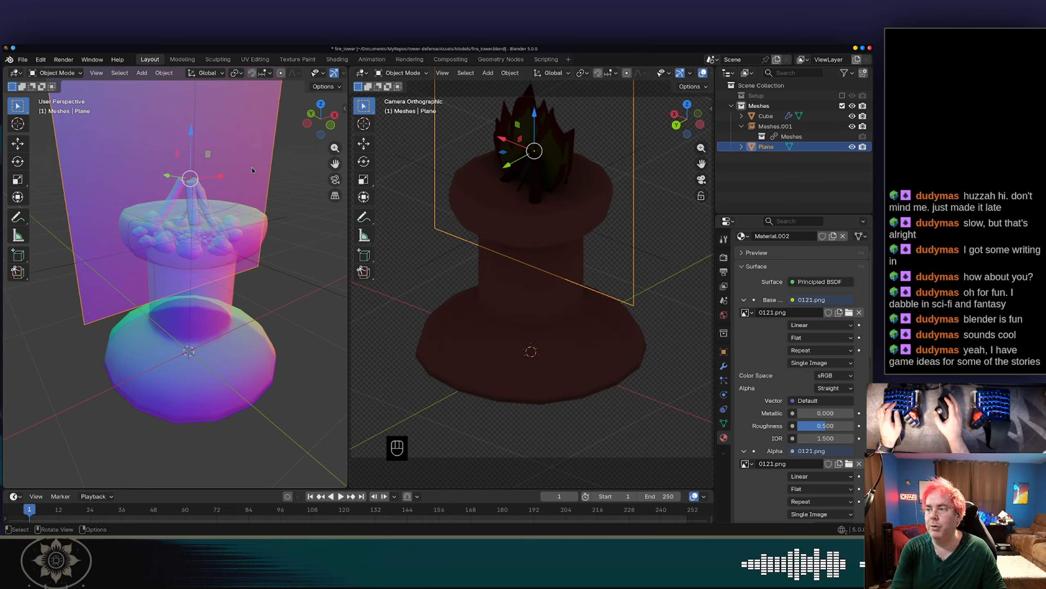
{"action": "key", "text": "r"}
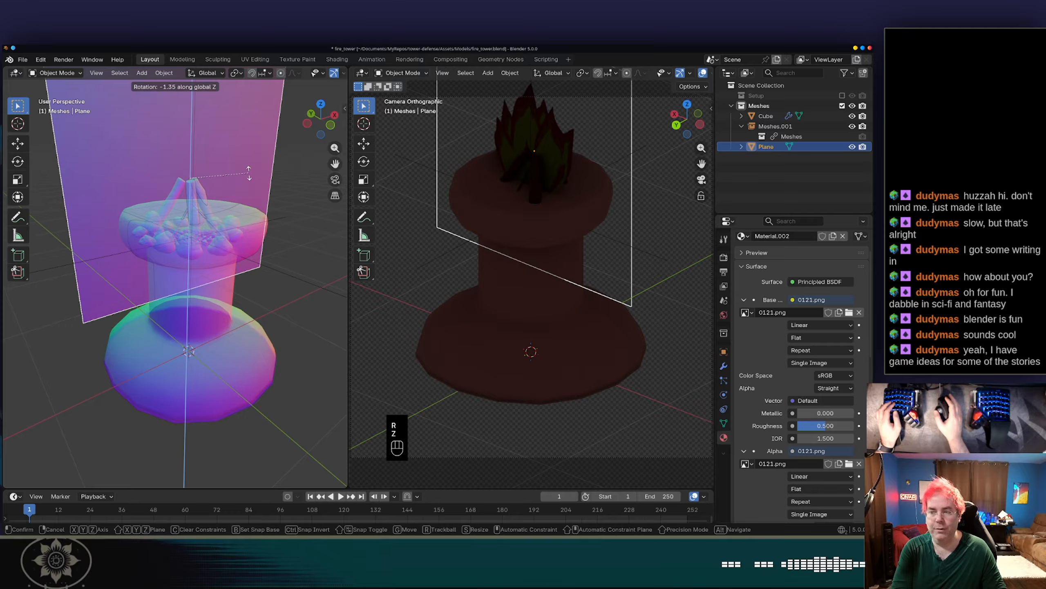
{"action": "key", "text": "z"}
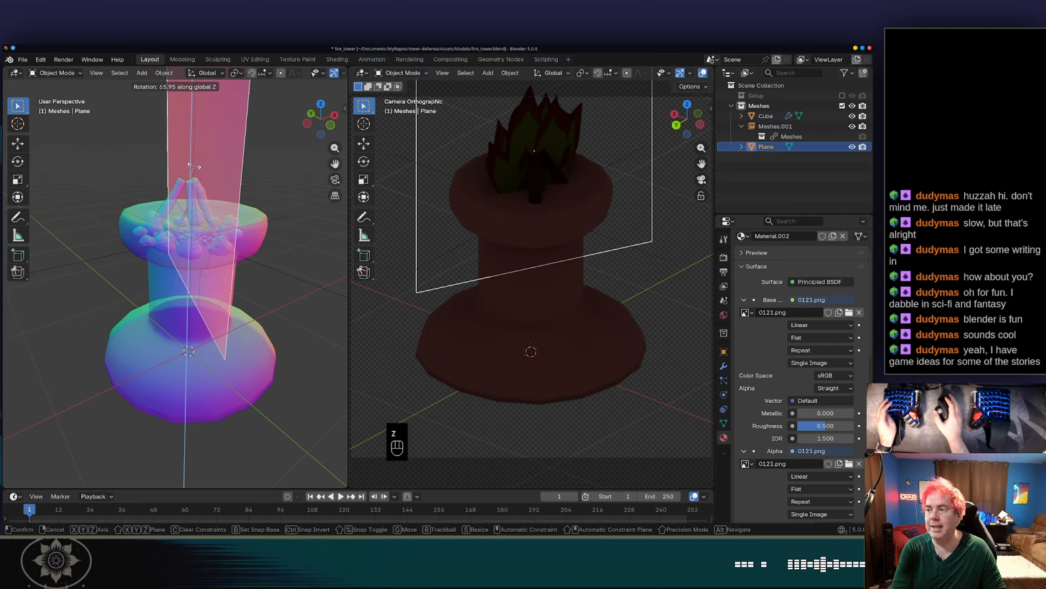
{"action": "key", "text": "ctrl"}
{"action": "left_click", "coordinate": [199, 166]}
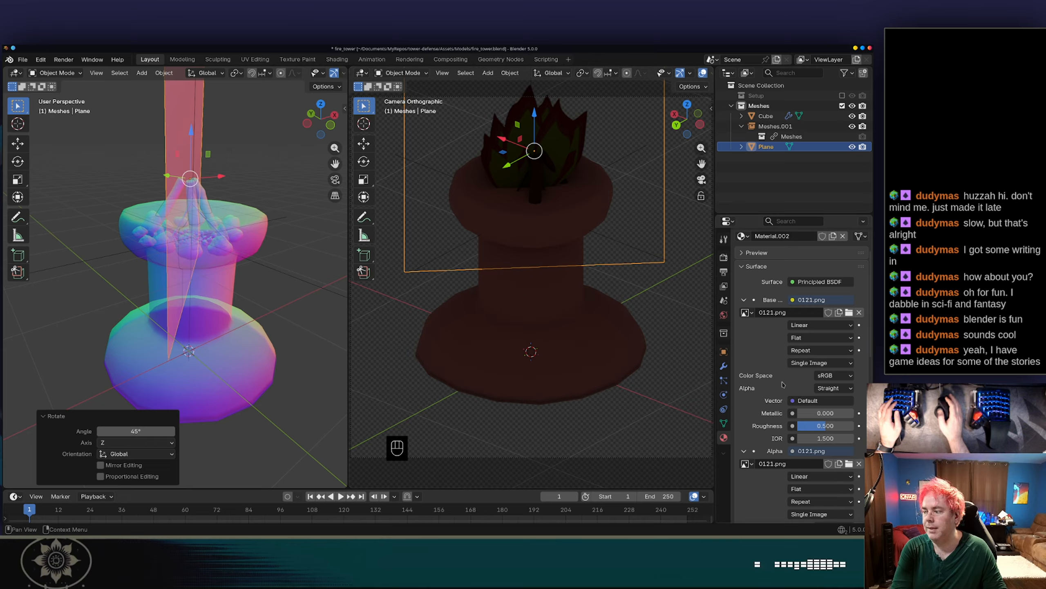
- Set the flame material's emission strength to 0.1 and sample its emission color from the flame in the camera view
{"action": "scroll", "coordinate": [756, 413], "scroll_direction": "down", "scroll_amount": 10}
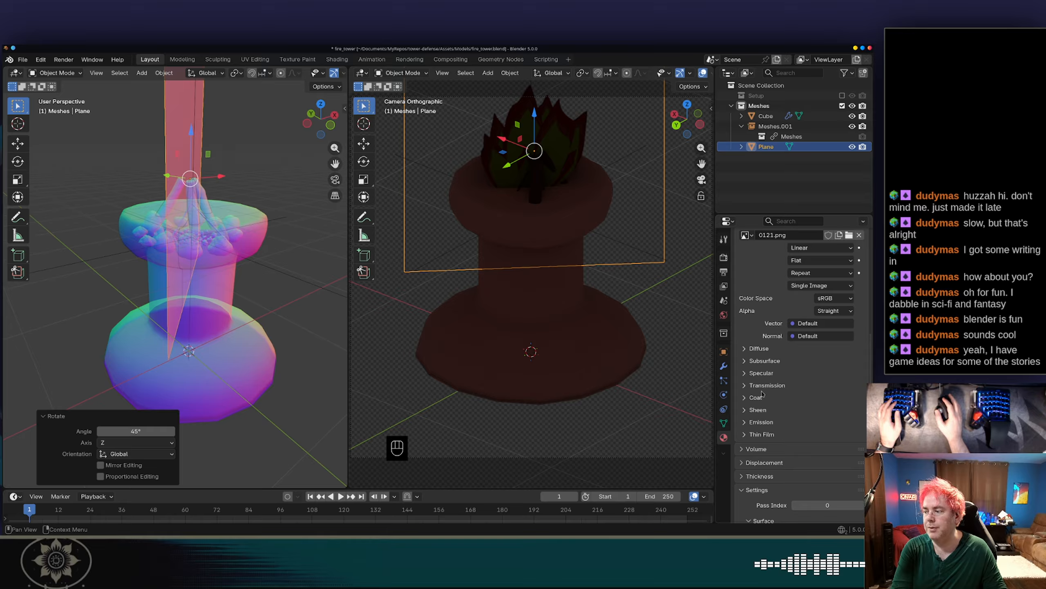
{"action": "left_click", "coordinate": [761, 422]}
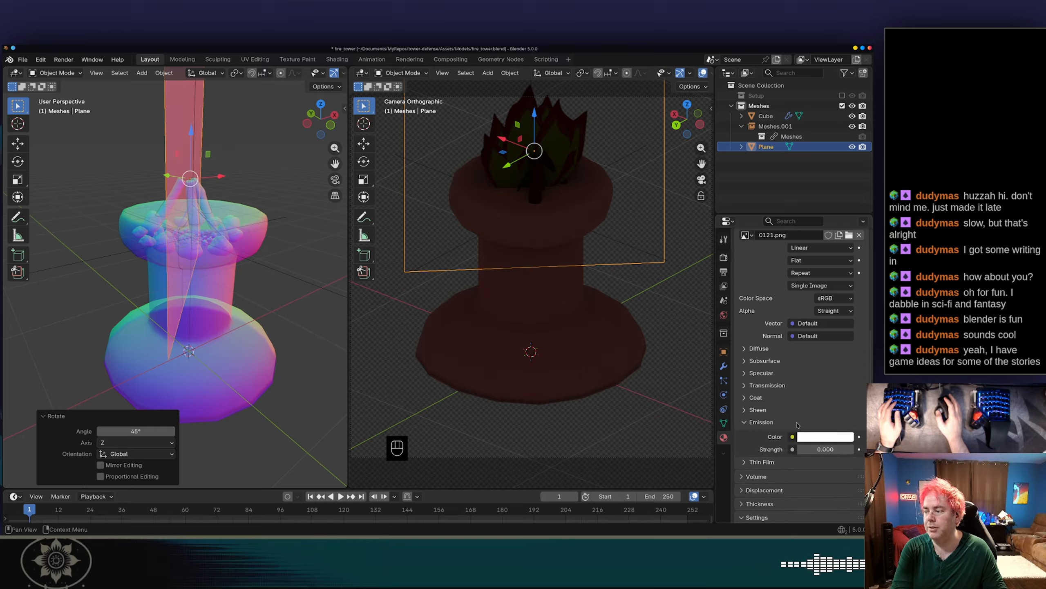
{"action": "left_click_drag", "start_coordinate": [820, 448], "coordinate": [820, 446]}
{"action": "left_click", "coordinate": [817, 437]}
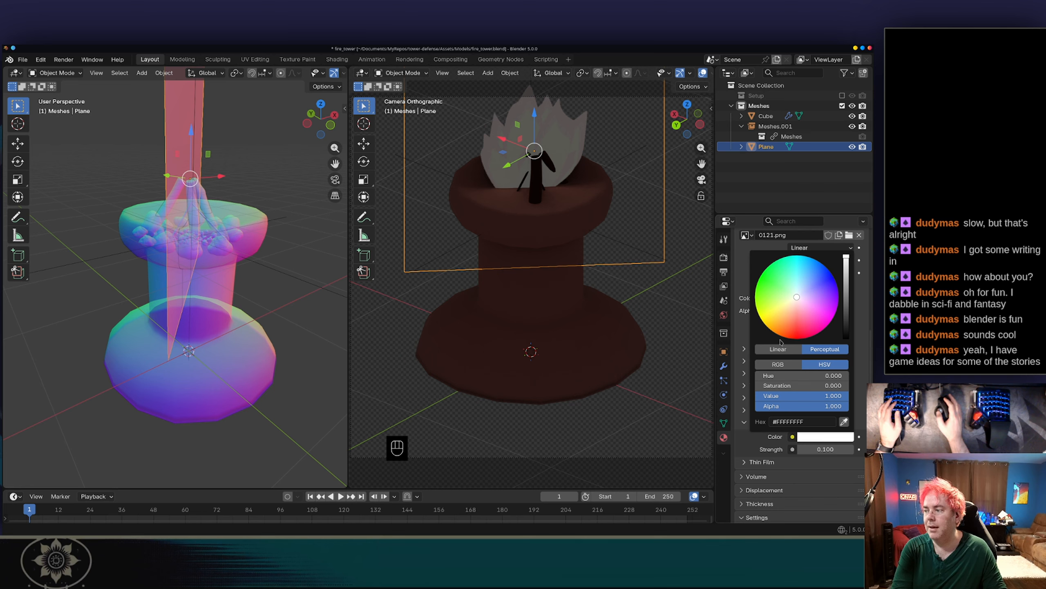
{"action": "left_click_drag", "start_coordinate": [791, 321], "coordinate": [799, 339]}
{"action": "key", "text": "Escape"}
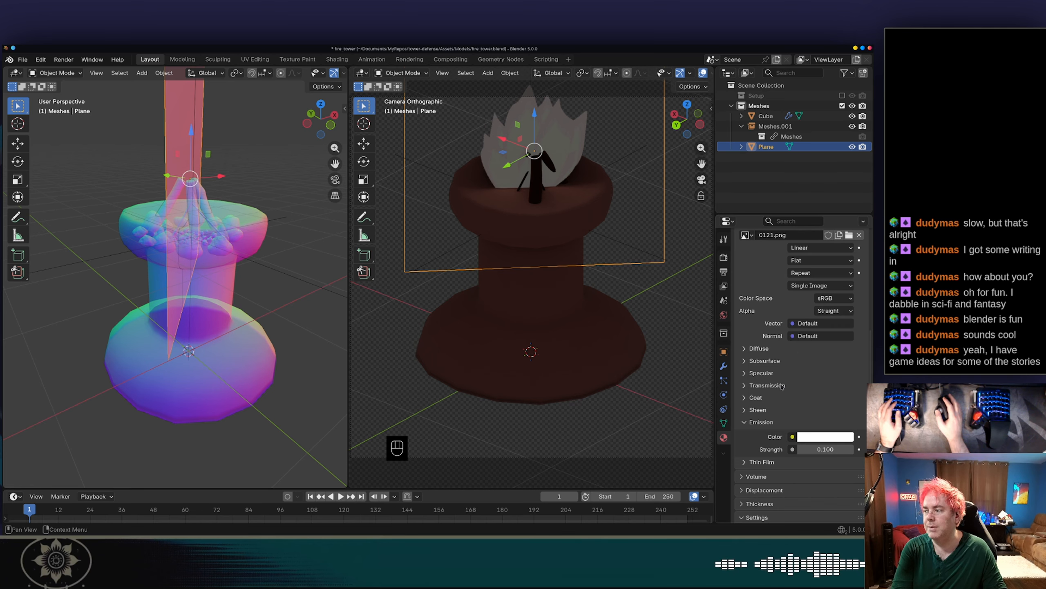
{"action": "left_click", "coordinate": [822, 435]}
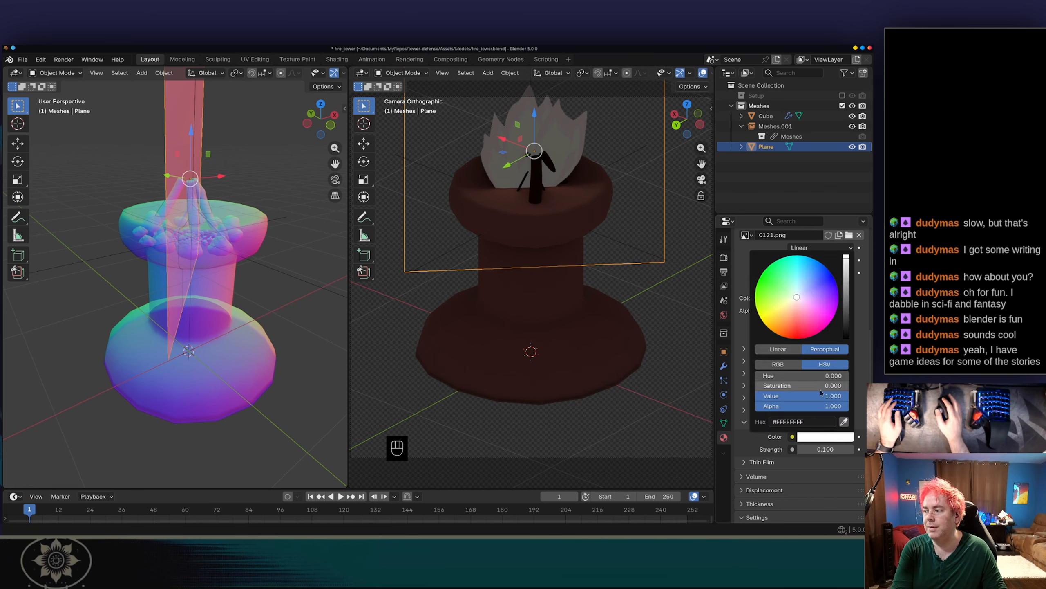
{"action": "left_click", "coordinate": [842, 423]}
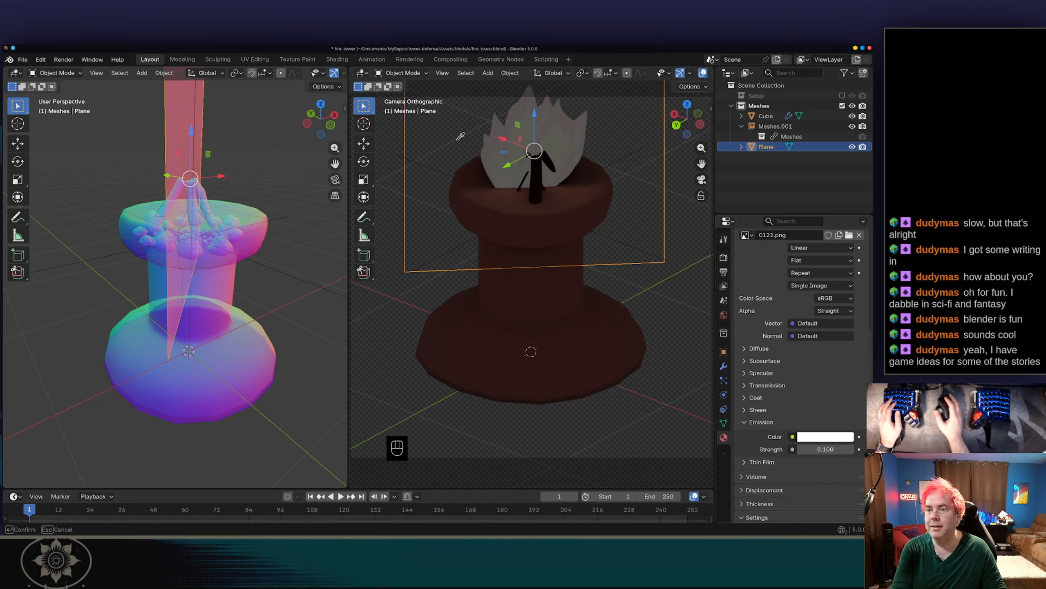
{"action": "left_click", "coordinate": [570, 125]}
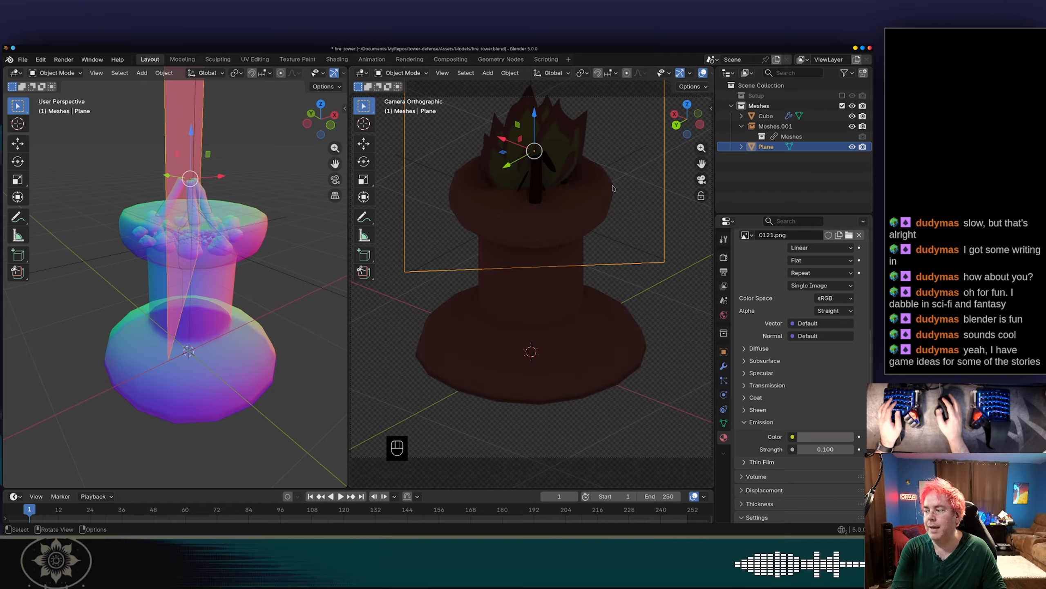
- Change the flame material's emission color to a saturated dark orange and raise the emission strength to 5.7
{"action": "left_click", "coordinate": [824, 437]}
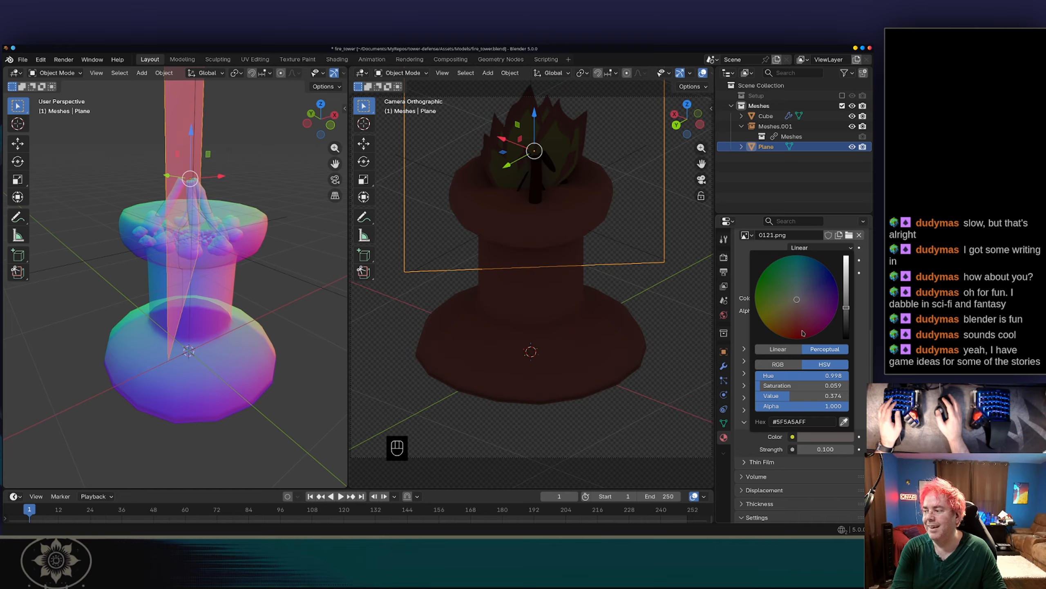
{"action": "left_click_drag", "start_coordinate": [803, 334], "coordinate": [783, 337]}
{"action": "left_click", "coordinate": [774, 332]}
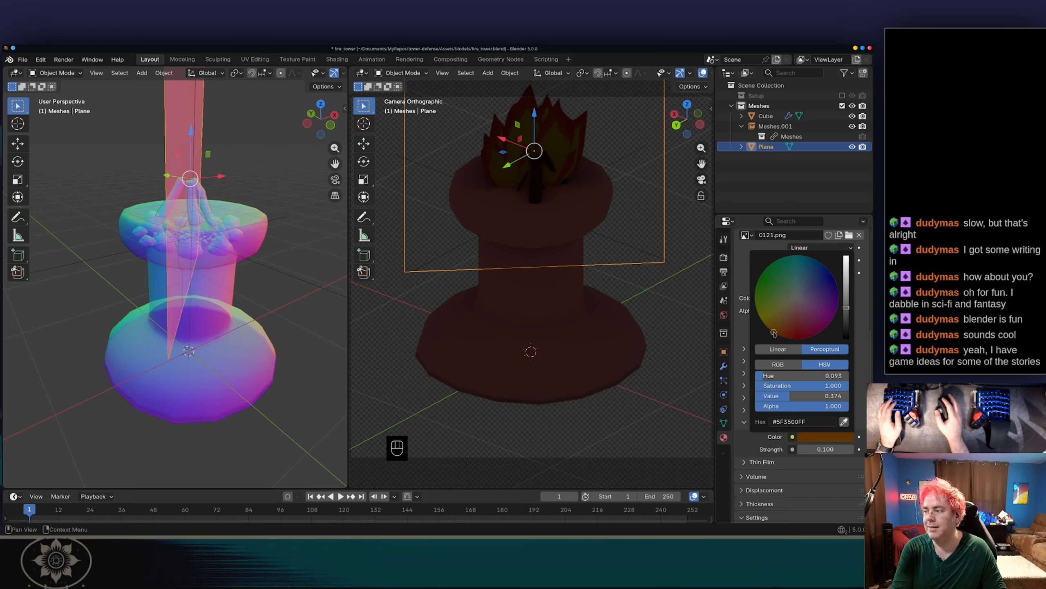
{"action": "left_click", "coordinate": [781, 332]}
{"action": "left_click_drag", "start_coordinate": [822, 449], "coordinate": [850, 449]}
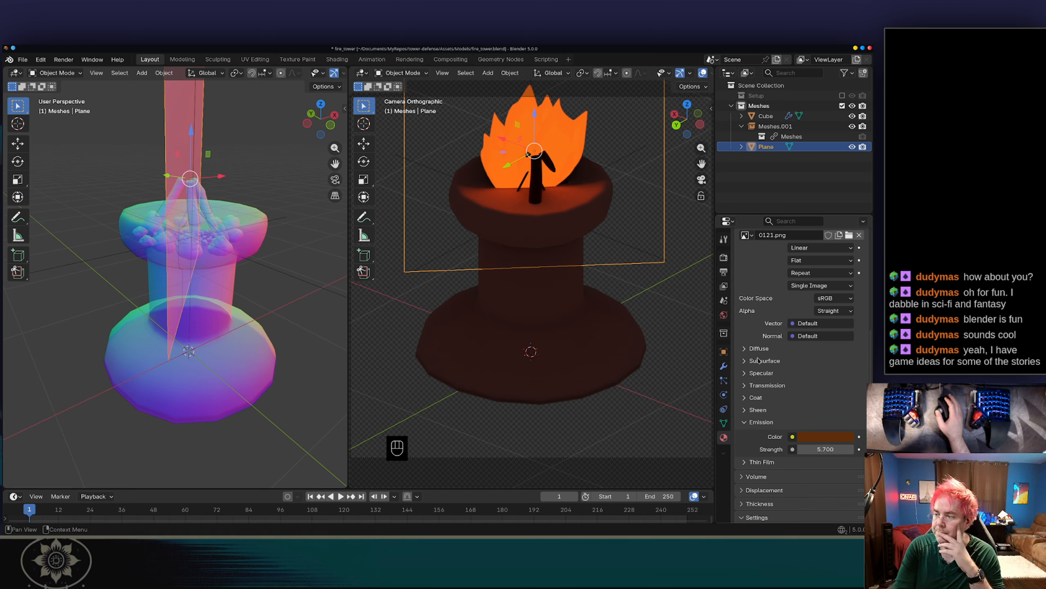
- Look through the flame material's surface, transparency and render settings
{"action": "scroll", "coordinate": [768, 341], "scroll_direction": "down", "scroll_amount": 3}
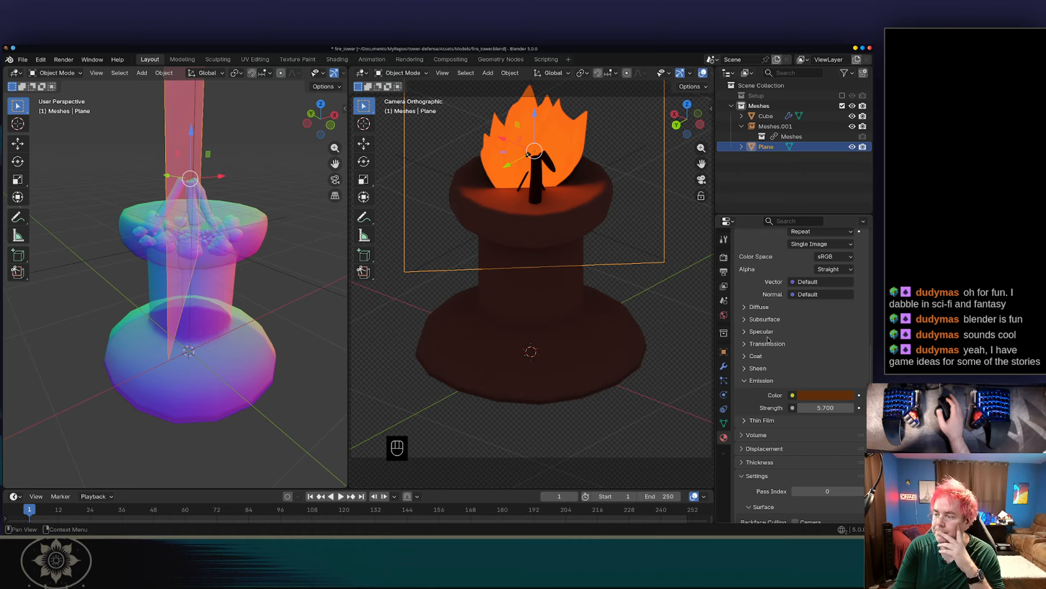
{"action": "scroll", "coordinate": [768, 339], "scroll_direction": "down", "scroll_amount": 5}
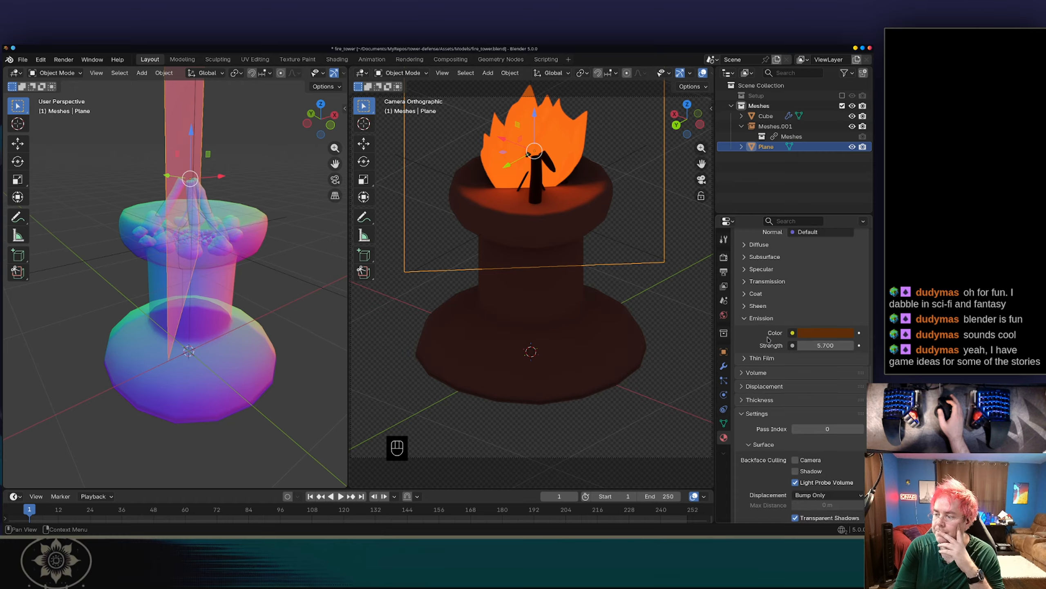
{"action": "scroll", "coordinate": [774, 343], "scroll_direction": "down", "scroll_amount": 5}
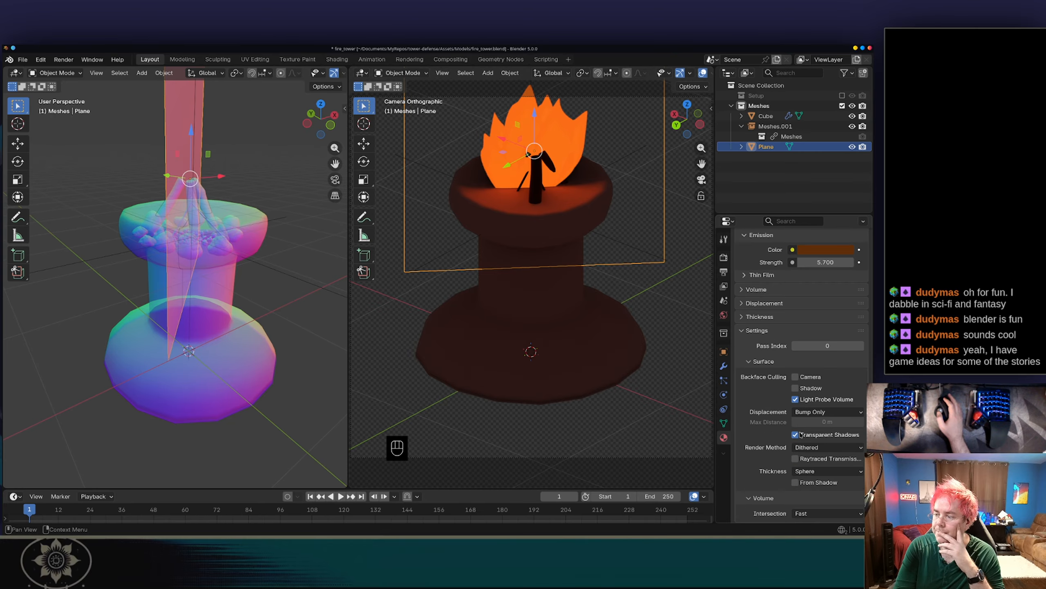
{"action": "scroll", "coordinate": [801, 429], "scroll_direction": "down", "scroll_amount": 4}
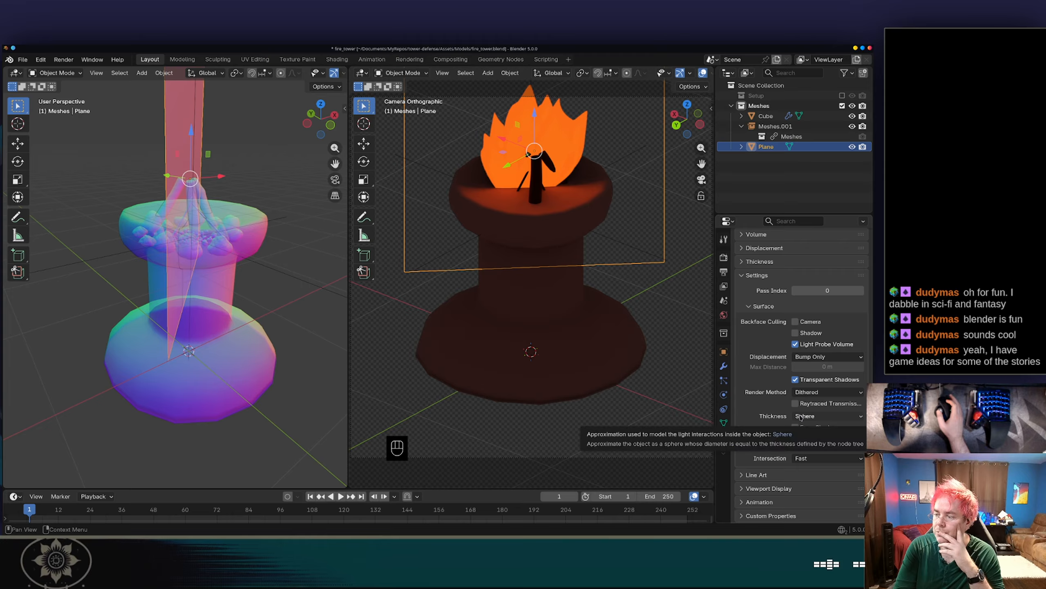
{"action": "scroll", "coordinate": [791, 425], "scroll_direction": "up", "scroll_amount": 10}
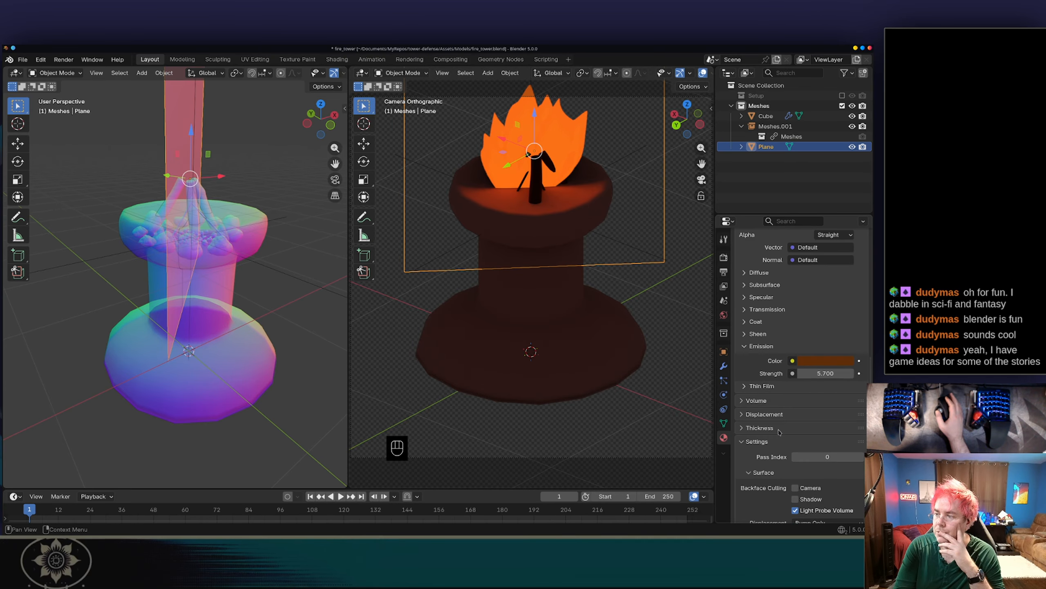
{"action": "scroll", "coordinate": [780, 432], "scroll_direction": "up", "scroll_amount": 14}
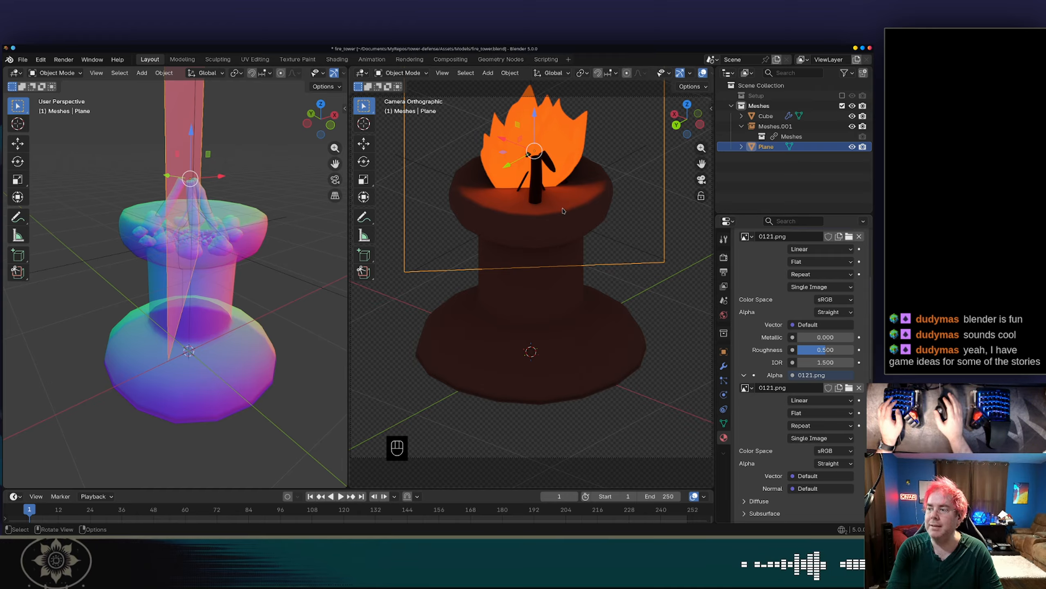
- Scale the flame plane down by a factor of 0.771 and set its material's emission strength to 0
{"action": "left_click", "coordinate": [631, 284]}
{"action": "scroll", "coordinate": [605, 255], "scroll_direction": "down", "scroll_amount": 1}
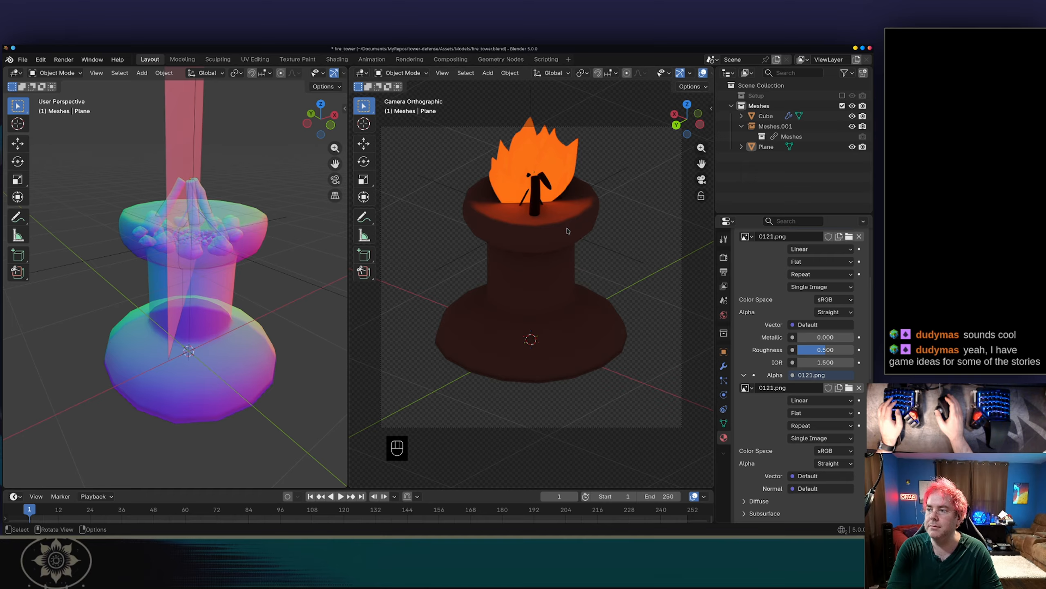
{"action": "left_click", "coordinate": [187, 138]}
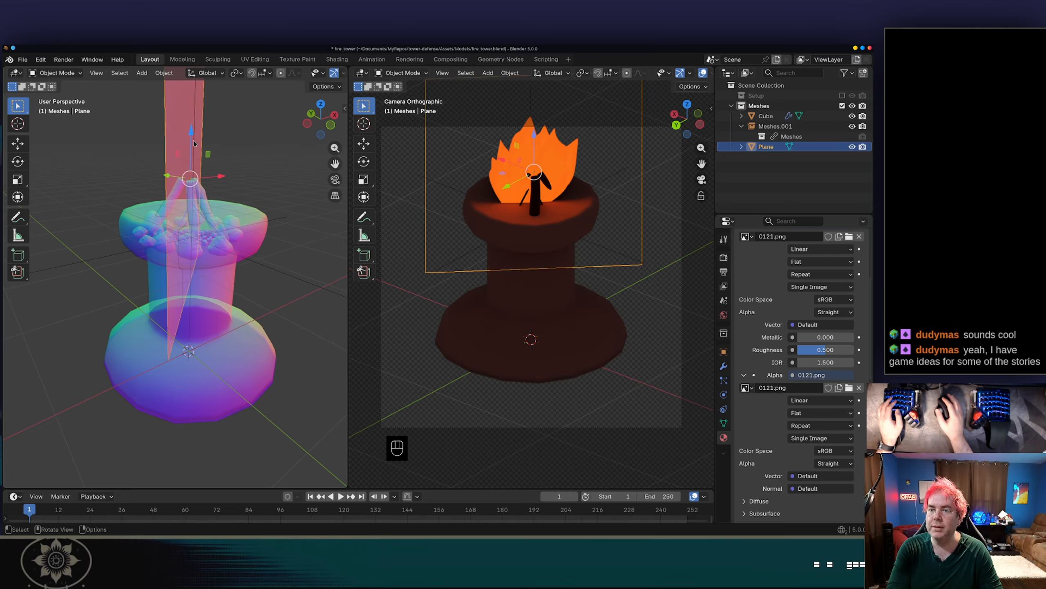
{"action": "key", "text": "s"}
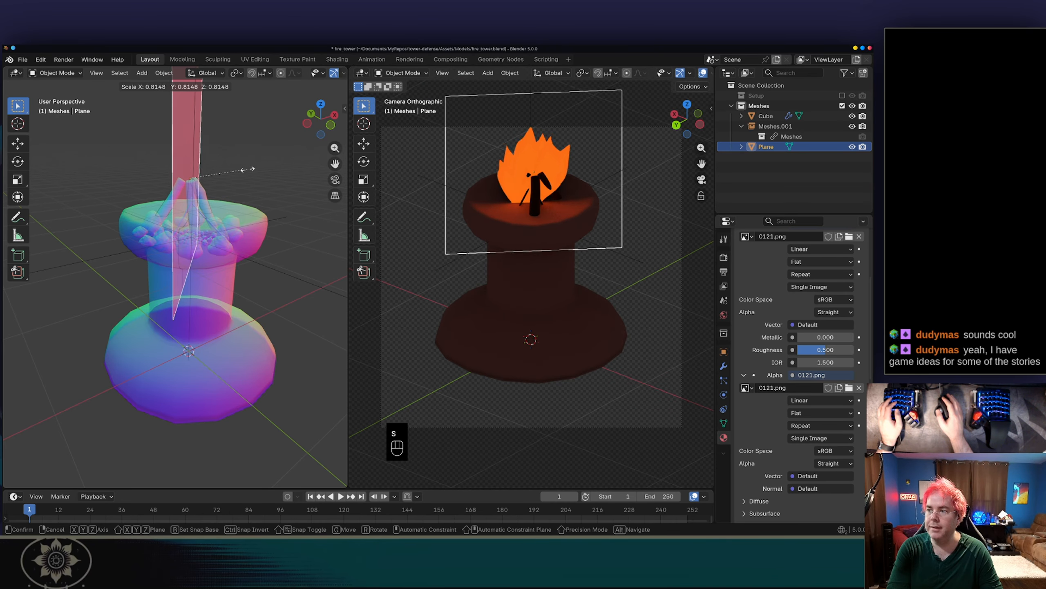
{"action": "left_click", "coordinate": [244, 167]}
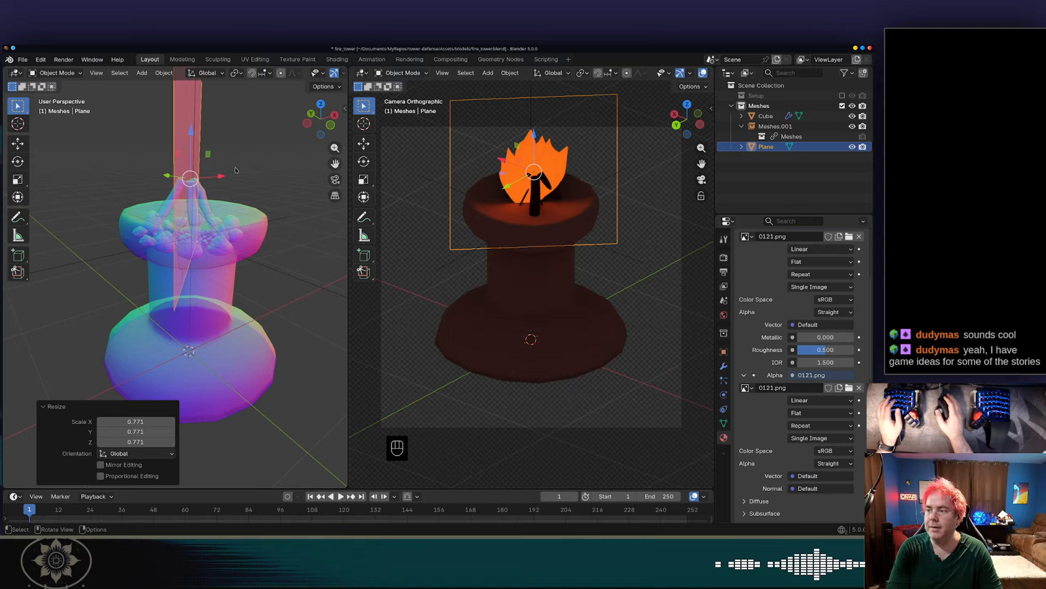
{"action": "scroll", "coordinate": [794, 407], "scroll_direction": "down", "scroll_amount": 6}
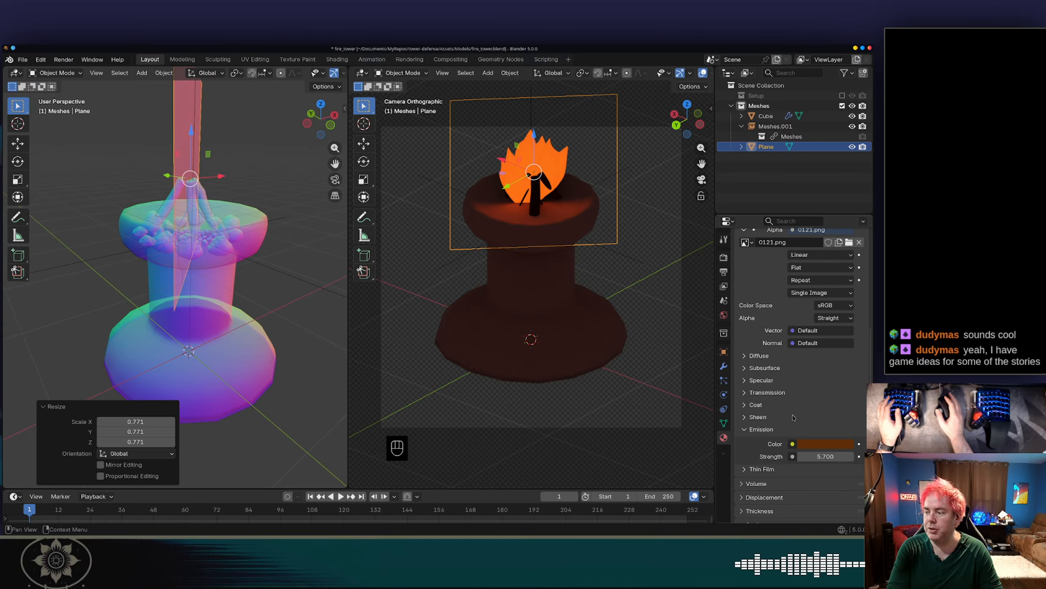
{"action": "left_click_drag", "start_coordinate": [826, 456], "coordinate": [783, 456]}
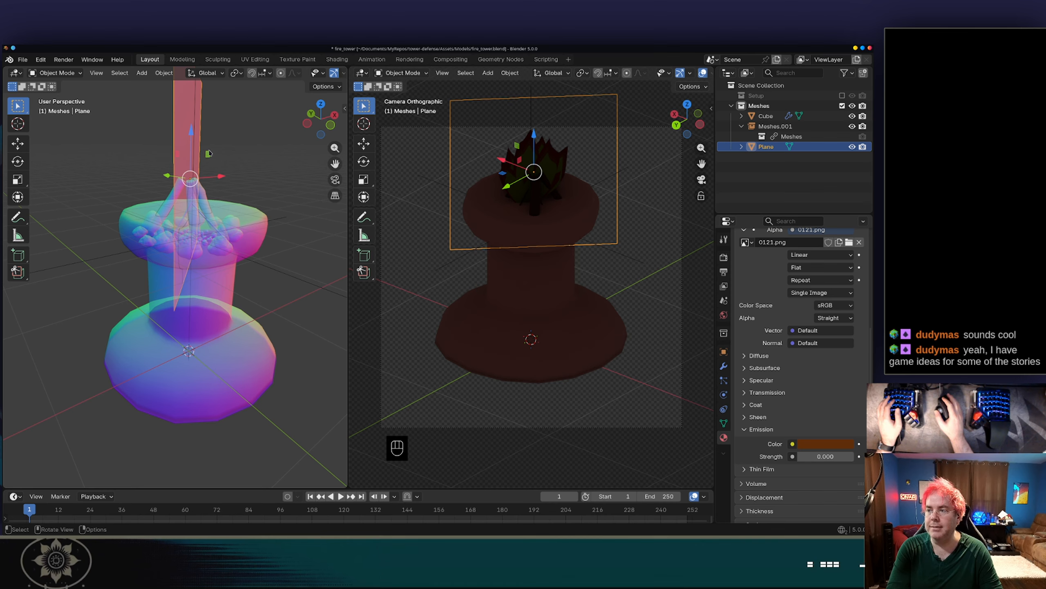
- Add a point light and raise it 1.2735 m along Z into the flame above the tower's bowl
{"action": "key", "text": "shift+a"}
{"action": "mouse_move", "coordinate": [206, 155]}
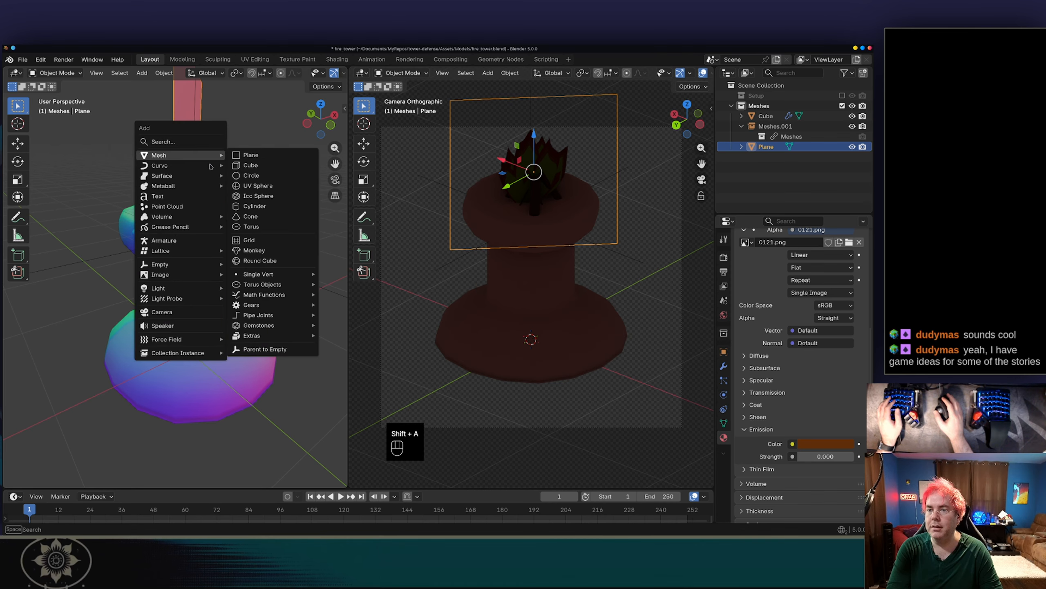
{"action": "mouse_move", "coordinate": [188, 291]}
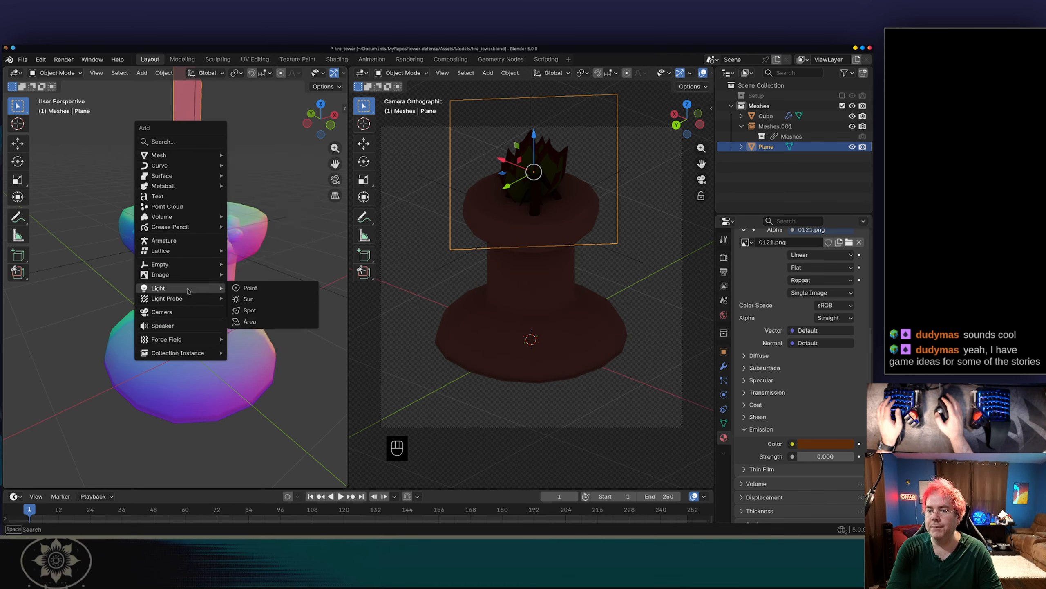
{"action": "left_click", "coordinate": [248, 289]}
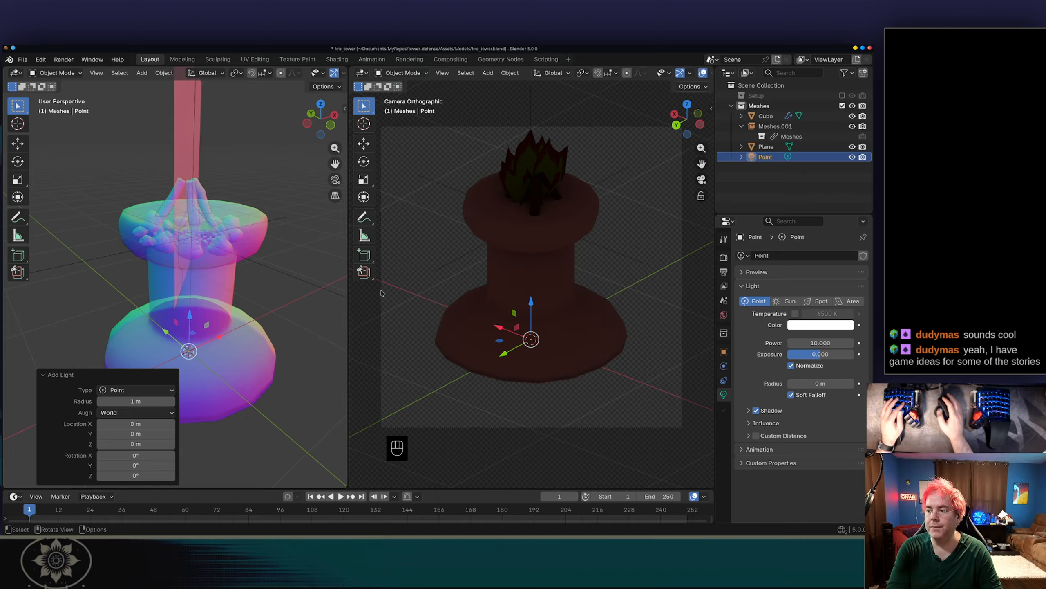
{"action": "left_click_drag", "start_coordinate": [535, 306], "coordinate": [572, 124]}
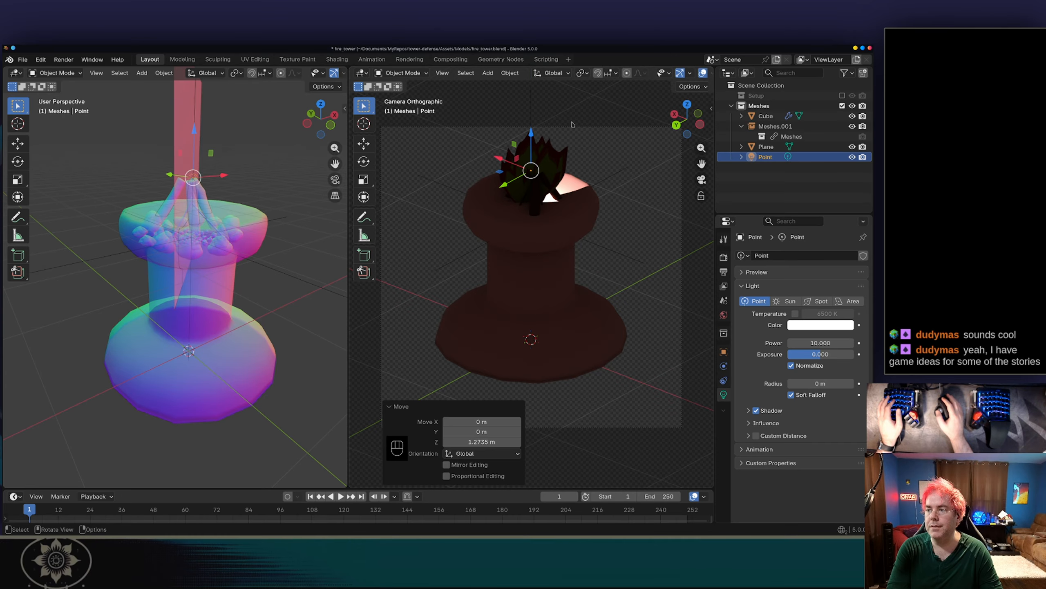
- Select the flame plane and look through its material's emission, thickness, surface render and volume intersection settings
{"action": "left_click", "coordinate": [556, 164]}
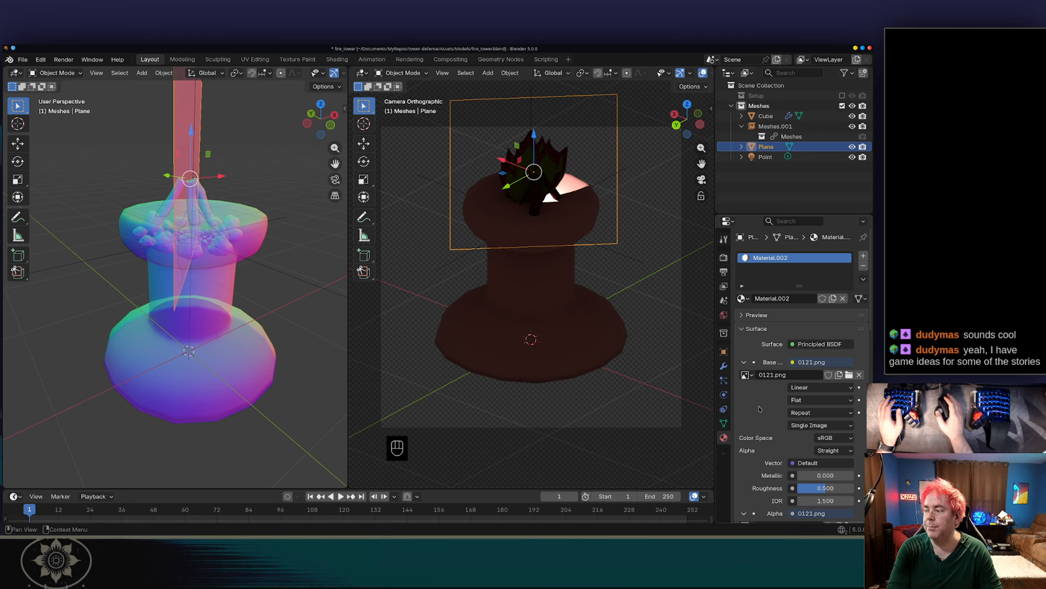
{"action": "scroll", "coordinate": [759, 412], "scroll_direction": "down", "scroll_amount": 2}
{"action": "scroll", "coordinate": [759, 412], "scroll_direction": "down", "scroll_amount": 8}
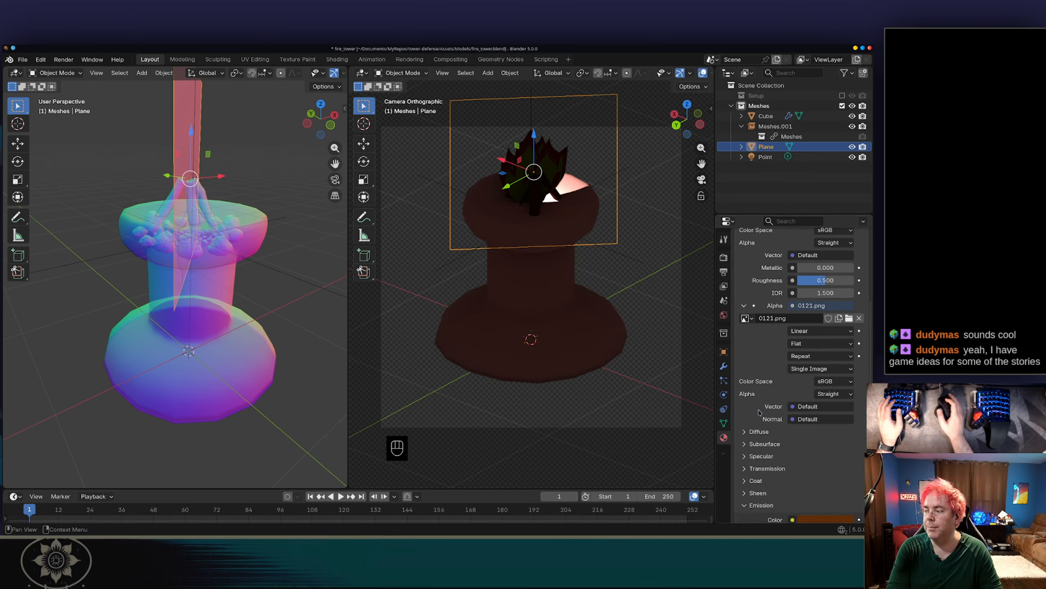
{"action": "scroll", "coordinate": [759, 412], "scroll_direction": "down", "scroll_amount": 2}
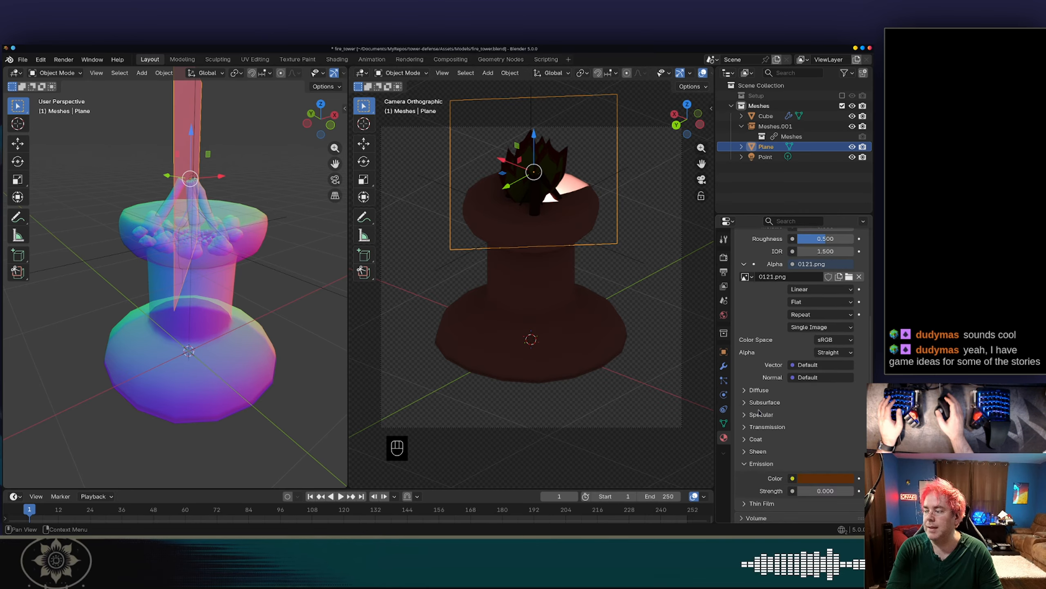
{"action": "scroll", "coordinate": [760, 412], "scroll_direction": "down", "scroll_amount": 6}
{"action": "scroll", "coordinate": [760, 412], "scroll_direction": "down", "scroll_amount": 3}
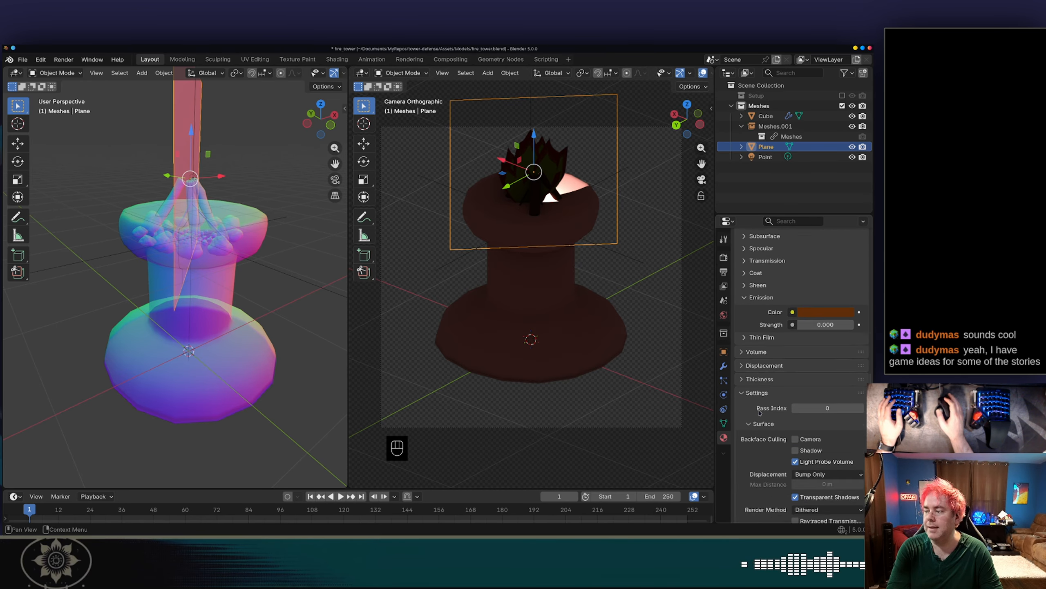
{"action": "left_click", "coordinate": [759, 357]}
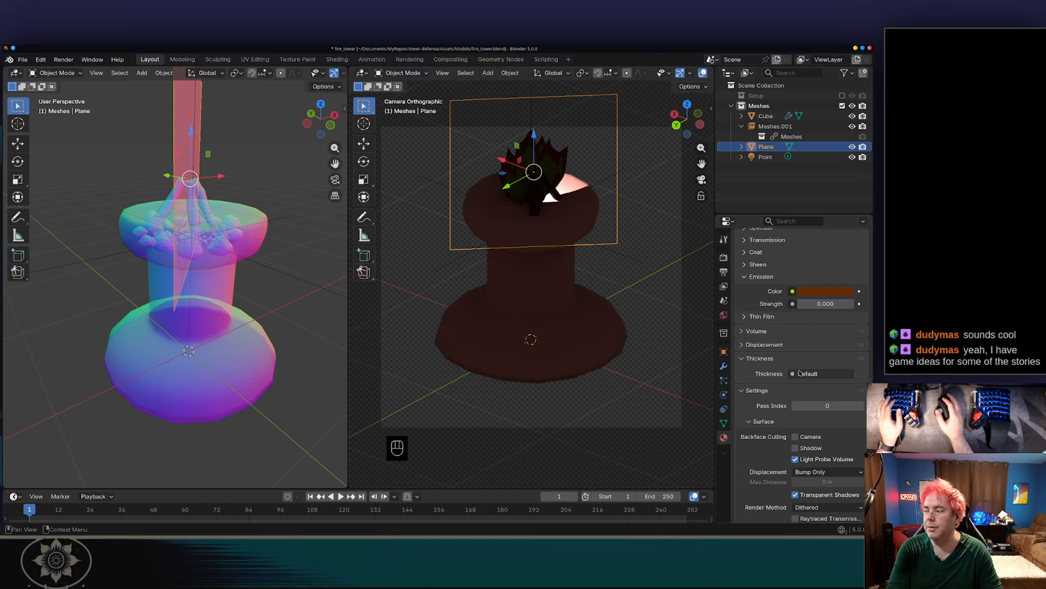
{"action": "left_click", "coordinate": [801, 373]}
{"action": "key", "text": "Escape"}
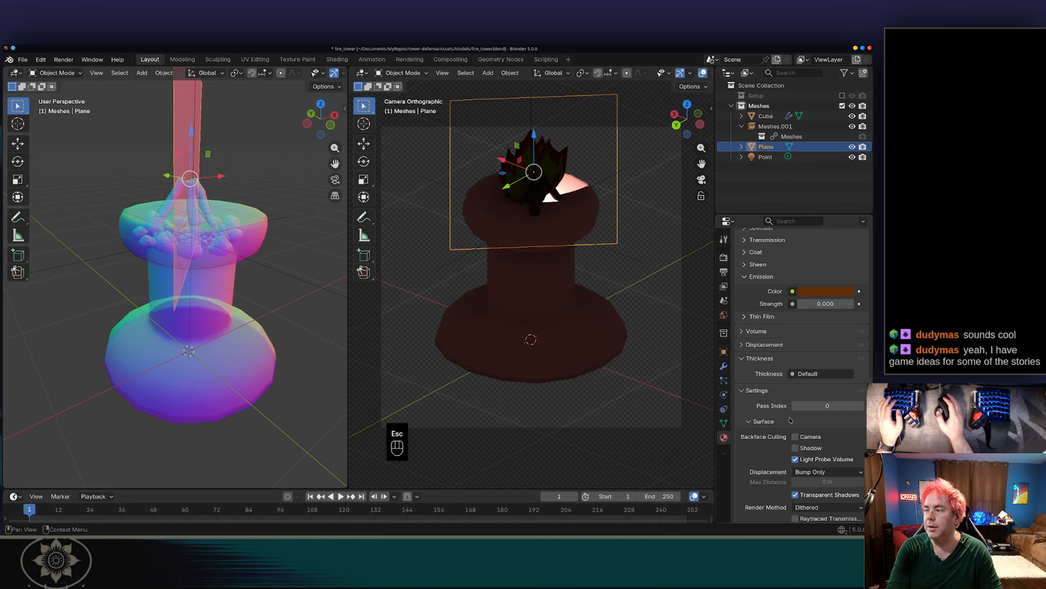
{"action": "left_click", "coordinate": [769, 358]}
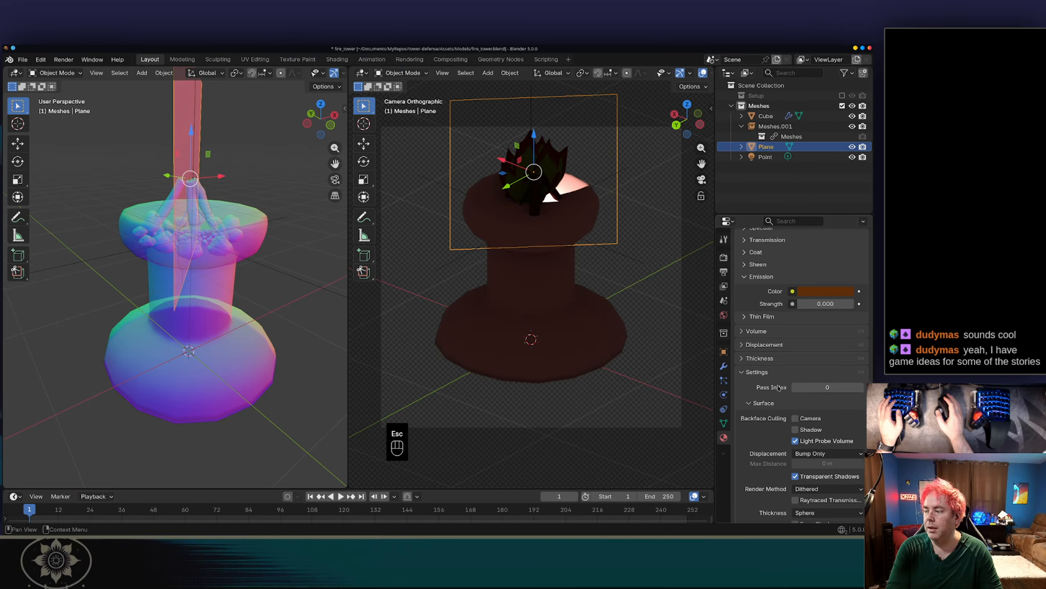
{"action": "scroll", "coordinate": [784, 383], "scroll_direction": "down", "scroll_amount": 4}
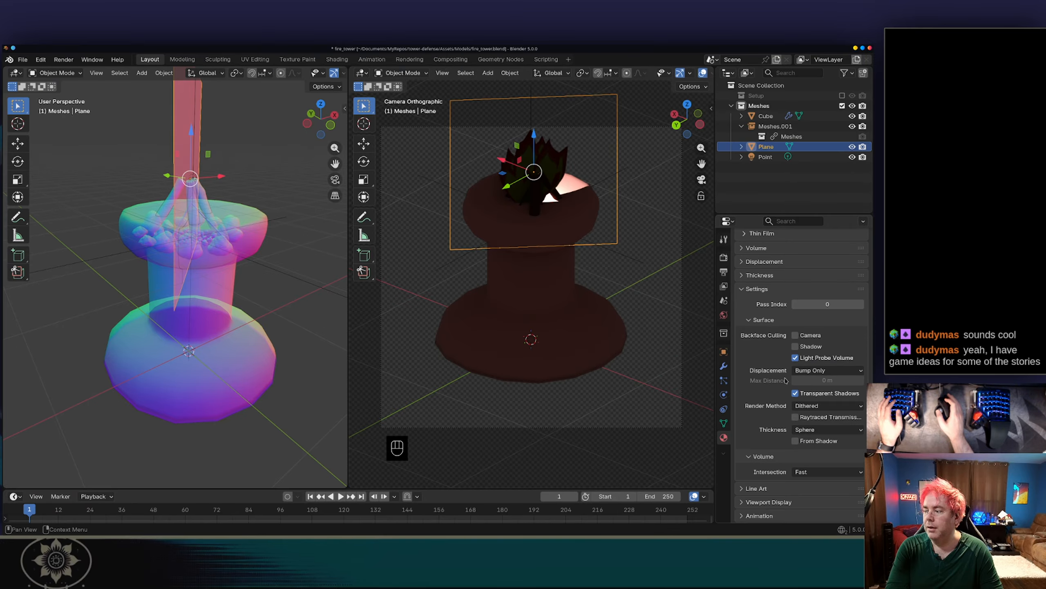
{"action": "left_click", "coordinate": [795, 357]}
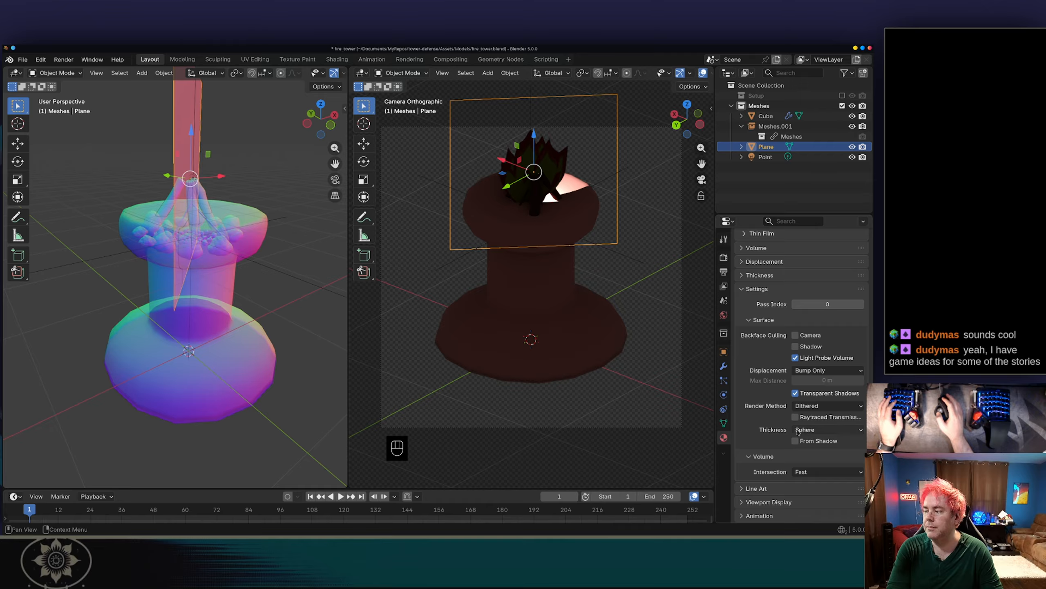
{"action": "scroll", "coordinate": [777, 392], "scroll_direction": "down", "scroll_amount": 1}
{"action": "left_click", "coordinate": [799, 458]}
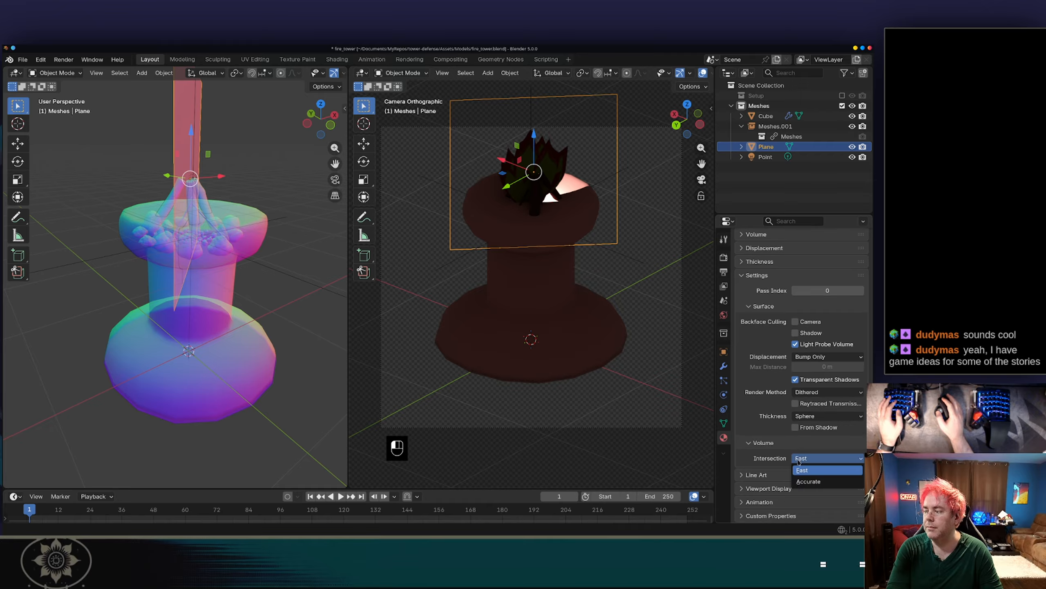
{"action": "scroll", "coordinate": [782, 395], "scroll_direction": "up", "scroll_amount": 12}
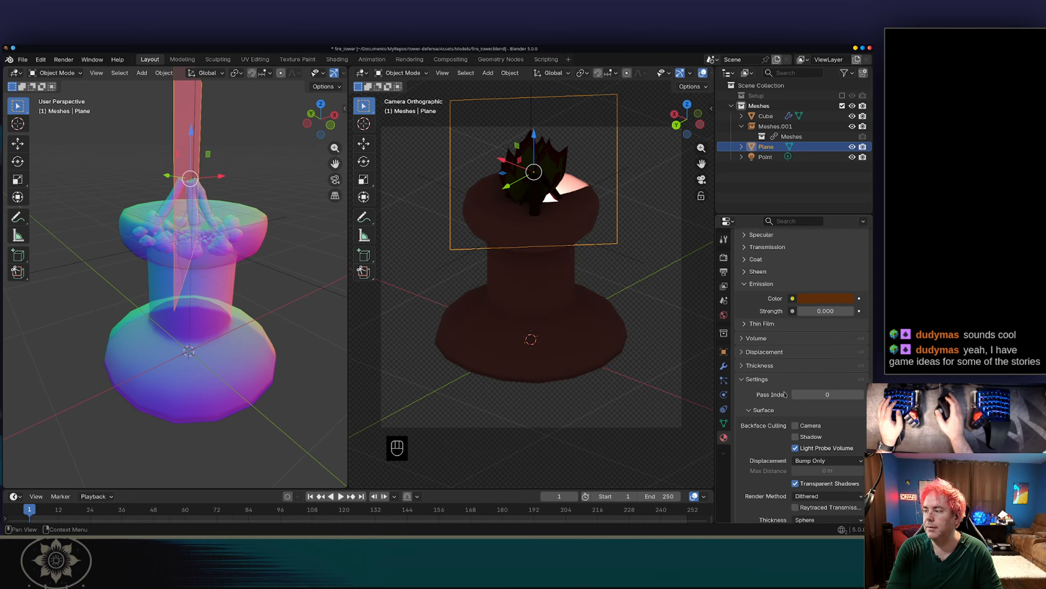
- Examine the base color and alpha texture options of the flame plane's material
{"action": "scroll", "coordinate": [785, 393], "scroll_direction": "up", "scroll_amount": 8}
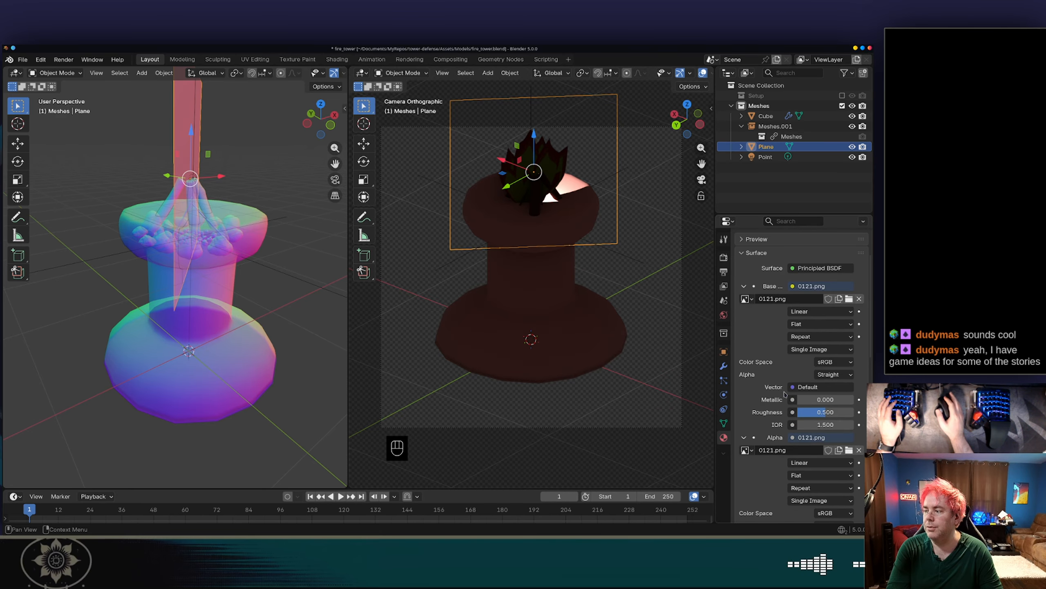
{"action": "scroll", "coordinate": [769, 344], "scroll_direction": "down", "scroll_amount": 3}
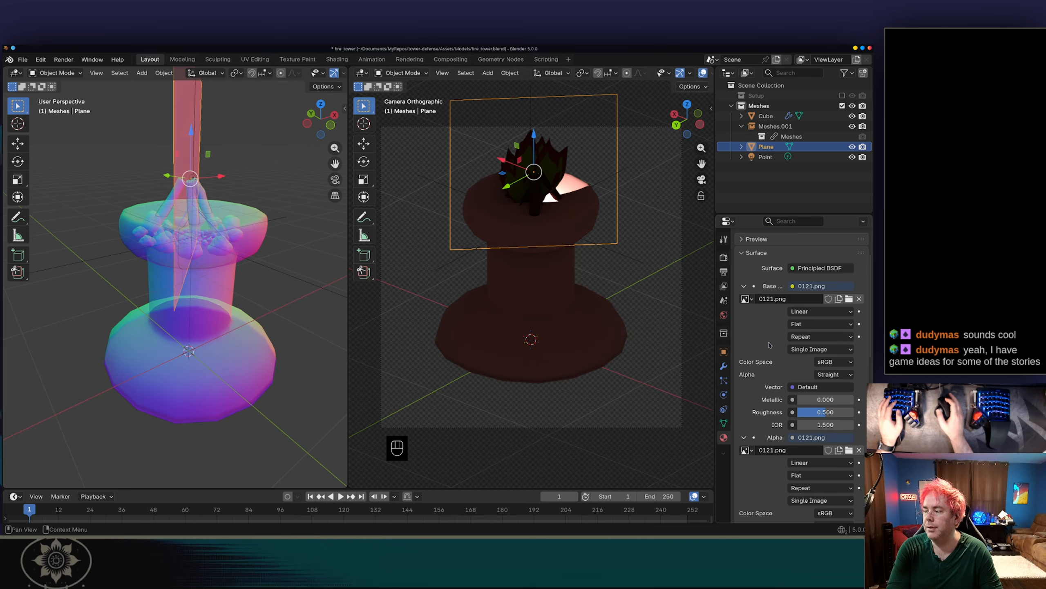
{"action": "scroll", "coordinate": [781, 340], "scroll_direction": "down", "scroll_amount": 2}
{"action": "scroll", "coordinate": [785, 357], "scroll_direction": "down", "scroll_amount": 3}
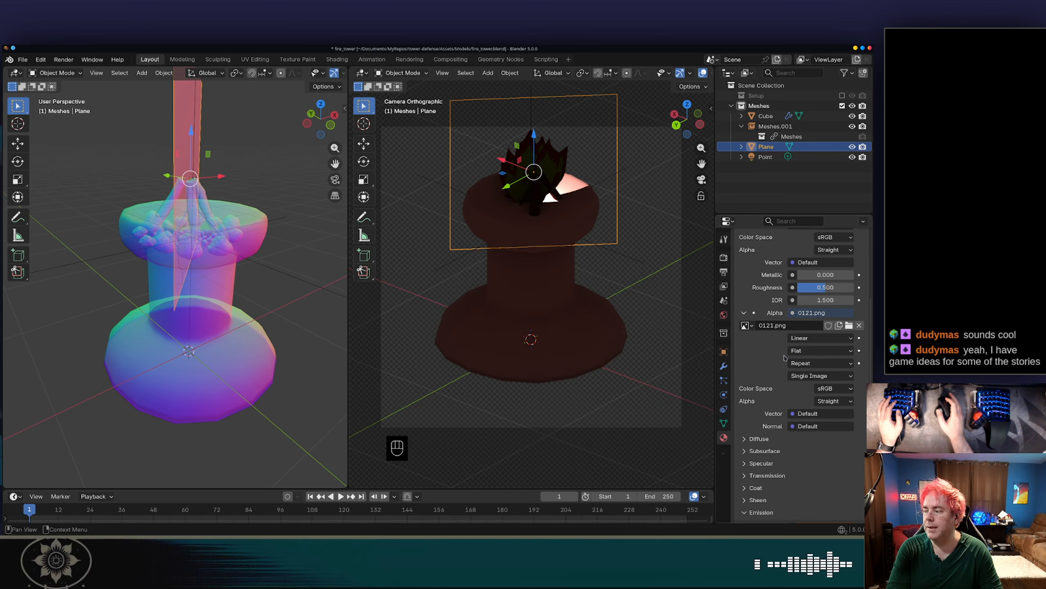
{"action": "scroll", "coordinate": [774, 382], "scroll_direction": "down", "scroll_amount": 5}
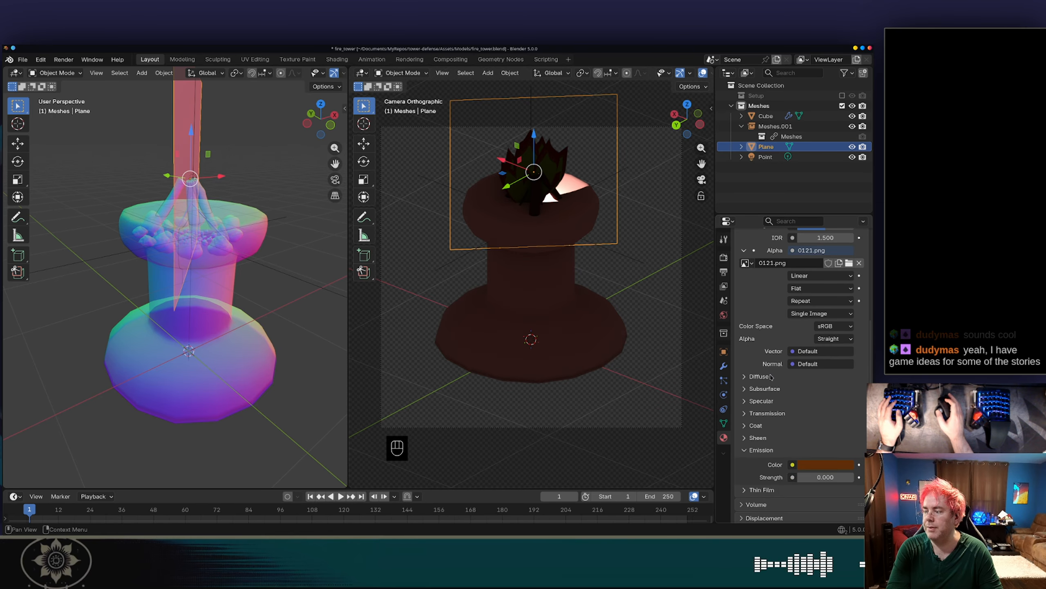
{"action": "left_click", "coordinate": [833, 339]}
{"action": "left_click", "coordinate": [831, 339]}
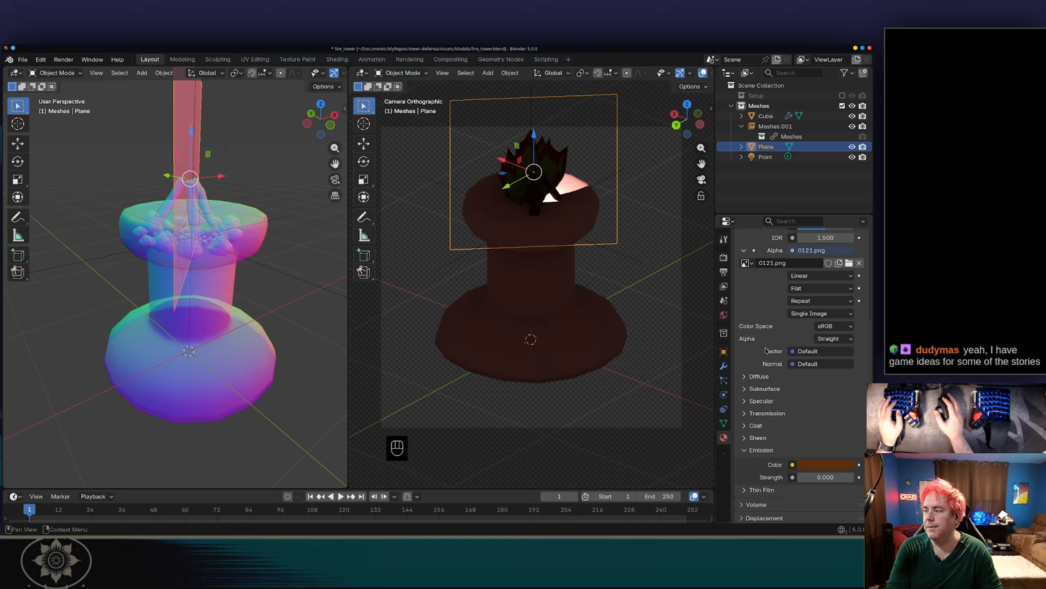
{"action": "scroll", "coordinate": [758, 346], "scroll_direction": "down", "scroll_amount": 3}
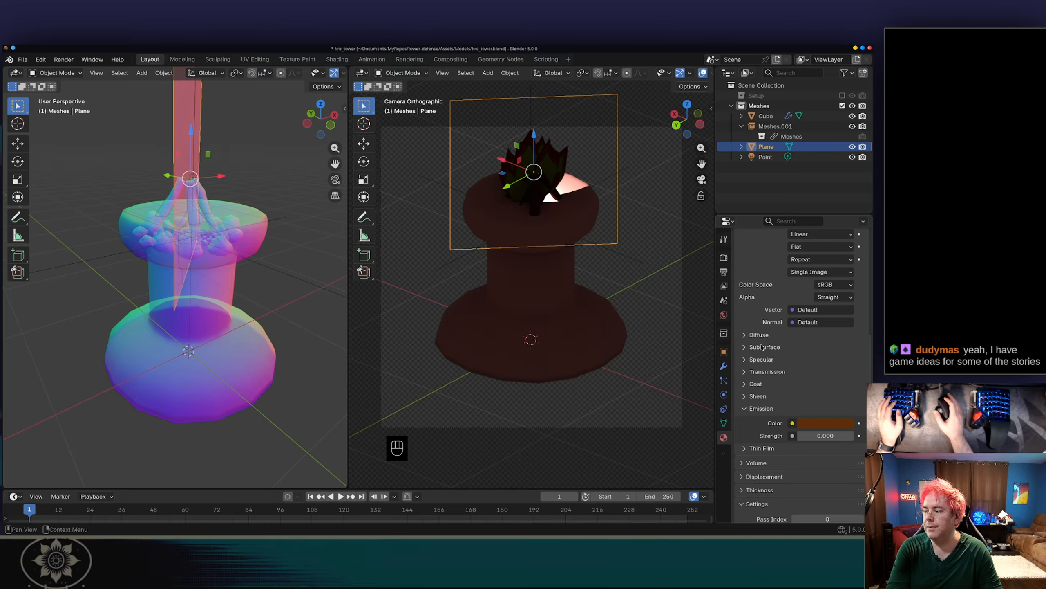
- Try a transmission weight of 1.000 on the flame material, and undo it
{"action": "left_click", "coordinate": [765, 373]}
{"action": "left_click_drag", "start_coordinate": [825, 386], "coordinate": [853, 387]}
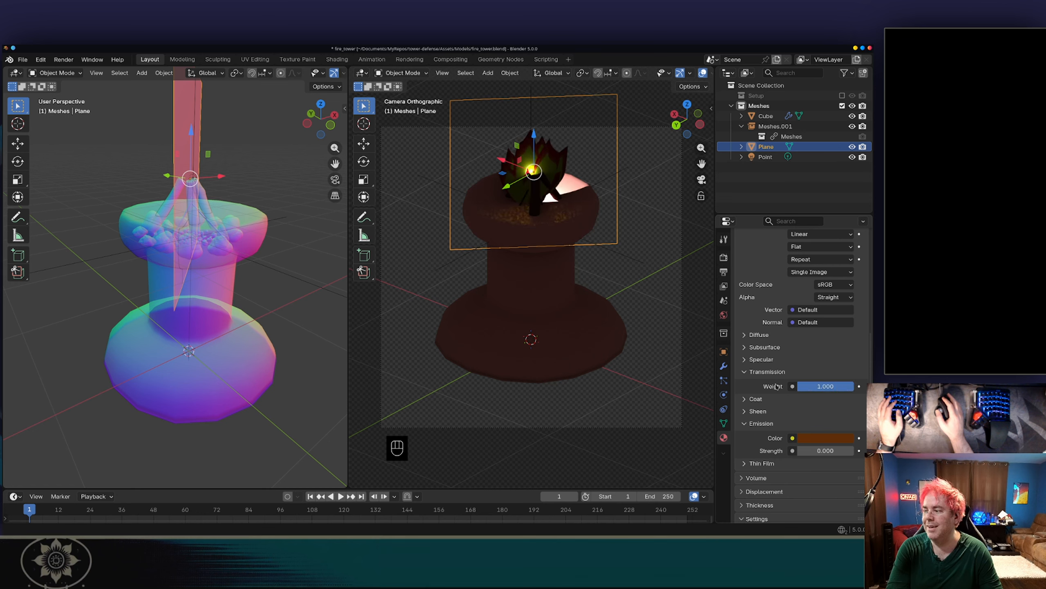
{"action": "key", "text": "ctrl+z"}
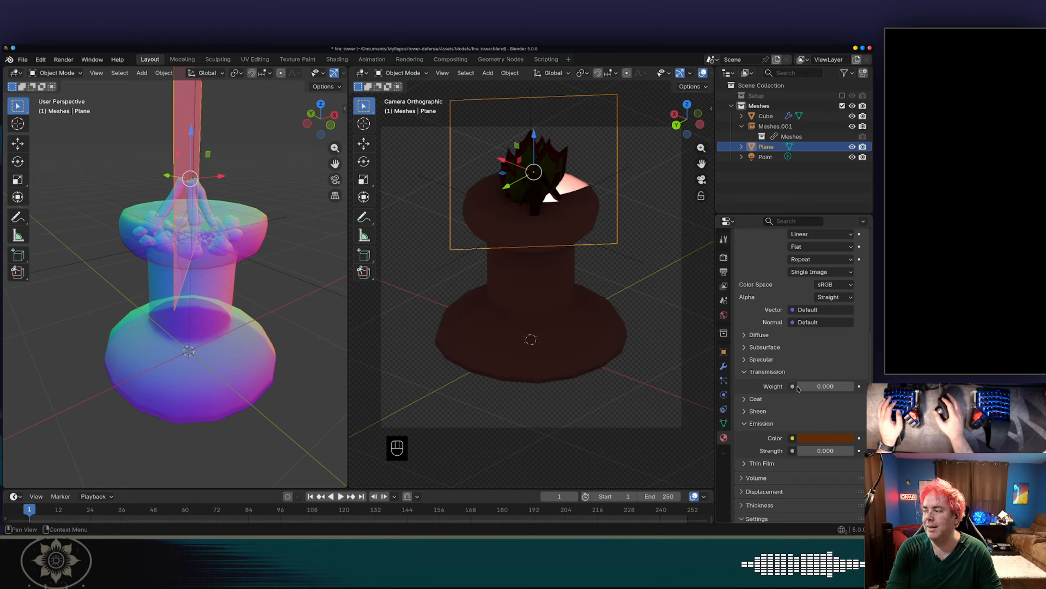
{"action": "left_click", "coordinate": [767, 372]}
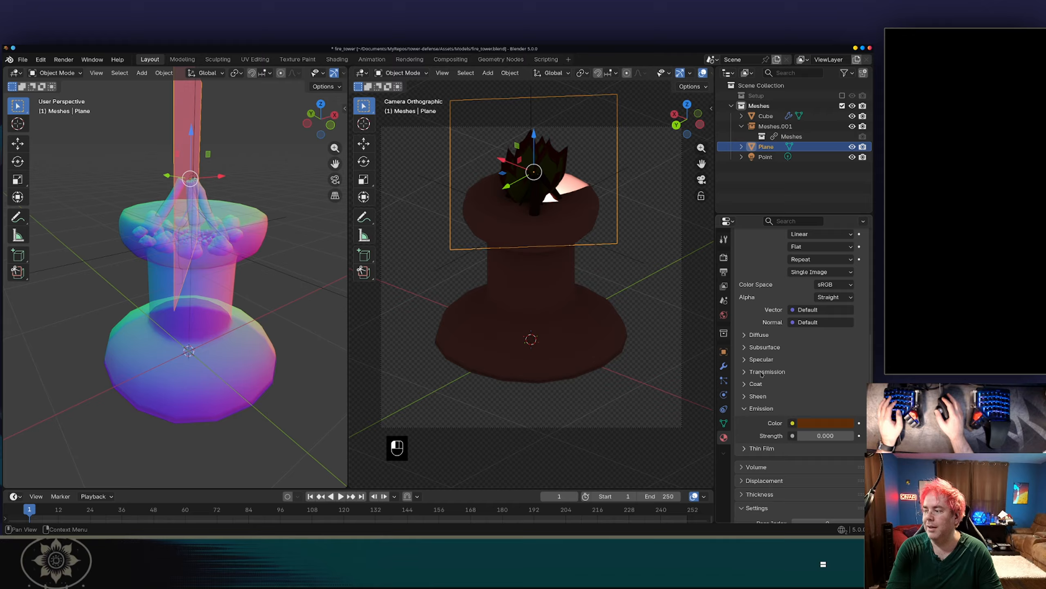
- Check the flame material's subsurface, coat and sheen settings
{"action": "left_click", "coordinate": [766, 348]}
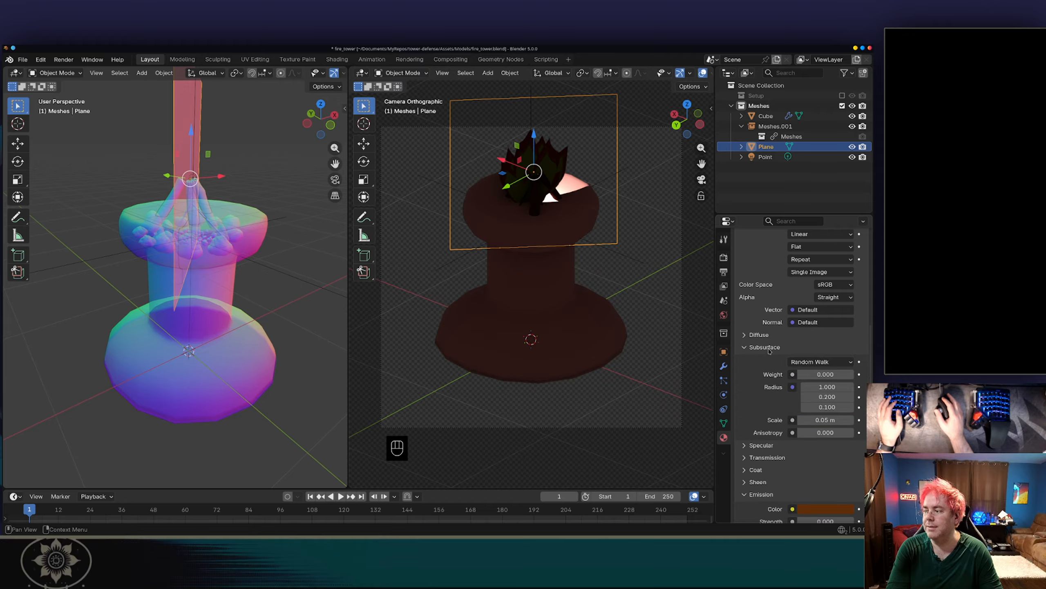
{"action": "left_click", "coordinate": [770, 347]}
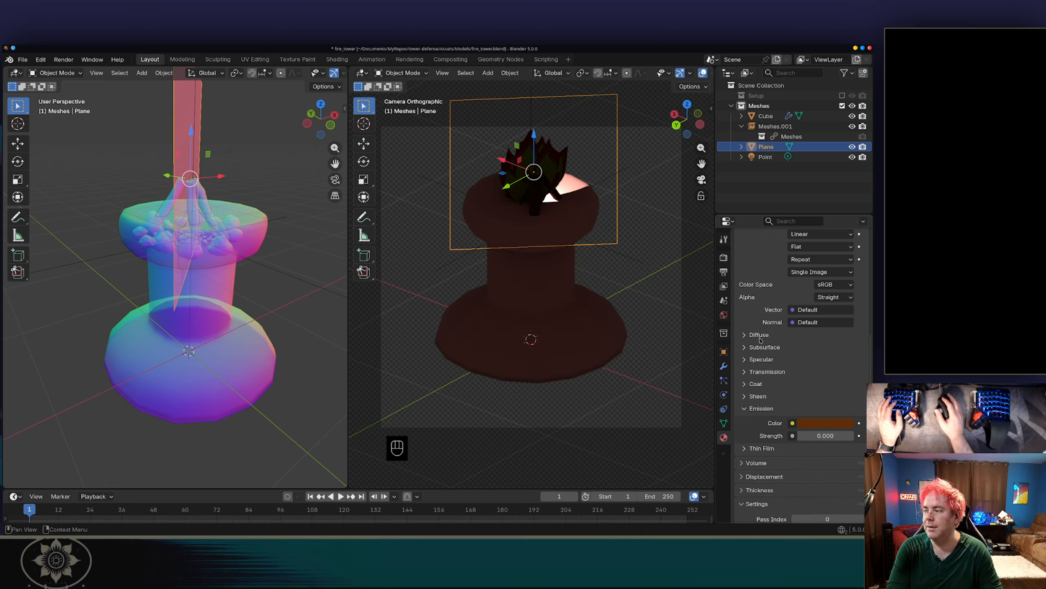
{"action": "left_click", "coordinate": [759, 383]}
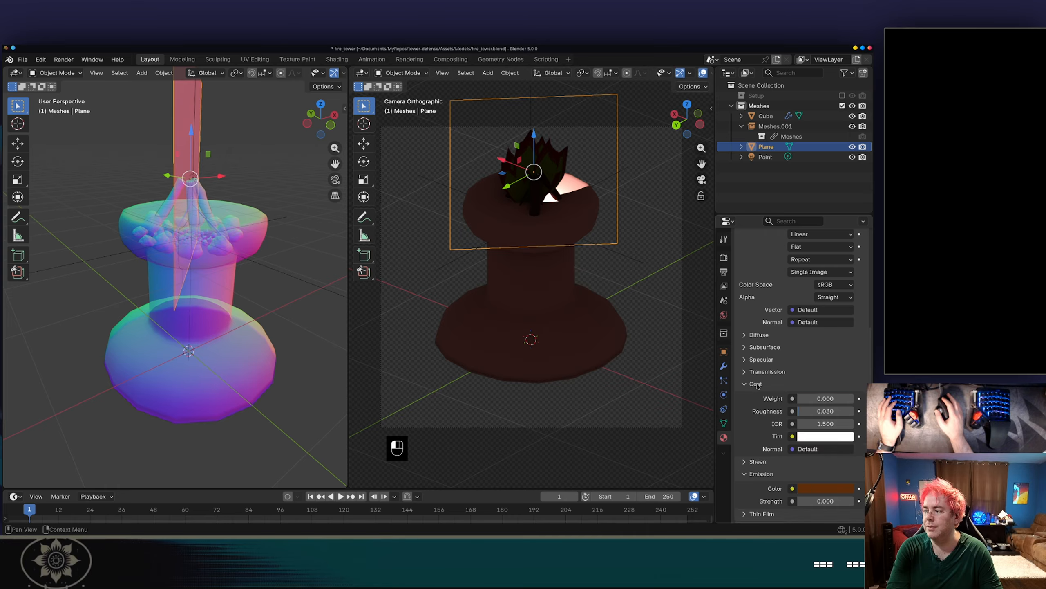
{"action": "left_click", "coordinate": [757, 383]}
{"action": "left_click", "coordinate": [757, 396]}
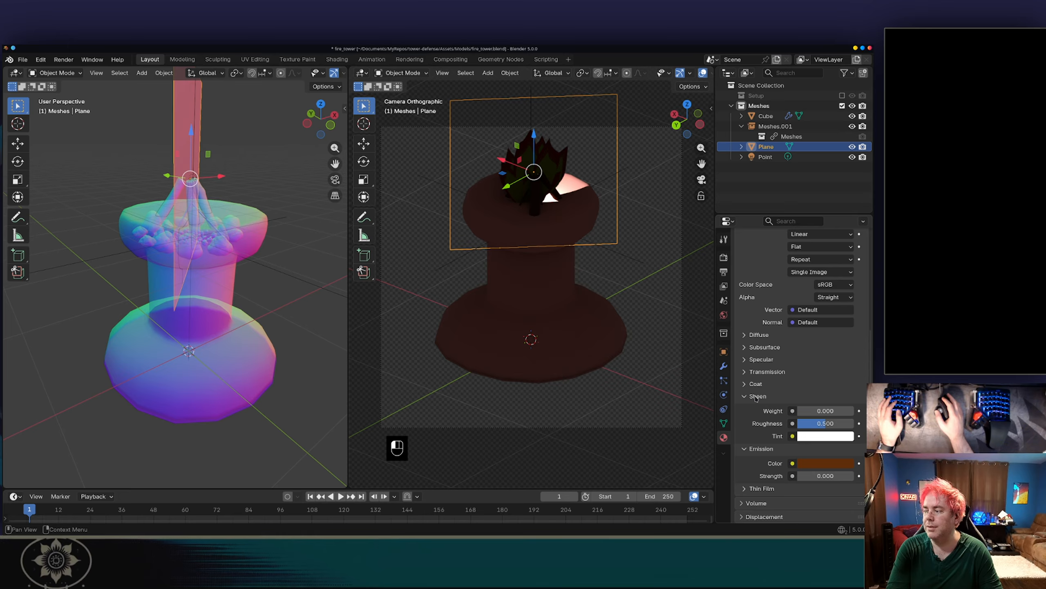
{"action": "left_click", "coordinate": [757, 396]}
{"action": "scroll", "coordinate": [771, 390], "scroll_direction": "down", "scroll_amount": 4}
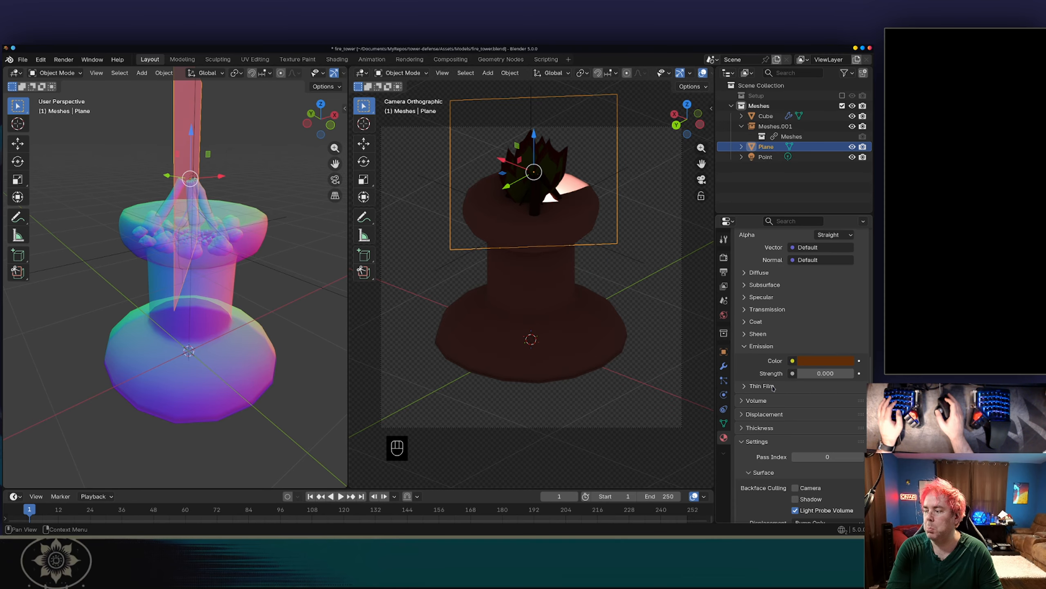
- Review the flame material's backface culling, transparent shadow, render method and thickness options, and recheck its texture settings
{"action": "scroll", "coordinate": [773, 388], "scroll_direction": "down", "scroll_amount": 1}
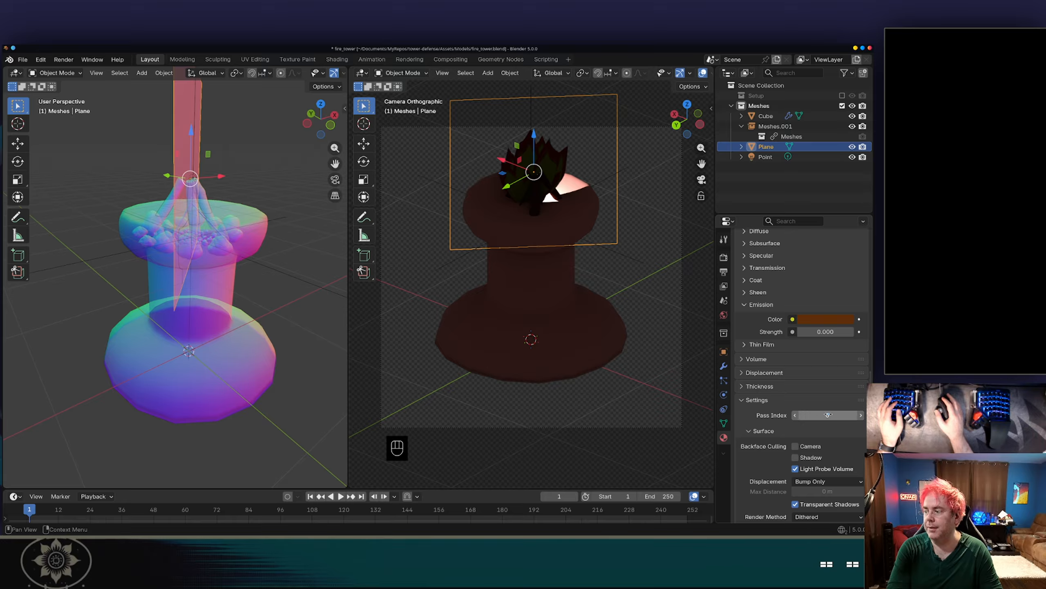
{"action": "scroll", "coordinate": [802, 397], "scroll_direction": "down", "scroll_amount": 3}
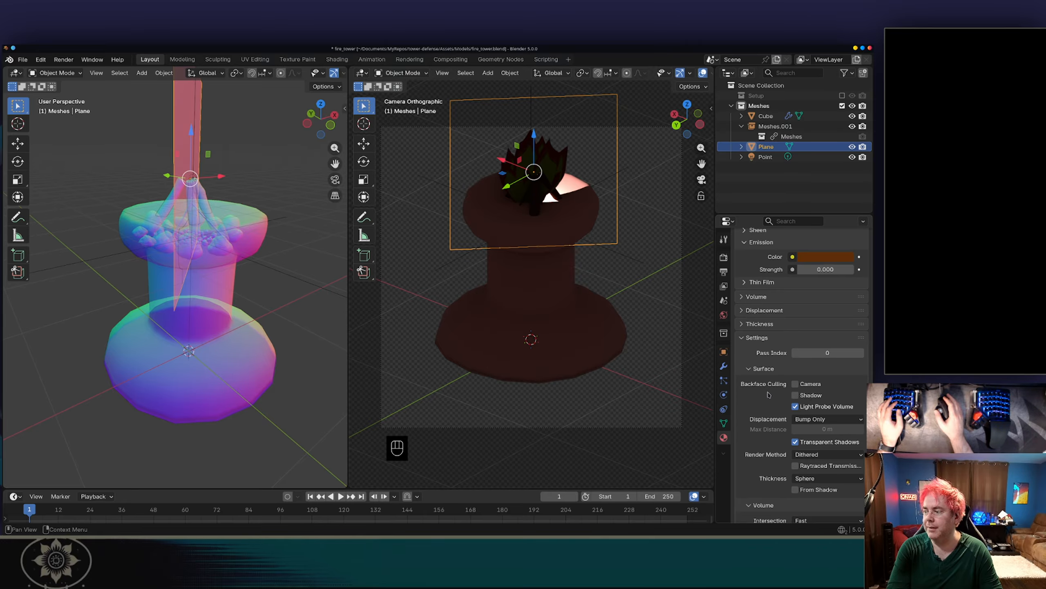
{"action": "left_click", "coordinate": [795, 396]}
{"action": "scroll", "coordinate": [795, 416], "scroll_direction": "down", "scroll_amount": 2}
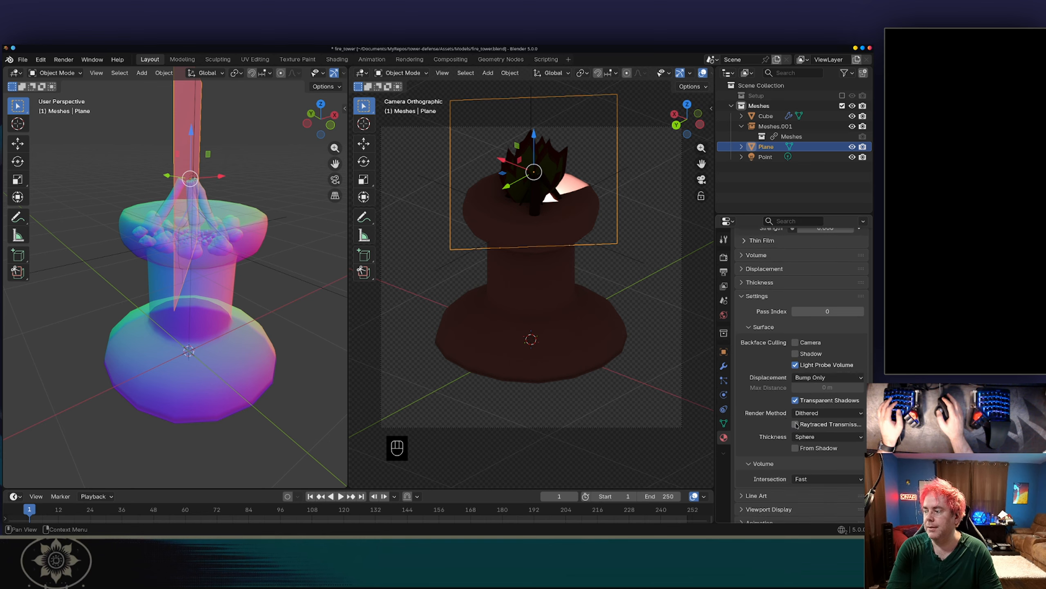
{"action": "left_click", "coordinate": [795, 412]}
{"action": "left_click", "coordinate": [801, 437]}
{"action": "left_click", "coordinate": [804, 448]}
{"action": "scroll", "coordinate": [756, 410], "scroll_direction": "down", "scroll_amount": 1}
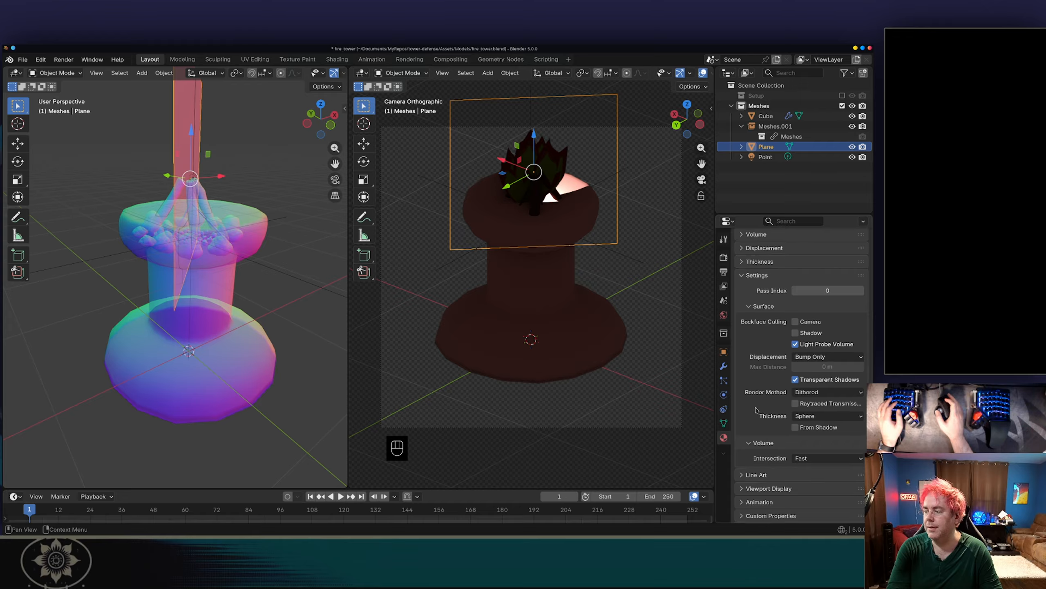
{"action": "scroll", "coordinate": [760, 381], "scroll_direction": "up", "scroll_amount": 15}
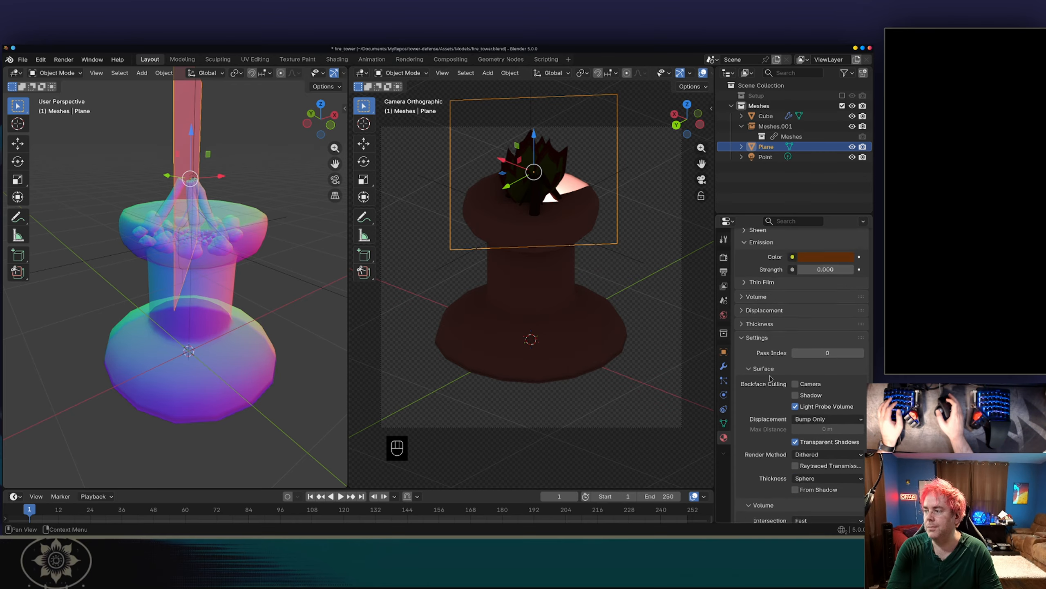
{"action": "scroll", "coordinate": [771, 378], "scroll_direction": "down", "scroll_amount": 2}
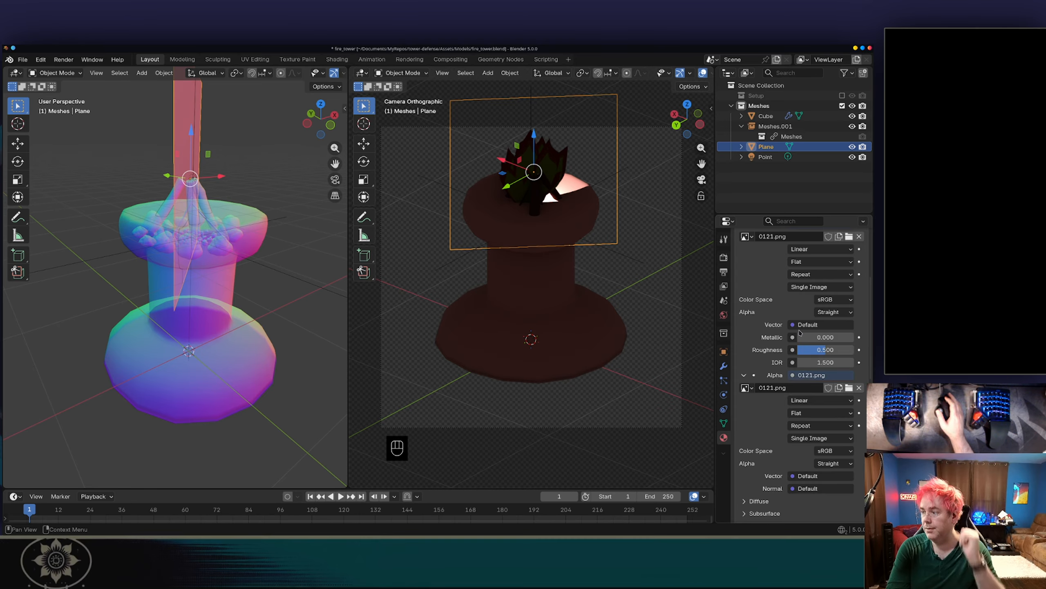
{"action": "scroll", "coordinate": [803, 372], "scroll_direction": "up", "scroll_amount": 5}
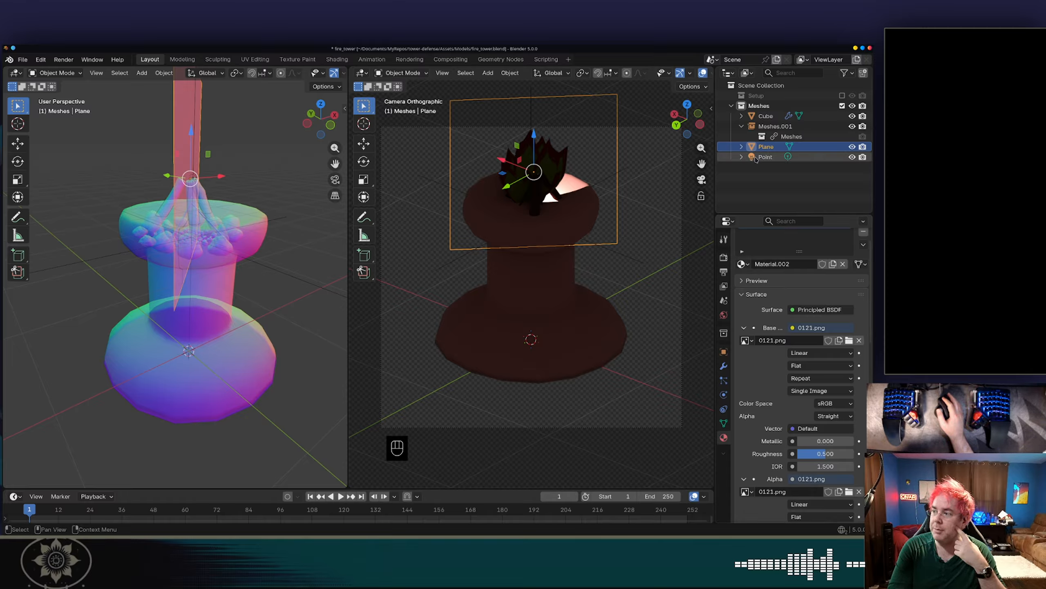
- Check the point light's shading, light linking and visibility settings
{"action": "left_click", "coordinate": [735, 158]}
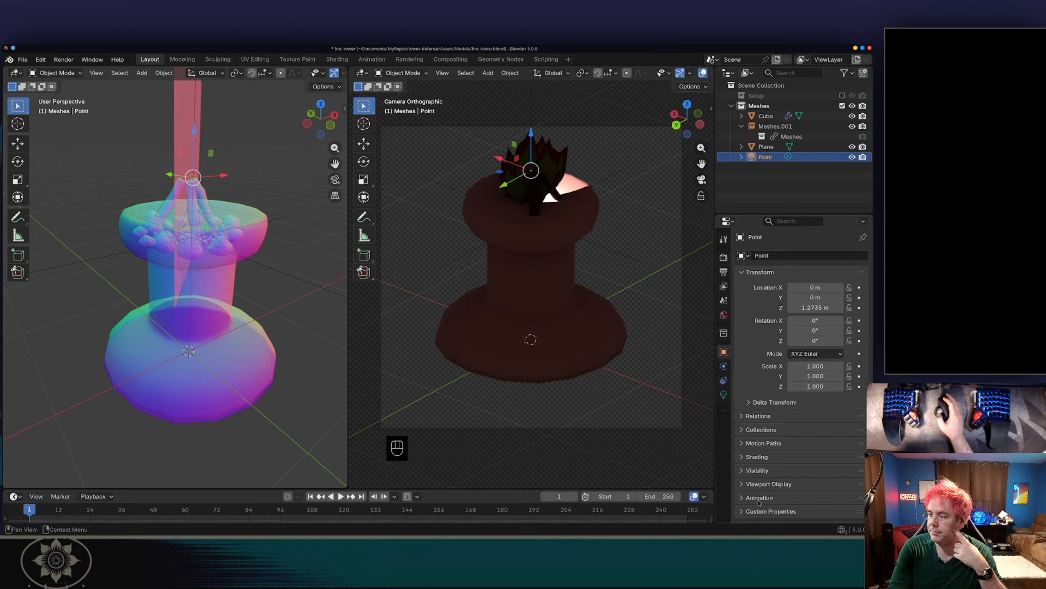
{"action": "left_click", "coordinate": [756, 456]}
{"action": "scroll", "coordinate": [763, 439], "scroll_direction": "down", "scroll_amount": 2}
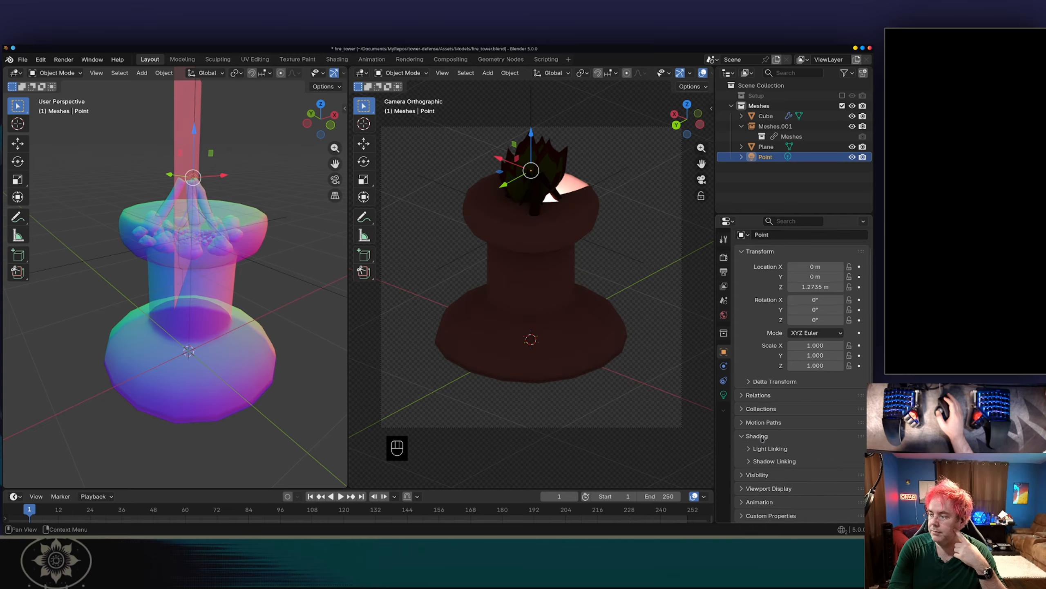
{"action": "left_click", "coordinate": [762, 449]}
{"action": "scroll", "coordinate": [765, 443], "scroll_direction": "down", "scroll_amount": 1}
{"action": "left_click", "coordinate": [757, 474]}
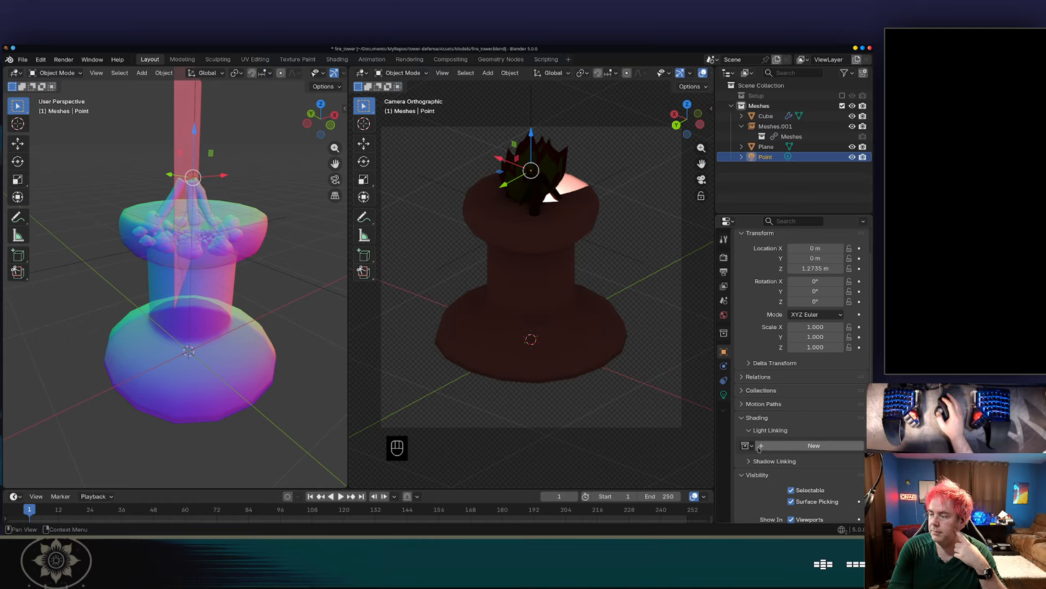
{"action": "scroll", "coordinate": [762, 445], "scroll_direction": "down", "scroll_amount": 6}
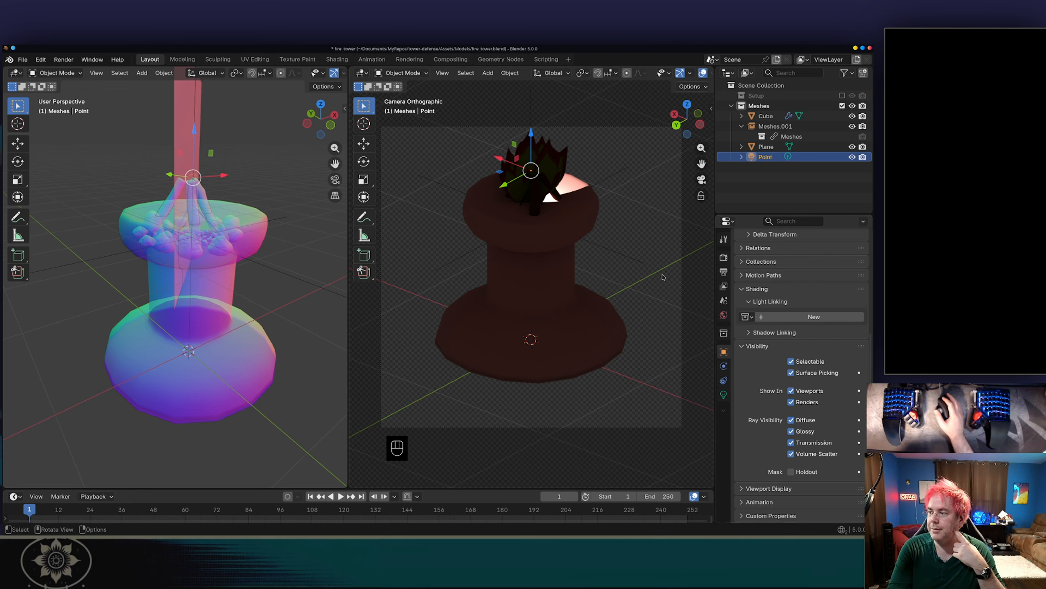
- Inspect the flame plane's material and mesh data, including its texture space, attributes and color attributes
{"action": "left_click", "coordinate": [546, 159]}
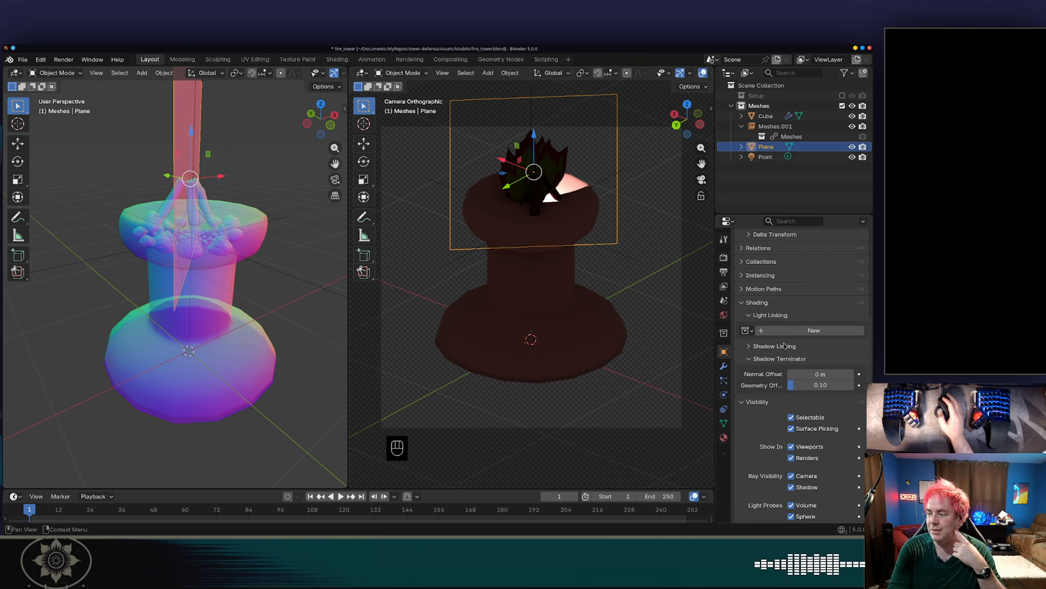
{"action": "left_click", "coordinate": [728, 439]}
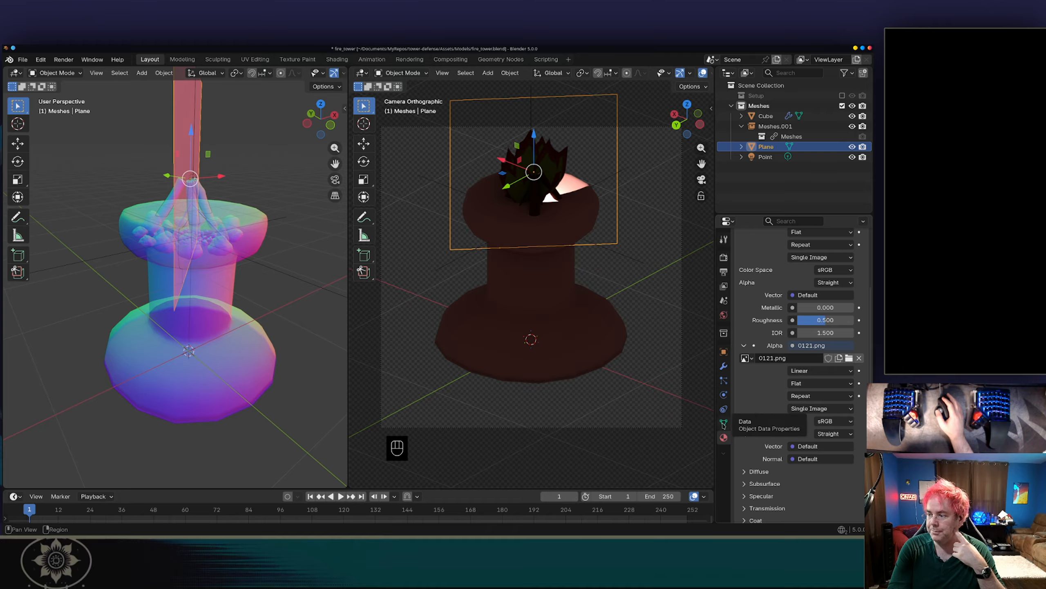
{"action": "left_click", "coordinate": [723, 423]}
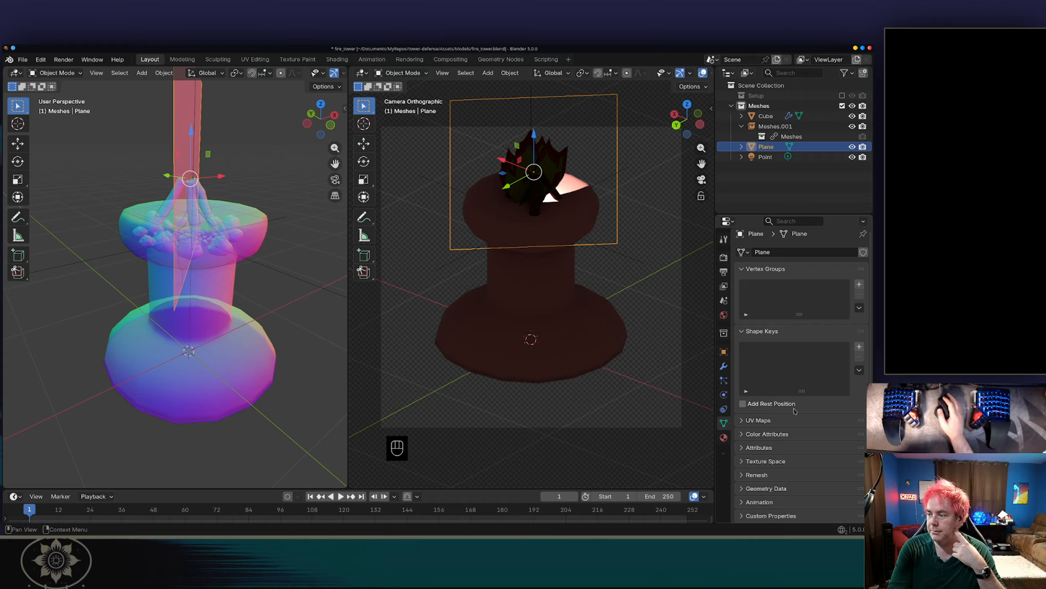
{"action": "scroll", "coordinate": [795, 411], "scroll_direction": "up", "scroll_amount": 1}
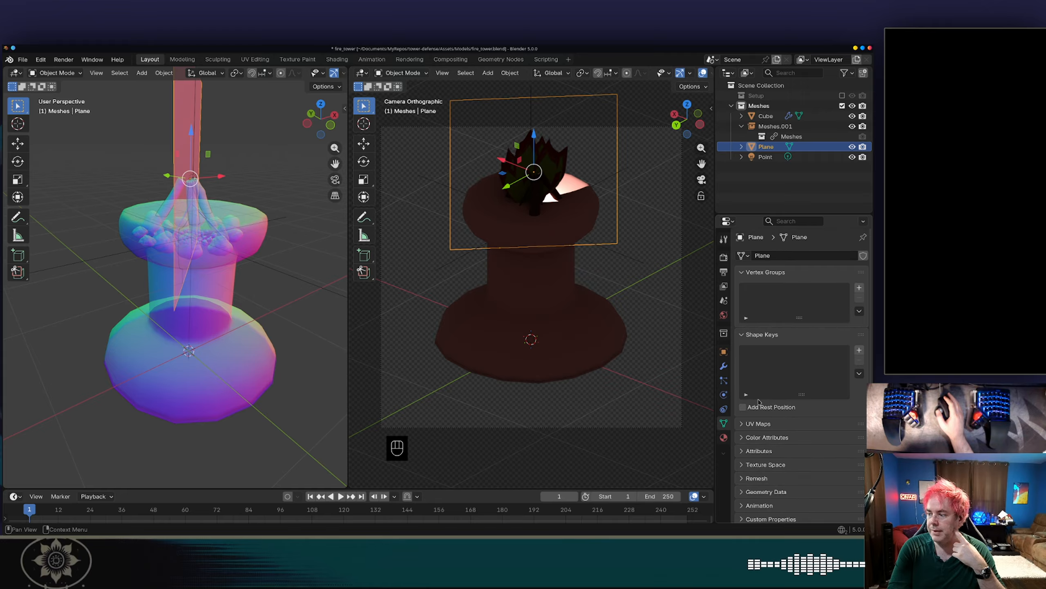
{"action": "scroll", "coordinate": [759, 401], "scroll_direction": "down", "scroll_amount": 1}
{"action": "left_click", "coordinate": [766, 461]}
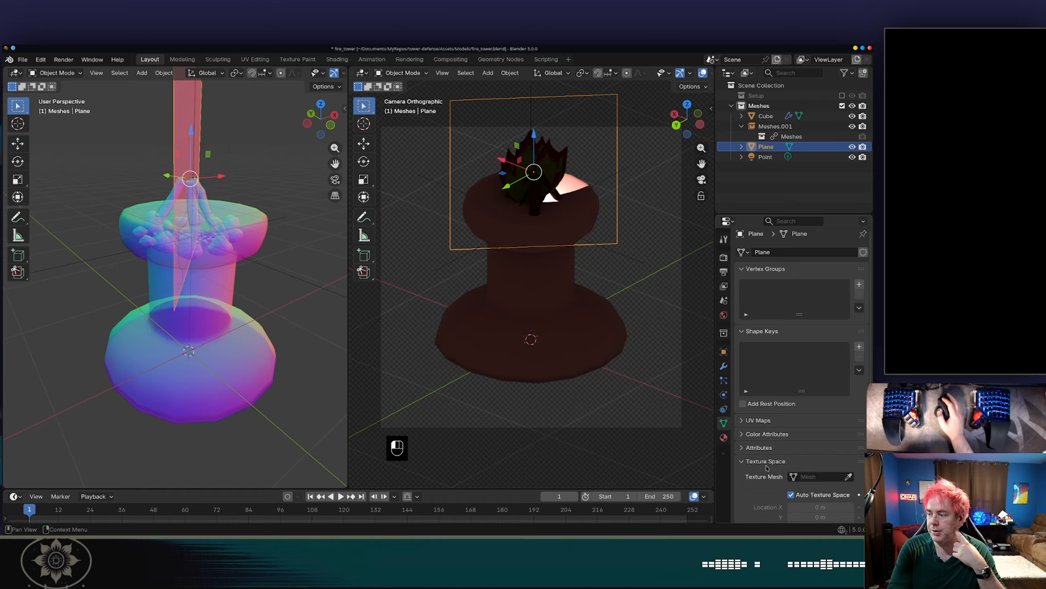
{"action": "left_click", "coordinate": [766, 462]}
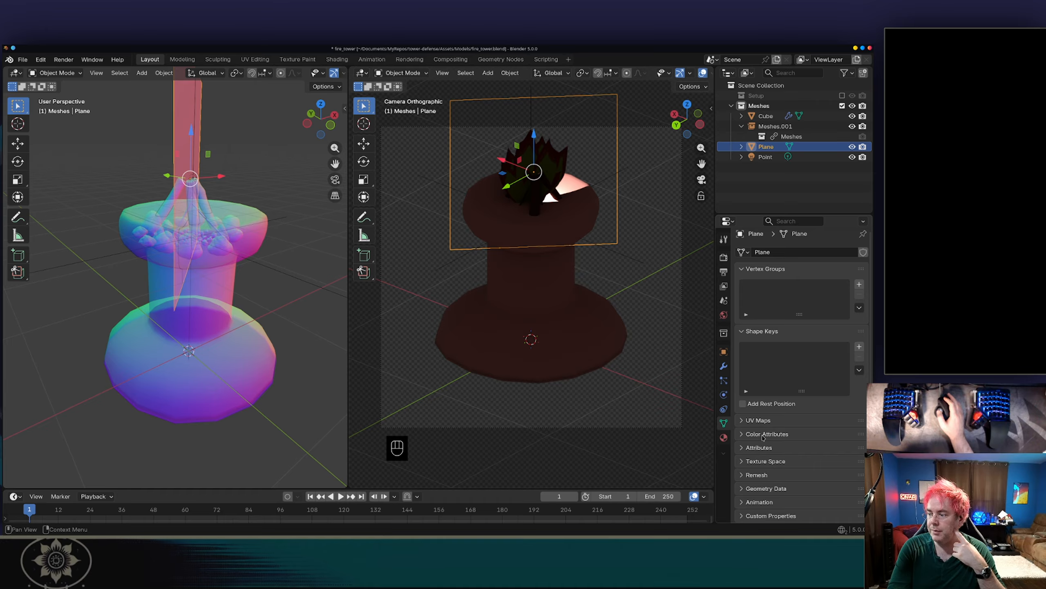
{"action": "left_click", "coordinate": [750, 448]}
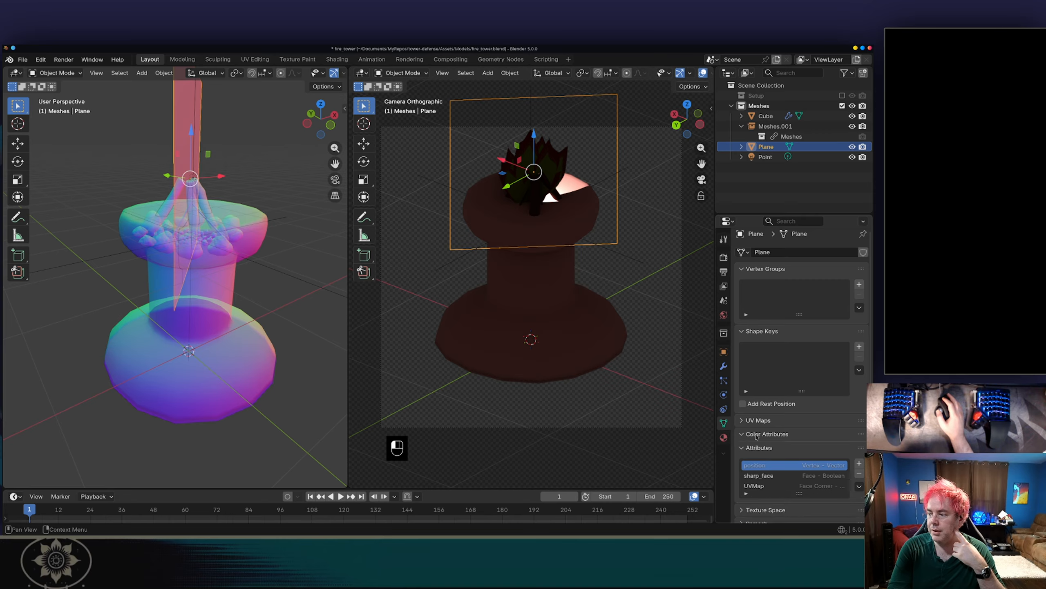
{"action": "left_click", "coordinate": [746, 434]}
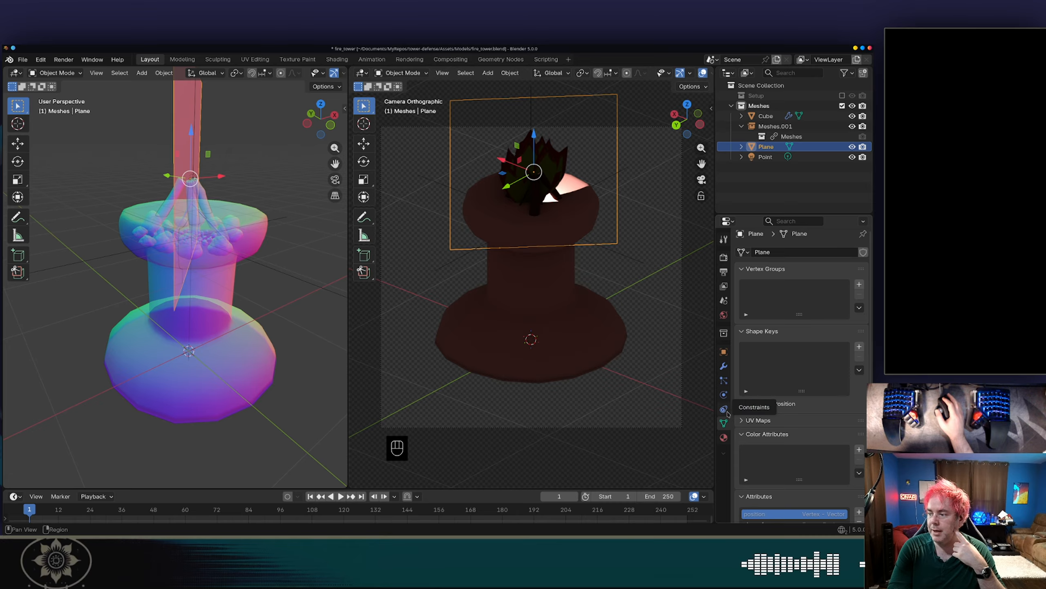
- Check the flame plane's particle and modifier settings, and review its object-level shading and visibility options
{"action": "left_click", "coordinate": [724, 382]}
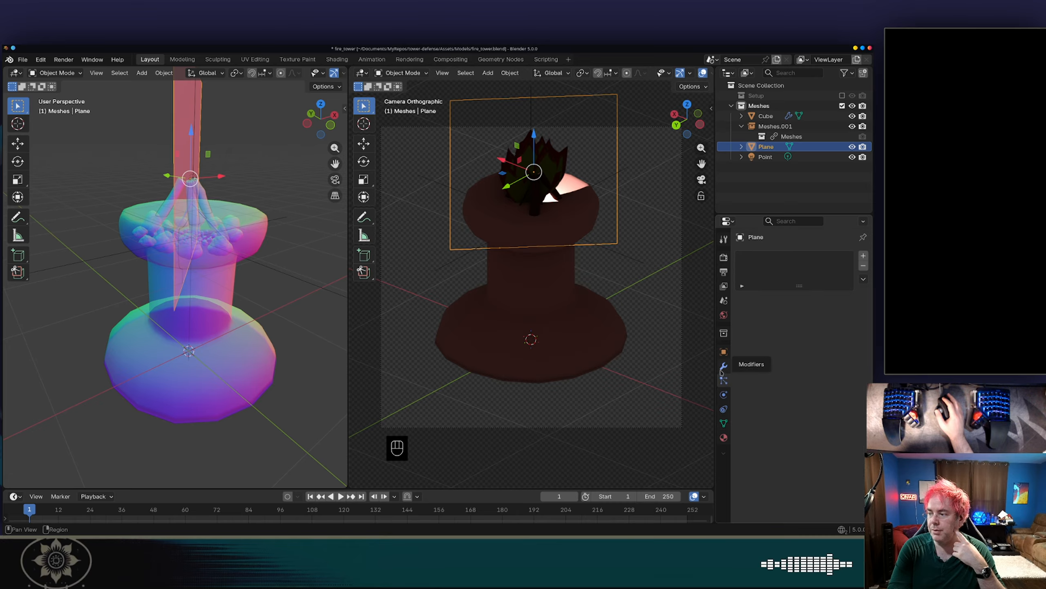
{"action": "left_click", "coordinate": [724, 366]}
{"action": "left_click", "coordinate": [724, 349]}
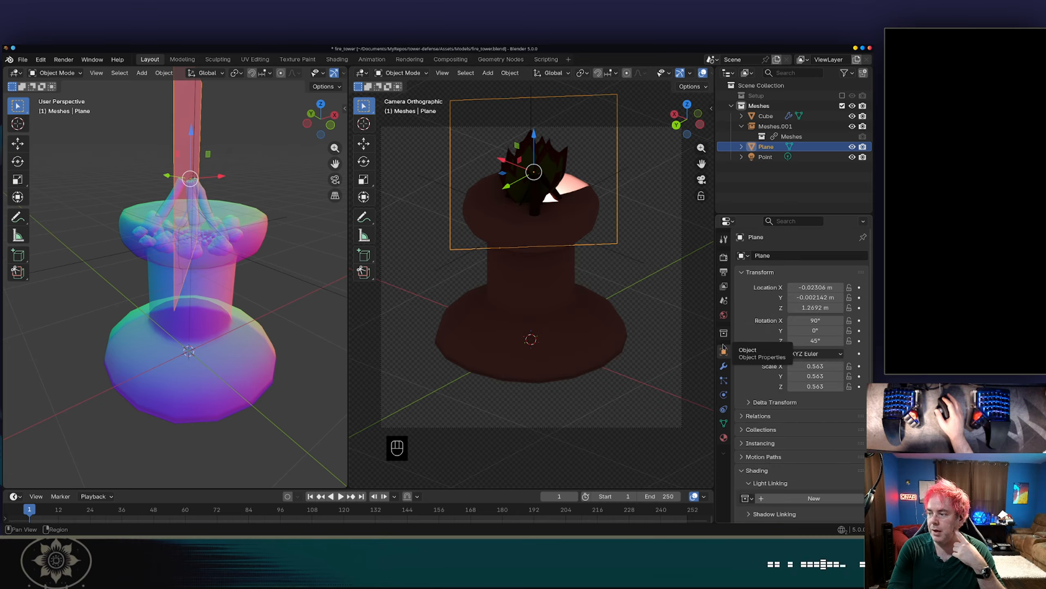
{"action": "scroll", "coordinate": [779, 351], "scroll_direction": "down", "scroll_amount": 5}
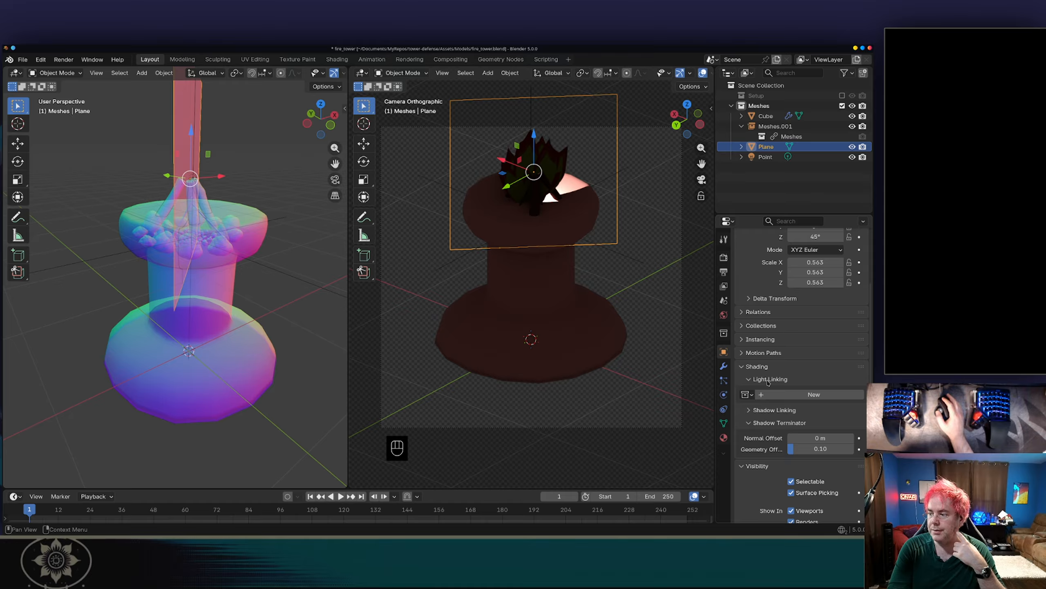
{"action": "scroll", "coordinate": [775, 409], "scroll_direction": "down", "scroll_amount": 7}
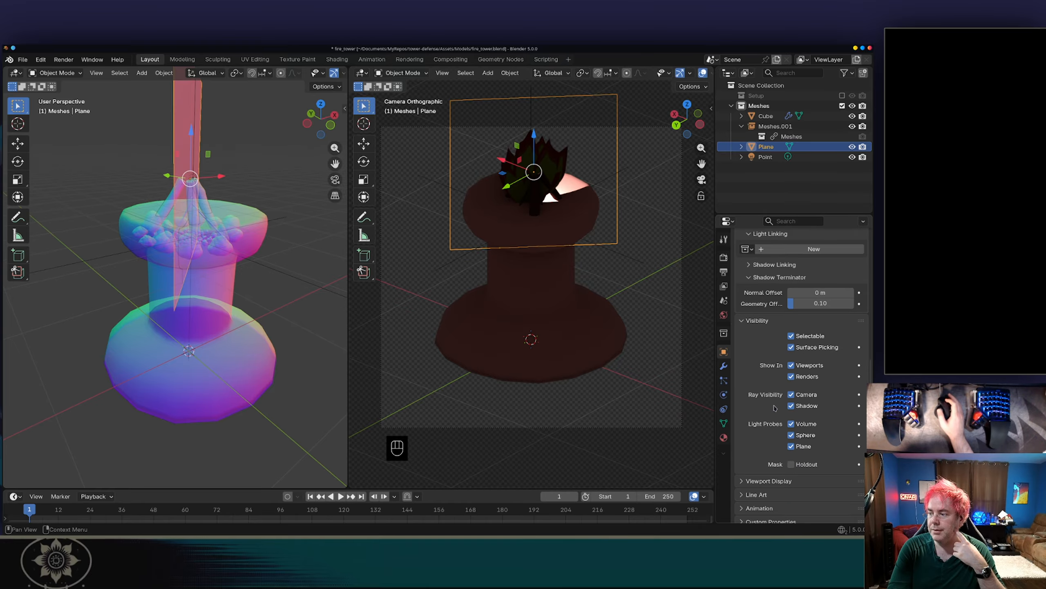
{"action": "scroll", "coordinate": [773, 409], "scroll_direction": "down", "scroll_amount": 1}
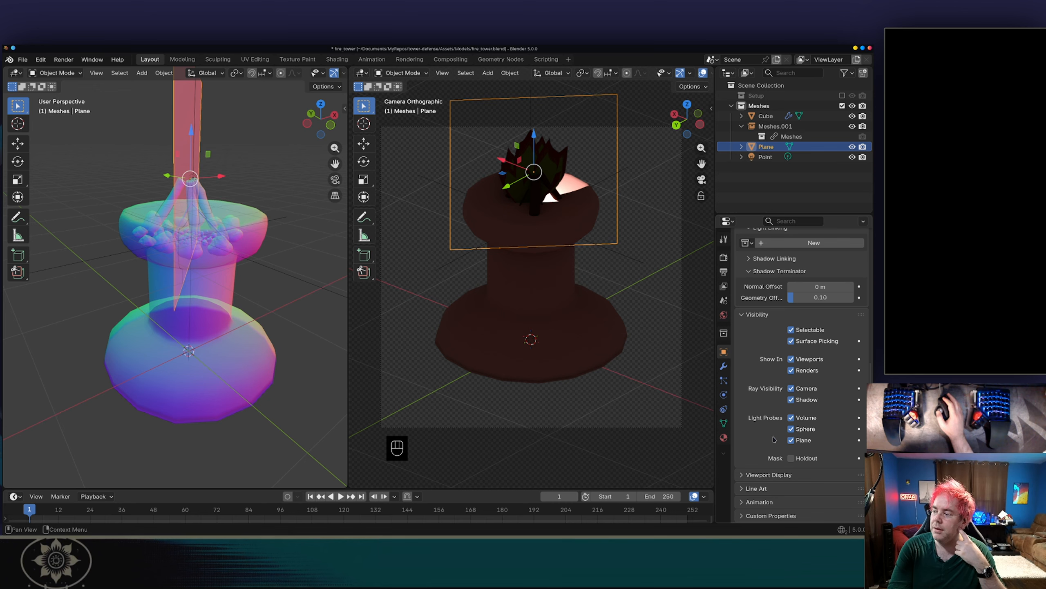
- Try the Holdout mask on the flame plane several times, and leave it off
{"action": "left_click", "coordinate": [791, 457]}
{"action": "left_click", "coordinate": [792, 458]}
{"action": "left_click", "coordinate": [792, 457]}
{"action": "left_click", "coordinate": [792, 458]}
{"action": "left_click", "coordinate": [791, 458]}
{"action": "left_click", "coordinate": [792, 457]}
- Review the flame plane's line art, shadow linking and transform settings, and collapse its light linking and shading options
{"action": "left_click", "coordinate": [758, 488]}
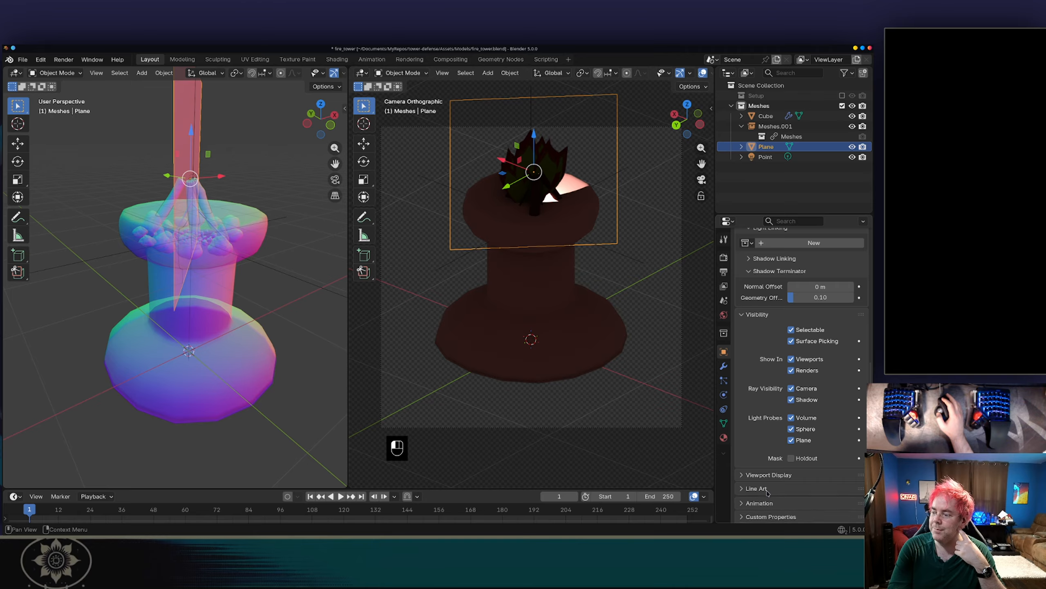
{"action": "scroll", "coordinate": [774, 453], "scroll_direction": "down", "scroll_amount": 2}
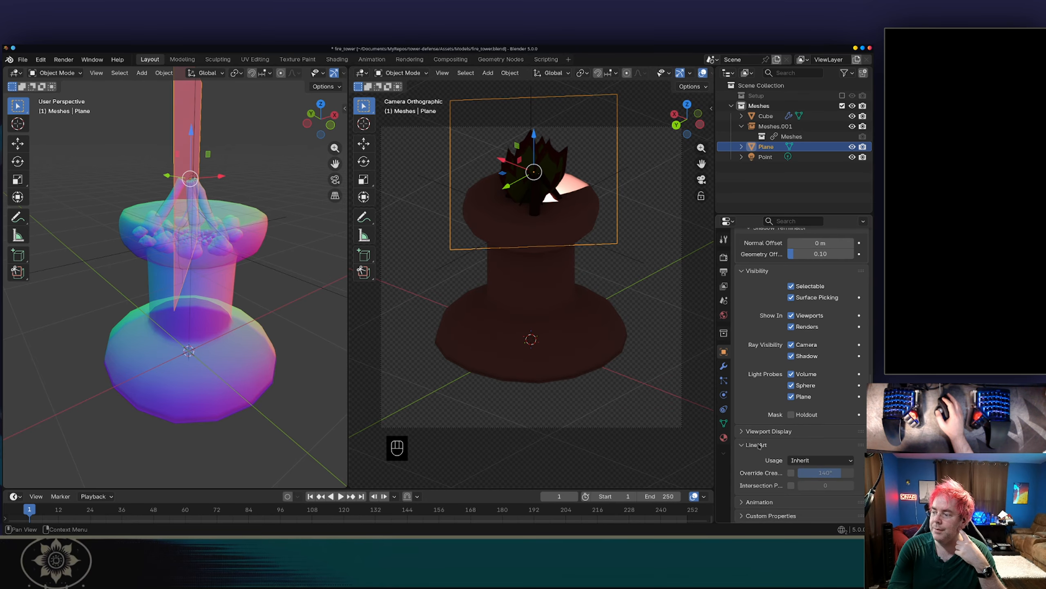
{"action": "scroll", "coordinate": [760, 445], "scroll_direction": "up", "scroll_amount": 7}
{"action": "left_click", "coordinate": [785, 363]}
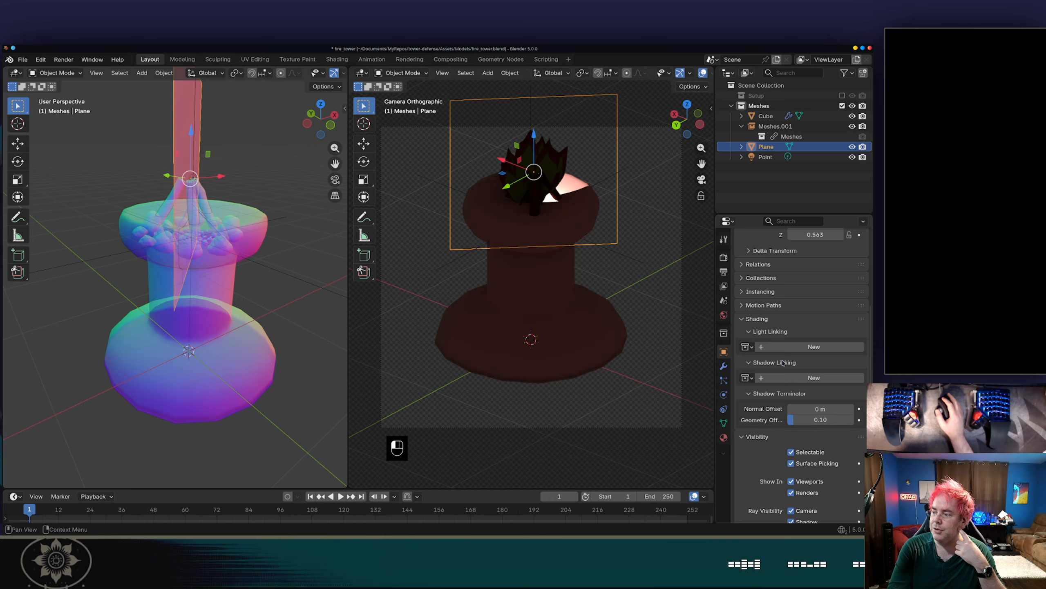
{"action": "left_click", "coordinate": [784, 363]}
{"action": "left_click", "coordinate": [770, 332]}
{"action": "left_click", "coordinate": [766, 318]}
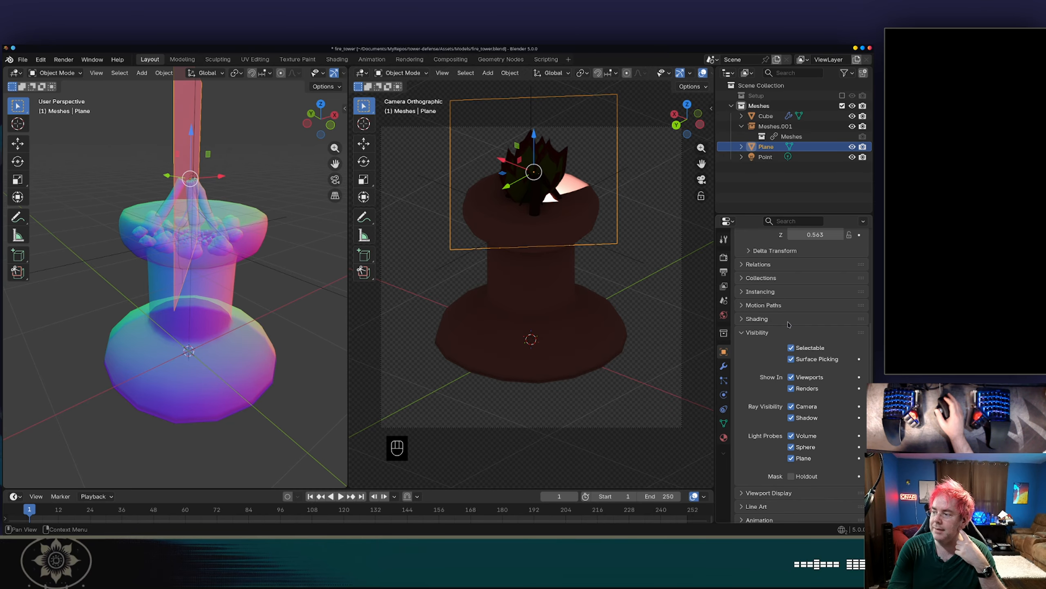
{"action": "scroll", "coordinate": [787, 326], "scroll_direction": "up", "scroll_amount": 7}
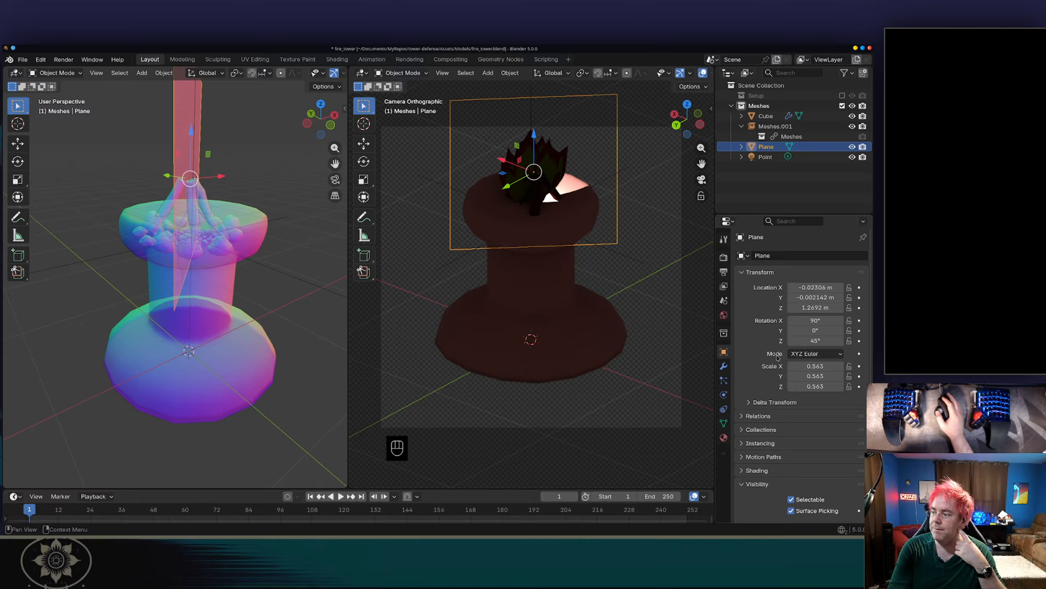
{"action": "scroll", "coordinate": [756, 359], "scroll_direction": "down", "scroll_amount": 8}
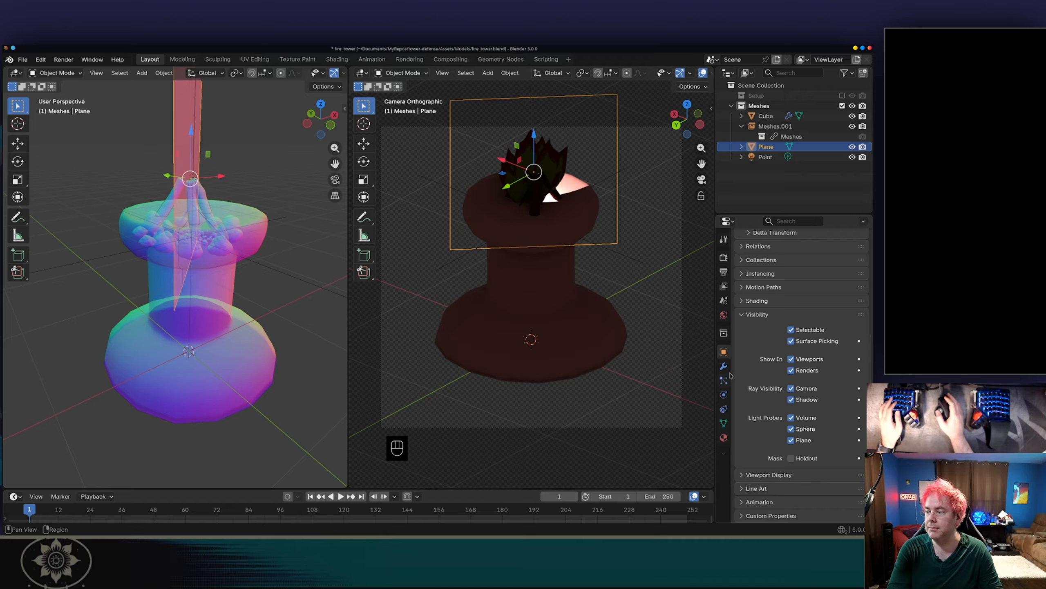
- Try the None alpha mode on the flame material's 0121.png alpha texture, and restore Straight
{"action": "left_click", "coordinate": [724, 437]}
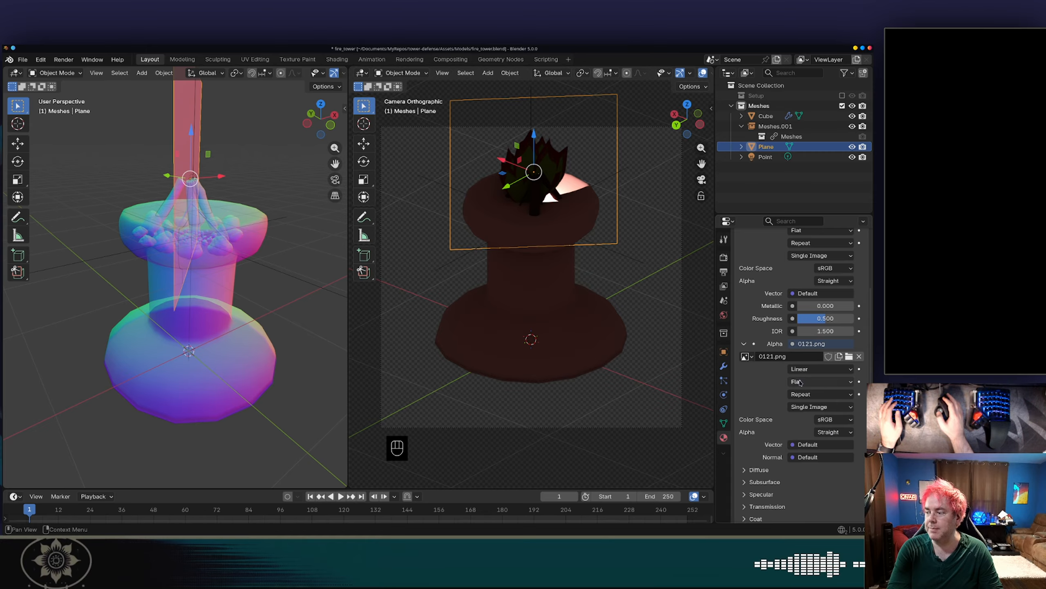
{"action": "left_click", "coordinate": [825, 432]}
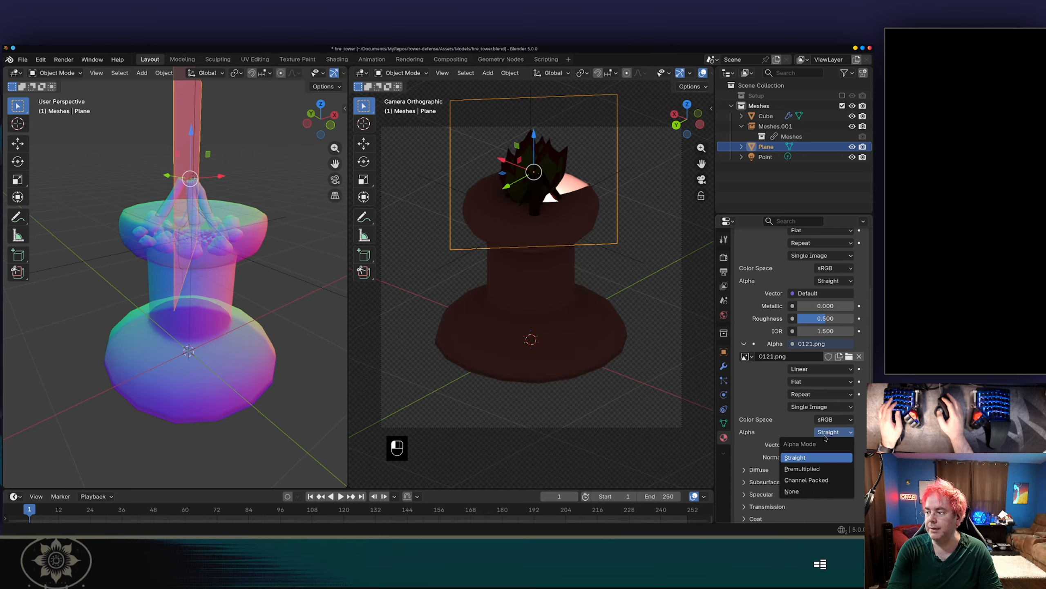
{"action": "left_click", "coordinate": [807, 491]}
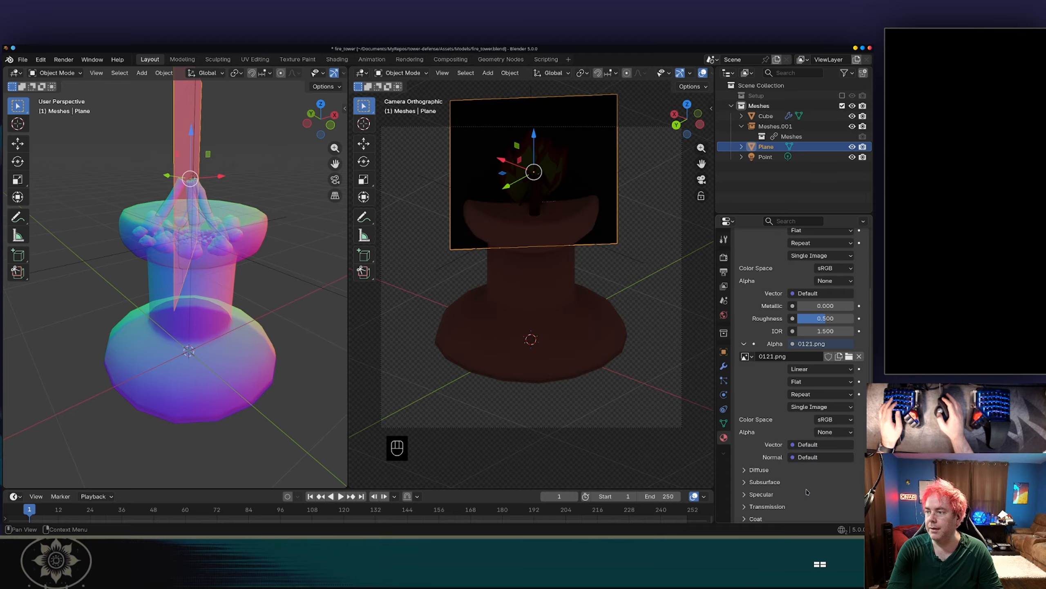
{"action": "left_click", "coordinate": [823, 433]}
{"action": "left_click", "coordinate": [810, 458]}
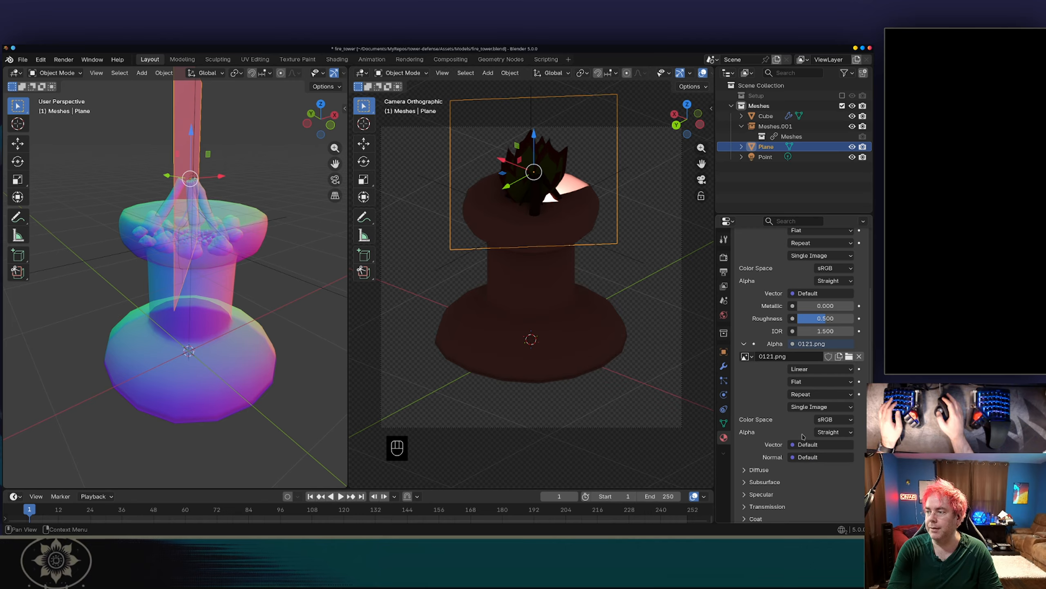
- Try a Translucent BSDF as the flame material's surface shader, and undo it
{"action": "scroll", "coordinate": [754, 243], "scroll_direction": "up", "scroll_amount": 5}
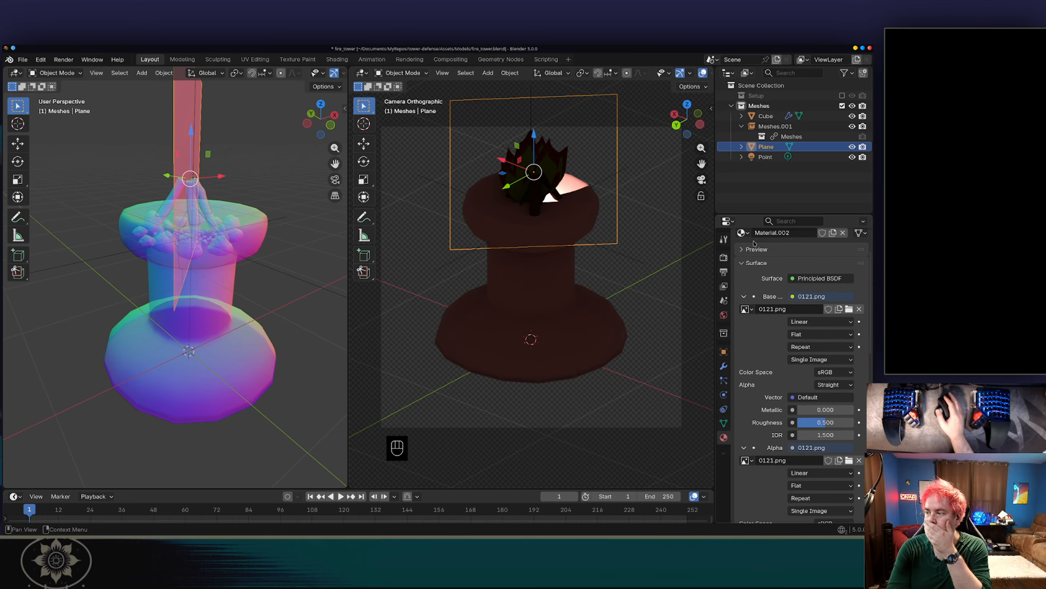
{"action": "left_click", "coordinate": [814, 278]}
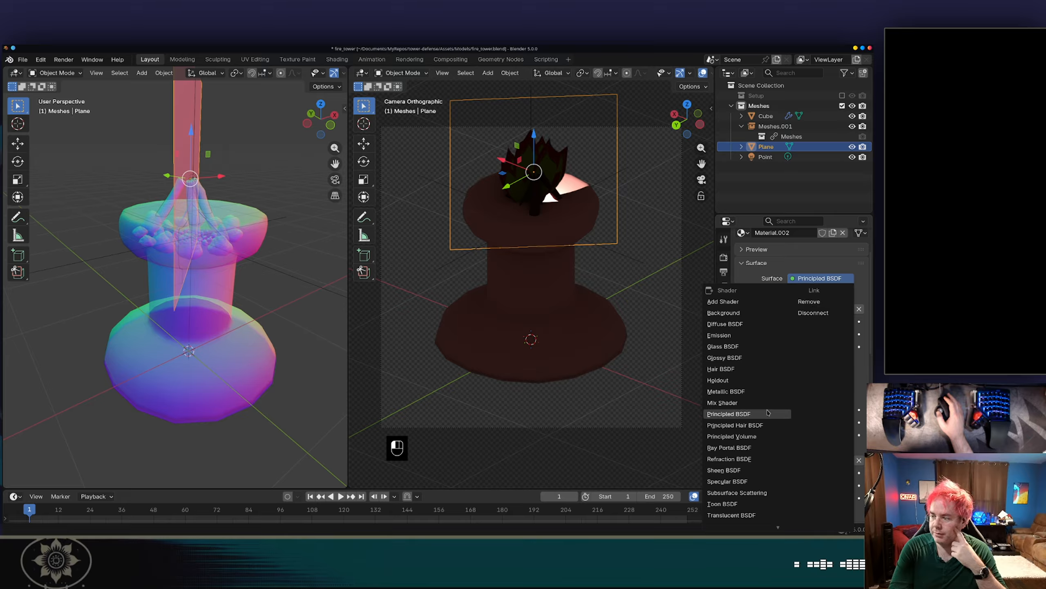
{"action": "left_click", "coordinate": [744, 516]}
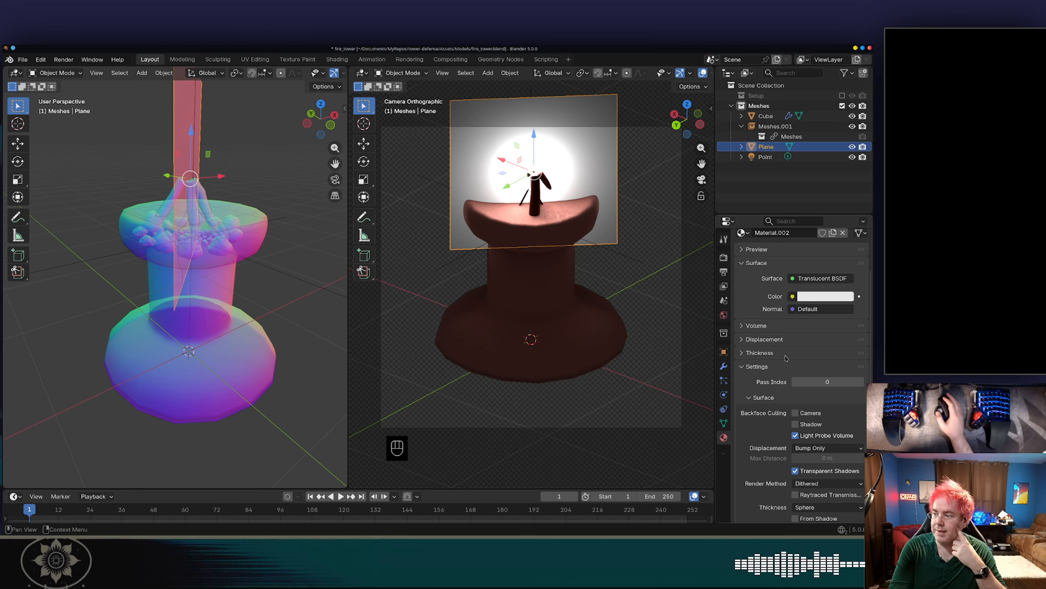
{"action": "key", "text": "ctrl+z"}
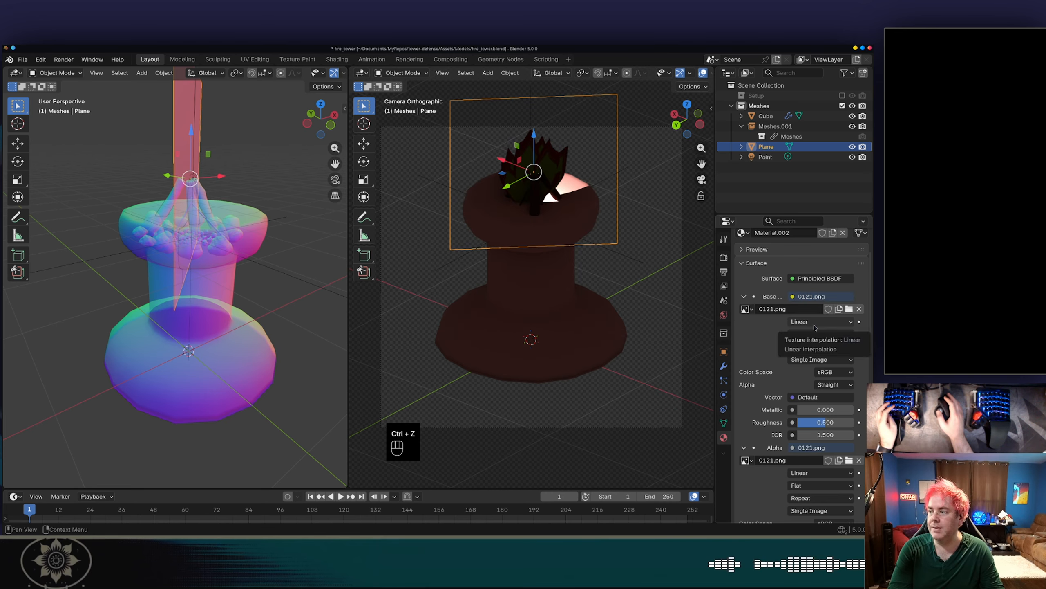
- Switch to the Shading workspace, test moving the point light around the flame, and reselect the flame plane to show its material nodes
{"action": "left_click", "coordinate": [337, 59]}
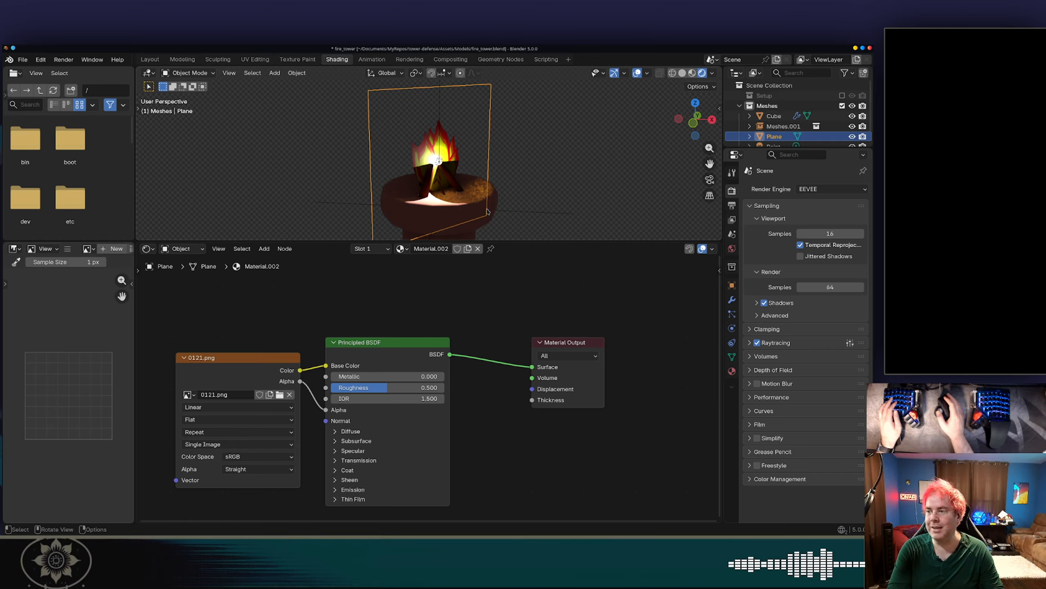
{"action": "scroll", "coordinate": [782, 123], "scroll_direction": "down", "scroll_amount": 1}
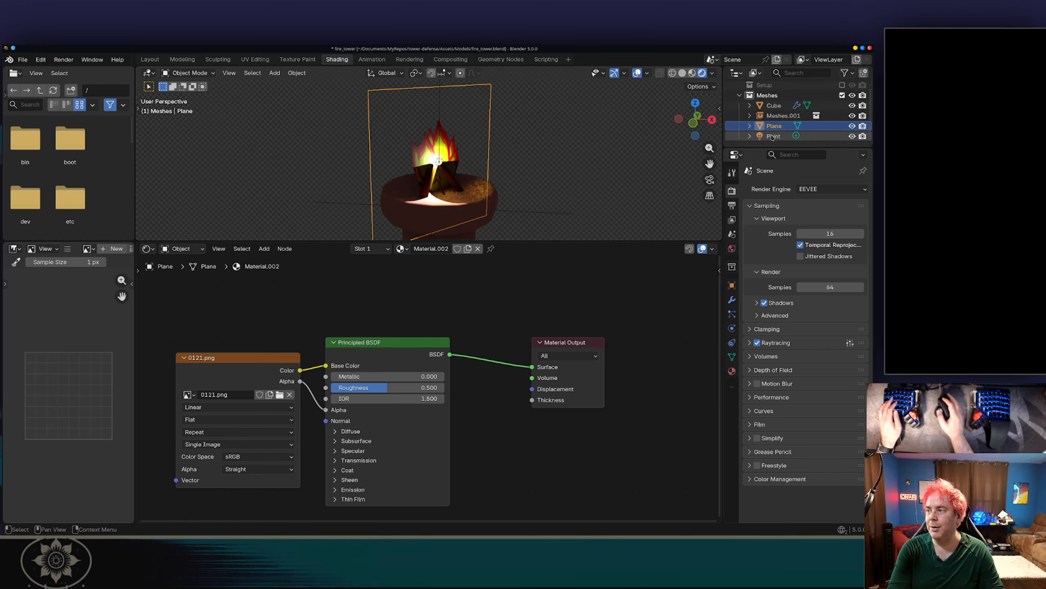
{"action": "left_click", "coordinate": [774, 137]}
{"action": "key", "text": "g"}
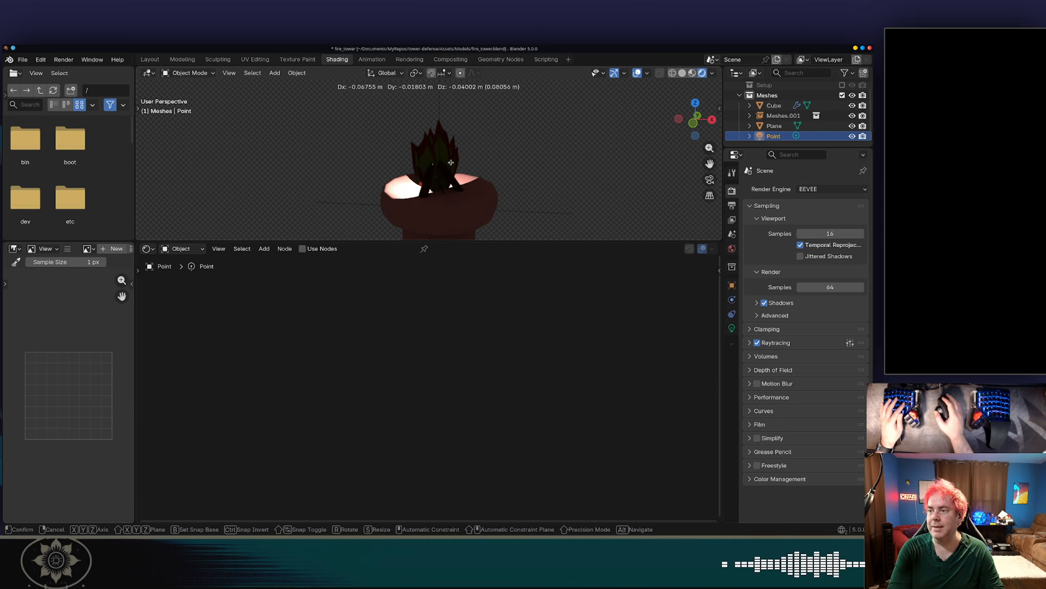
{"action": "left_click", "coordinate": [486, 169]}
{"action": "left_click", "coordinate": [444, 149]}
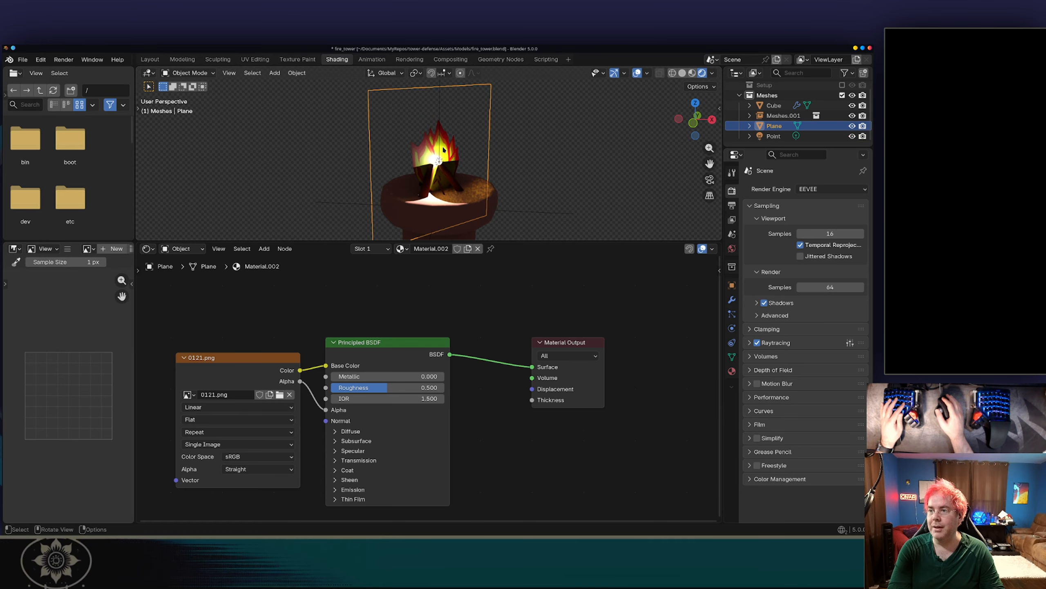
- Try replacing the flame material's Principled BSDF with a Transparent BSDF, using the 0121.png colour output as its colour and feeding the material surface
{"action": "right_click", "coordinate": [464, 325]}
{"action": "mouse_move", "coordinate": [463, 322]}
{"action": "mouse_move", "coordinate": [551, 358]}
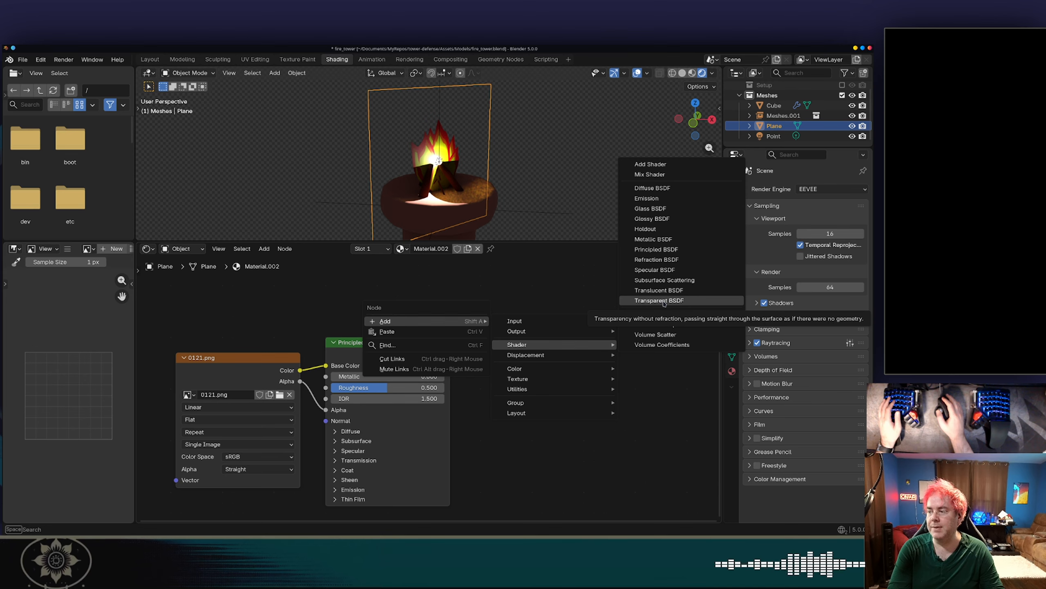
{"action": "left_click", "coordinate": [664, 301]}
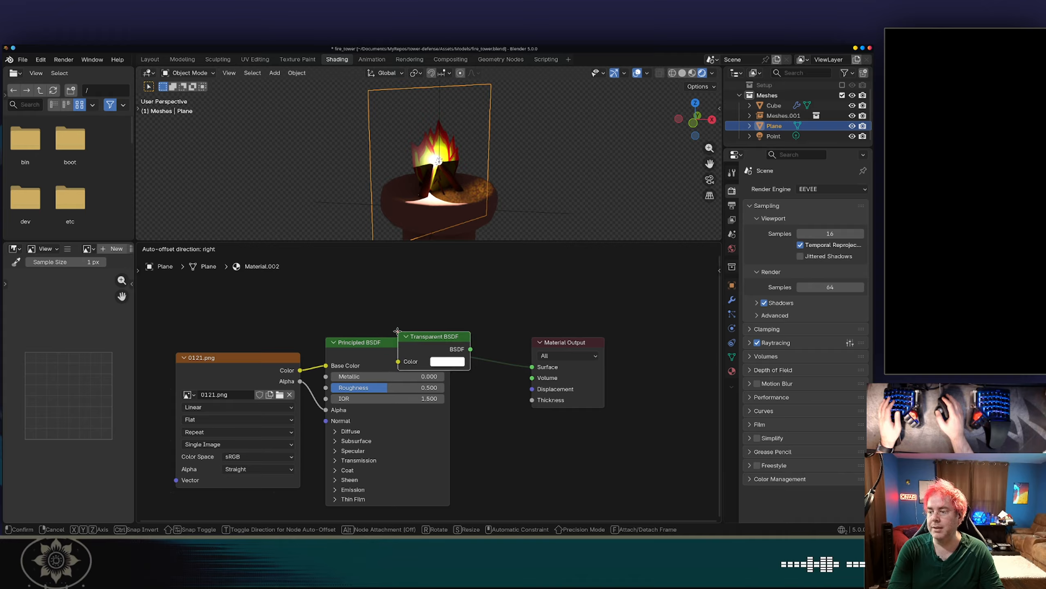
{"action": "left_click", "coordinate": [455, 355]}
{"action": "left_click", "coordinate": [433, 347]}
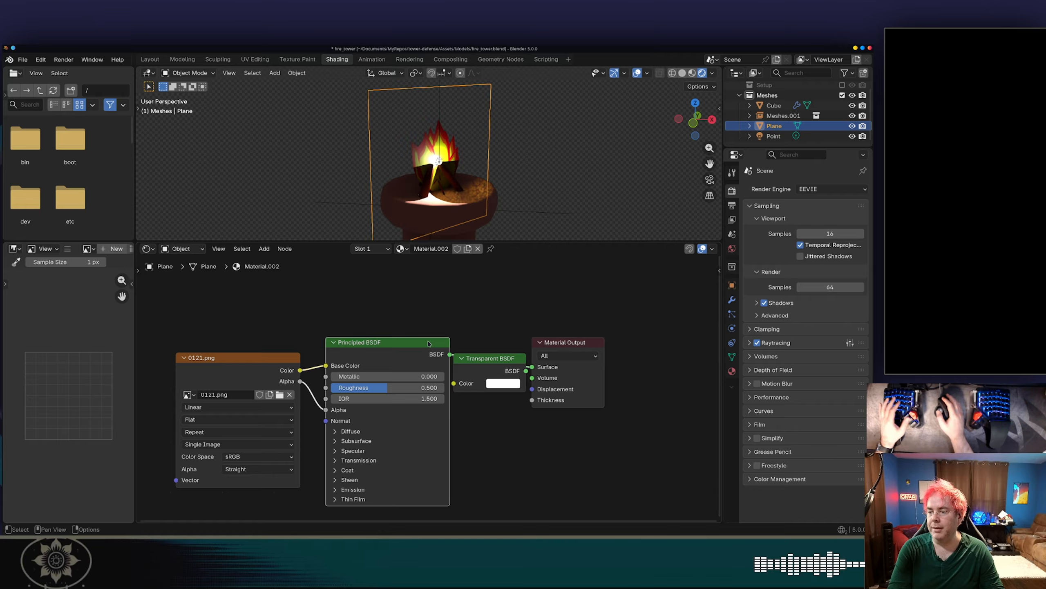
{"action": "key", "text": "x"}
{"action": "left_click_drag", "start_coordinate": [493, 366], "coordinate": [438, 352]}
{"action": "left_click_drag", "start_coordinate": [512, 362], "coordinate": [528, 367]}
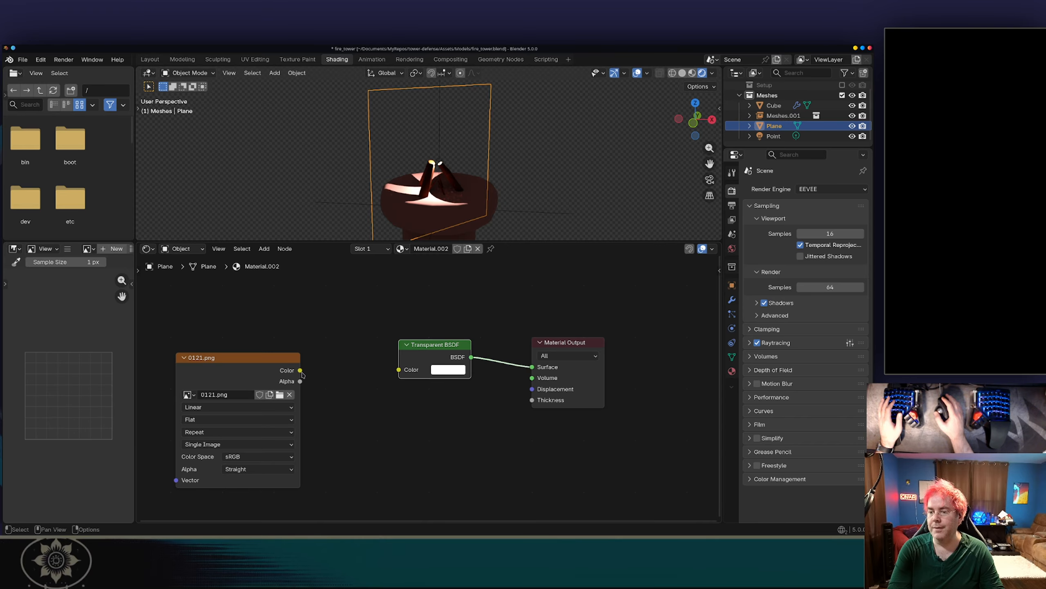
{"action": "left_click_drag", "start_coordinate": [402, 377], "coordinate": [402, 377]}
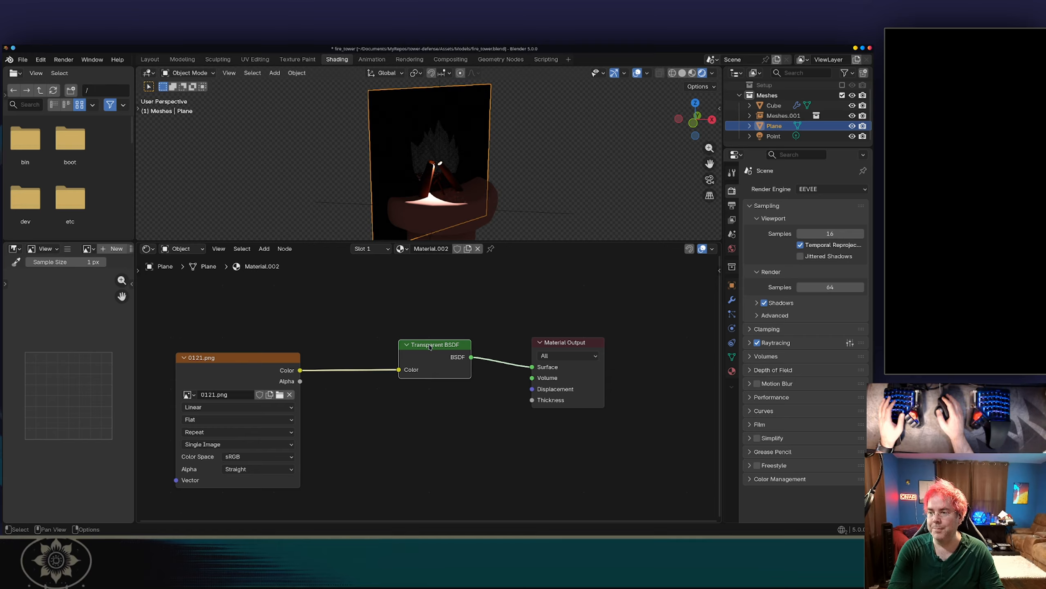
- Test moving the point light to both sides of the flame plane, and reselect the plane
{"action": "middle_click_drag", "start_coordinate": [462, 197], "coordinate": [567, 192]}
{"action": "left_click", "coordinate": [449, 181]}
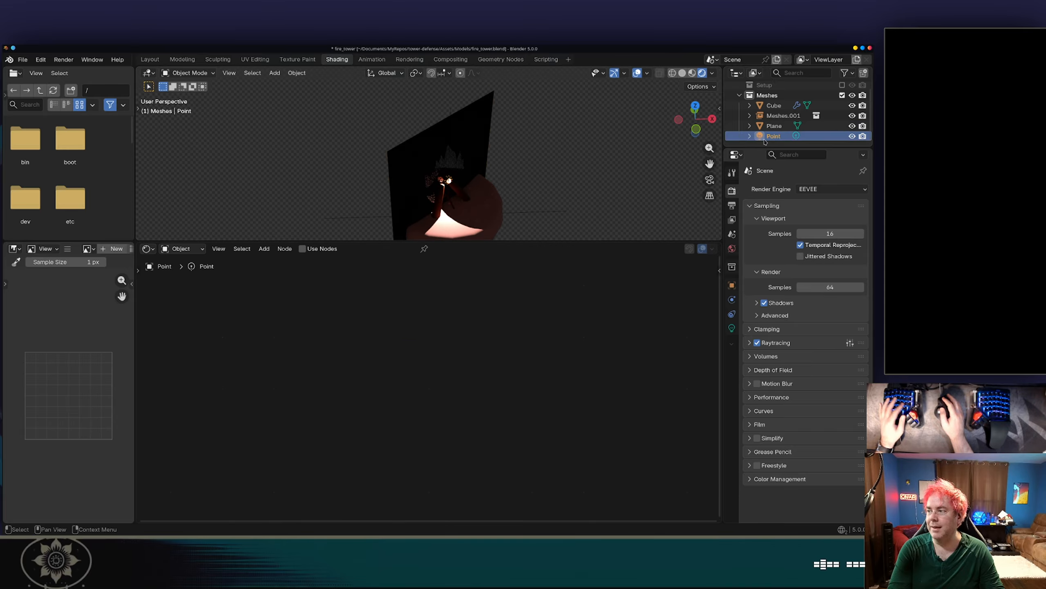
{"action": "key", "text": "g"}
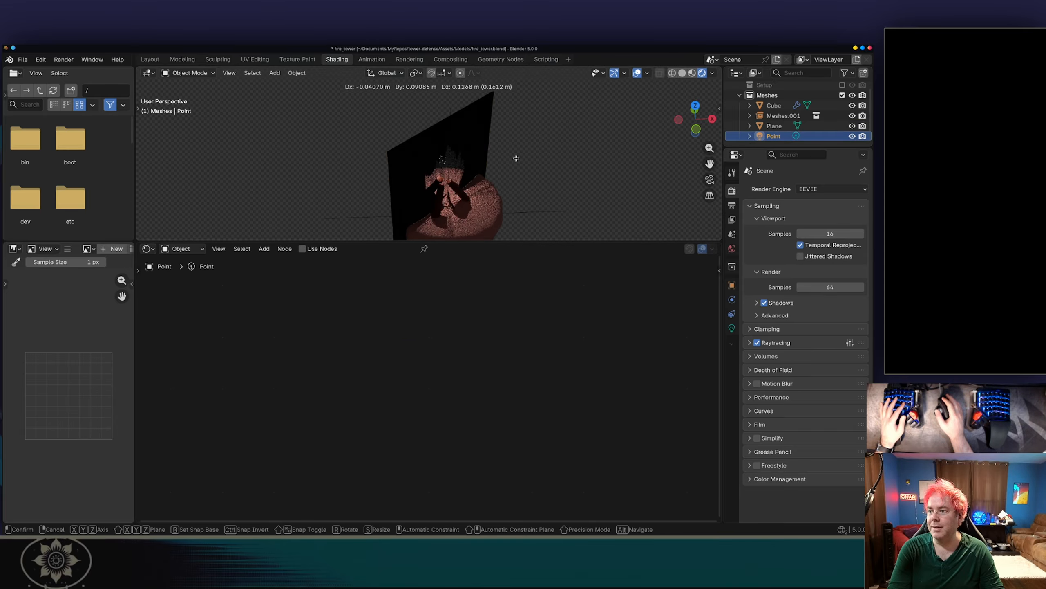
{"action": "left_click", "coordinate": [518, 164]}
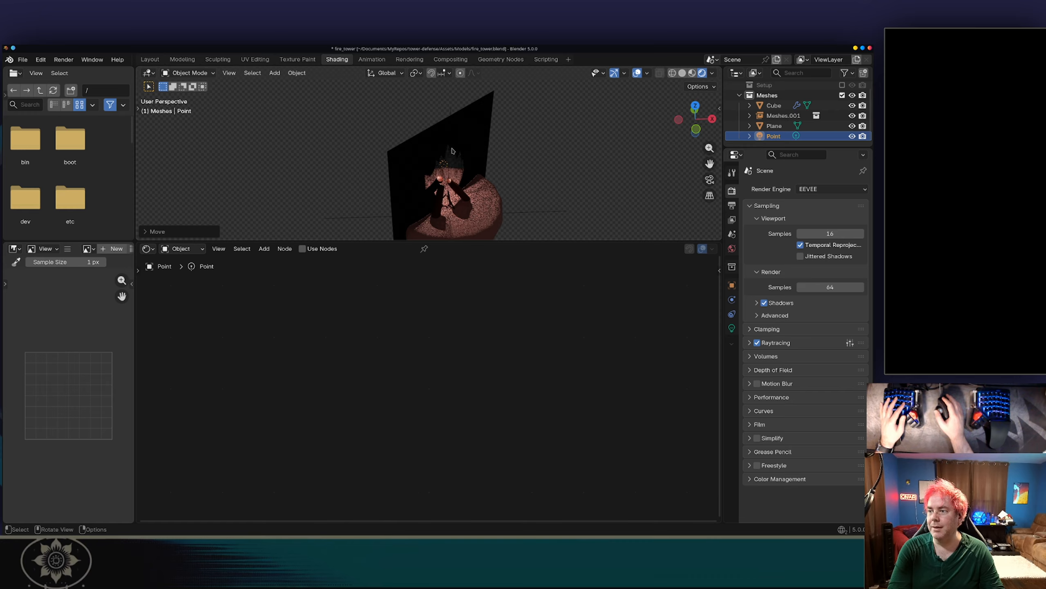
{"action": "middle_click_drag", "start_coordinate": [452, 151], "coordinate": [496, 154]}
{"action": "key", "text": "g"}
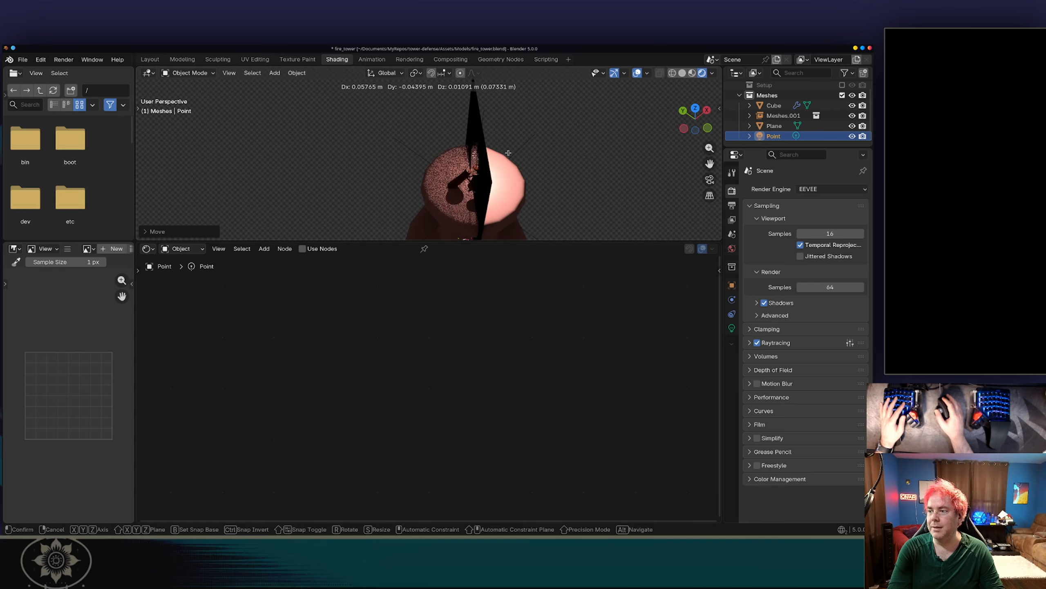
{"action": "left_click", "coordinate": [510, 157]}
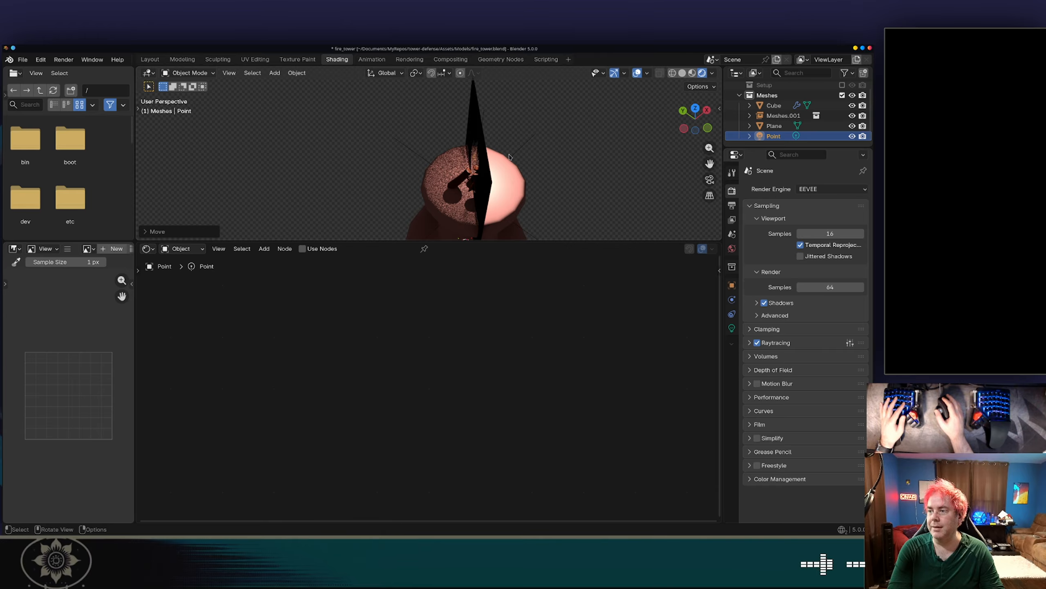
{"action": "middle_click_drag", "start_coordinate": [524, 155], "coordinate": [471, 144]}
{"action": "left_click", "coordinate": [469, 143]}
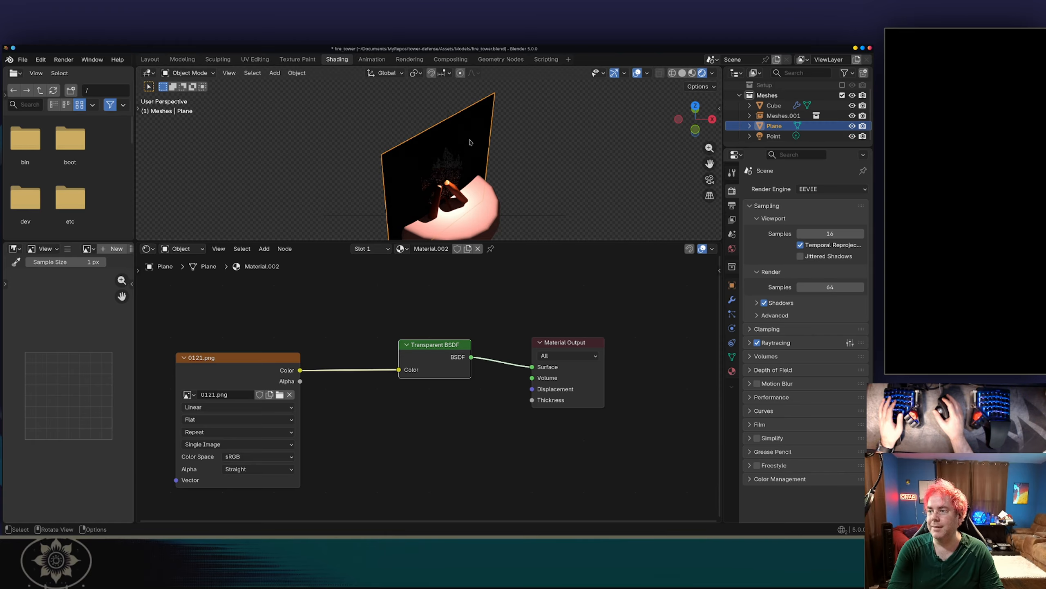
- Delete the Transparent BSDF from the flame material and try adding a Translucent BSDF in its place
{"action": "key", "text": "x"}
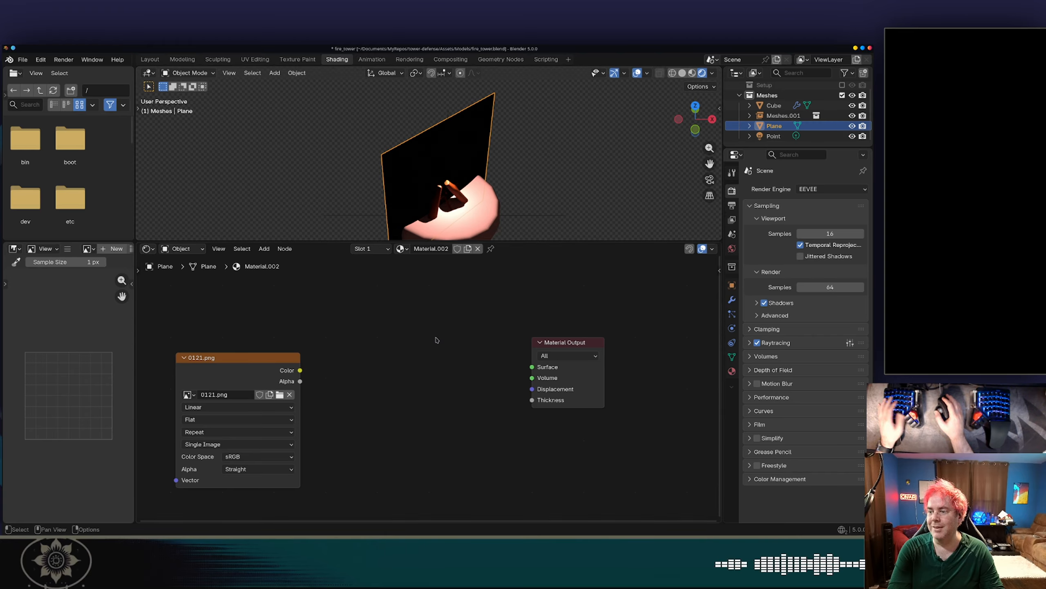
{"action": "right_click", "coordinate": [434, 339]}
{"action": "mouse_move", "coordinate": [441, 337]}
{"action": "mouse_move", "coordinate": [494, 360]}
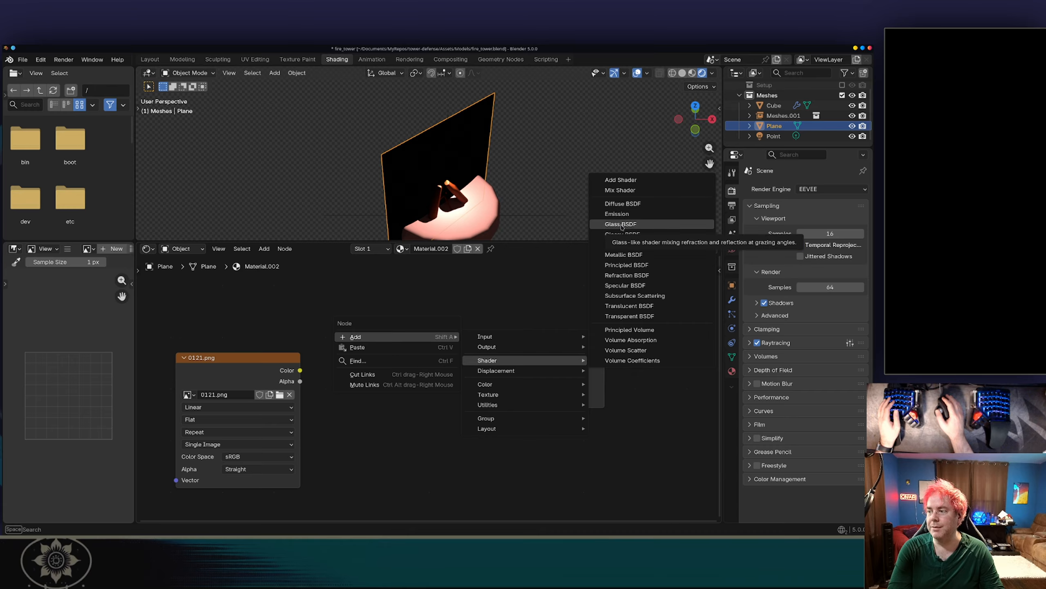
{"action": "left_click", "coordinate": [629, 305]}
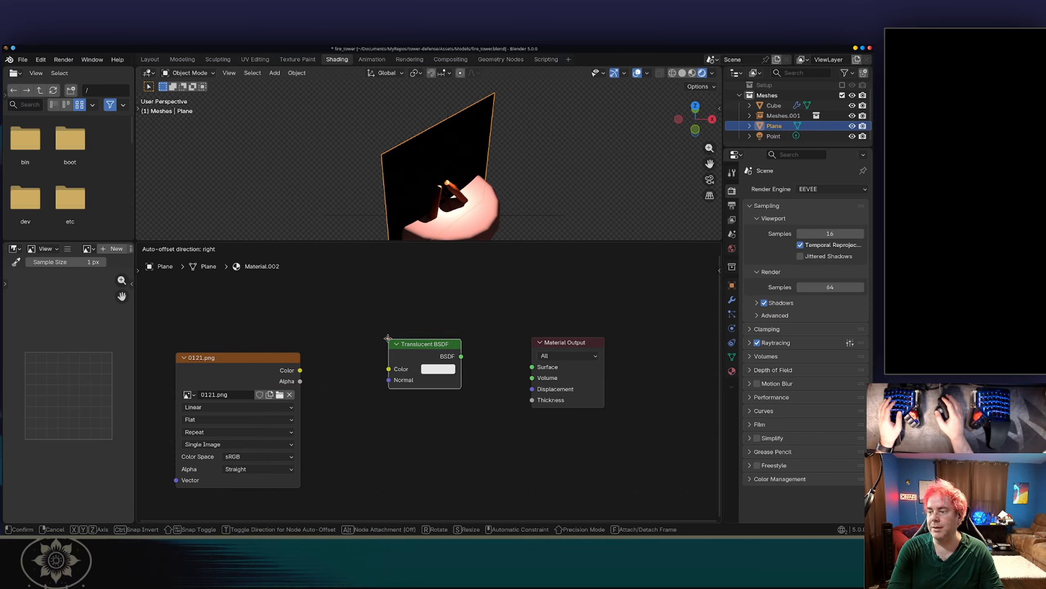
{"action": "right_click", "coordinate": [384, 339]}
{"action": "right_click", "coordinate": [384, 335]}
{"action": "mouse_move", "coordinate": [396, 334]}
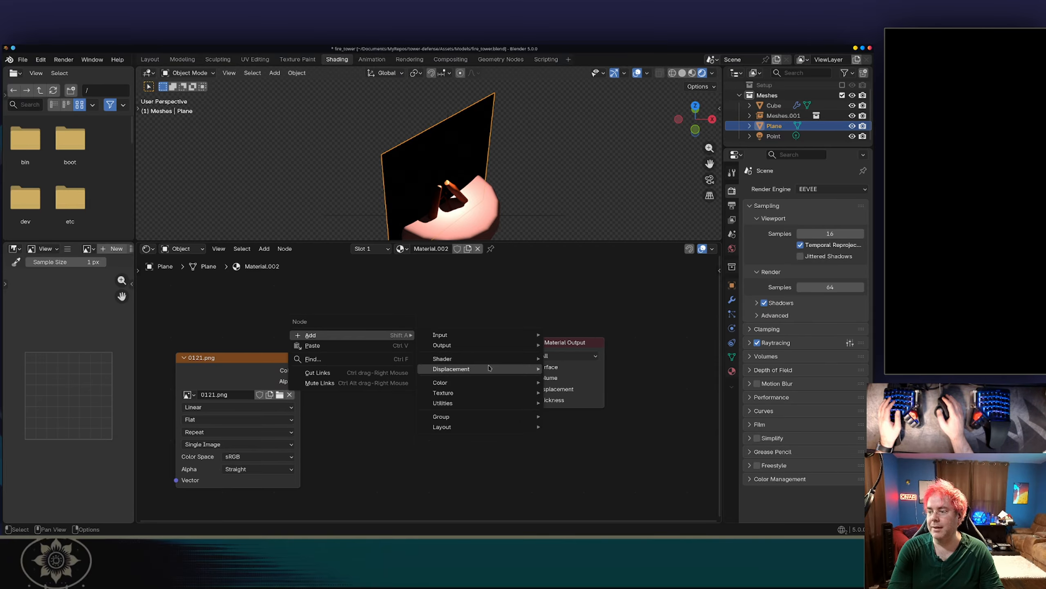
{"action": "mouse_move", "coordinate": [443, 359]}
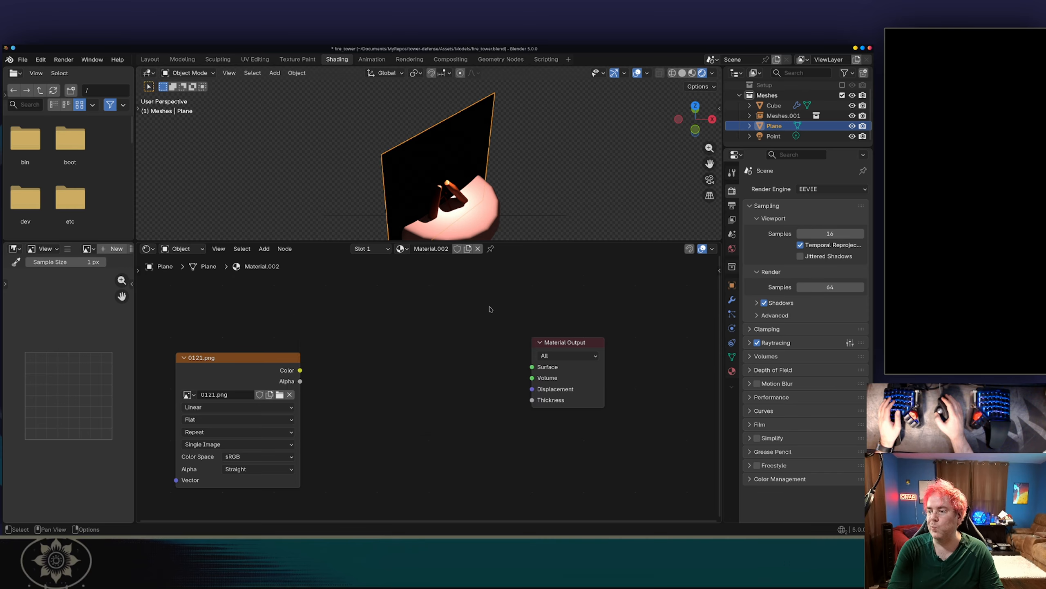
- Undo the shader replacement and point light moves back to the original Principled BSDF setup, with the point light selected
{"action": "key", "text": "ctrl+z"}
{"action": "key", "text": "ctrl+z"}
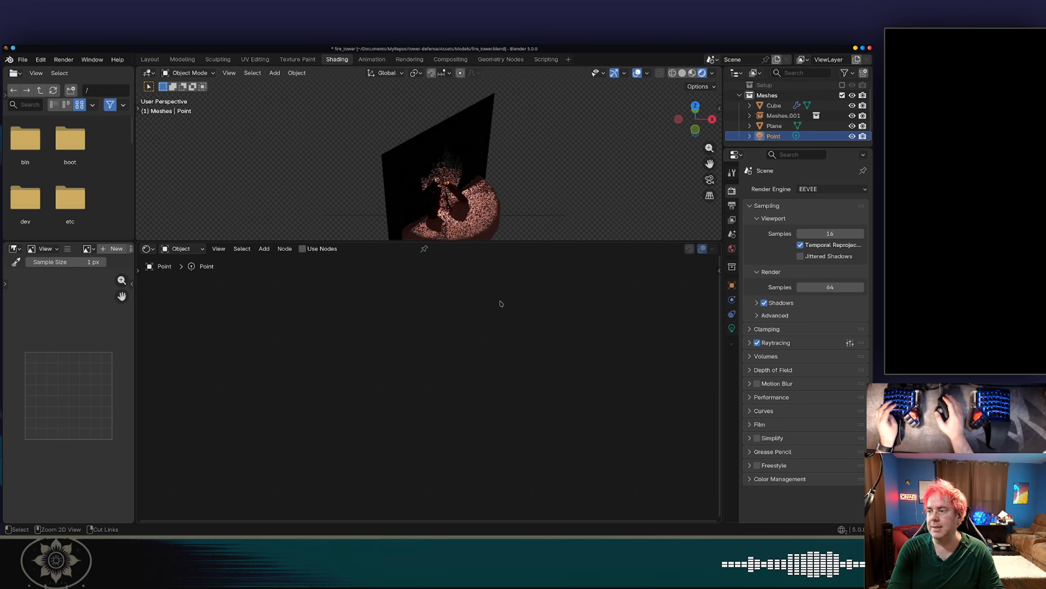
{"action": "key", "text": "ctrl+shift+z"}
{"action": "key", "text": "ctrl+z"}
{"action": "key", "text": "ctrl+z"}
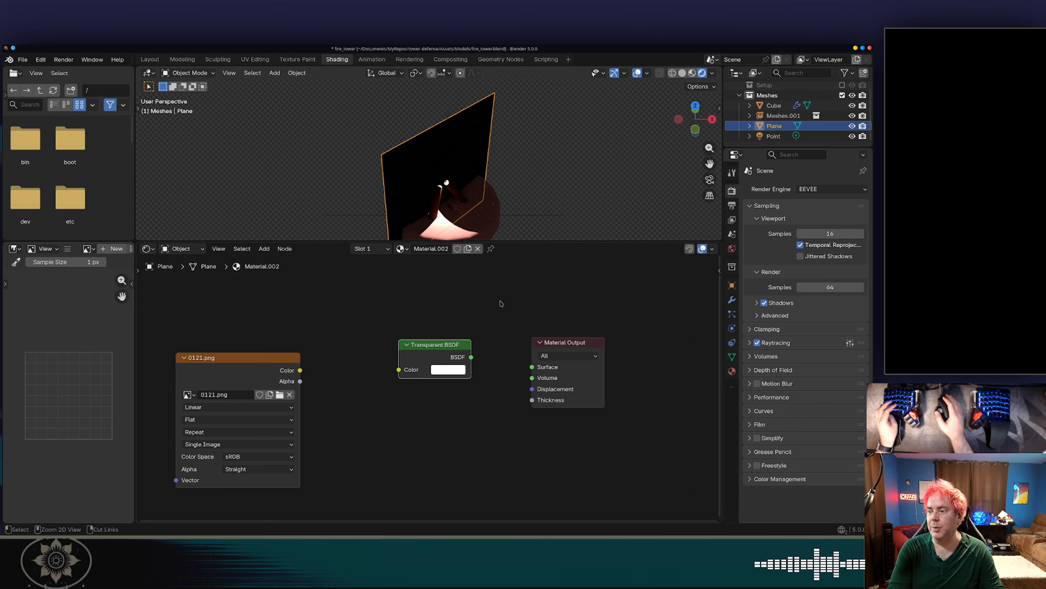
{"action": "key", "text": "ctrl+z"}
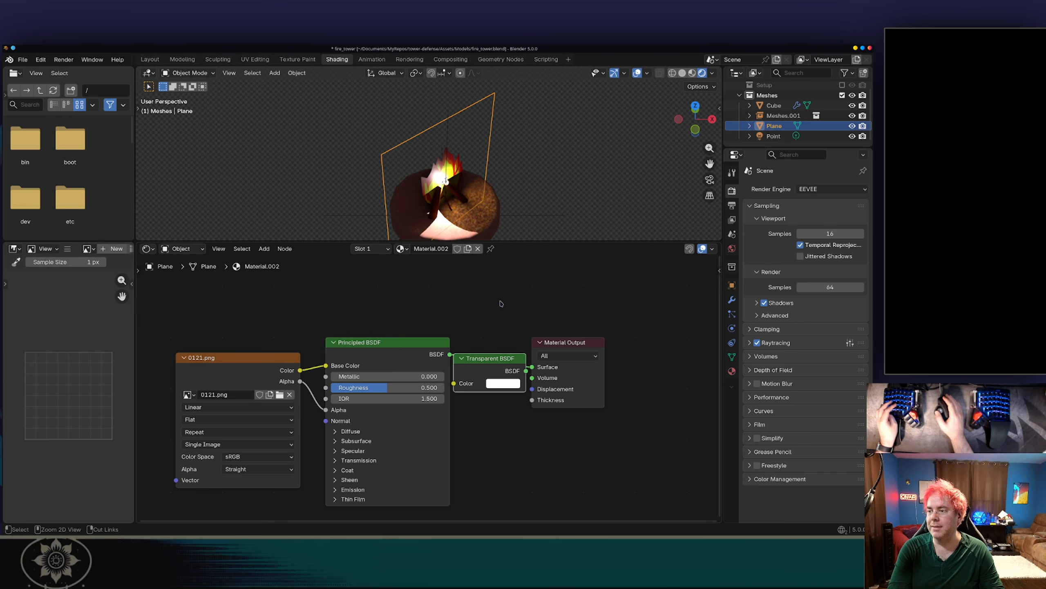
{"action": "key", "text": "ctrl+z"}
{"action": "key", "text": "ctrl+z"}
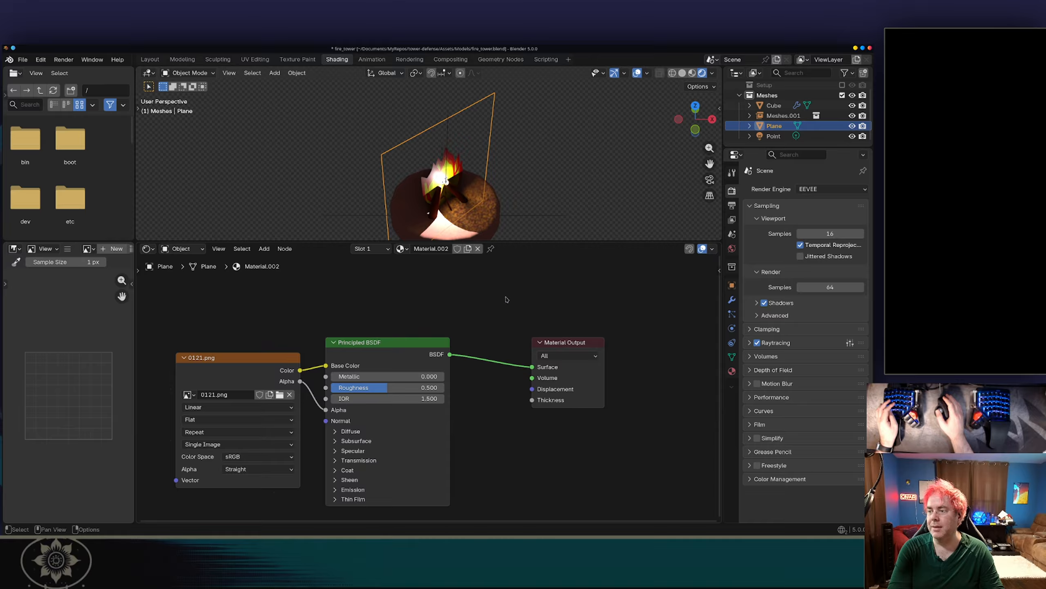
{"action": "key", "text": "ctrl+z"}
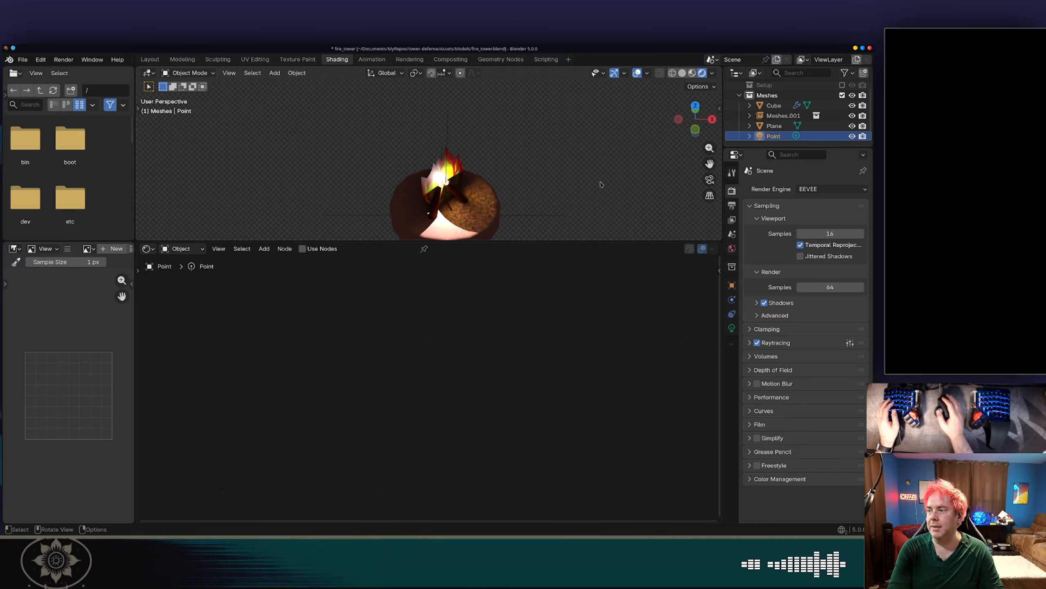
- Move the point light about 0.15 m down and in front of the flame plane, and place a duplicate about 0.11 m away on the opposite side
{"action": "key", "text": "g"}
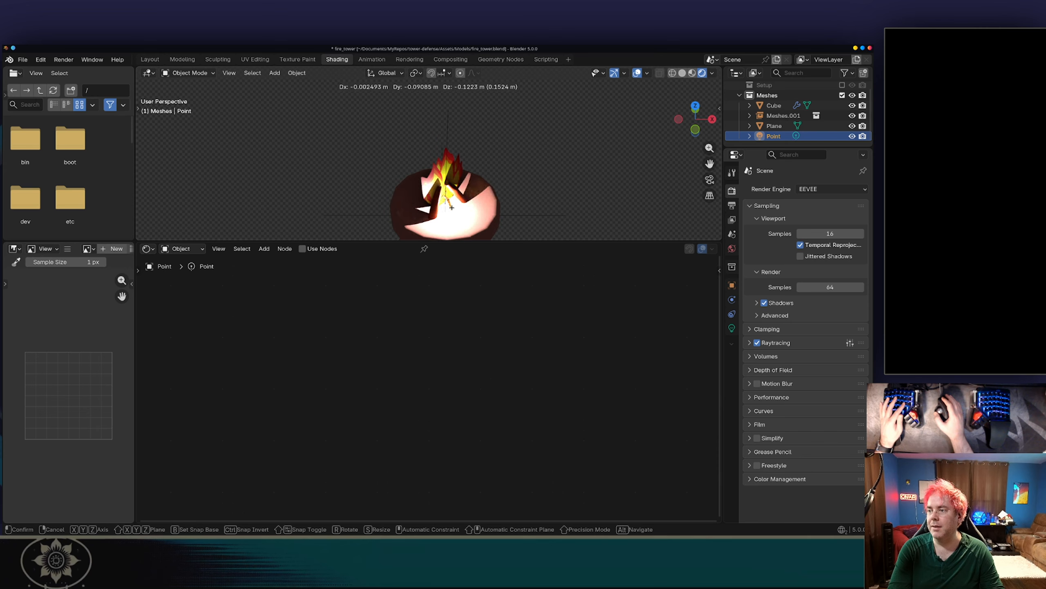
{"action": "left_click", "coordinate": [453, 207]}
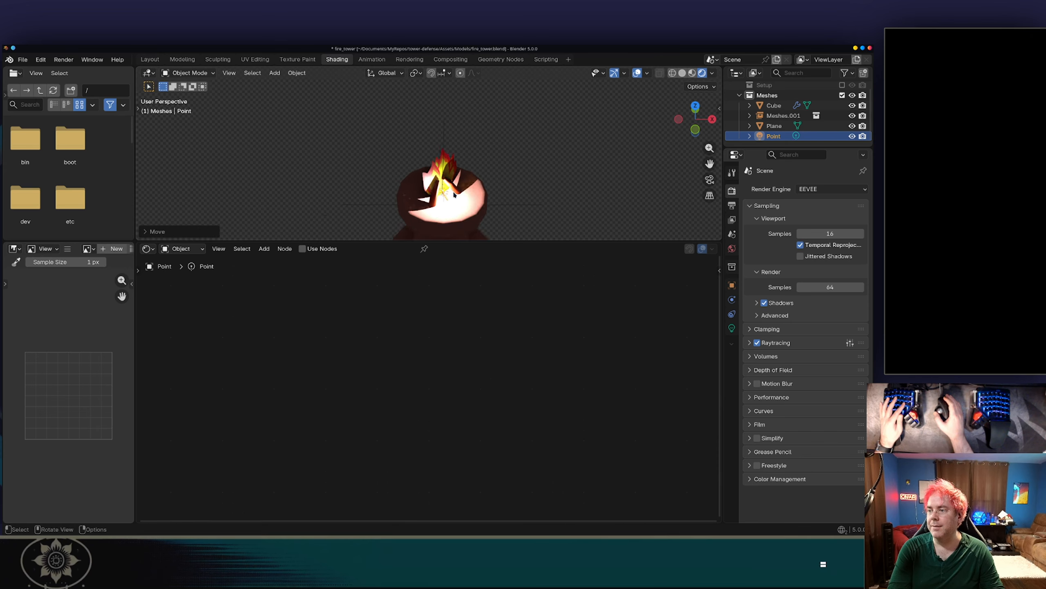
{"action": "middle_click_drag", "start_coordinate": [453, 207], "coordinate": [508, 221]}
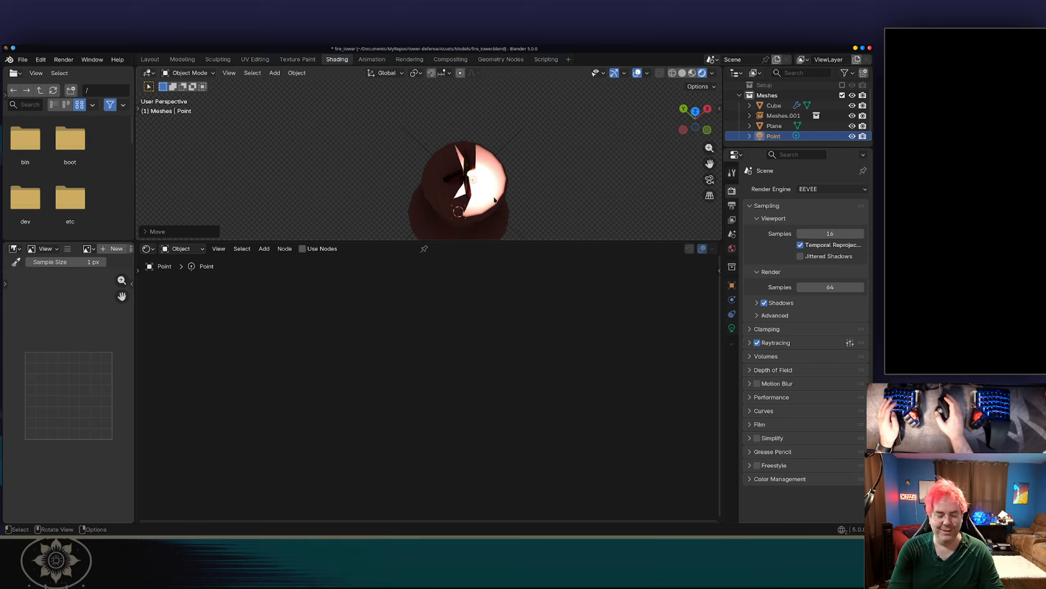
{"action": "key", "text": "shift+d"}
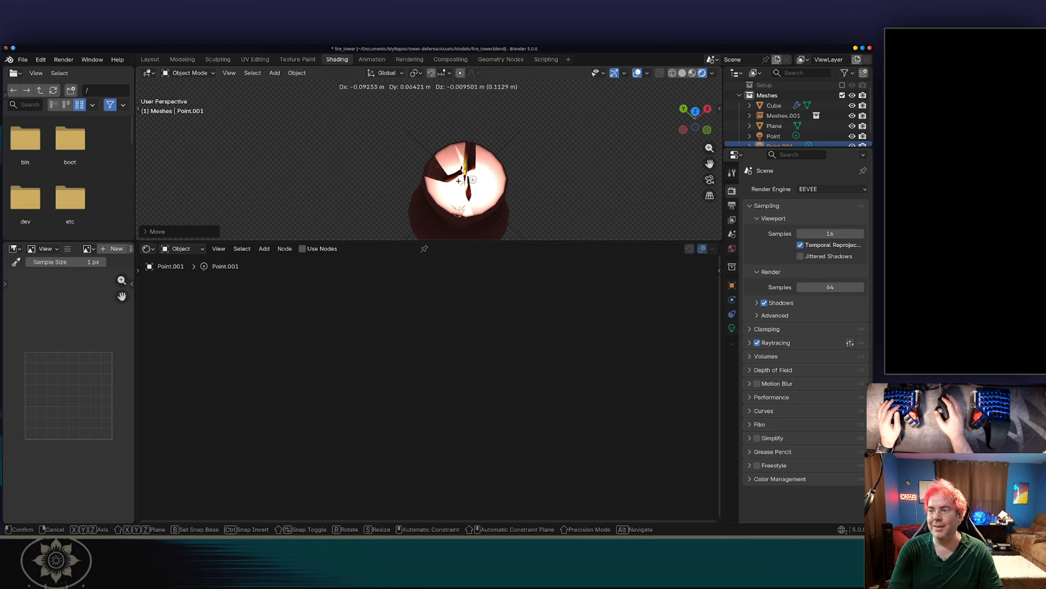
{"action": "left_click", "coordinate": [459, 182]}
{"action": "scroll", "coordinate": [474, 184], "scroll_direction": "up", "scroll_amount": 4}
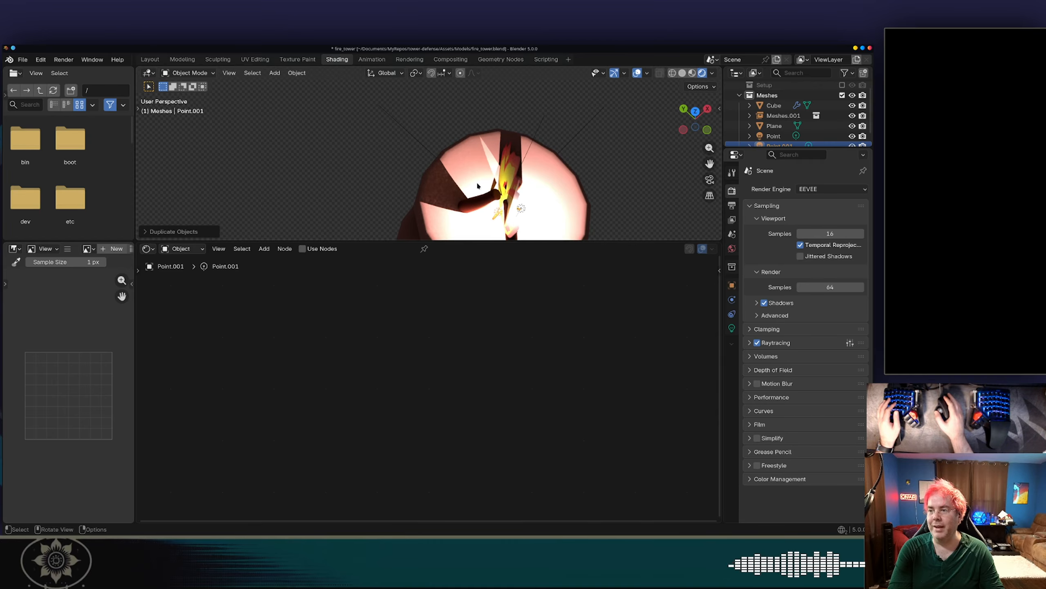
{"action": "middle_click_drag", "start_coordinate": [506, 189], "coordinate": [411, 169]}
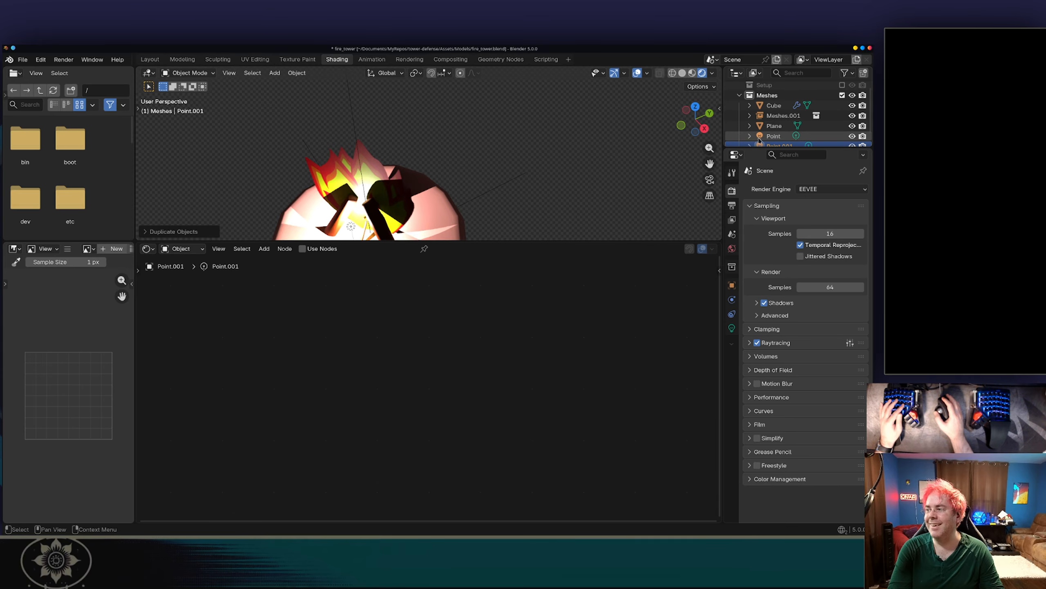
- Move the original point light about 0.08 m closer to the flame plane, mostly along Y
{"action": "left_click", "coordinate": [773, 137]}
{"action": "middle_click_drag", "start_coordinate": [500, 169], "coordinate": [437, 160]}
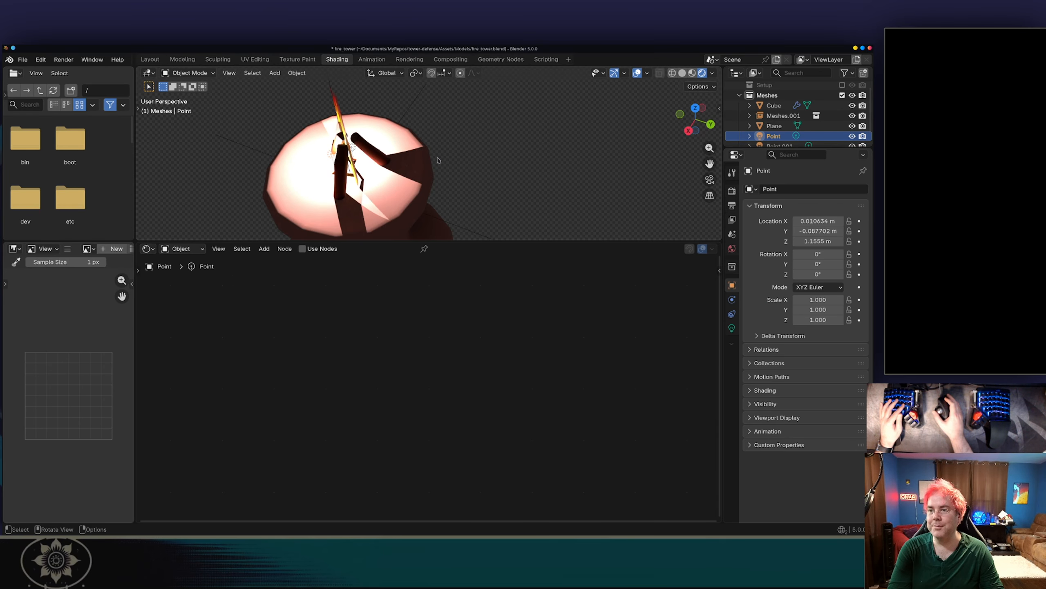
{"action": "key", "text": "g"}
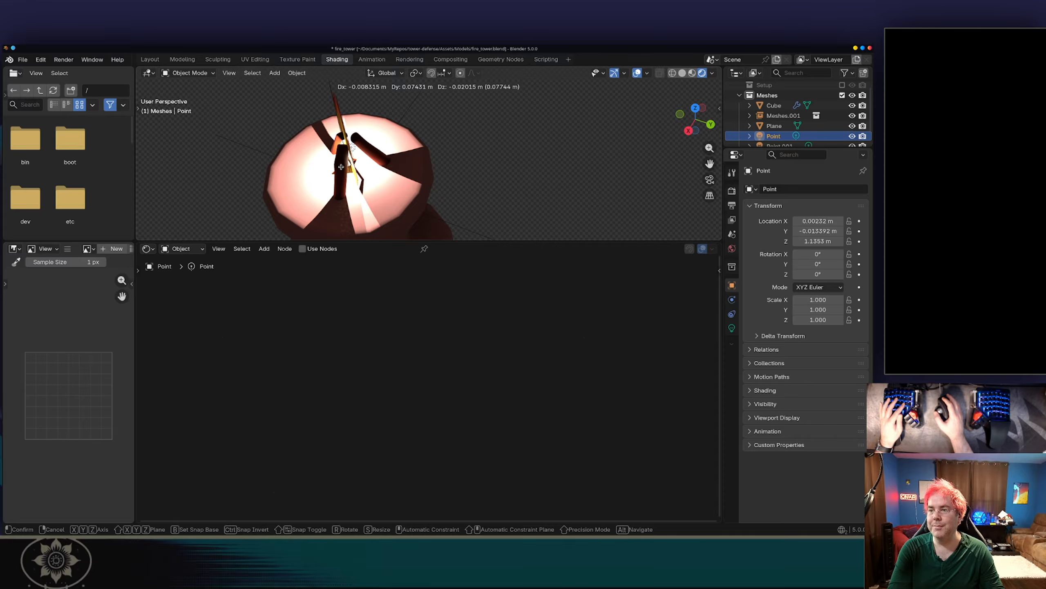
{"action": "left_click", "coordinate": [341, 166]}
{"action": "left_click", "coordinate": [351, 149]}
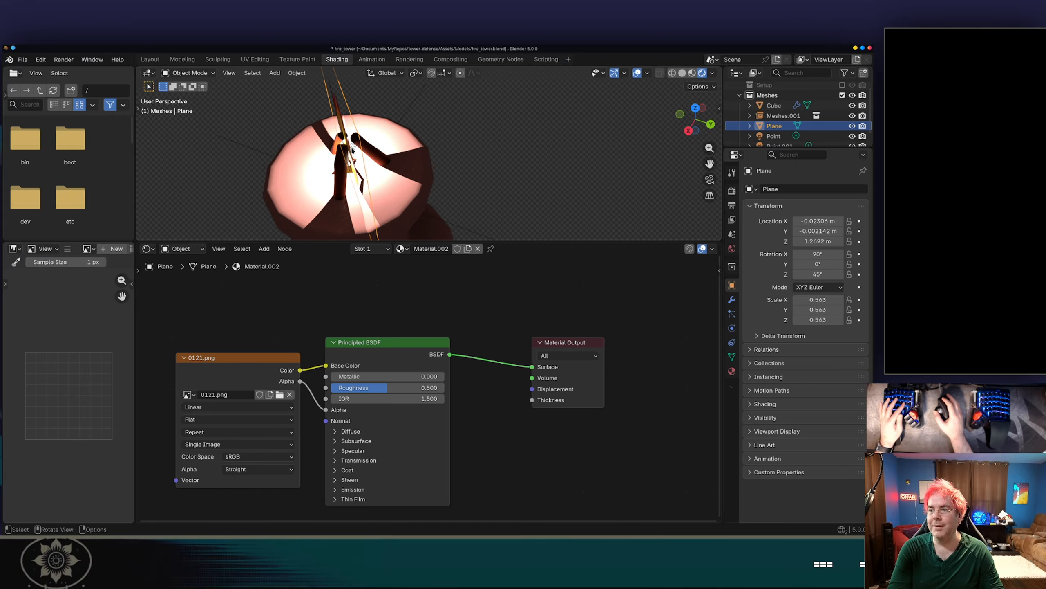
- In the Layout workspace's front view, move the original point light about 0.02 m along X and 0.03 m down toward the campfire sticks
{"action": "left_click", "coordinate": [150, 59]}
{"action": "middle_click_drag", "start_coordinate": [217, 174], "coordinate": [261, 132]}
{"action": "scroll", "coordinate": [222, 189], "scroll_direction": "up", "scroll_amount": 4}
{"action": "key", "text": "KP_3"}
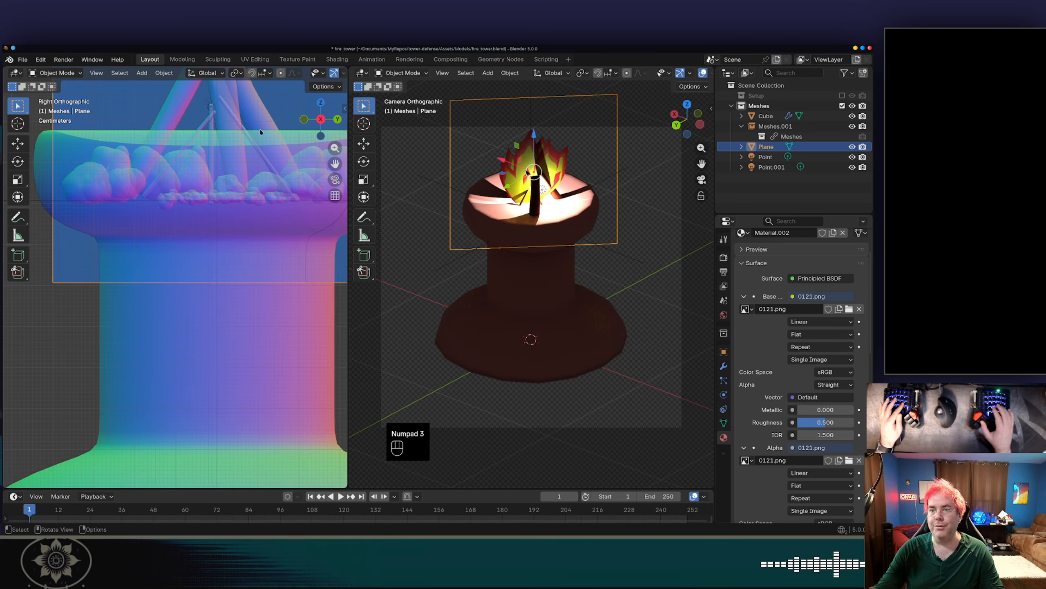
{"action": "key", "text": "KP_1"}
{"action": "scroll", "coordinate": [251, 133], "scroll_direction": "down", "scroll_amount": 5}
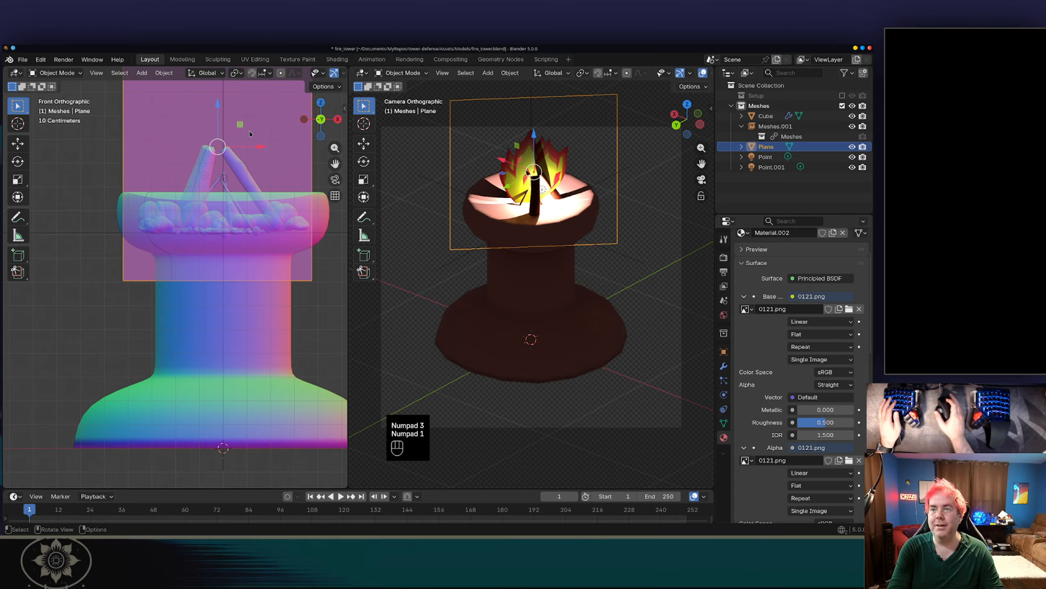
{"action": "scroll", "coordinate": [245, 237], "scroll_direction": "up", "scroll_amount": 7}
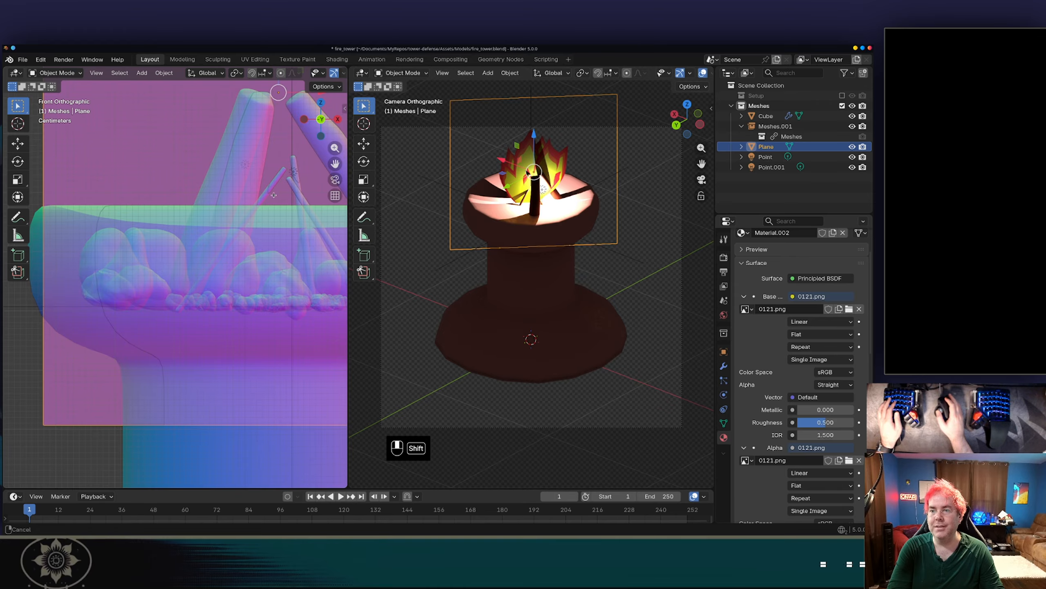
{"action": "middle_click_drag", "start_coordinate": [246, 235], "coordinate": [196, 294], "text": "shift"}
{"action": "left_click", "coordinate": [754, 157]}
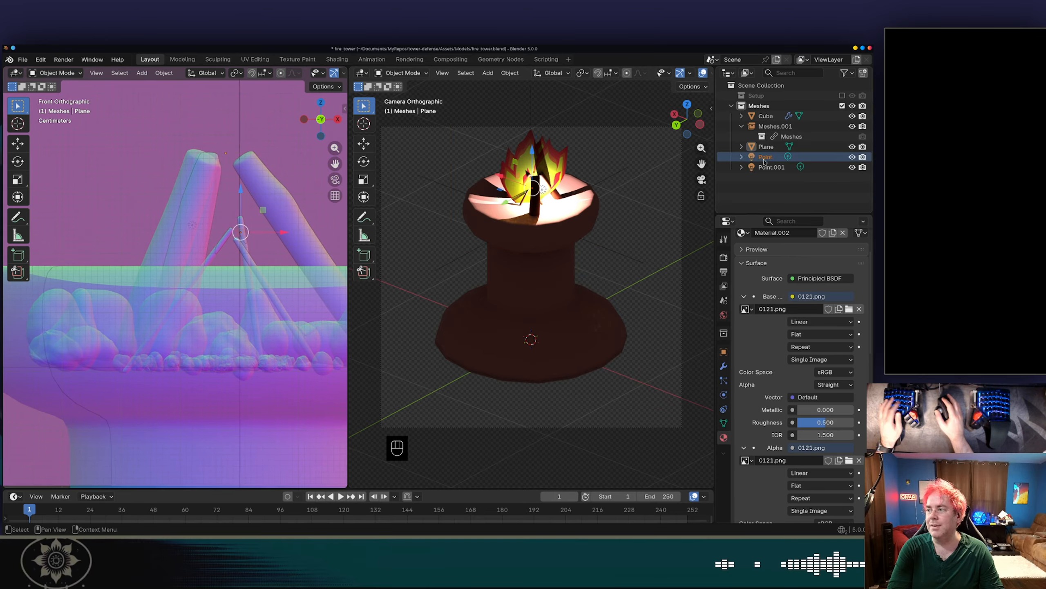
{"action": "key", "text": "g"}
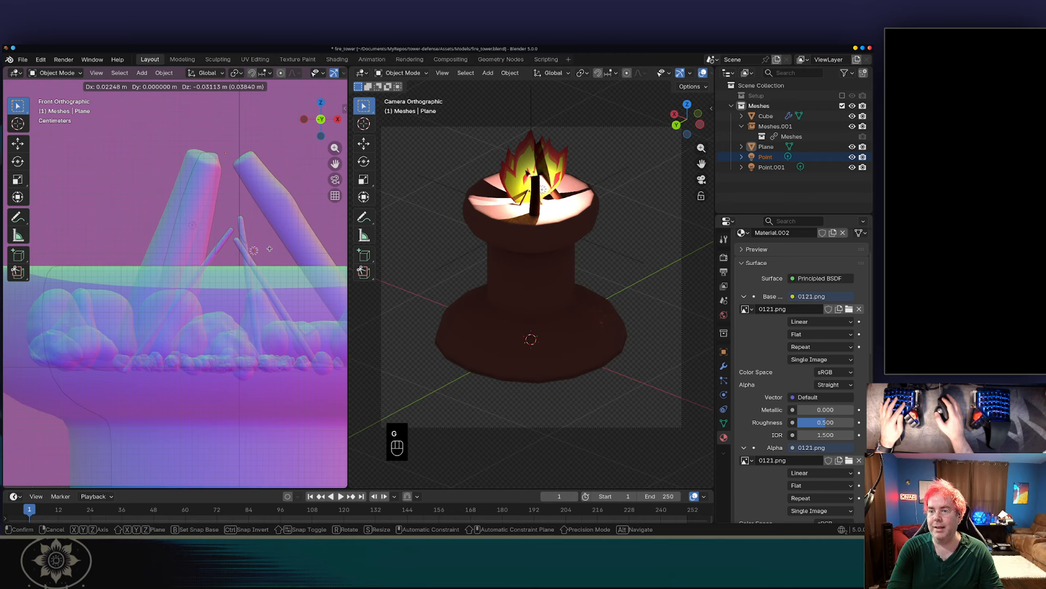
{"action": "left_click", "coordinate": [266, 250]}
- Lower the duplicate point light about 0.04 m while shifting it about 0.07 m along X, and shift it back about 0.08 m along X
{"action": "left_click", "coordinate": [191, 227]}
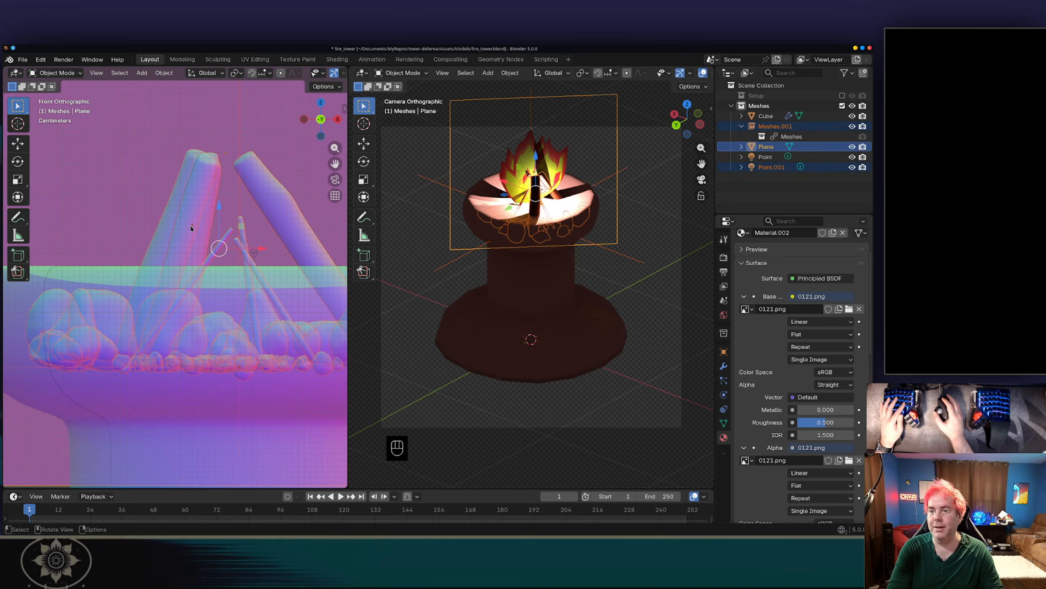
{"action": "left_click", "coordinate": [766, 157]}
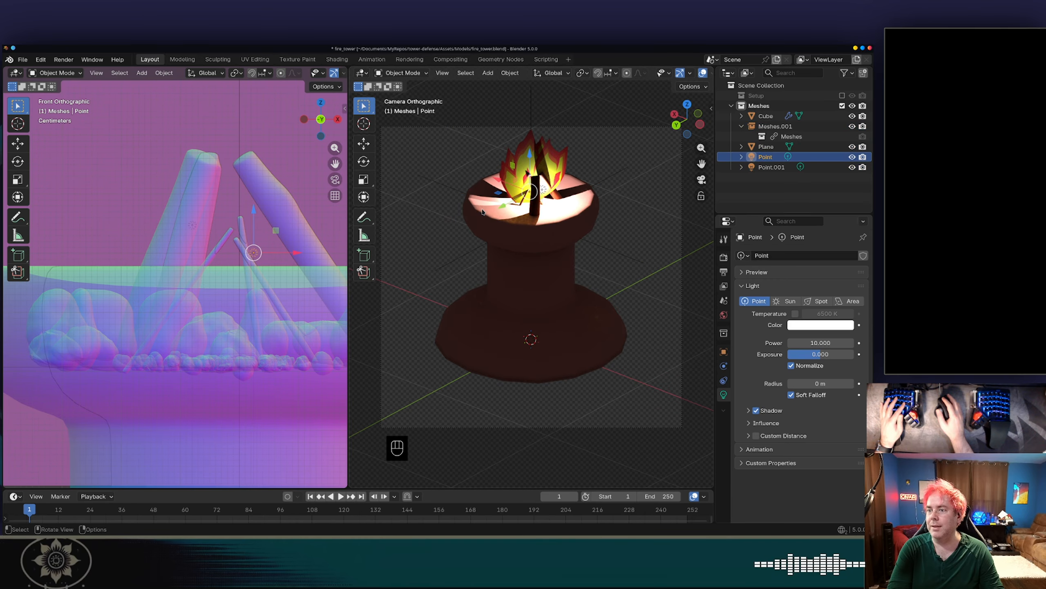
{"action": "left_click", "coordinate": [763, 168]}
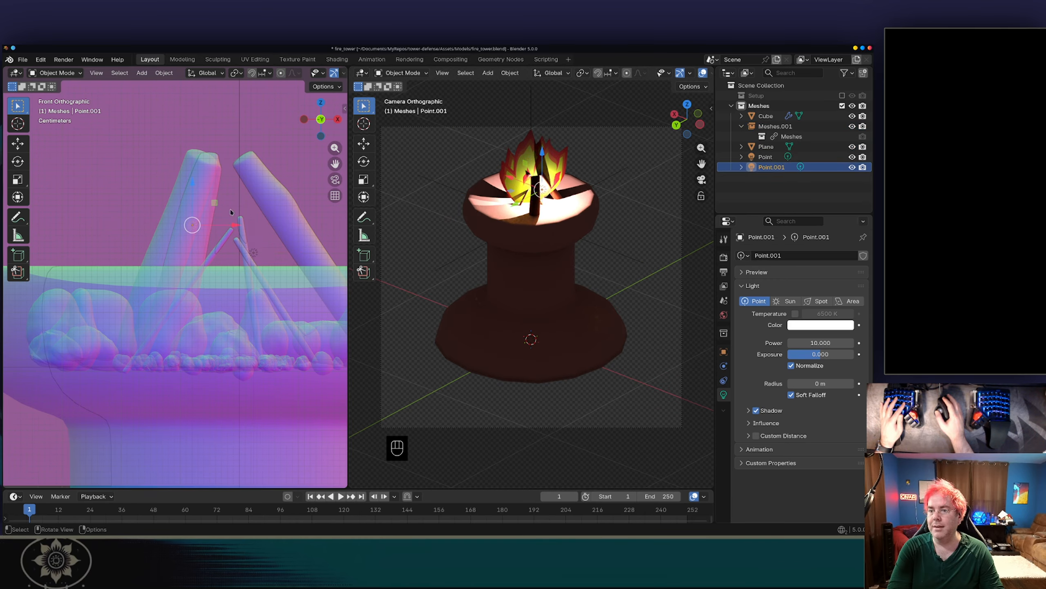
{"action": "key", "text": "g"}
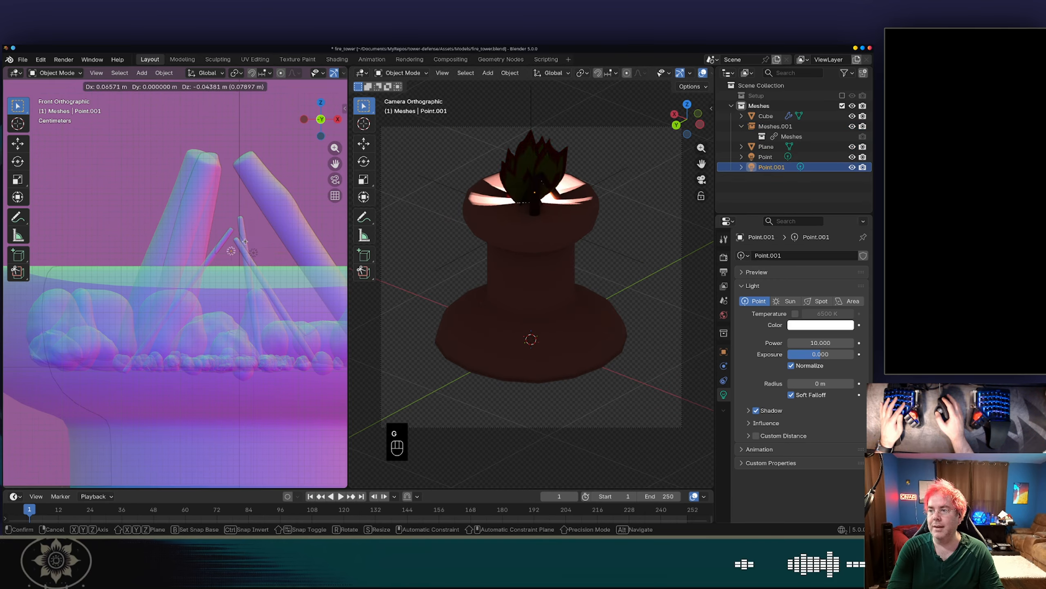
{"action": "left_click", "coordinate": [245, 241]}
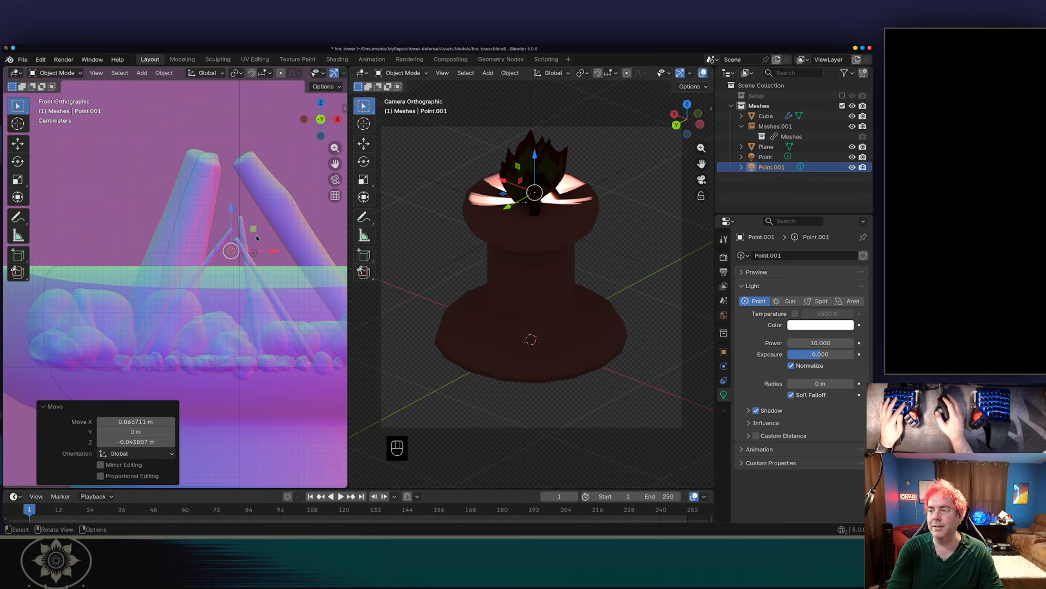
{"action": "middle_click_drag", "start_coordinate": [332, 196], "coordinate": [184, 193]}
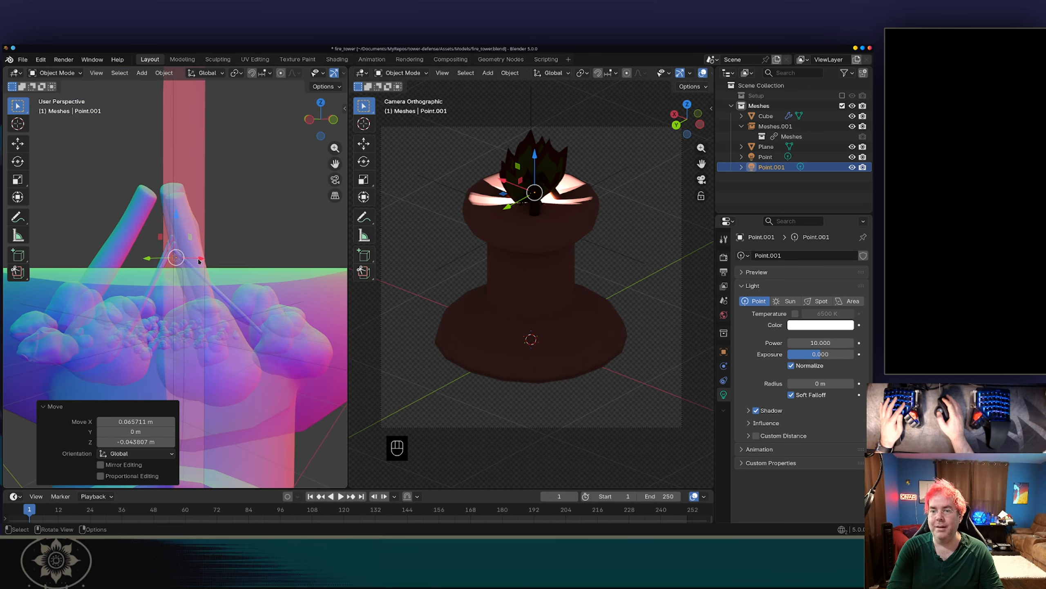
{"action": "left_click_drag", "start_coordinate": [199, 261], "coordinate": [174, 257]}
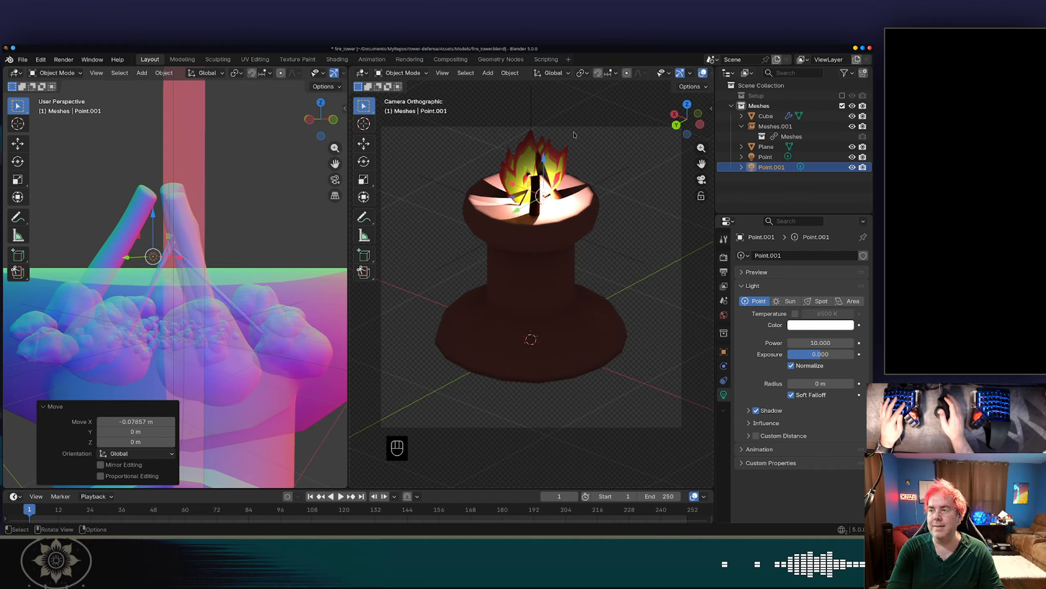
- Move the original point light about 0.05 m along negative X, closer to the flame plane
{"action": "middle_click_drag", "start_coordinate": [210, 193], "coordinate": [203, 219]}
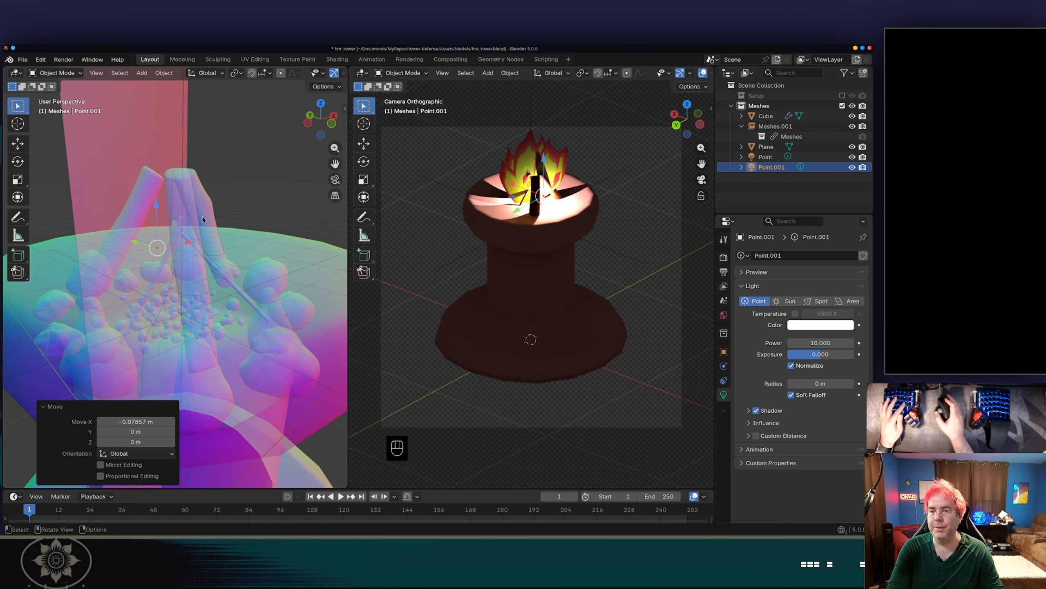
{"action": "left_click", "coordinate": [767, 157]}
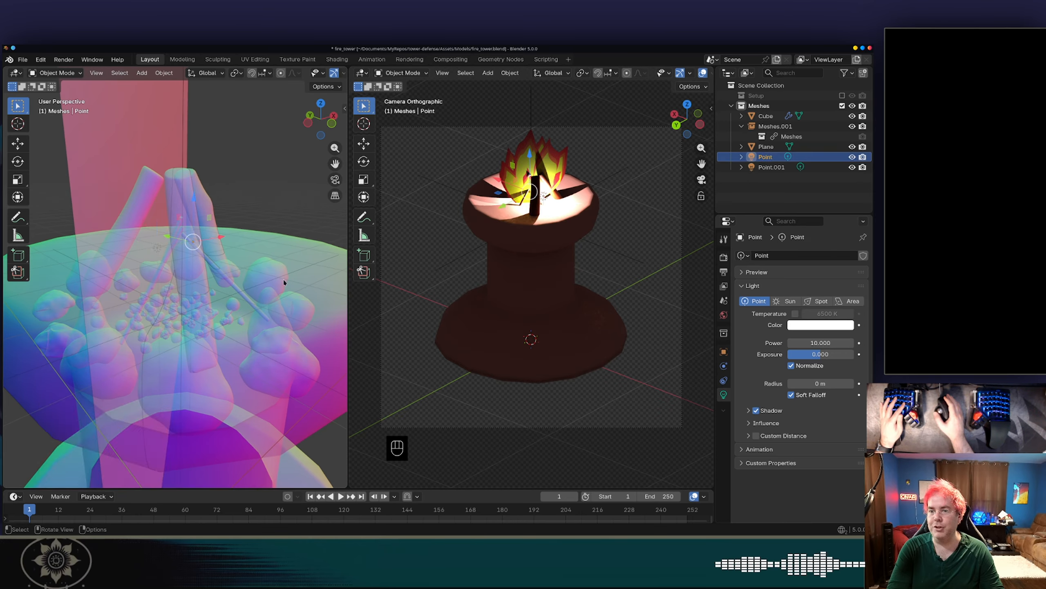
{"action": "middle_click_drag", "start_coordinate": [284, 283], "coordinate": [217, 245]}
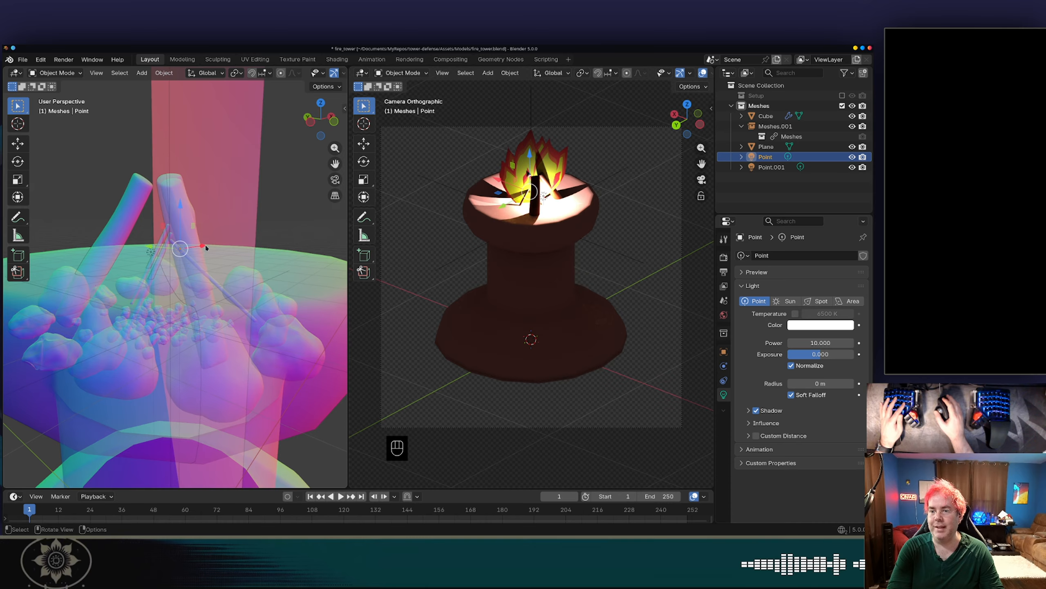
{"action": "left_click", "coordinate": [188, 250]}
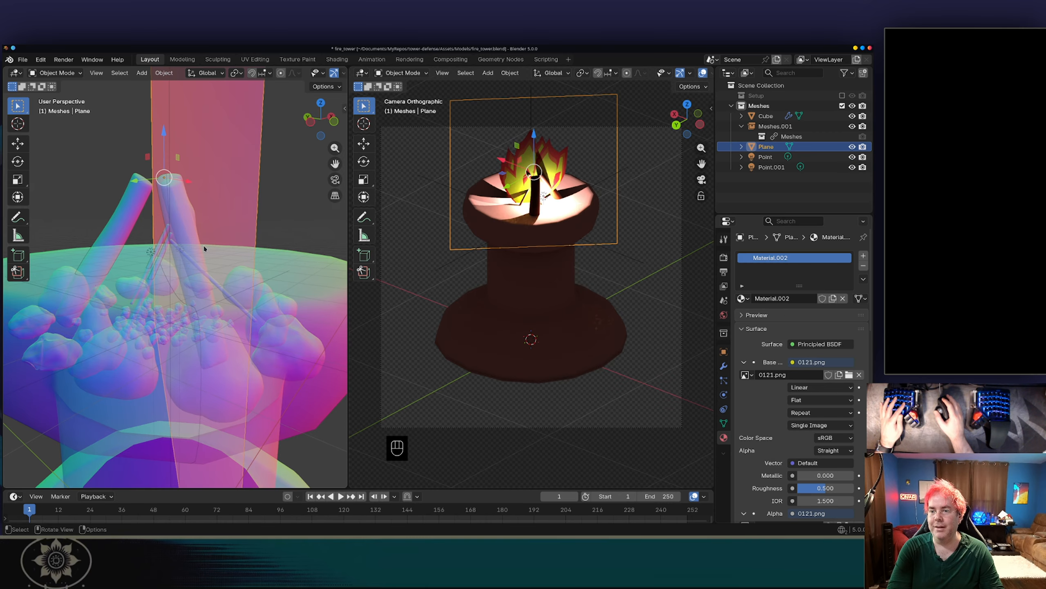
{"action": "left_click", "coordinate": [181, 247]}
{"action": "key", "text": "g"}
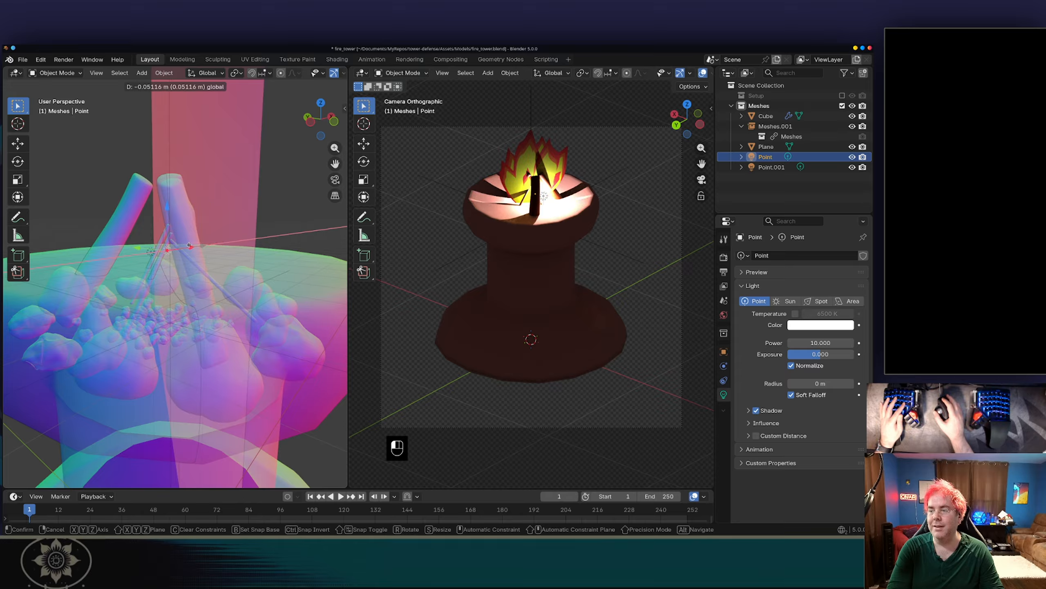
{"action": "left_click", "coordinate": [190, 245]}
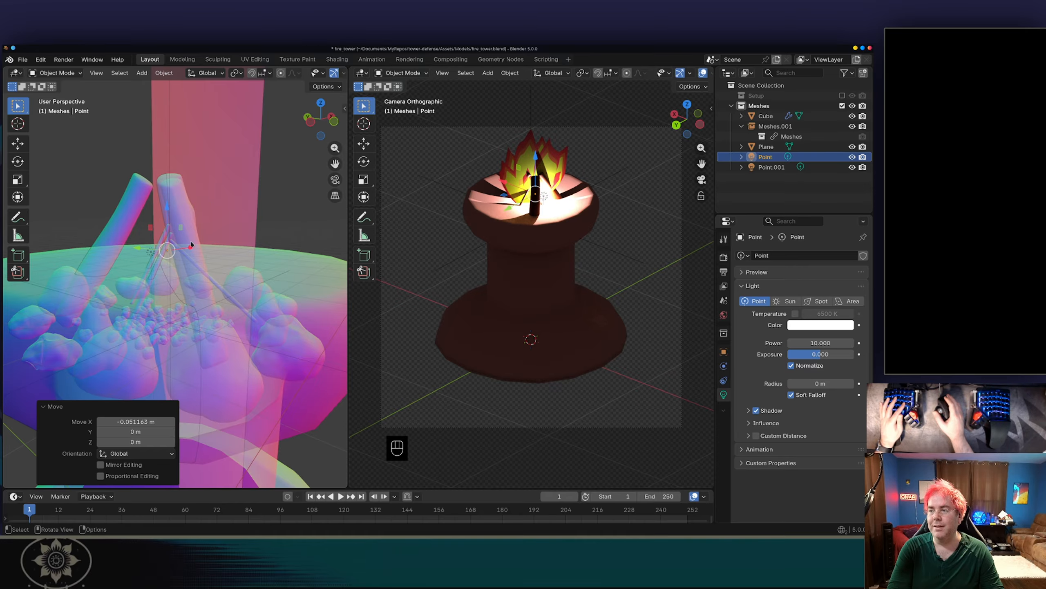
- Examine the flame plane's material settings for emission, backface culling and transparent shadows
{"action": "left_click", "coordinate": [545, 153]}
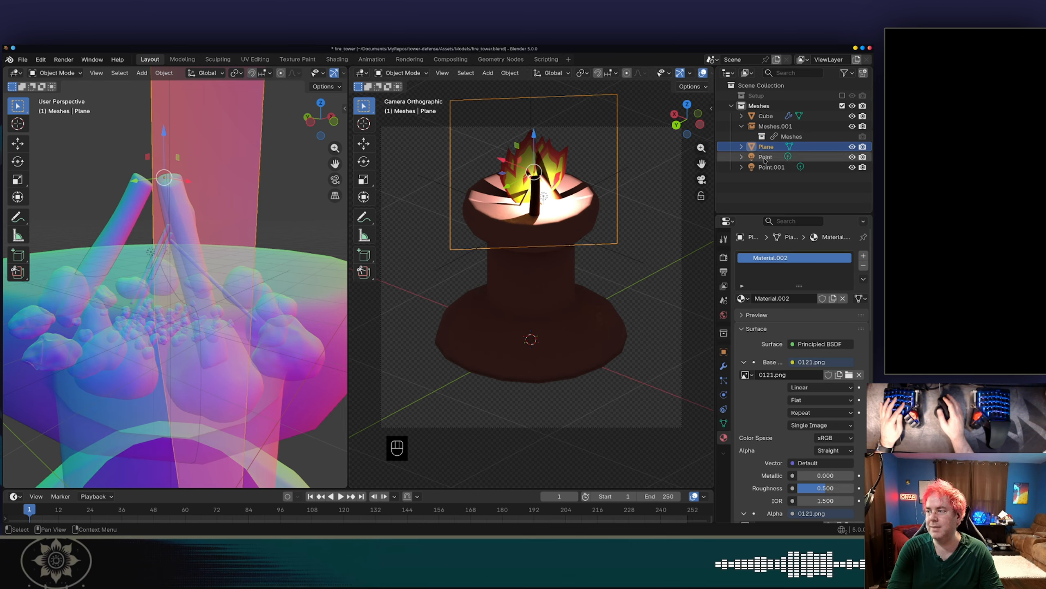
{"action": "scroll", "coordinate": [773, 332], "scroll_direction": "down", "scroll_amount": 7}
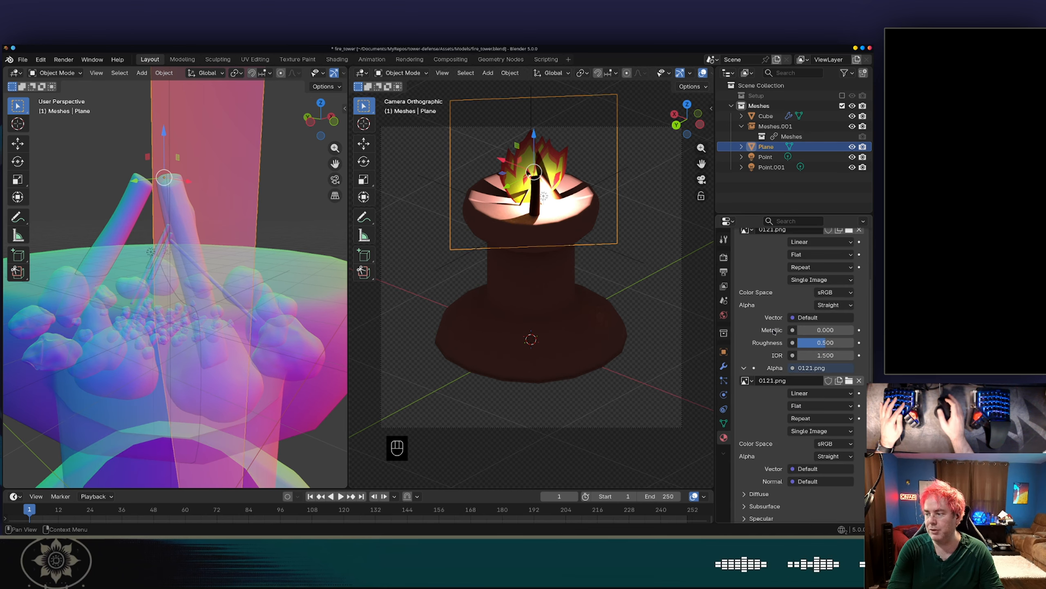
{"action": "scroll", "coordinate": [774, 332], "scroll_direction": "down", "scroll_amount": 8}
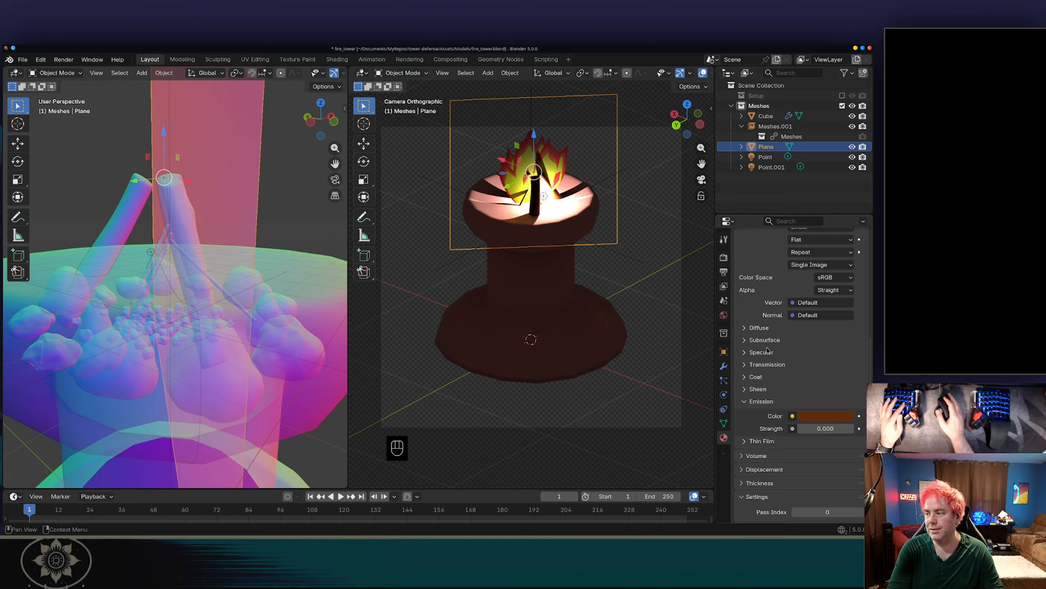
{"action": "scroll", "coordinate": [765, 341], "scroll_direction": "down", "scroll_amount": 8}
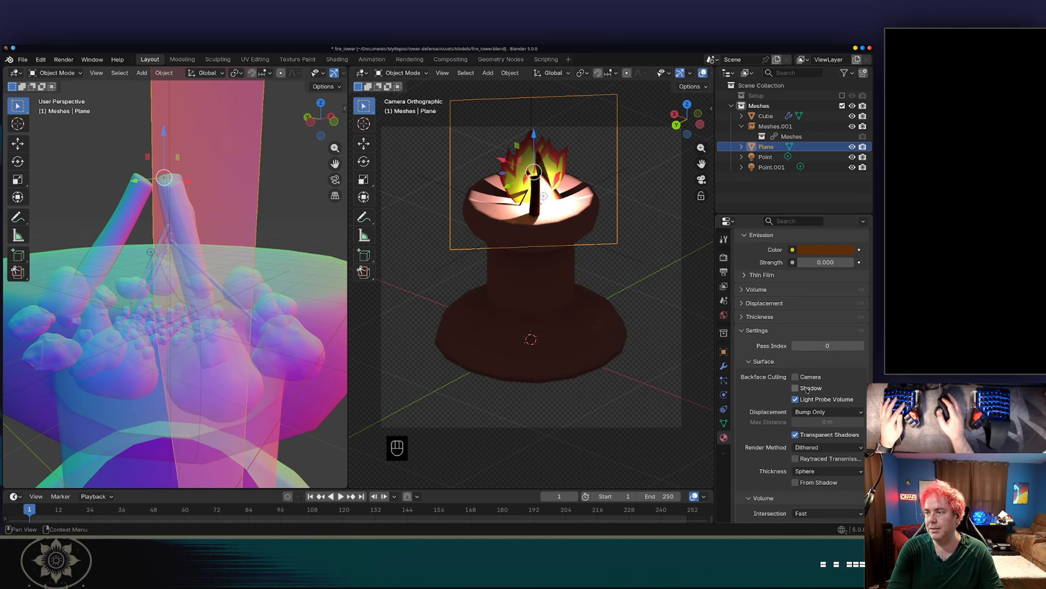
{"action": "scroll", "coordinate": [786, 391], "scroll_direction": "down", "scroll_amount": 3}
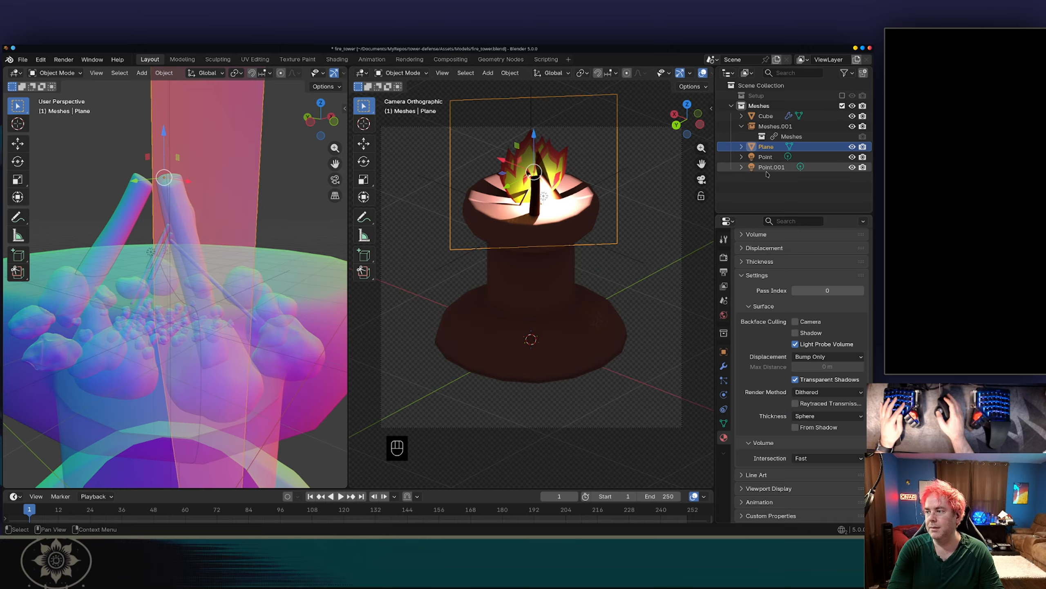
- Turn off shadow casting for both the original and the duplicate point light
{"action": "left_click", "coordinate": [766, 157]}
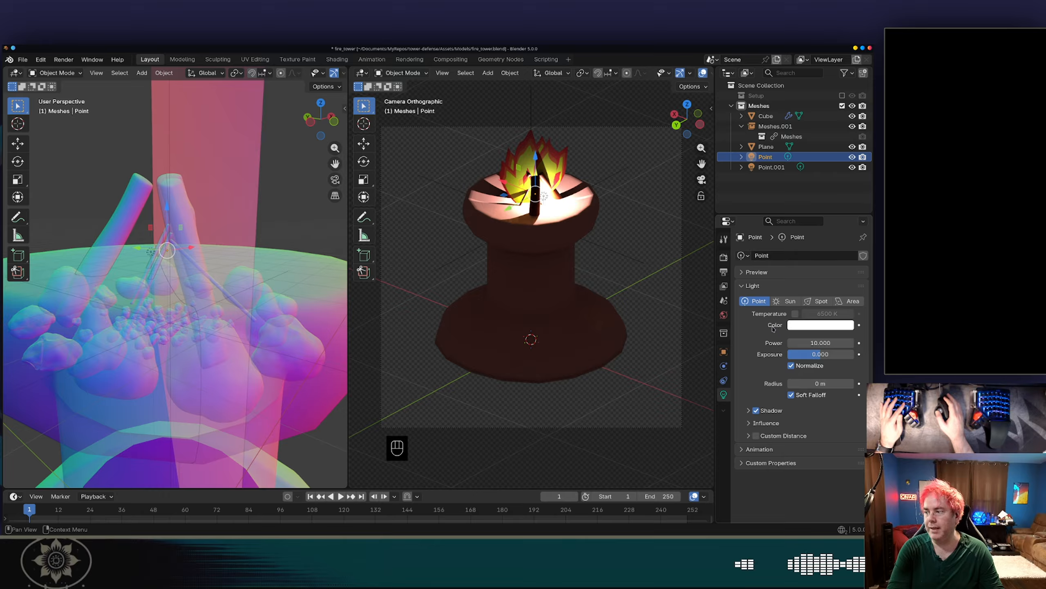
{"action": "left_click", "coordinate": [771, 410]}
{"action": "left_click", "coordinate": [756, 410]}
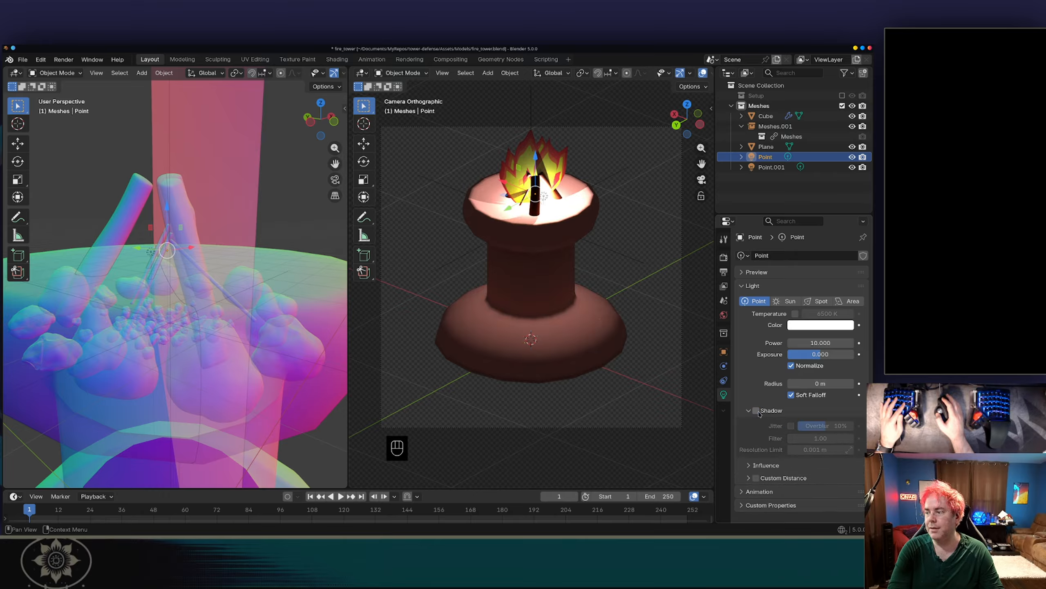
{"action": "left_click", "coordinate": [779, 168]}
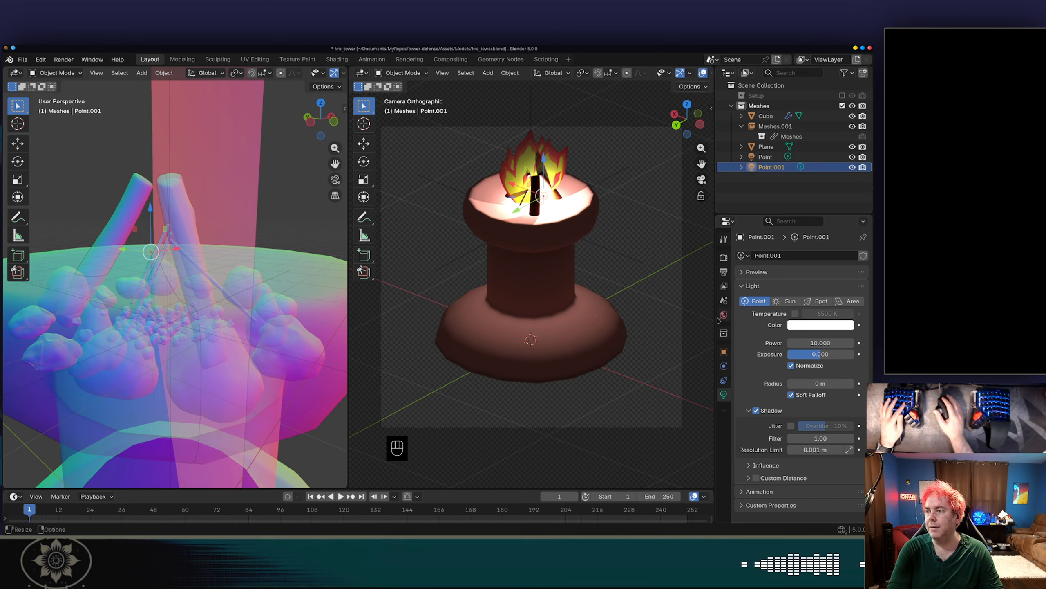
{"action": "left_click", "coordinate": [755, 411]}
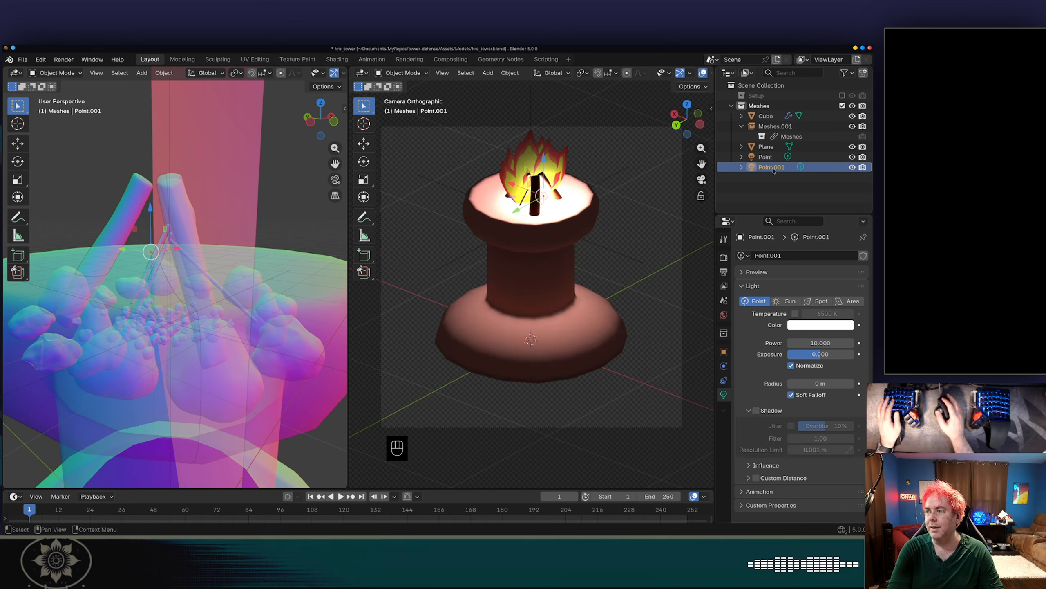
- Delete the duplicate point light and move the remaining one about -0.07 m in X, 0.04 m in Y and -0.01 m in Z, checking the camera view
{"action": "key", "text": "Delete"}
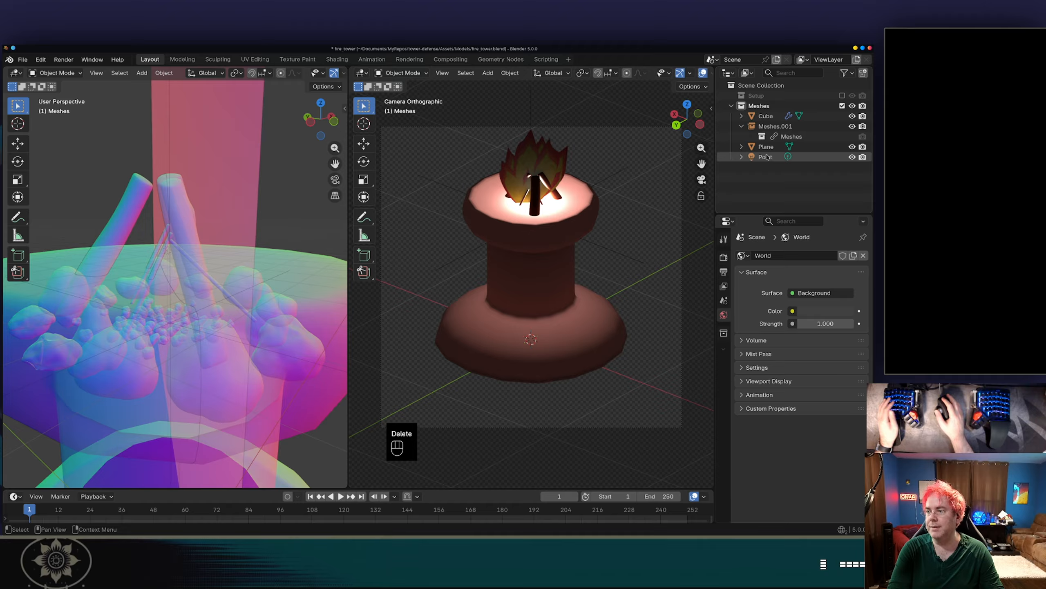
{"action": "middle_click_drag", "start_coordinate": [671, 160], "coordinate": [600, 162]}
{"action": "left_click", "coordinate": [783, 156]}
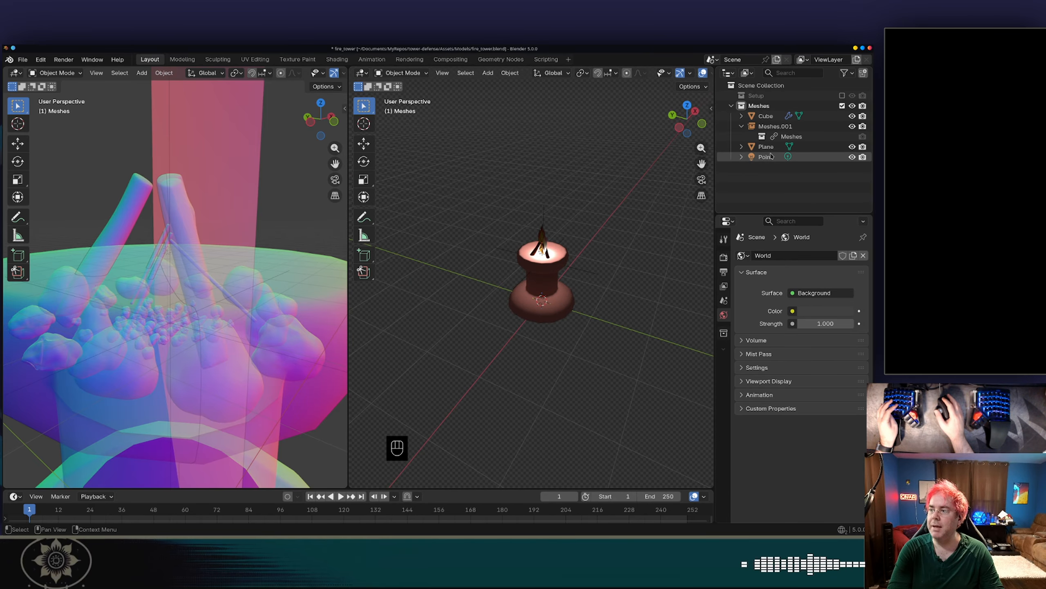
{"action": "middle_click_drag", "start_coordinate": [565, 268], "coordinate": [589, 279]}
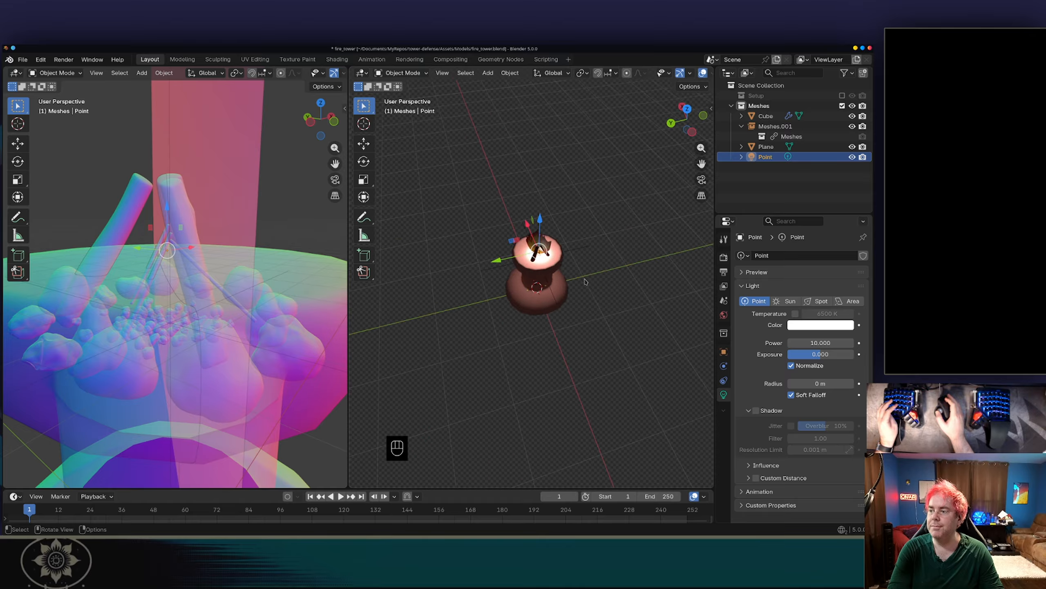
{"action": "scroll", "coordinate": [590, 270], "scroll_direction": "up", "scroll_amount": 4}
{"action": "middle_click_drag", "start_coordinate": [550, 225], "coordinate": [555, 247]}
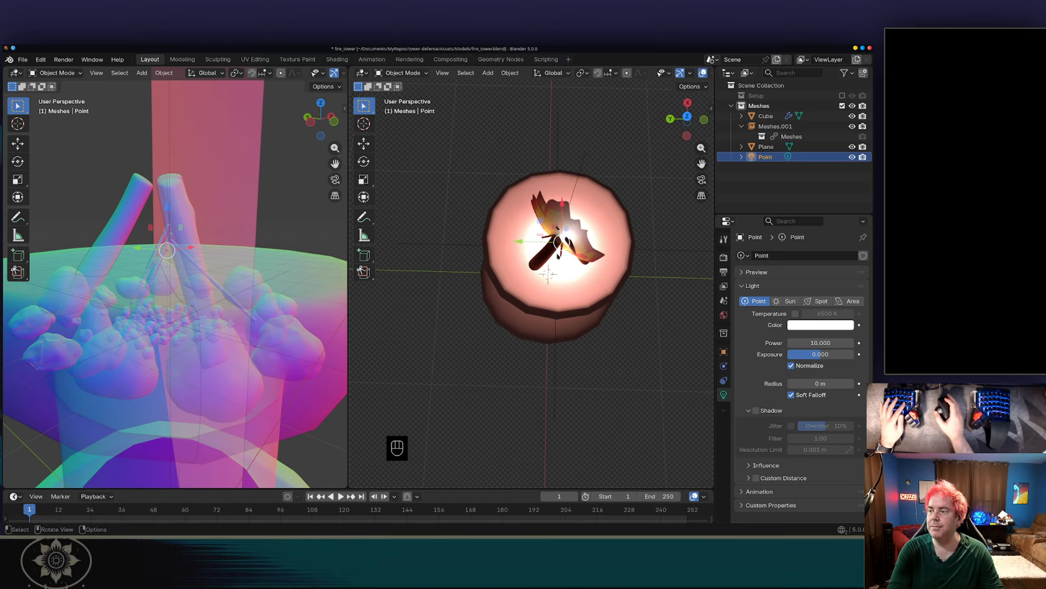
{"action": "key", "text": "g"}
{"action": "left_click", "coordinate": [558, 256]}
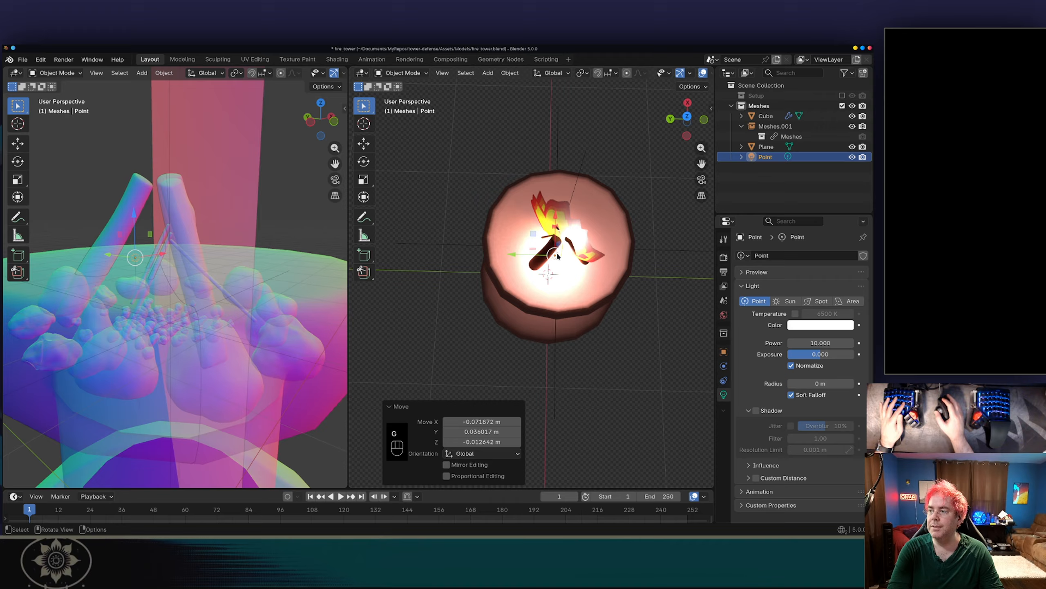
{"action": "left_click", "coordinate": [701, 180]}
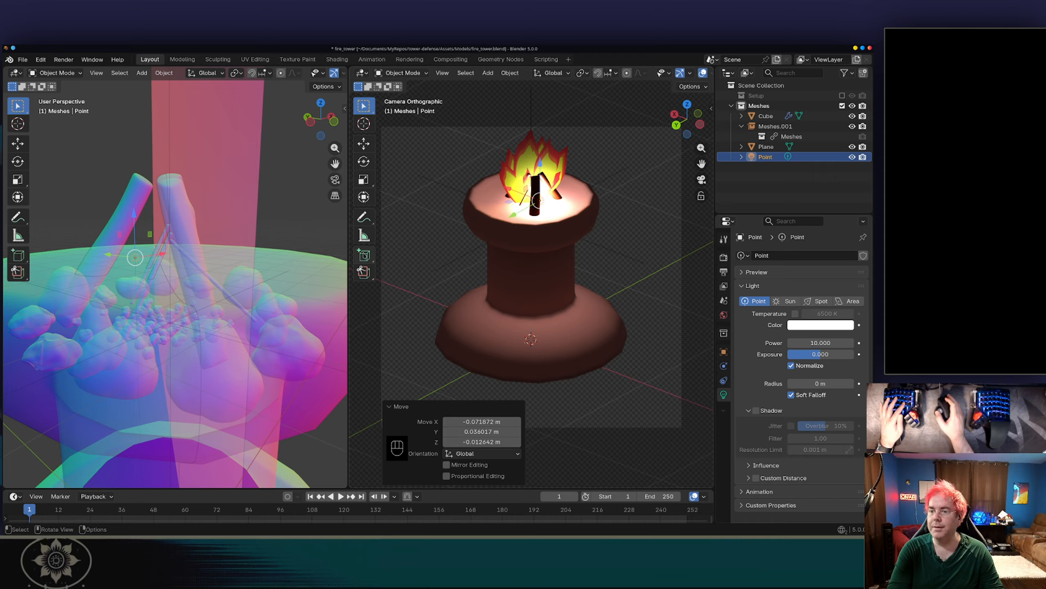
- Move the point light about 0.065 m along positive X, then deselect it
{"action": "middle_click_drag", "start_coordinate": [197, 250], "coordinate": [163, 263]}
{"action": "scroll", "coordinate": [152, 253], "scroll_direction": "down", "scroll_amount": 5}
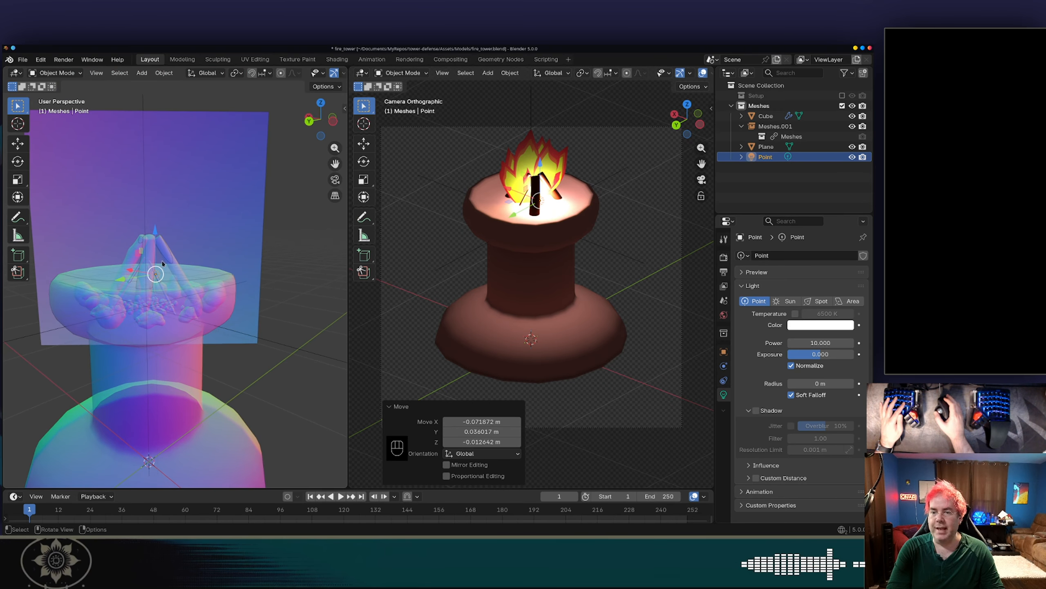
{"action": "key", "text": "g"}
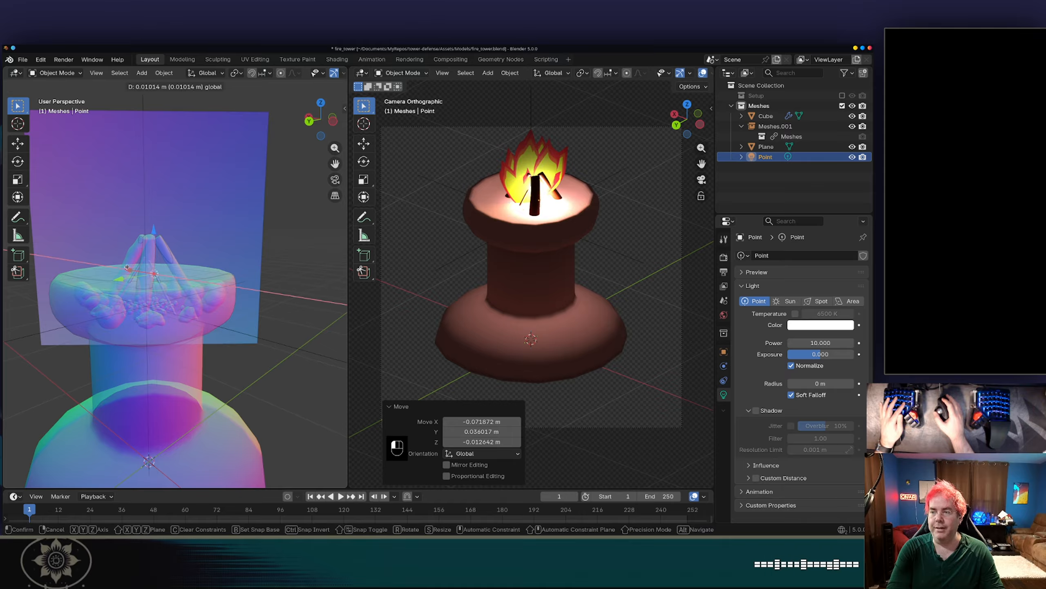
{"action": "left_click", "coordinate": [119, 268]}
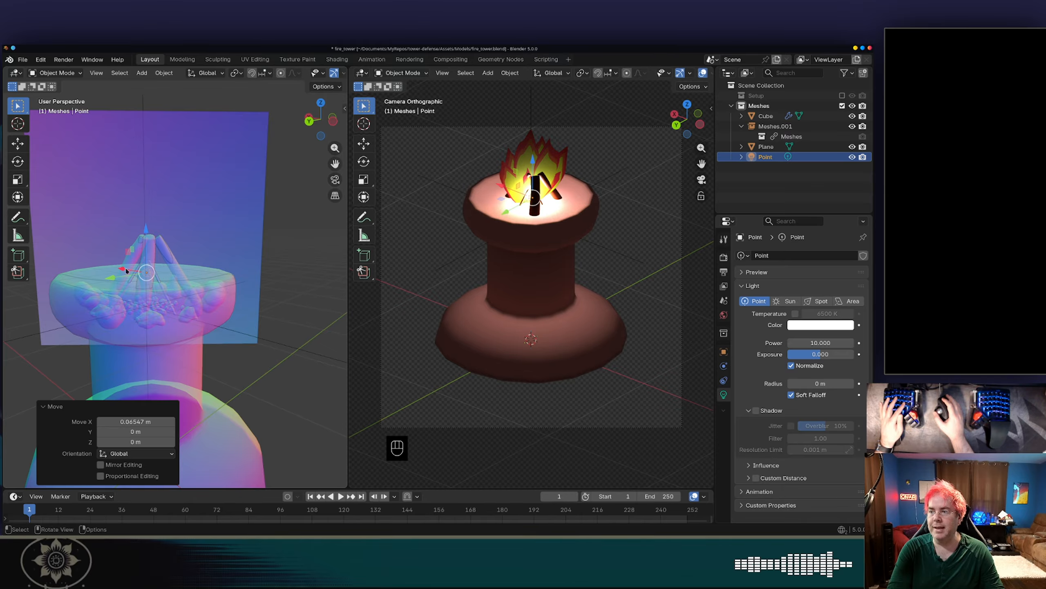
{"action": "left_click", "coordinate": [290, 234]}
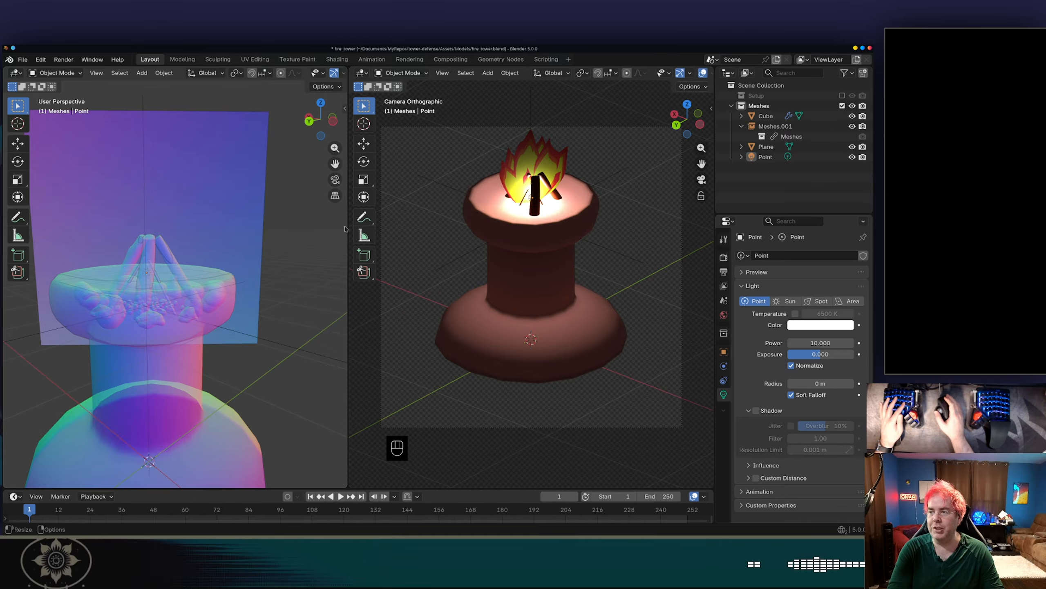
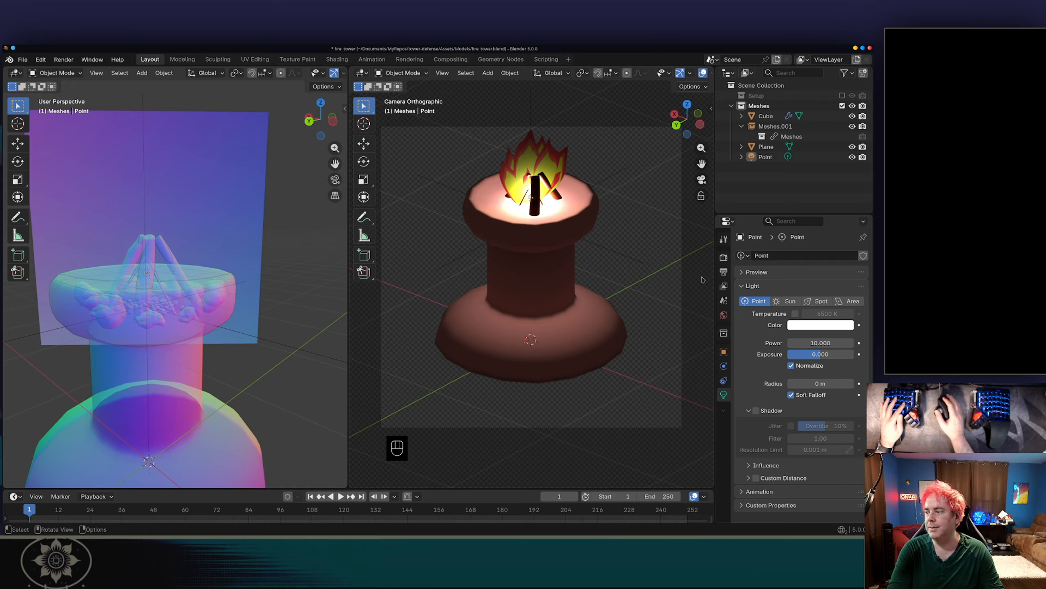
- Tint the point light red (#FF4B4D) and lower its power
{"action": "left_click", "coordinate": [807, 330]}
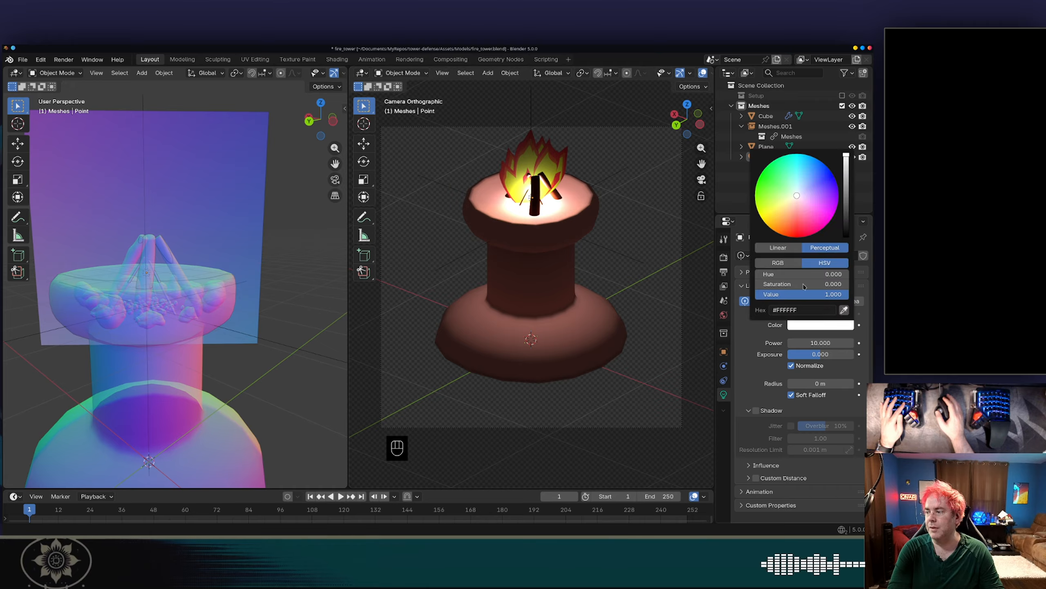
{"action": "left_click_drag", "start_coordinate": [796, 216], "coordinate": [798, 223]}
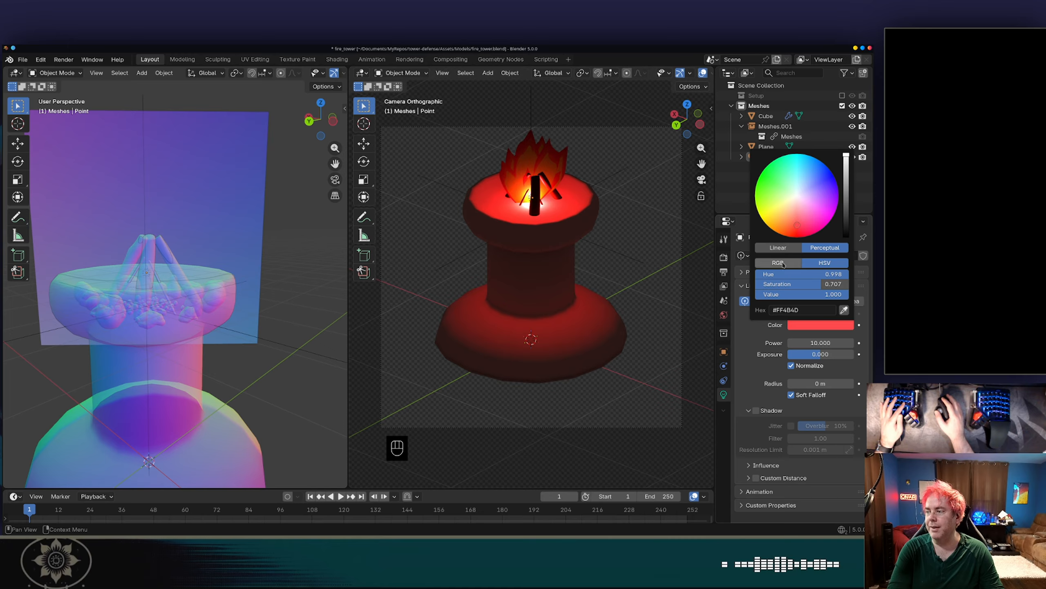
{"action": "left_click_drag", "start_coordinate": [820, 342], "coordinate": [783, 342]}
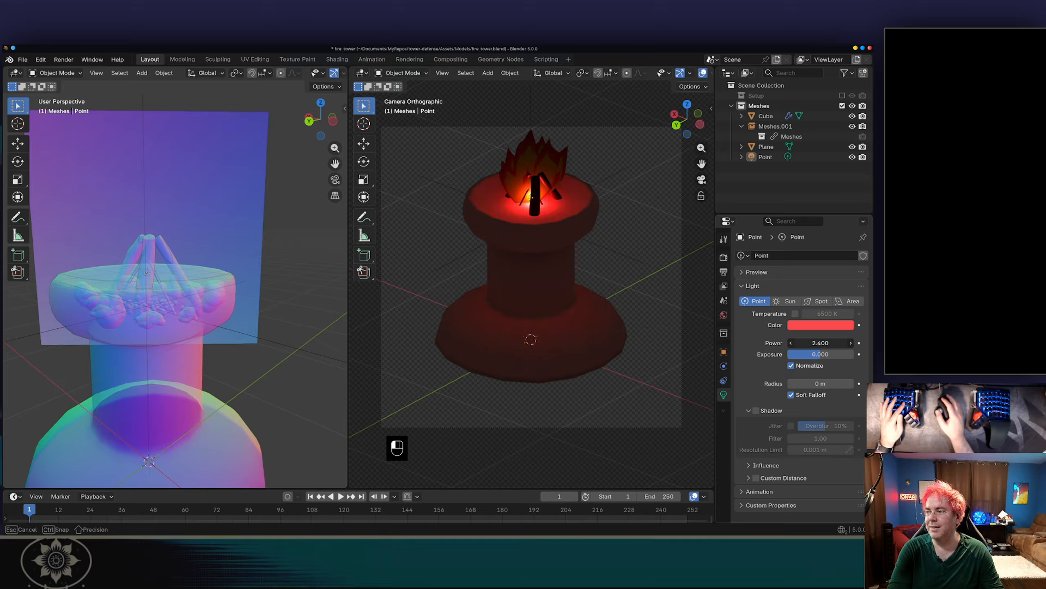
{"action": "left_click_drag", "start_coordinate": [783, 343], "coordinate": [783, 343]}
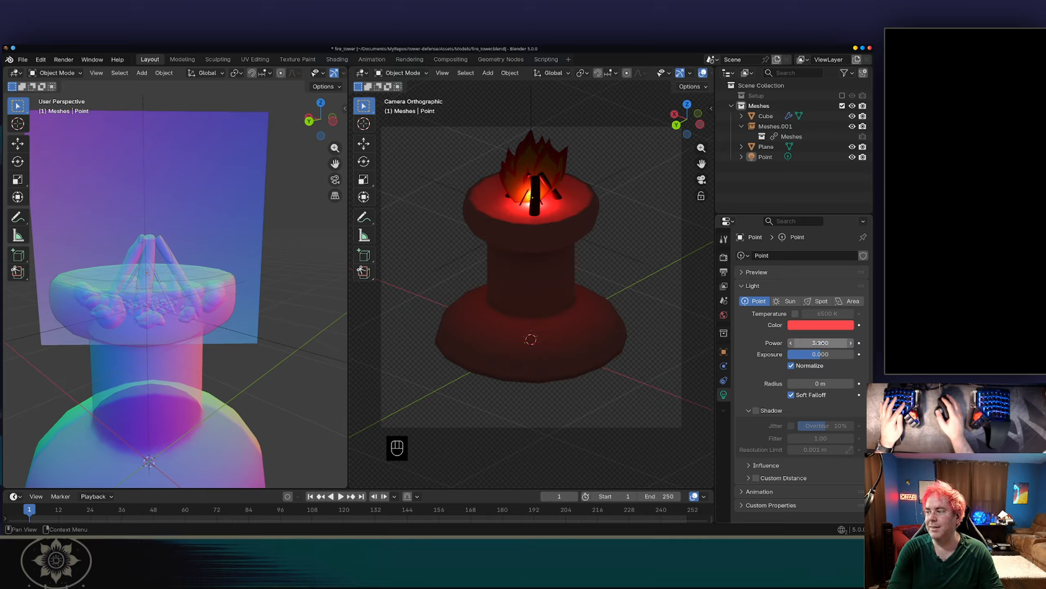
- Try a larger point light with a radius of 0.44 m and a power of 13.4
{"action": "left_click_drag", "start_coordinate": [820, 383], "coordinate": [855, 342]}
{"action": "key", "text": "Escape"}
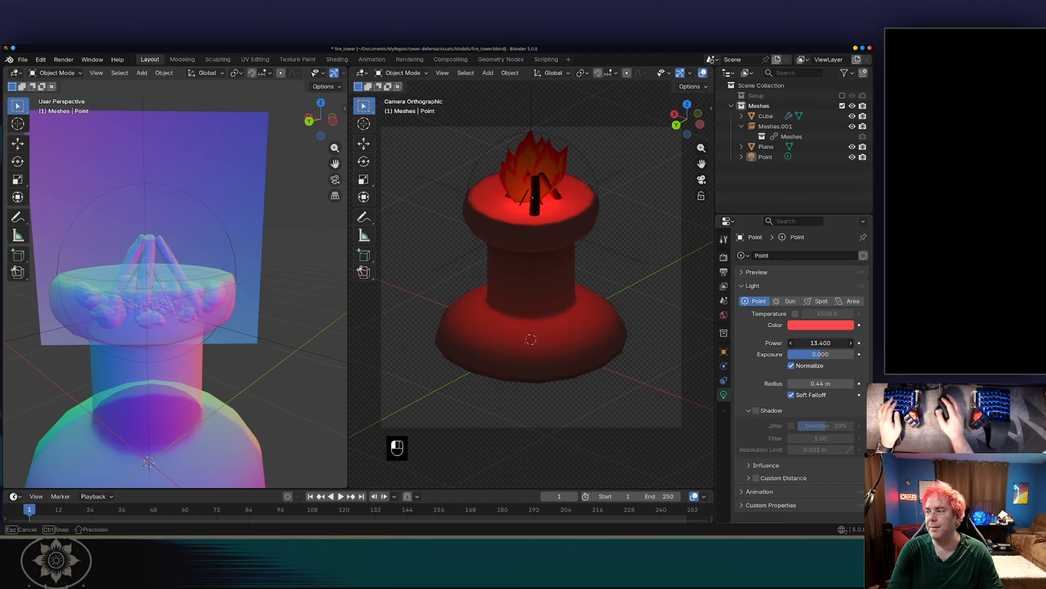
{"action": "left_click_drag", "start_coordinate": [820, 343], "coordinate": [820, 343]}
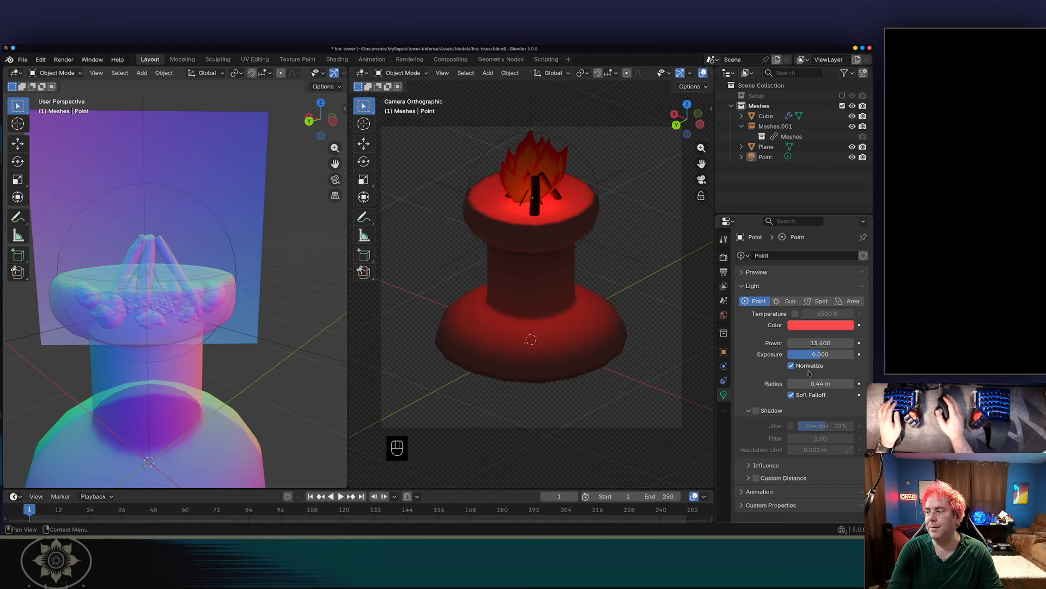
- Try the point light without soft falloff, reduce its power to 3.1, and turn soft falloff back on
{"action": "left_click", "coordinate": [792, 395]}
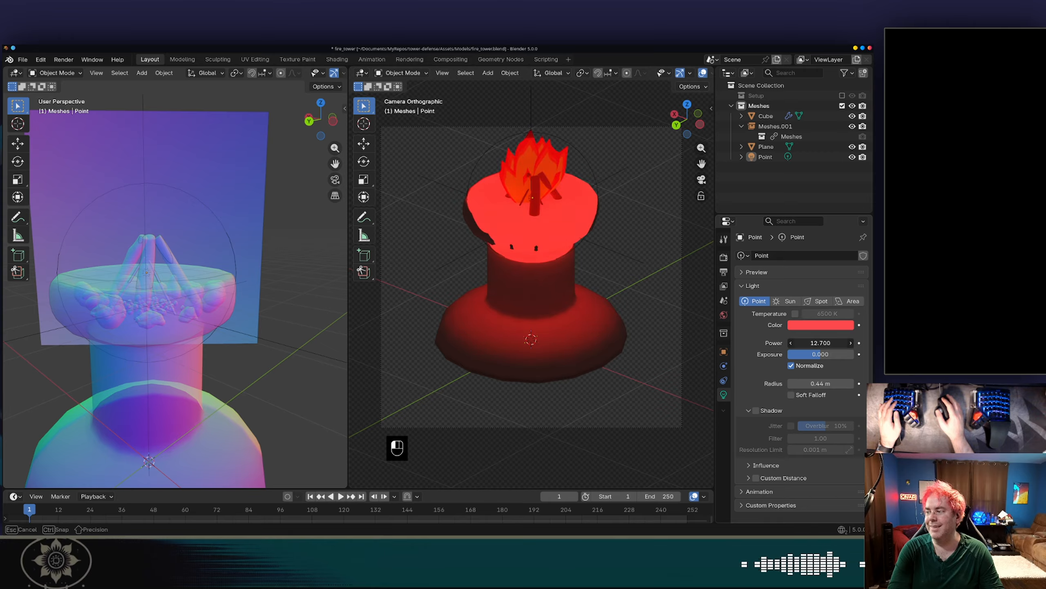
{"action": "left_click_drag", "start_coordinate": [821, 342], "coordinate": [793, 342]}
{"action": "left_click", "coordinate": [791, 395]}
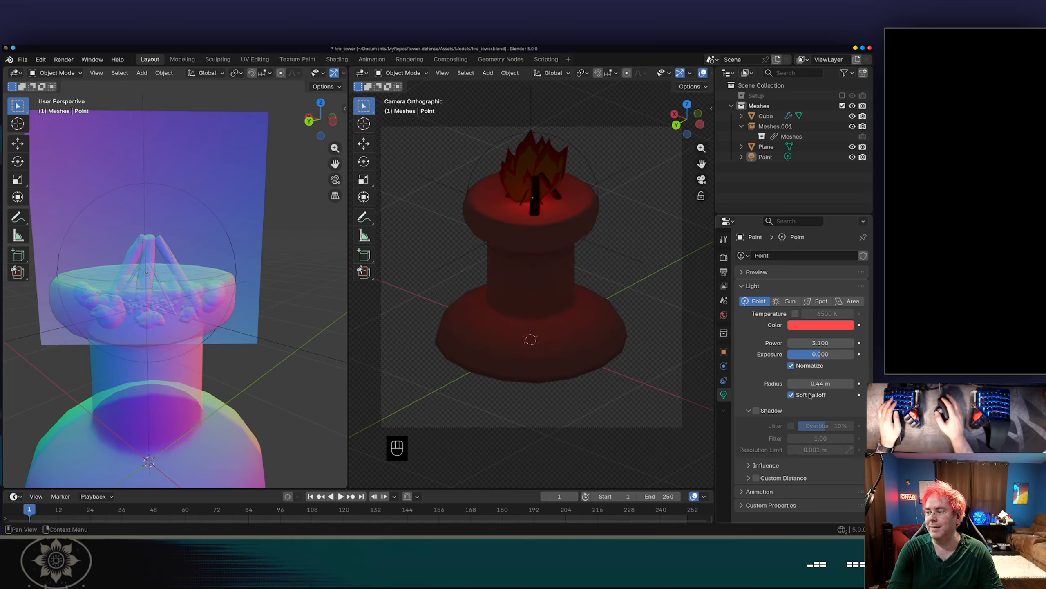
- Set the point light's radius to 0.18 m and power to 5.5, comparing soft falloff off and on
{"action": "left_click_drag", "start_coordinate": [822, 383], "coordinate": [808, 383]}
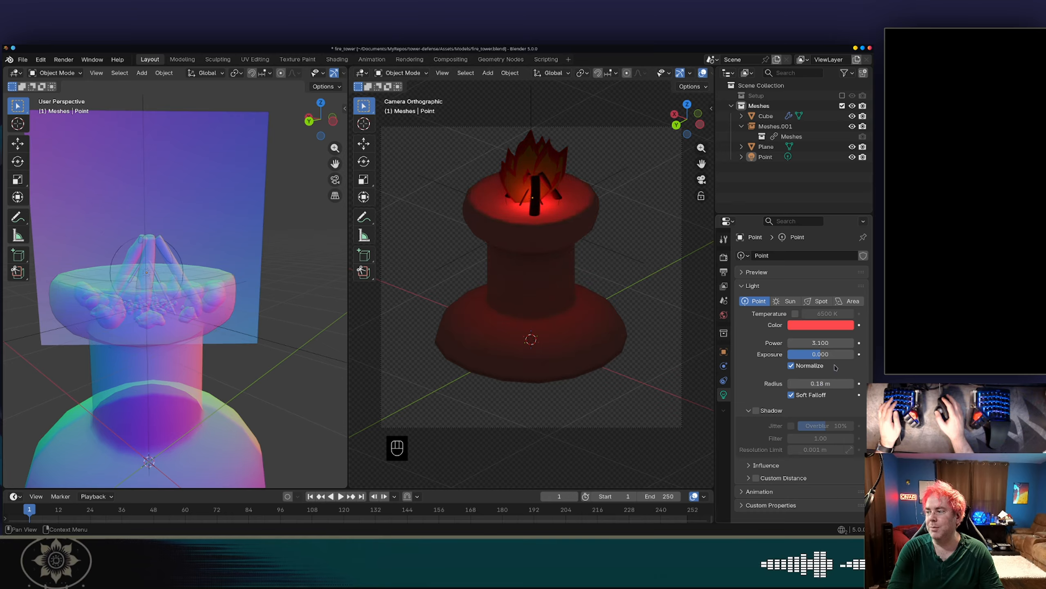
{"action": "left_click", "coordinate": [809, 395]}
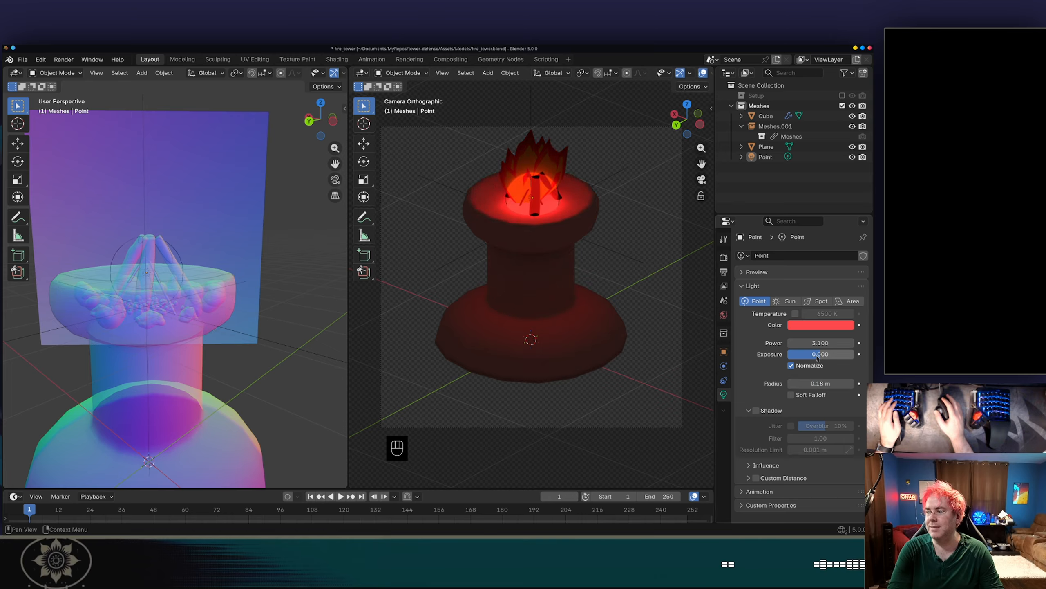
{"action": "left_click", "coordinate": [791, 395]}
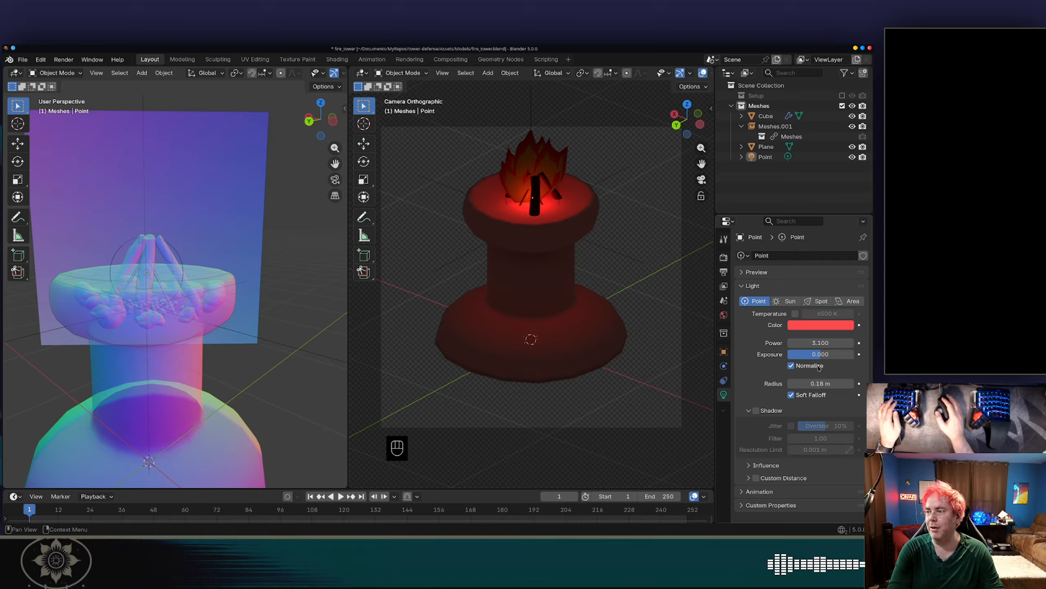
{"action": "mouse_move", "coordinate": [814, 343]}
{"action": "left_mouse_down"}
{"action": "mouse_move", "coordinate": [841, 343]}
{"action": "mouse_move", "coordinate": [824, 343]}
{"action": "left_mouse_up"}
- Raise the point light about 0.08 m along Z into the flames and save the Blender file
{"action": "left_click", "coordinate": [766, 156]}
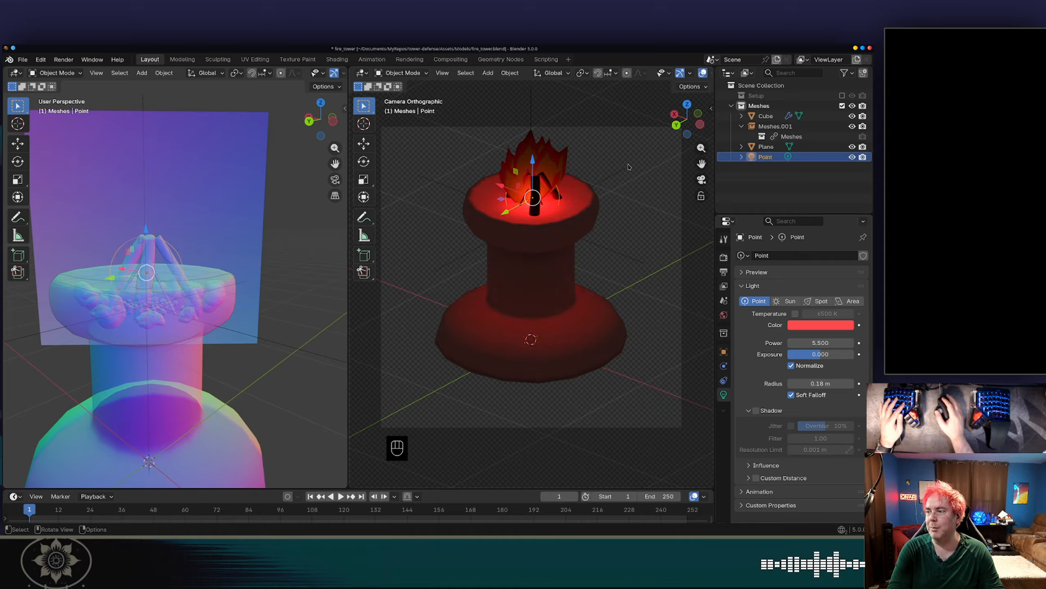
{"action": "mouse_move", "coordinate": [535, 165]}
{"action": "left_mouse_down"}
{"action": "mouse_move", "coordinate": [543, 142]}
{"action": "mouse_move", "coordinate": [541, 150]}
{"action": "left_mouse_up"}
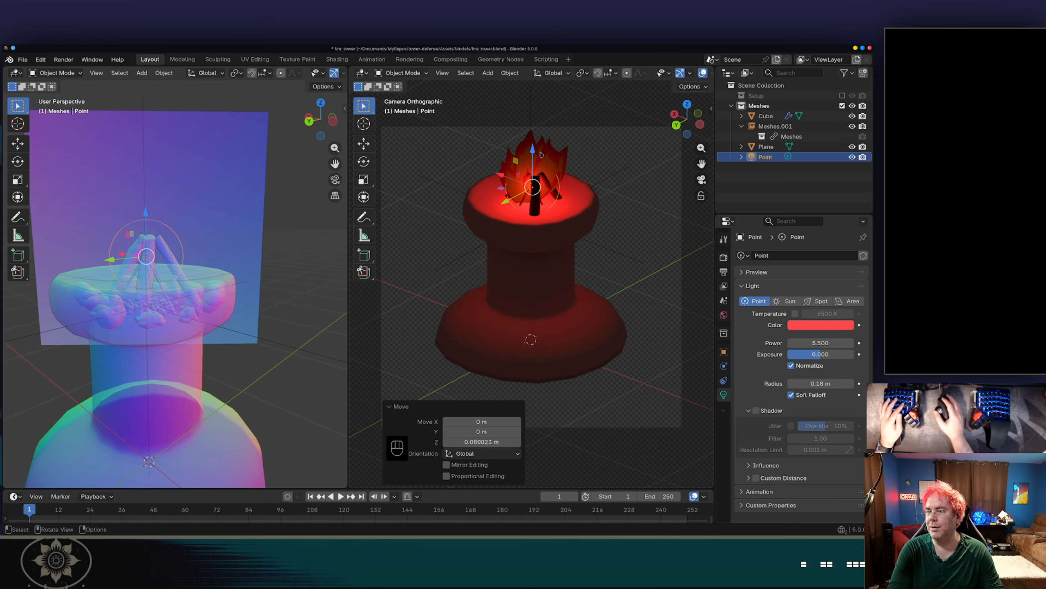
{"action": "left_click", "coordinate": [430, 186]}
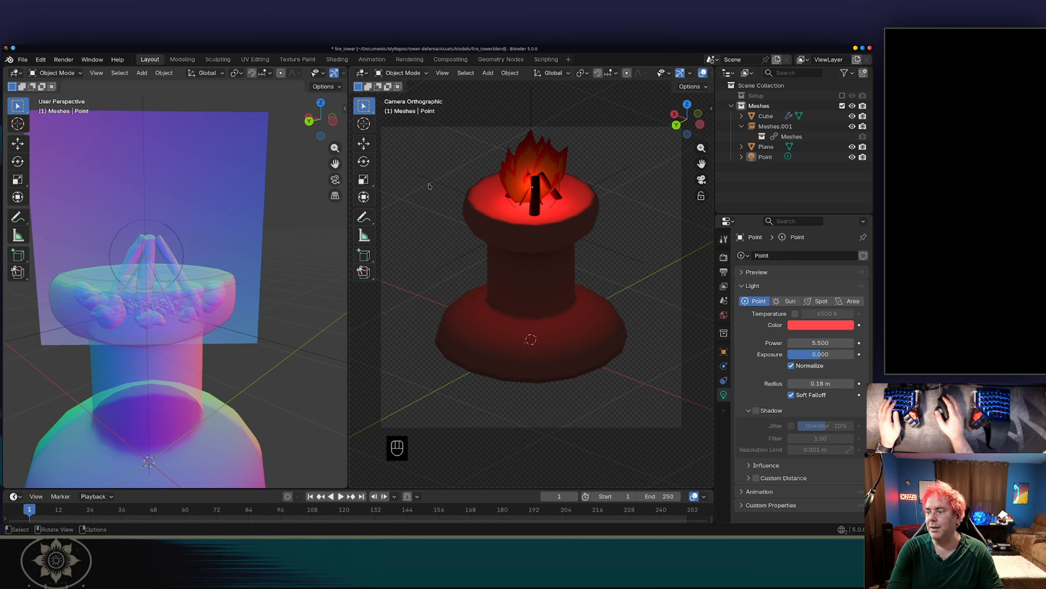
{"action": "key", "text": "ctrl+s"}
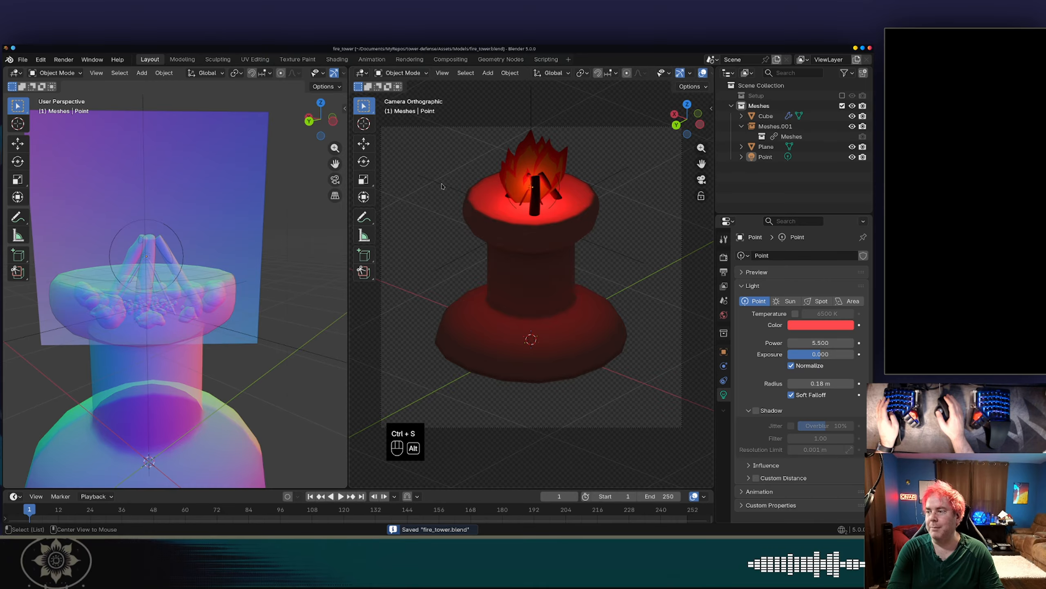
- Render the fire tower from the camera as a still image
{"action": "key", "text": "alt+Tab"}
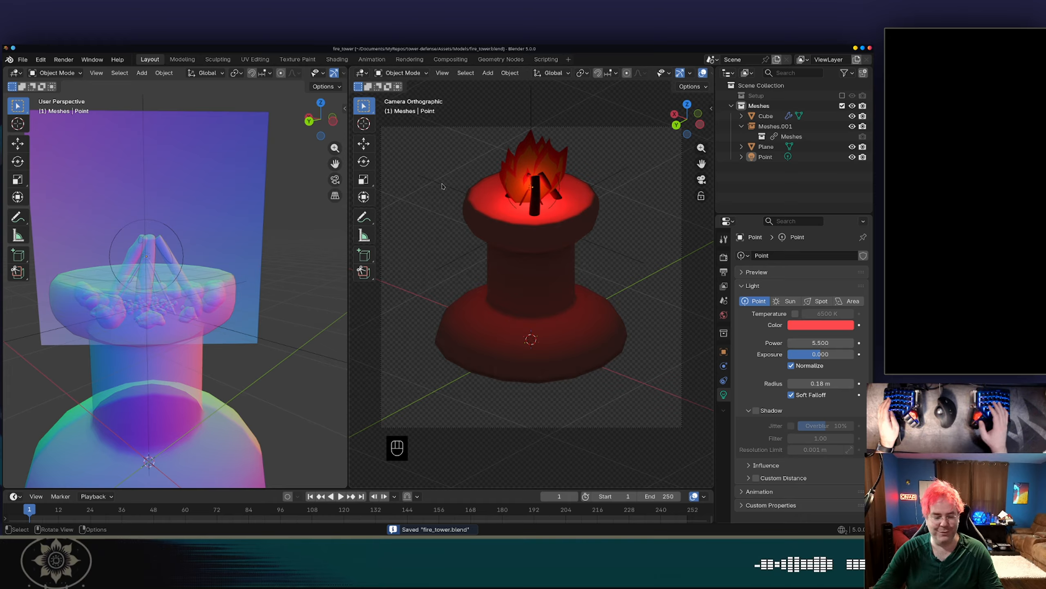
{"action": "key", "text": "F12"}
{"action": "key", "text": "F12"}
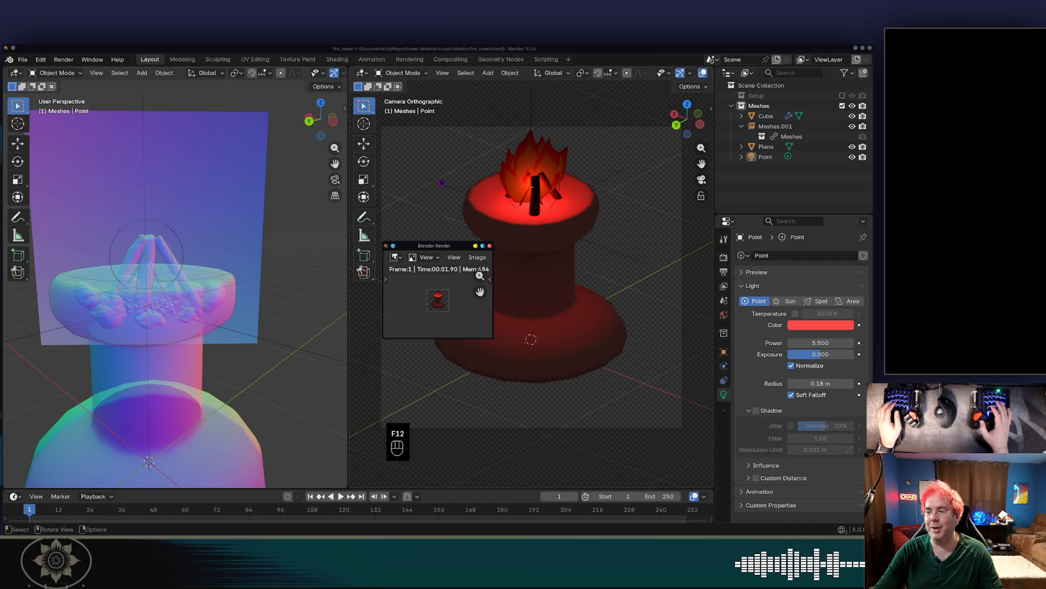
- Save the rendered image as fire_tower.png in the project's Assets/Icons folder
{"action": "left_click", "coordinate": [477, 257]}
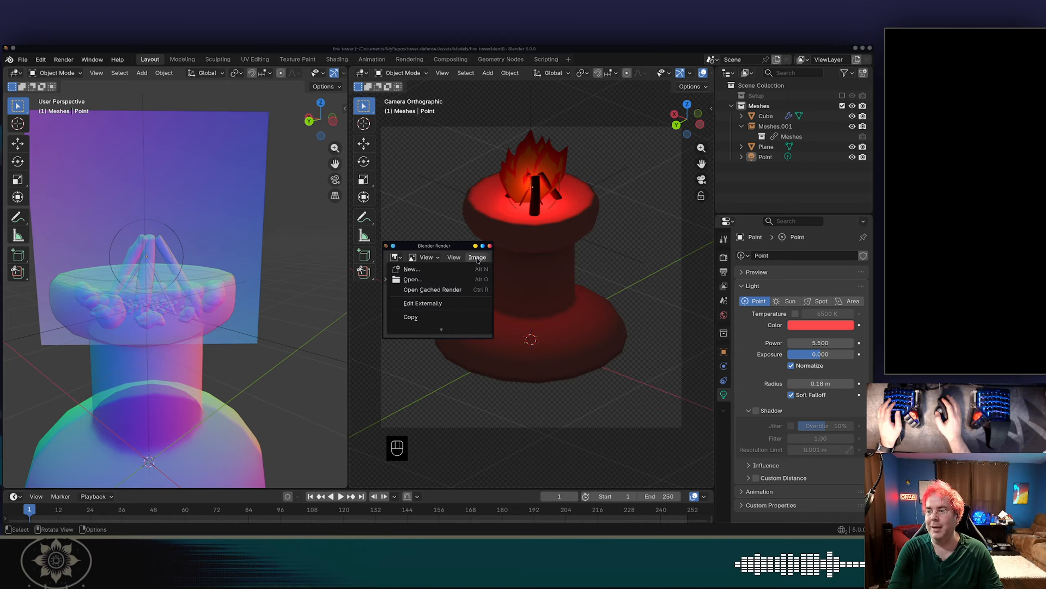
{"action": "left_click", "coordinate": [423, 310]}
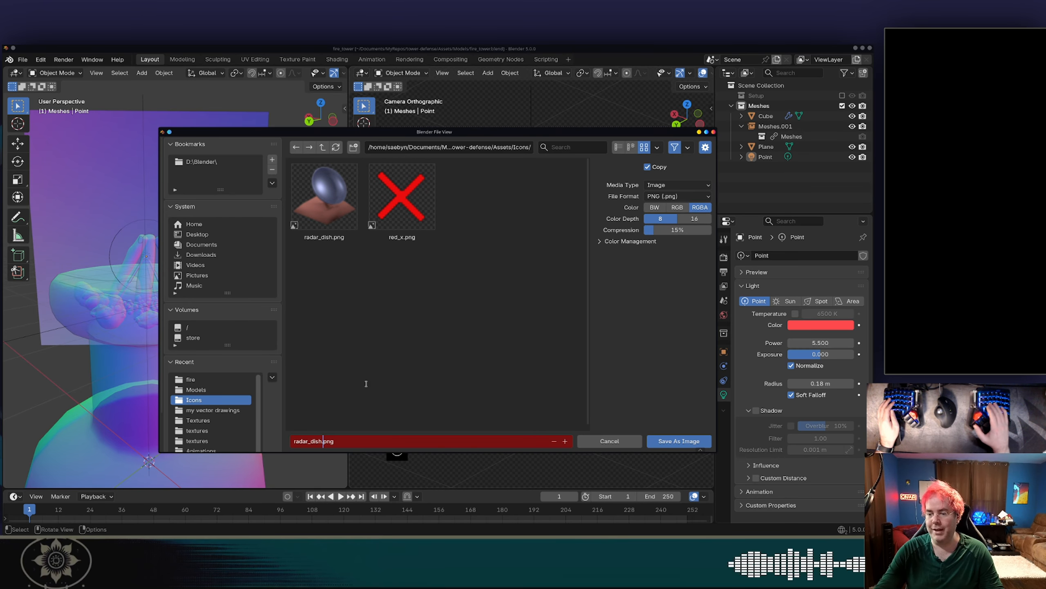
{"action": "key", "text": "Left"}
{"action": "key", "text": "Left"}
{"action": "key", "text": "BackSpace"}
{"action": "key", "text": "BackSpace"}
{"action": "key", "text": "BackSpace"}
{"action": "key", "text": "BackSpace"}
{"action": "key", "text": "BackSpace"}
{"action": "key", "text": "BackSpace"}
{"action": "key", "text": "BackSpace"}
{"action": "key", "text": "Delete"}
{"action": "key", "text": "Delete"}
{"action": "key", "text": "Delete"}
{"action": "type", "text": "fire_towe"}
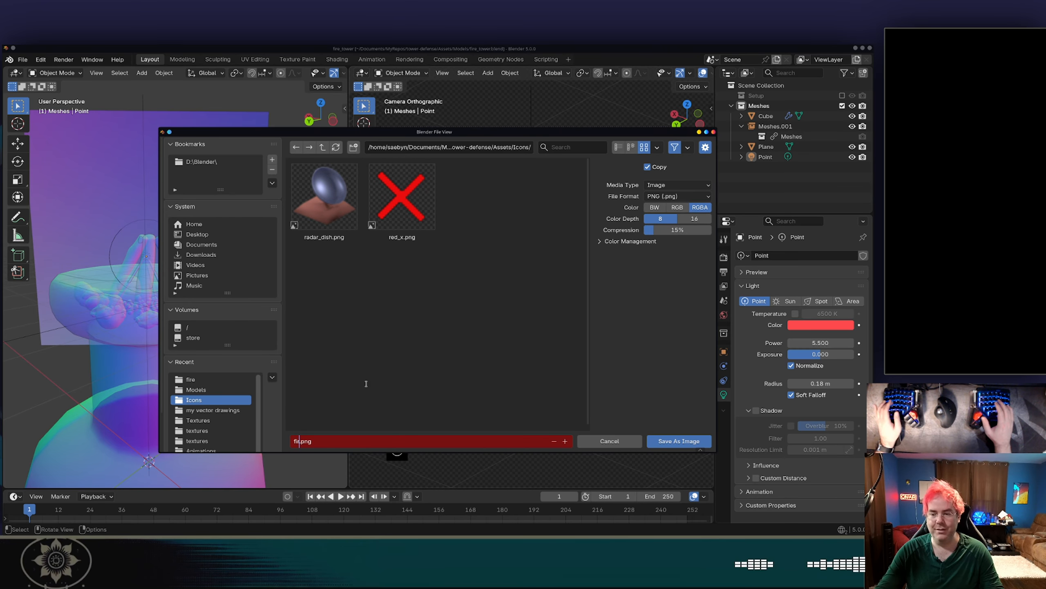
{"action": "type", "text": "r"}
{"action": "key", "text": "Return"}
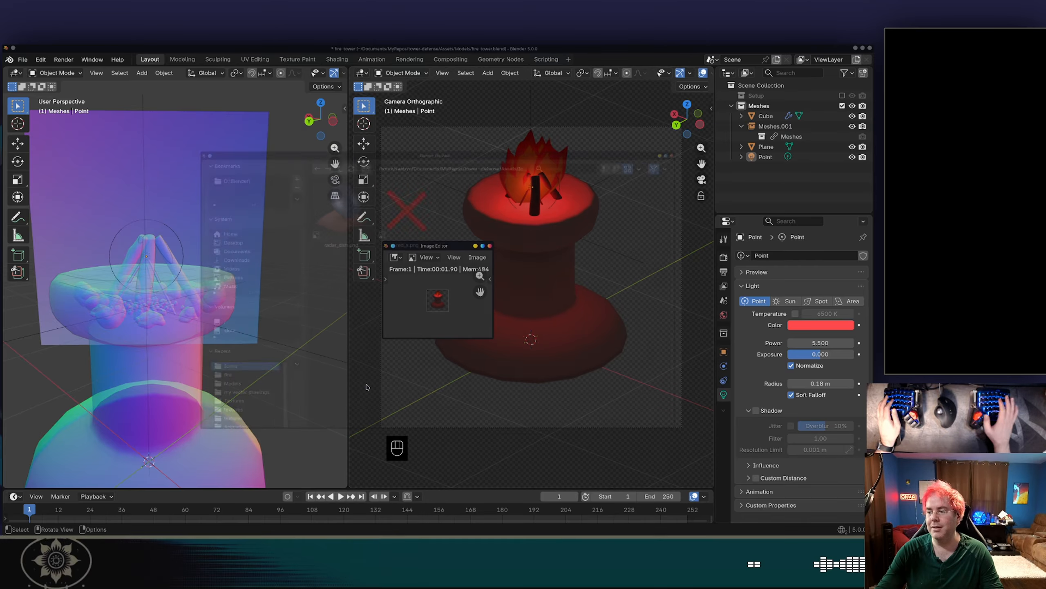
- Switch to Godot and examine the reimported fire tower in the attack_speed_beacon scene from above
{"action": "key", "text": "alt+Tab"}
{"action": "key", "text": "alt+Tab"}
{"action": "key", "text": "alt+Tab"}
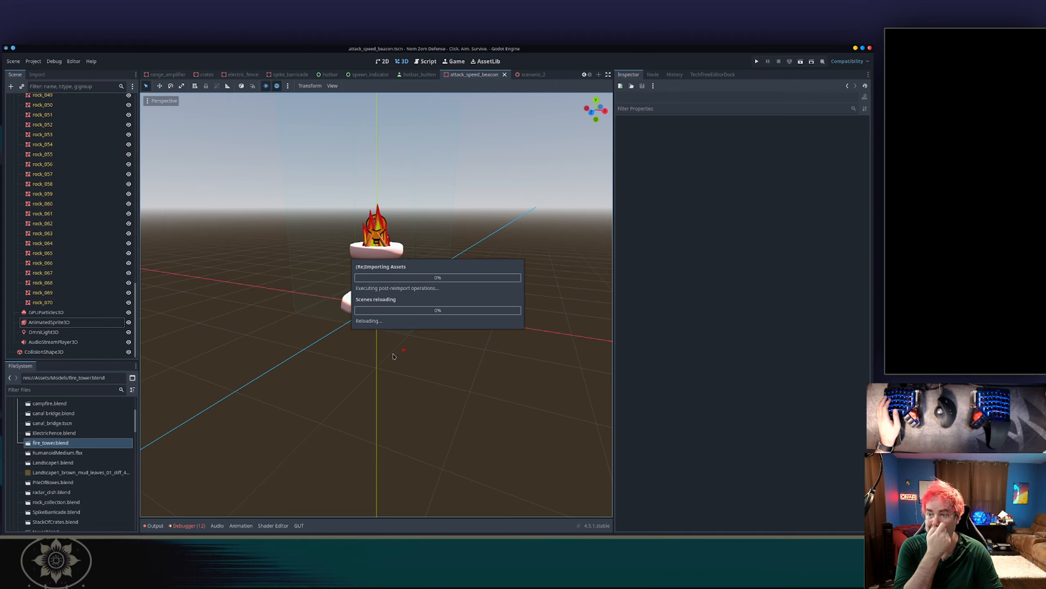
{"action": "middle_click_drag", "start_coordinate": [354, 302], "coordinate": [321, 239]}
{"action": "scroll", "coordinate": [398, 291], "scroll_direction": "up", "scroll_amount": 4}
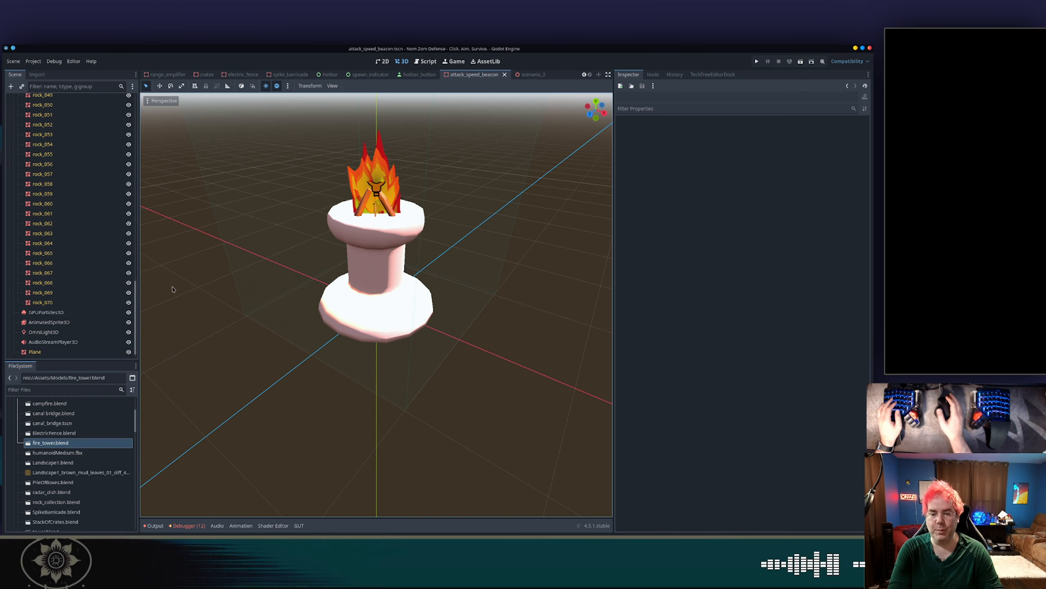
- Enlarge the project file list, collapse the Assets and Common folders, and open attack_speed_beacon.tres from Config/Obstacles for editing
{"action": "scroll", "coordinate": [74, 437], "scroll_direction": "down", "scroll_amount": 5}
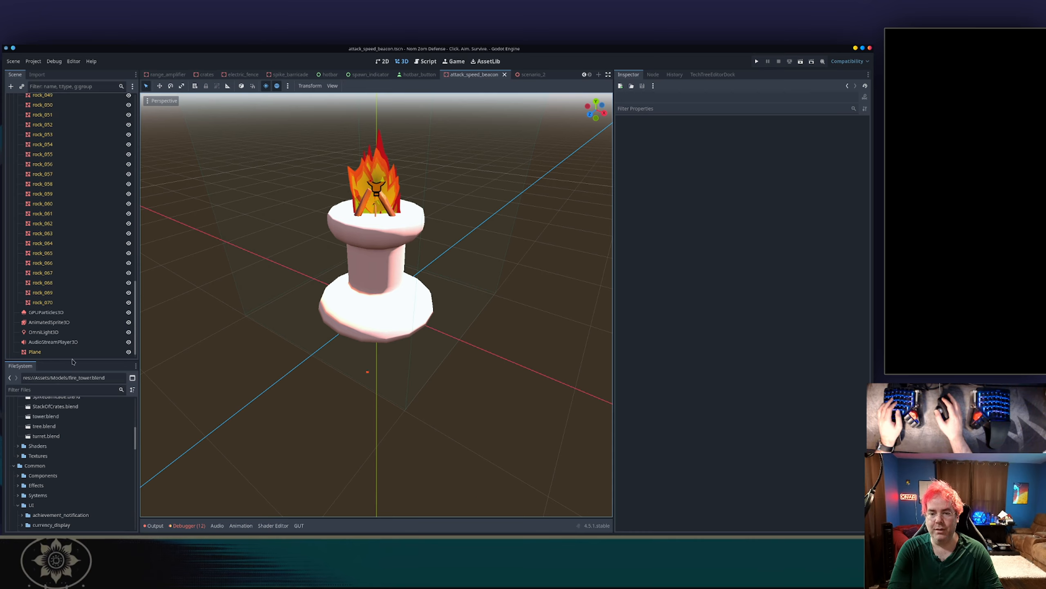
{"action": "left_click_drag", "start_coordinate": [72, 361], "coordinate": [72, 243]}
{"action": "scroll", "coordinate": [68, 374], "scroll_direction": "up", "scroll_amount": 6}
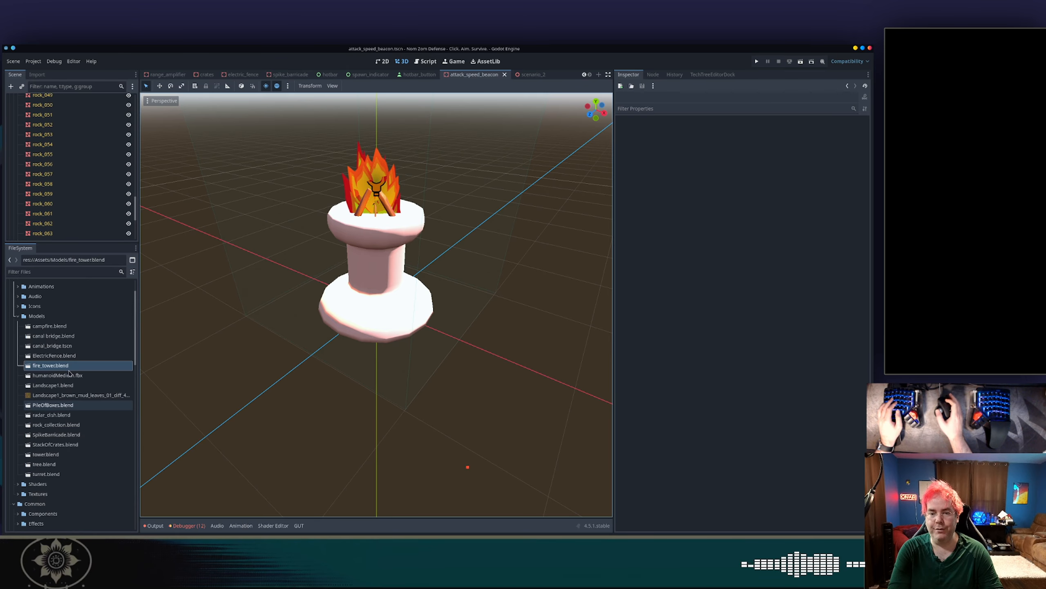
{"action": "scroll", "coordinate": [69, 373], "scroll_direction": "up", "scroll_amount": 2}
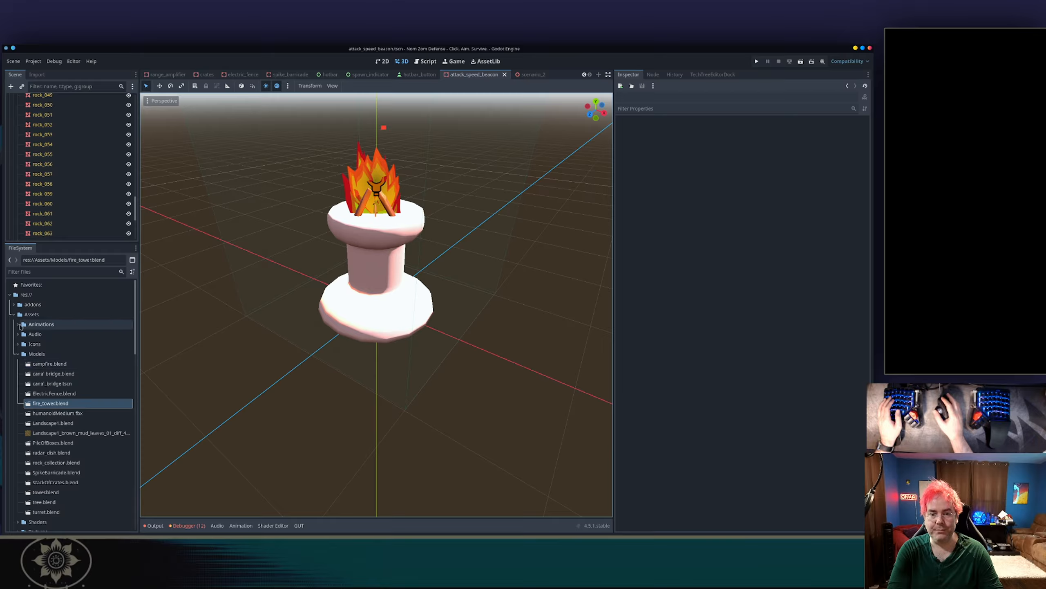
{"action": "double_click", "coordinate": [29, 315]}
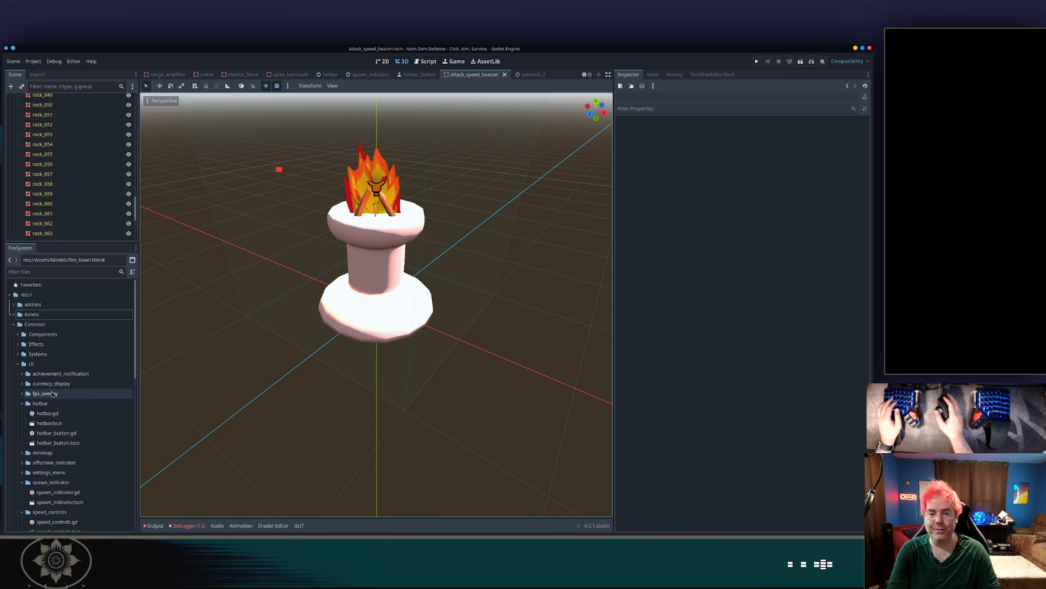
{"action": "left_click", "coordinate": [14, 324]}
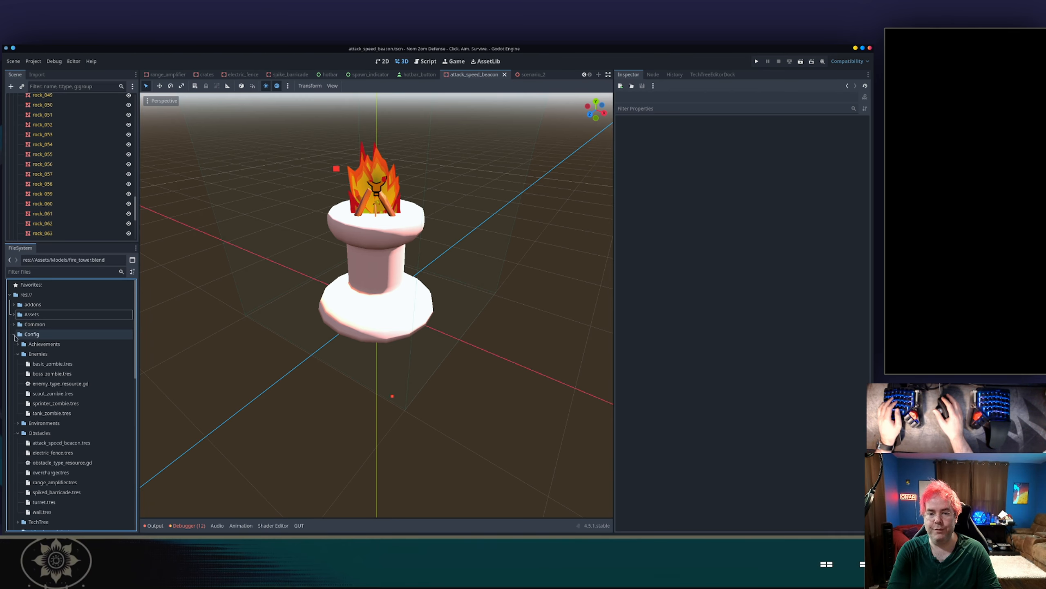
{"action": "scroll", "coordinate": [58, 392], "scroll_direction": "down", "scroll_amount": 3}
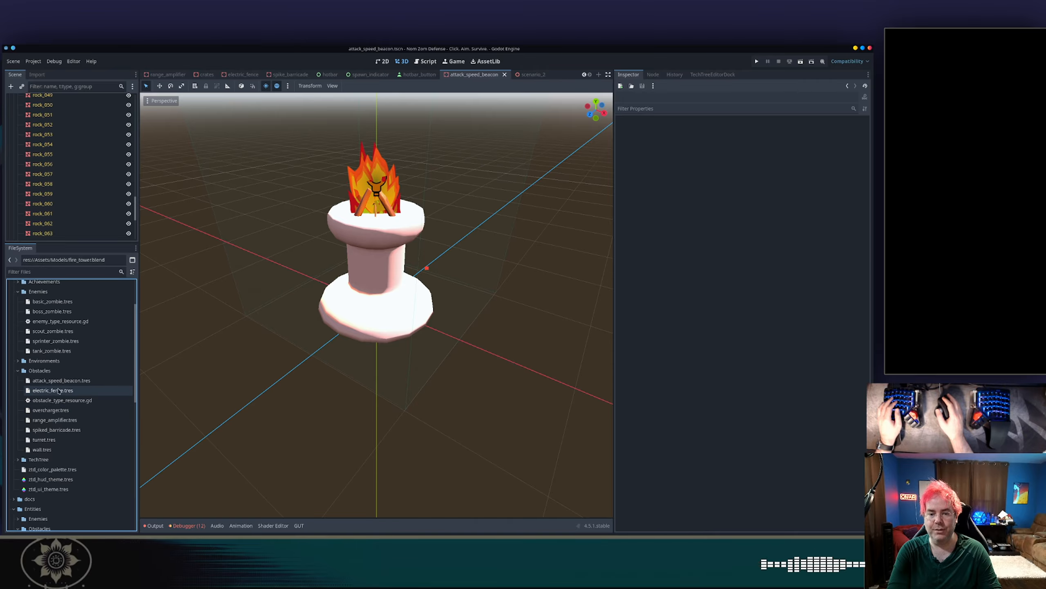
{"action": "double_click", "coordinate": [61, 380]}
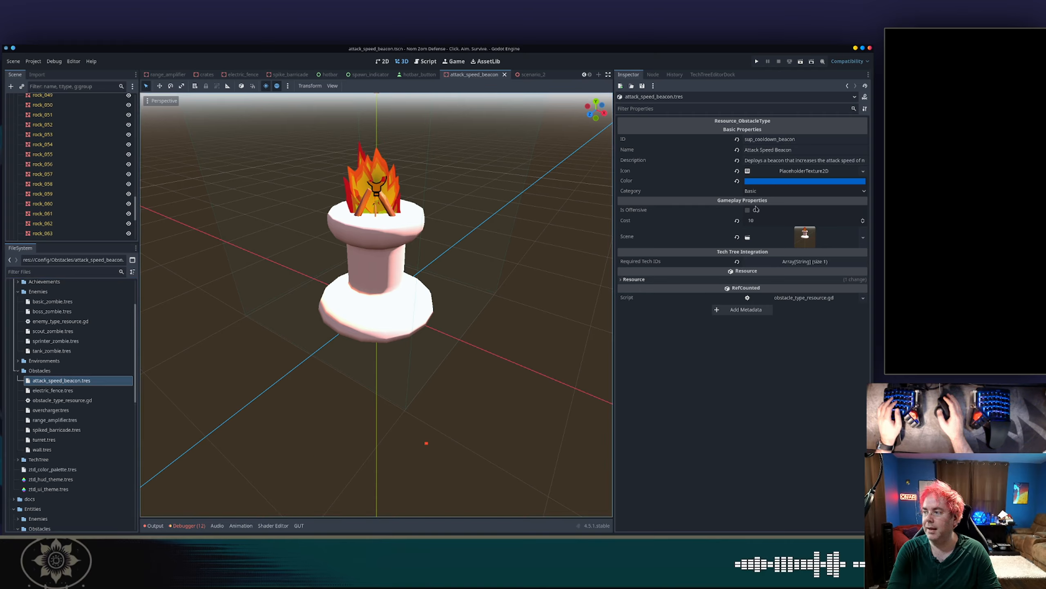
- Try to assign fire_tower.png as the Attack Speed Beacon's icon and save the change
{"action": "left_click", "coordinate": [797, 172]}
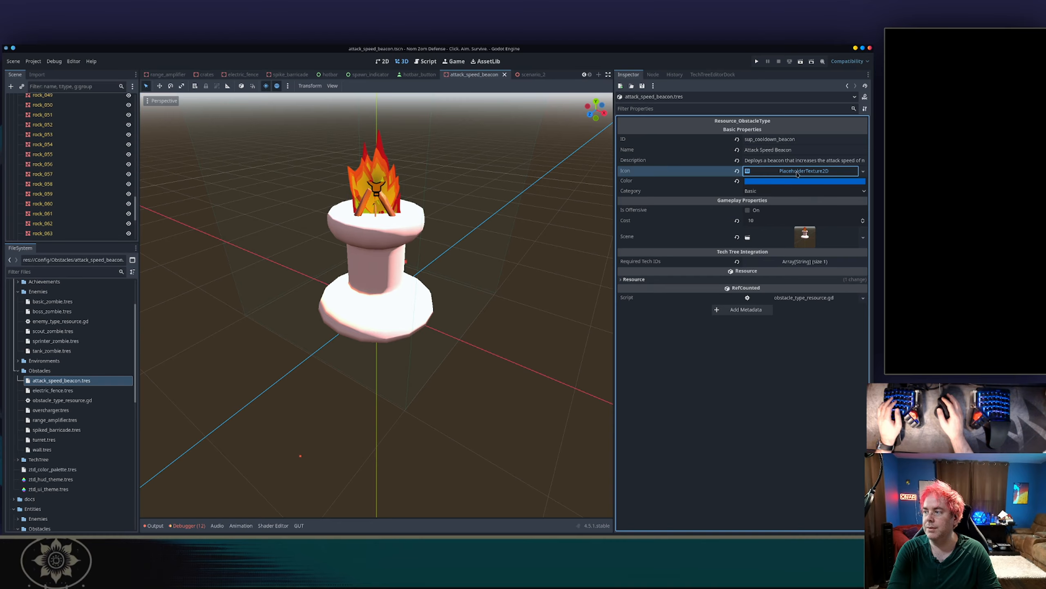
{"action": "left_click", "coordinate": [862, 170]}
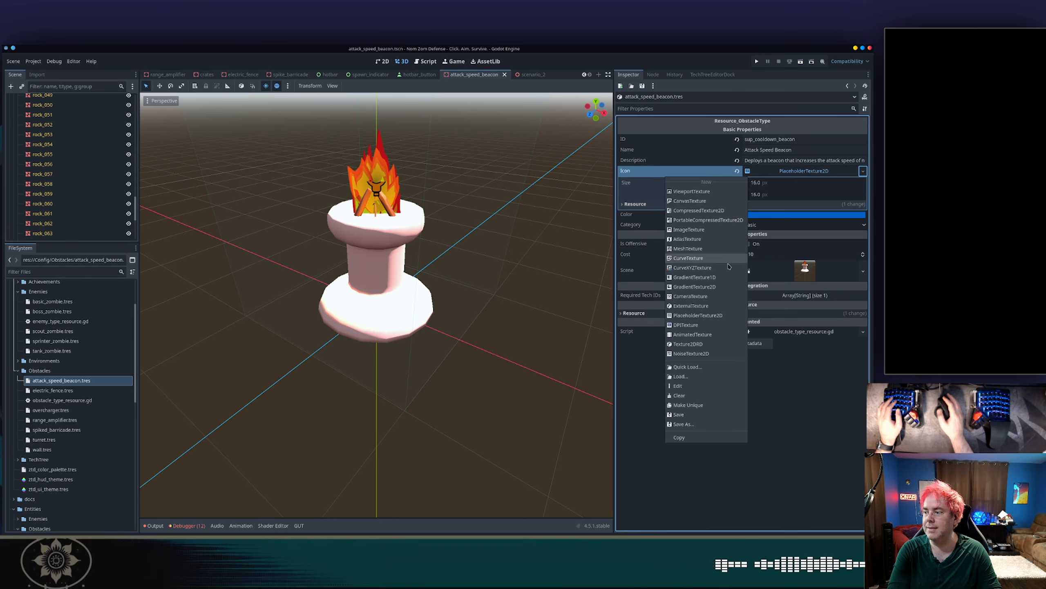
{"action": "left_click", "coordinate": [713, 366]}
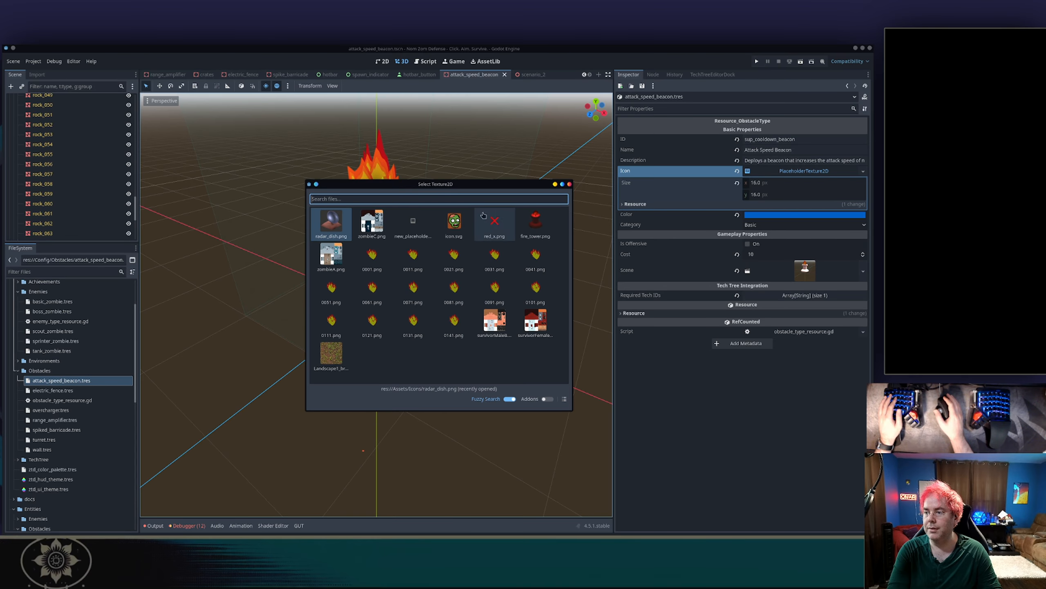
{"action": "double_click", "coordinate": [536, 223]}
{"action": "key", "text": "ctrl+s"}
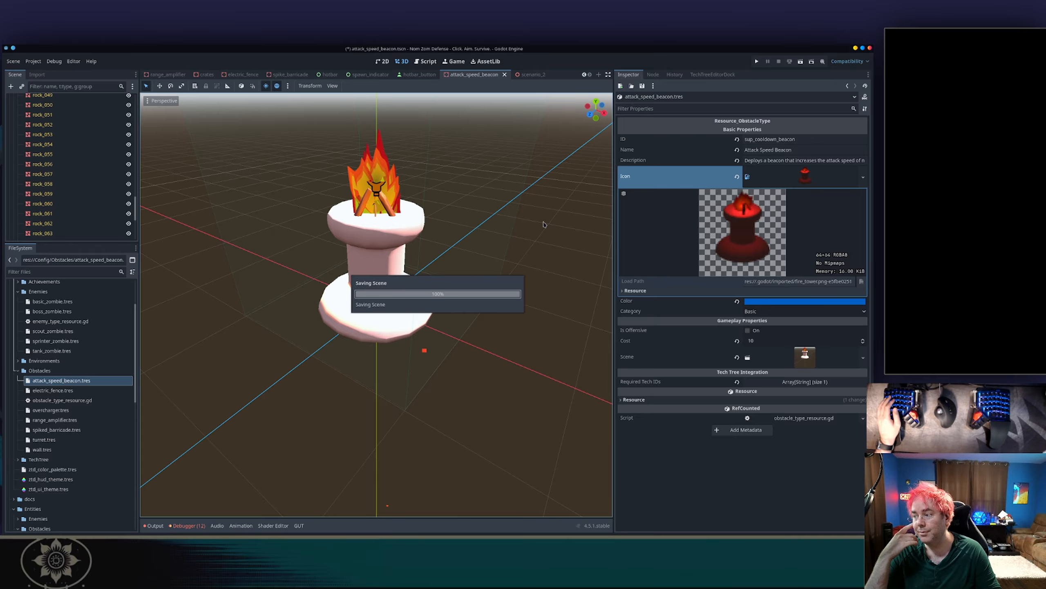
{"action": "key", "text": "alt+Tab"}
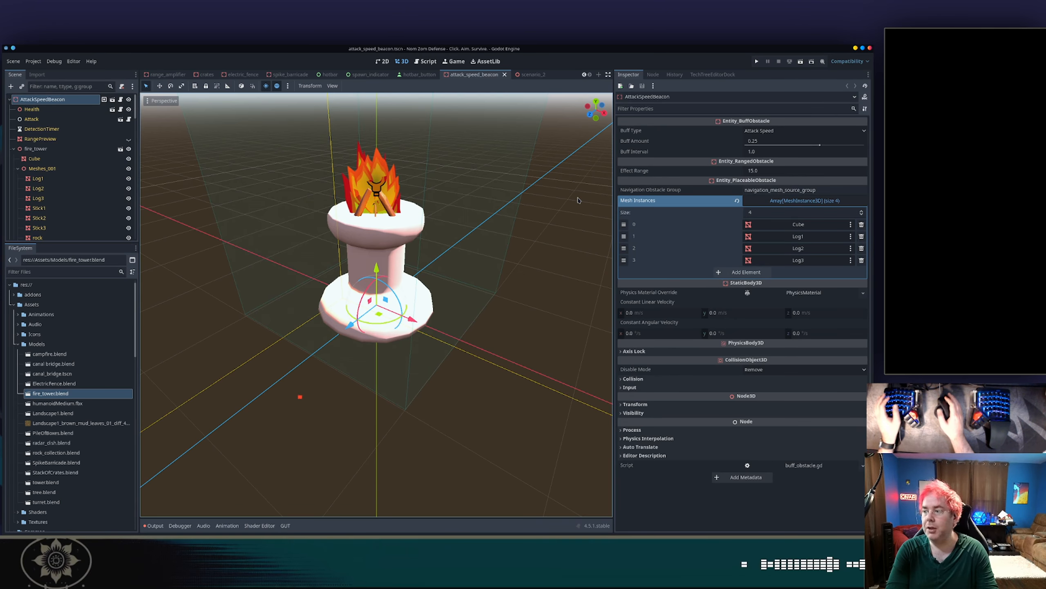
- Search the project resources for "beacon" and open attack_speed_beacon.tres from Config/Obstacles for editing
{"action": "scroll", "coordinate": [100, 356], "scroll_direction": "down", "scroll_amount": 10}
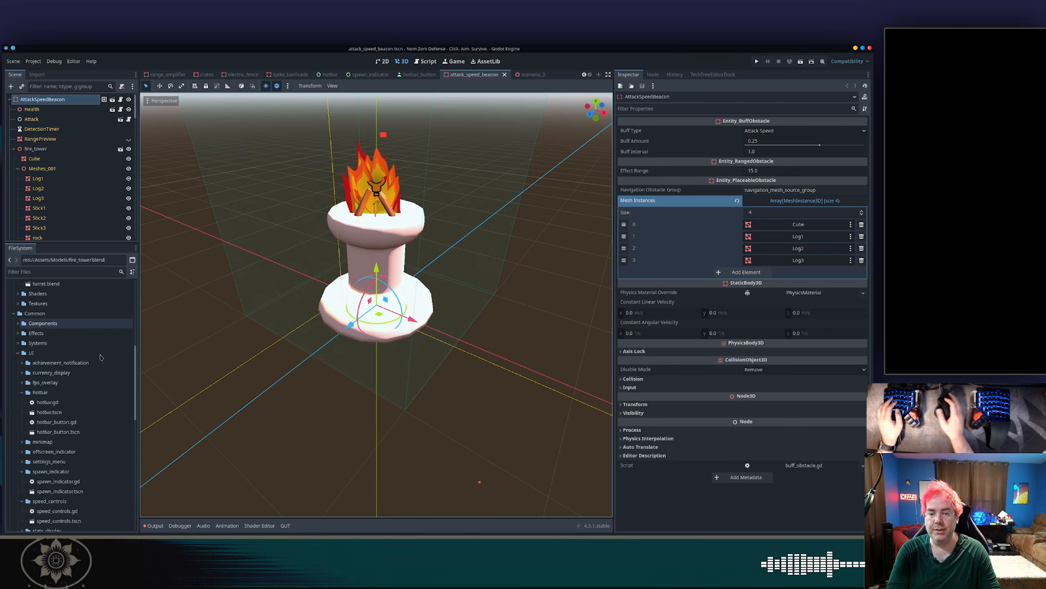
{"action": "scroll", "coordinate": [100, 357], "scroll_direction": "down", "scroll_amount": 5}
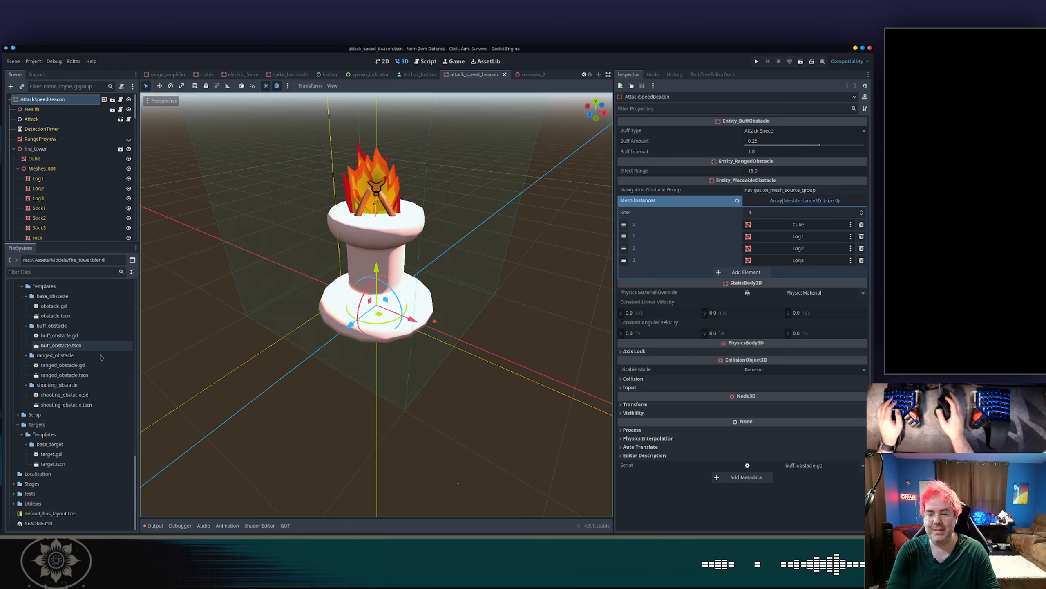
{"action": "scroll", "coordinate": [100, 356], "scroll_direction": "up", "scroll_amount": 10}
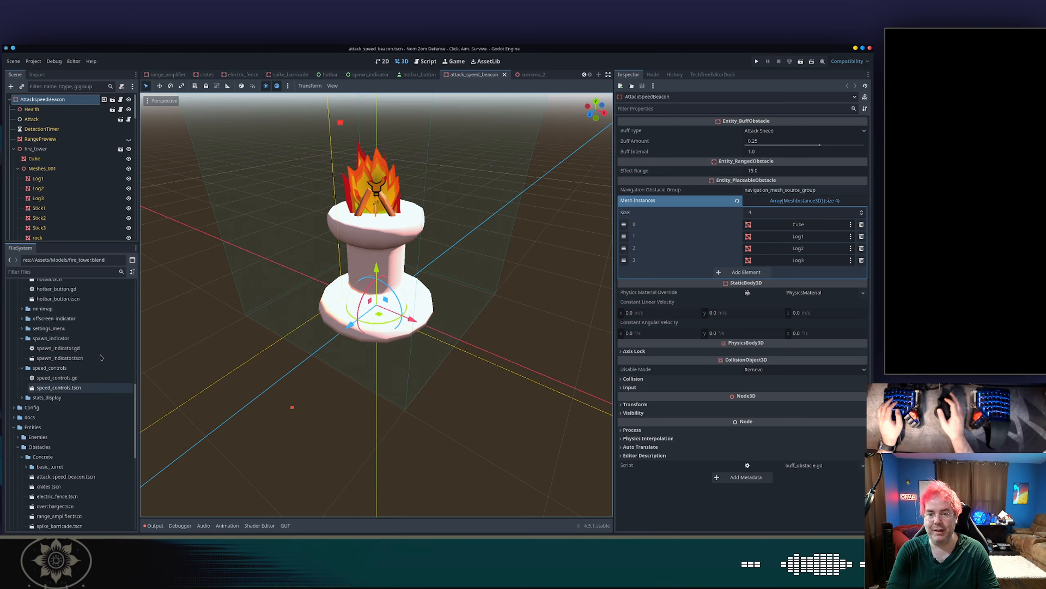
{"action": "scroll", "coordinate": [101, 356], "scroll_direction": "up", "scroll_amount": 4}
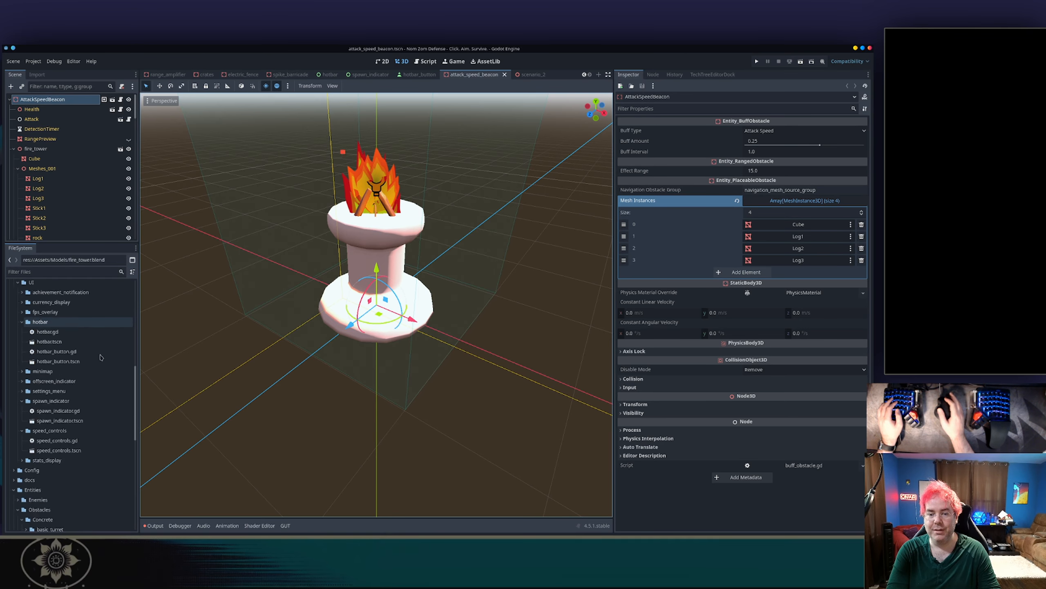
{"action": "scroll", "coordinate": [100, 357], "scroll_direction": "down", "scroll_amount": 6}
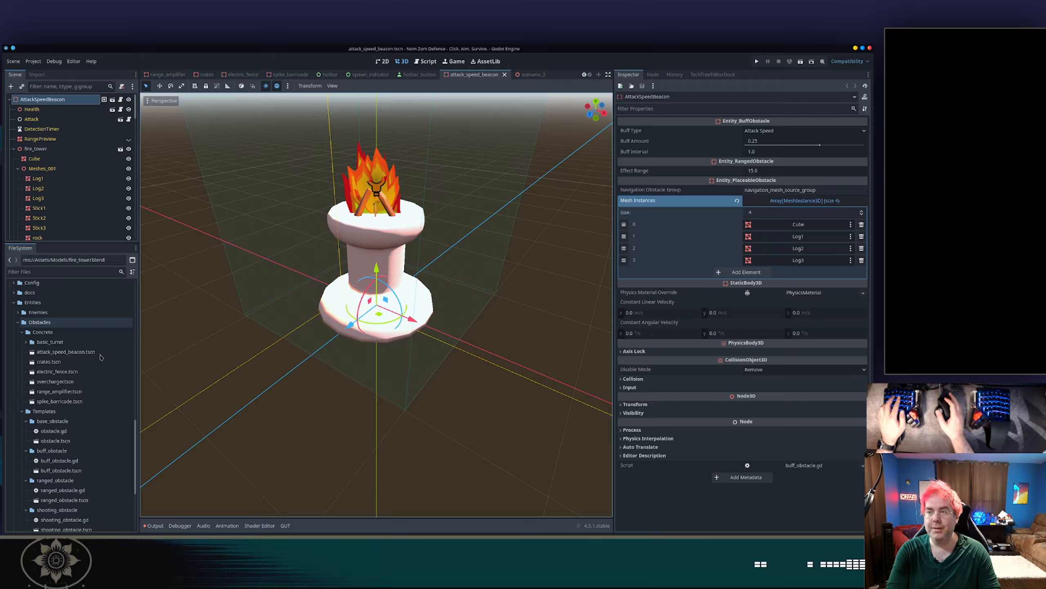
{"action": "key", "text": "shift+alt+o"}
{"action": "type", "text": "beacon"}
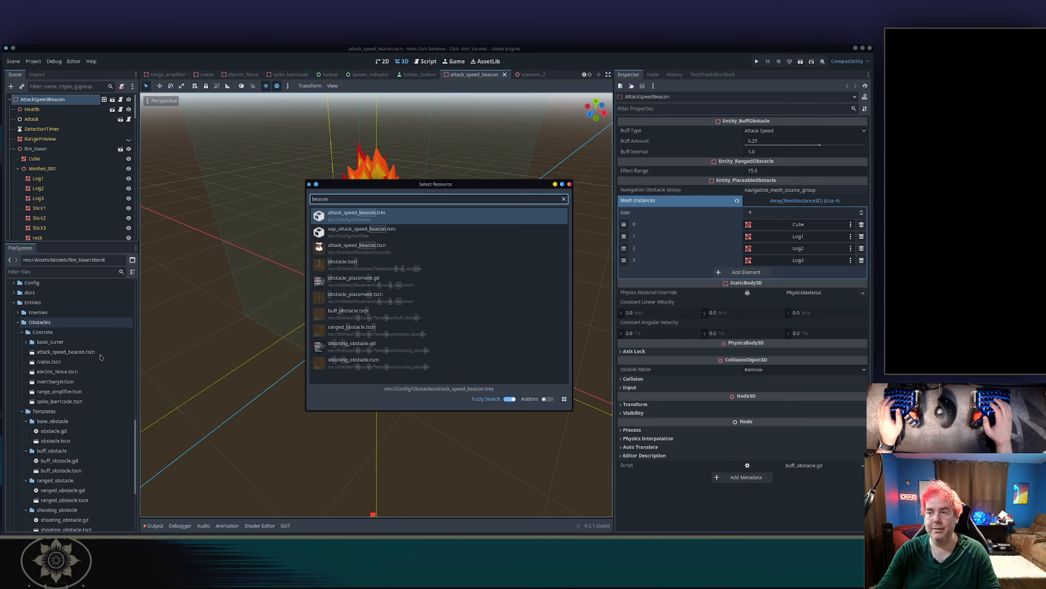
{"action": "key", "text": "Return"}
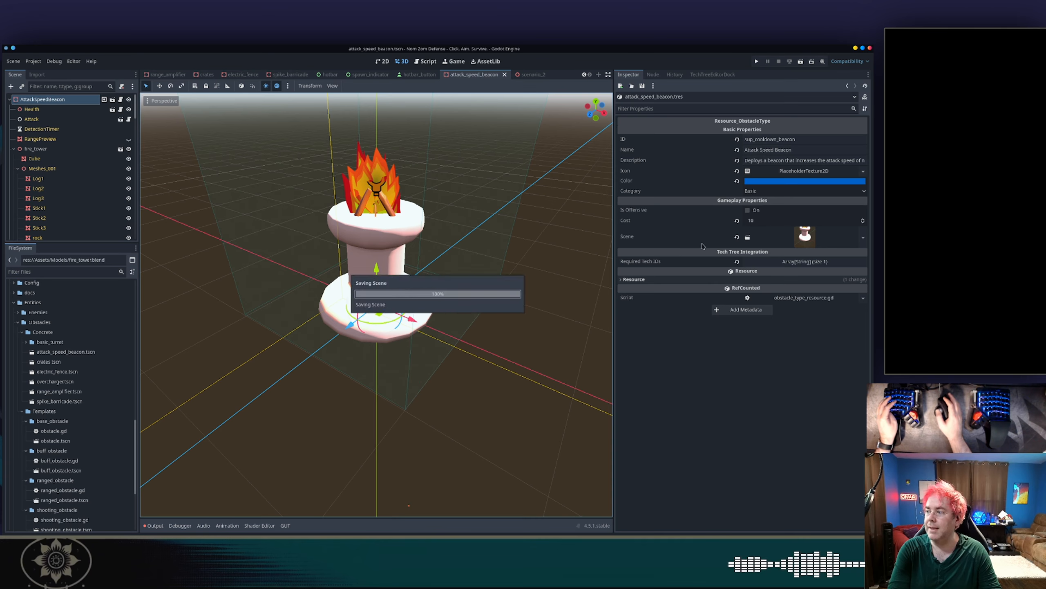
- Quick-load fire_tower.png as the Icon of the Attack Speed Beacon resource and save it
{"action": "left_click", "coordinate": [862, 171]}
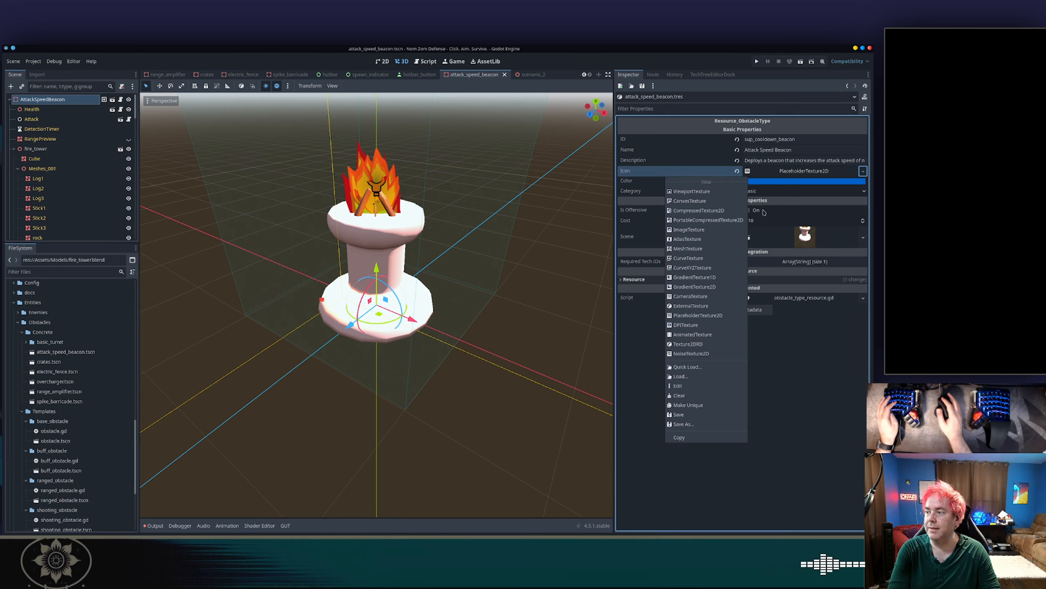
{"action": "left_click", "coordinate": [710, 367]}
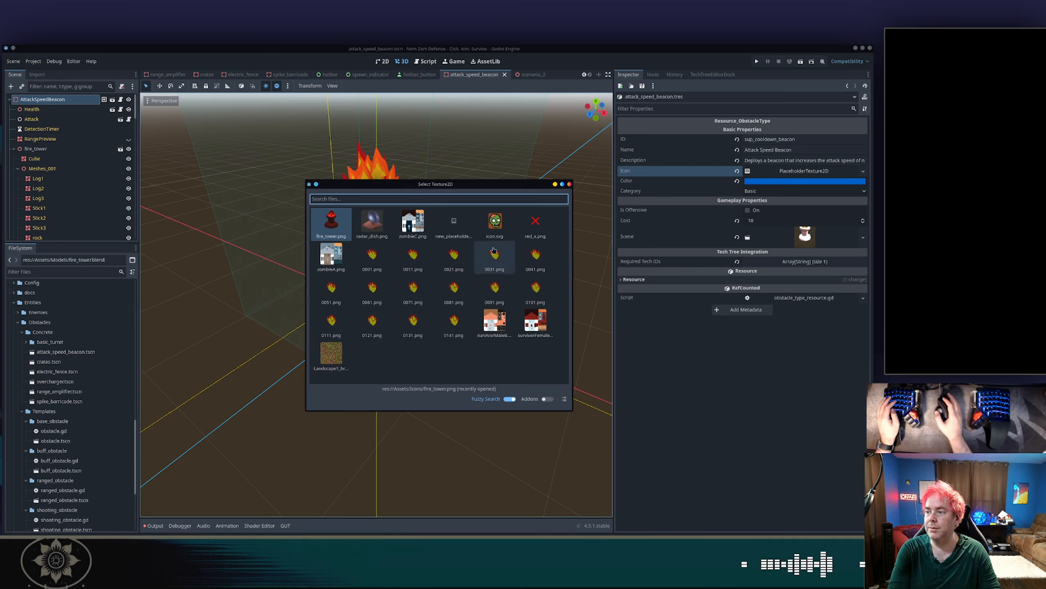
{"action": "double_click", "coordinate": [337, 227]}
{"action": "key", "text": "ctrl+s"}
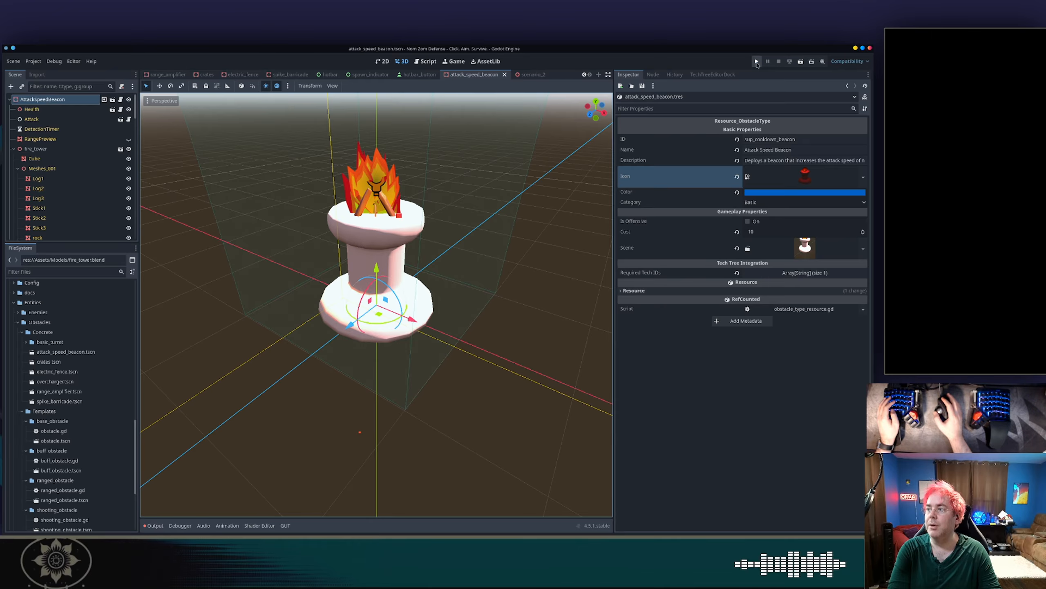
- Run the project, start a game, and play the Test Scenario level
{"action": "left_click", "coordinate": [756, 62]}
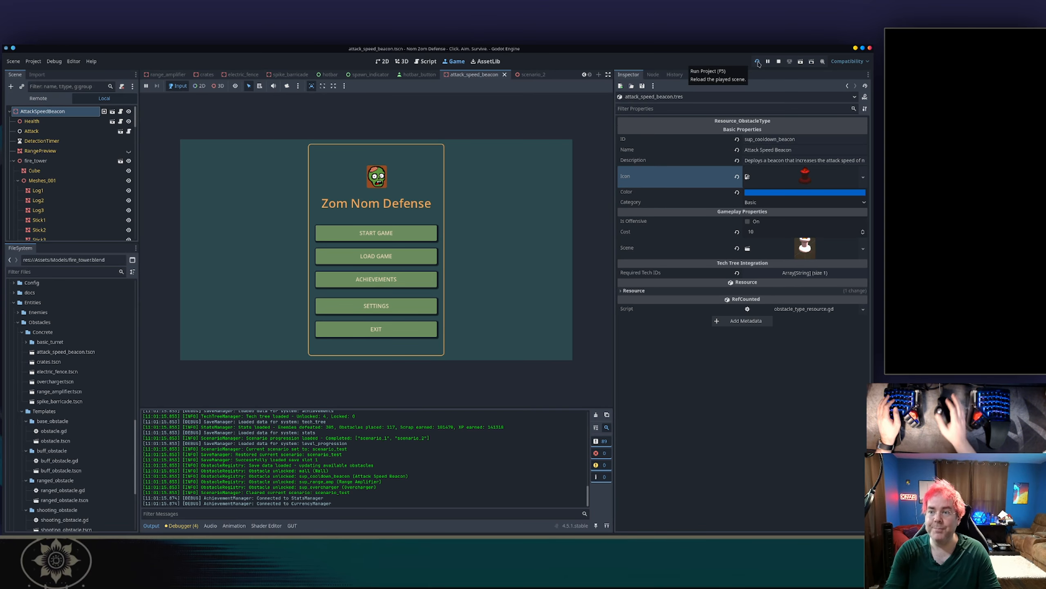
{"action": "left_click", "coordinate": [375, 233]}
{"action": "scroll", "coordinate": [427, 227], "scroll_direction": "down", "scroll_amount": 2}
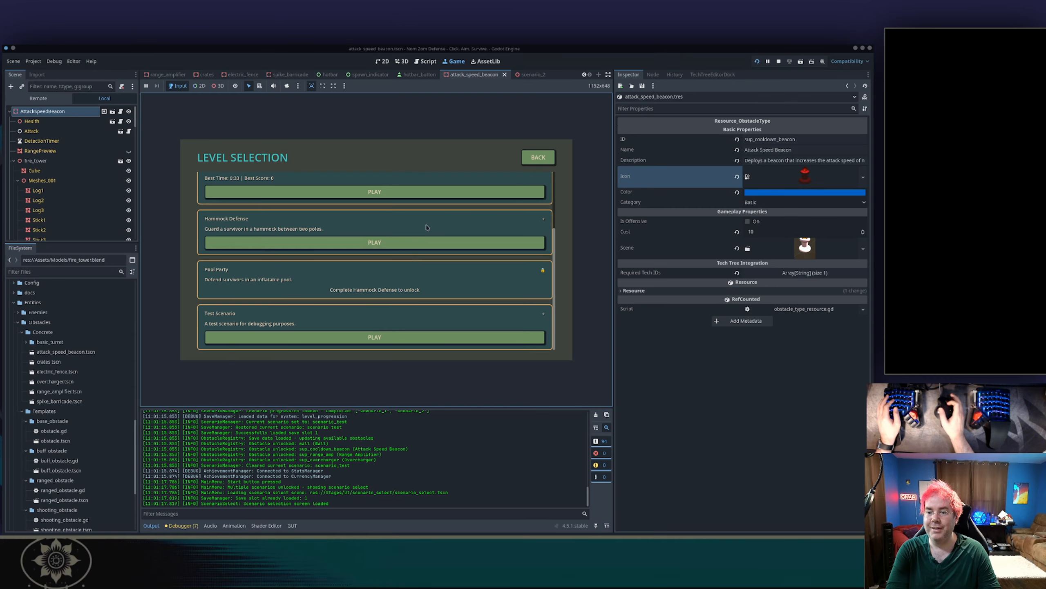
{"action": "left_click", "coordinate": [374, 337]}
- Place two Attack Speed Beacons from hotbar slot 2 on the ground near the survivor
{"action": "left_click", "coordinate": [220, 343]}
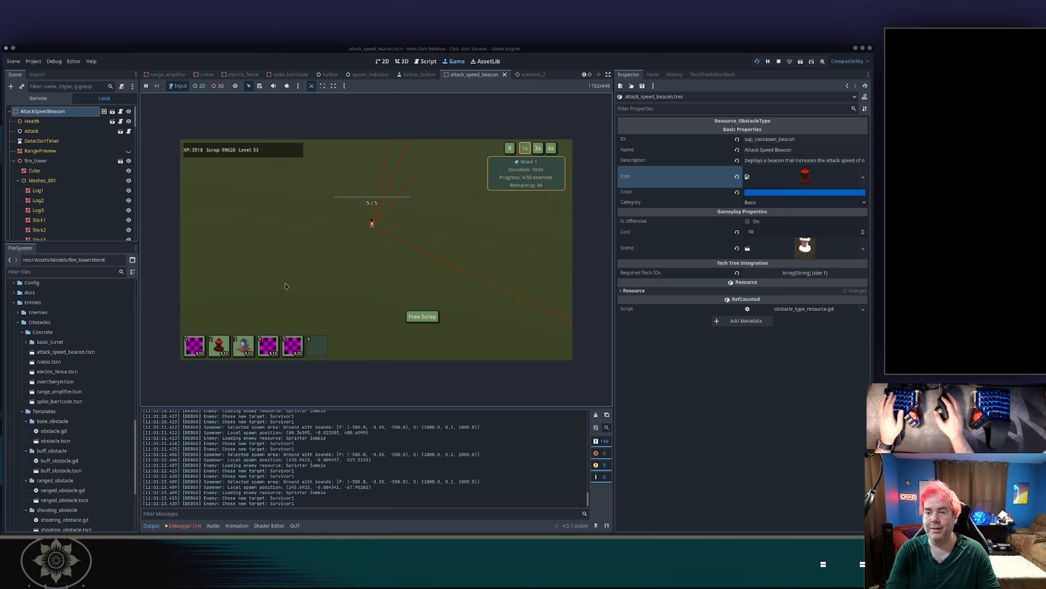
{"action": "key", "text": "2"}
{"action": "key", "text": "2"}
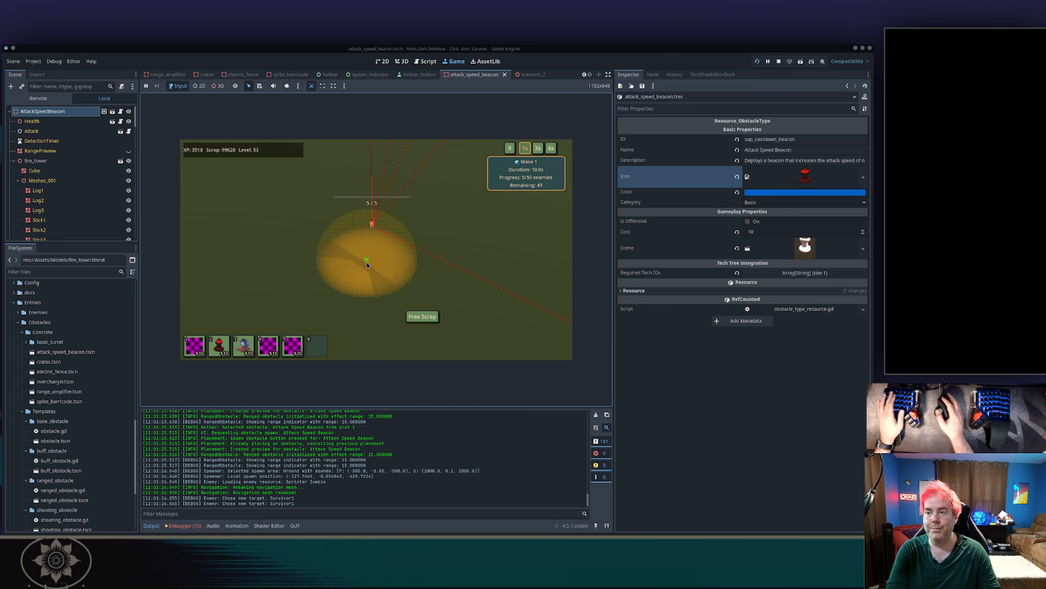
{"action": "left_click", "coordinate": [352, 274]}
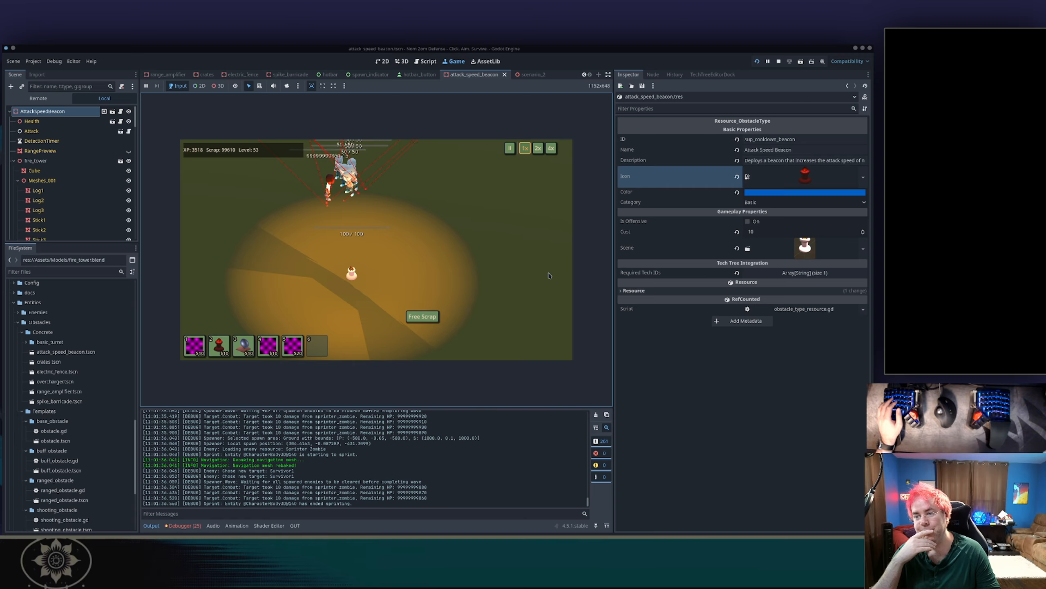
{"action": "mouse_move", "coordinate": [349, 282]}
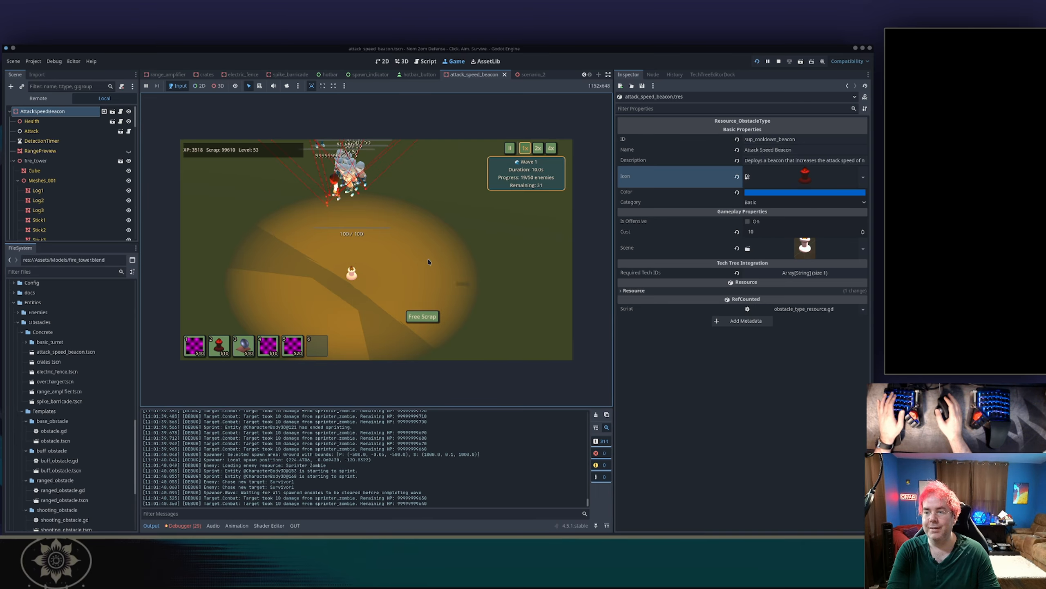
{"action": "key", "text": "2"}
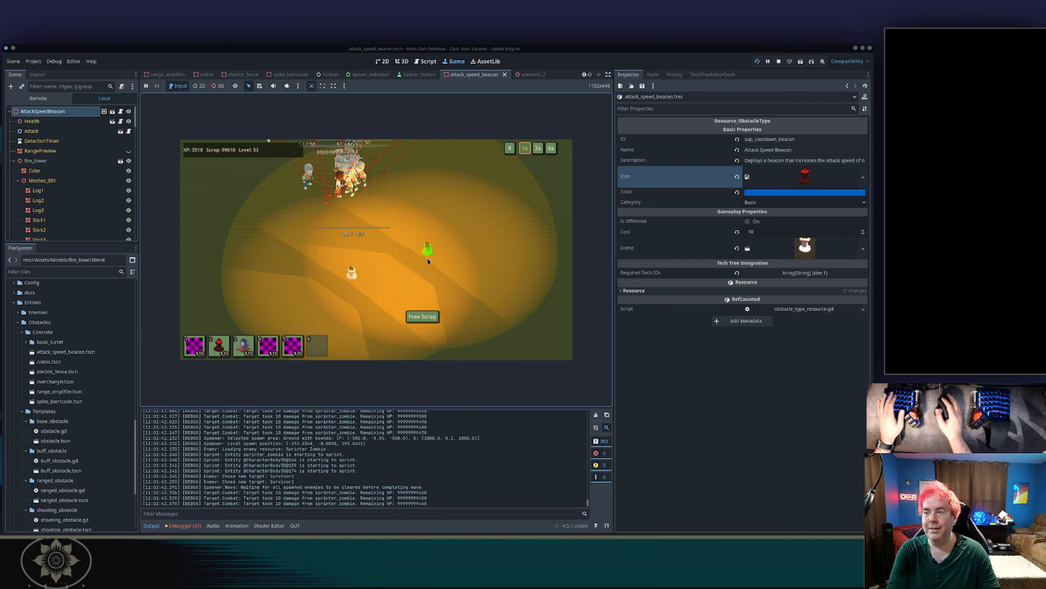
{"action": "left_click", "coordinate": [428, 261]}
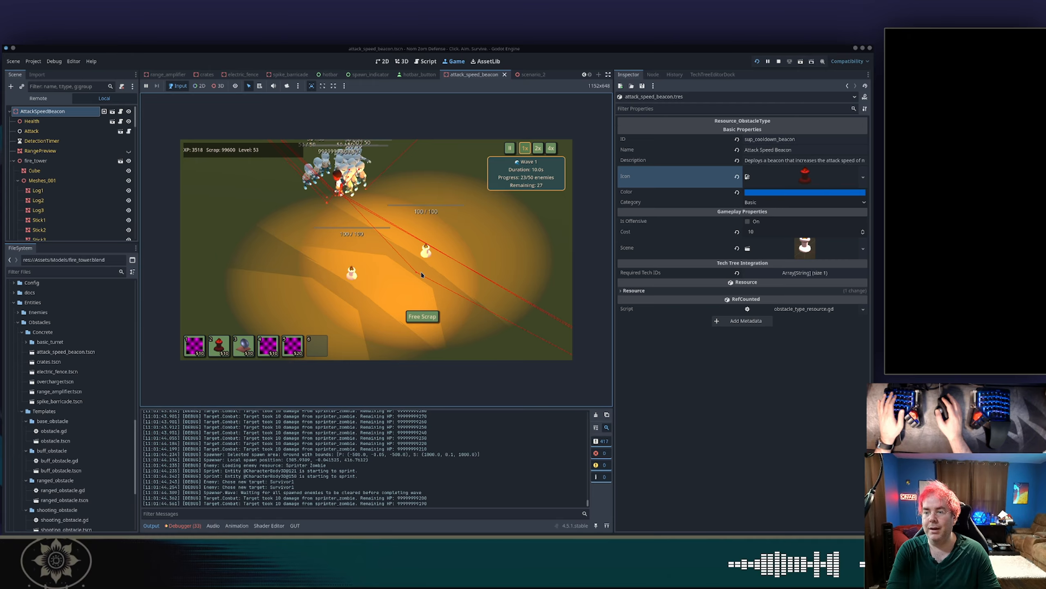
- Pause the running game and close Blender's Image Editor window showing the rendered icon
{"action": "key", "text": "Escape"}
{"action": "key", "text": "alt+Tab"}
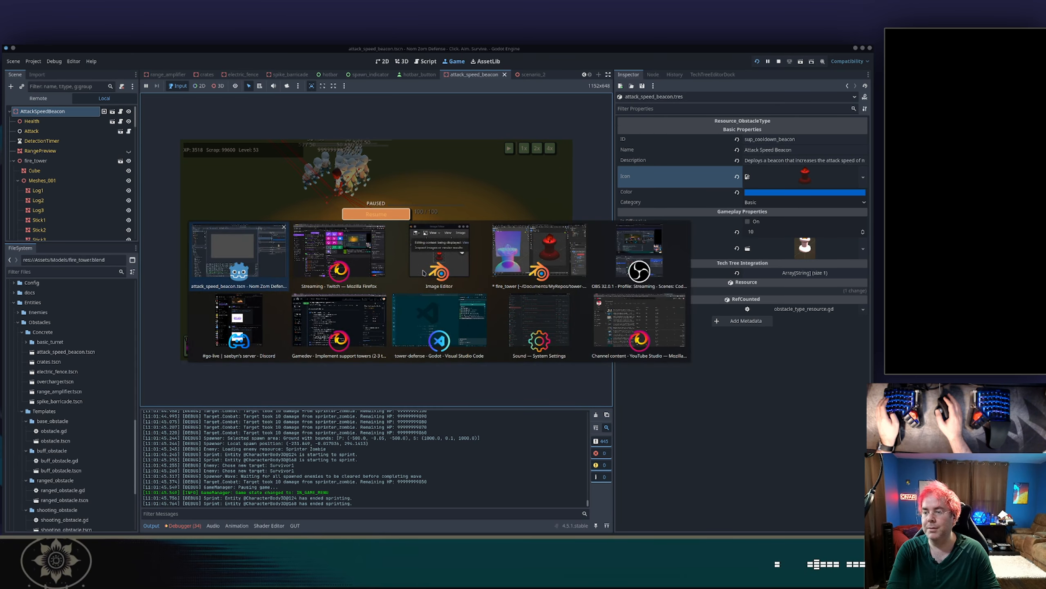
{"action": "key", "text": "alt+Tab"}
{"action": "key", "text": "alt+Tab"}
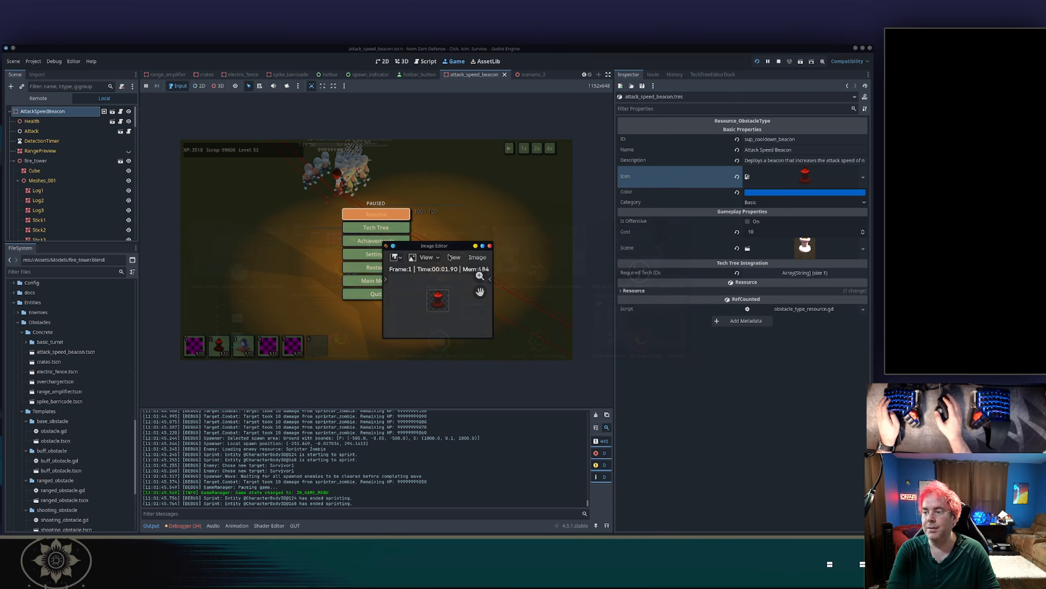
{"action": "left_click", "coordinate": [489, 247]}
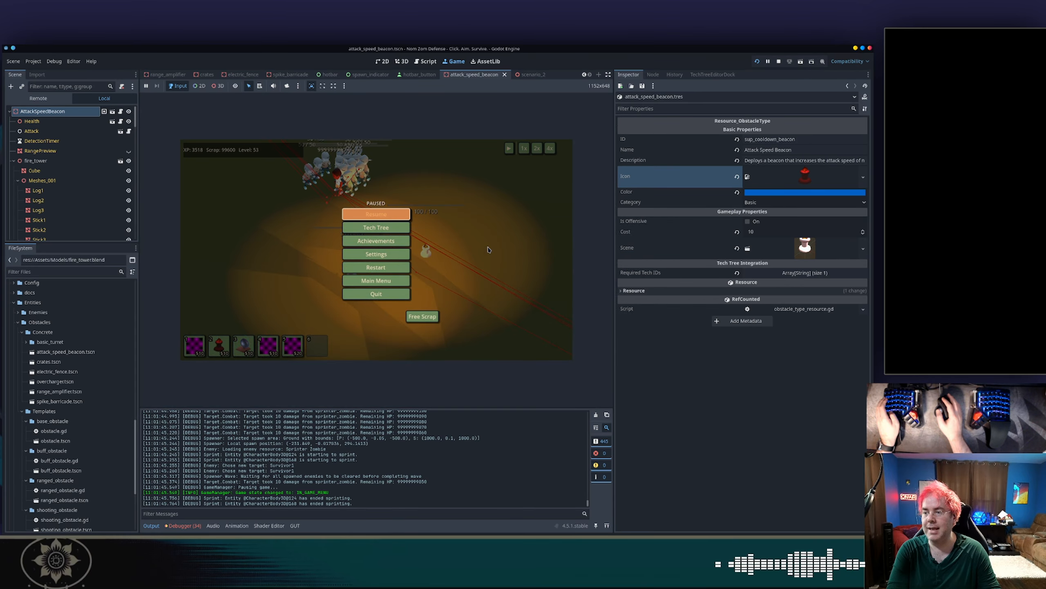
- Switch to Blender, delete the Point light from the Meshes collection, and save fire_tower.blend
{"action": "key", "text": "alt+Tab"}
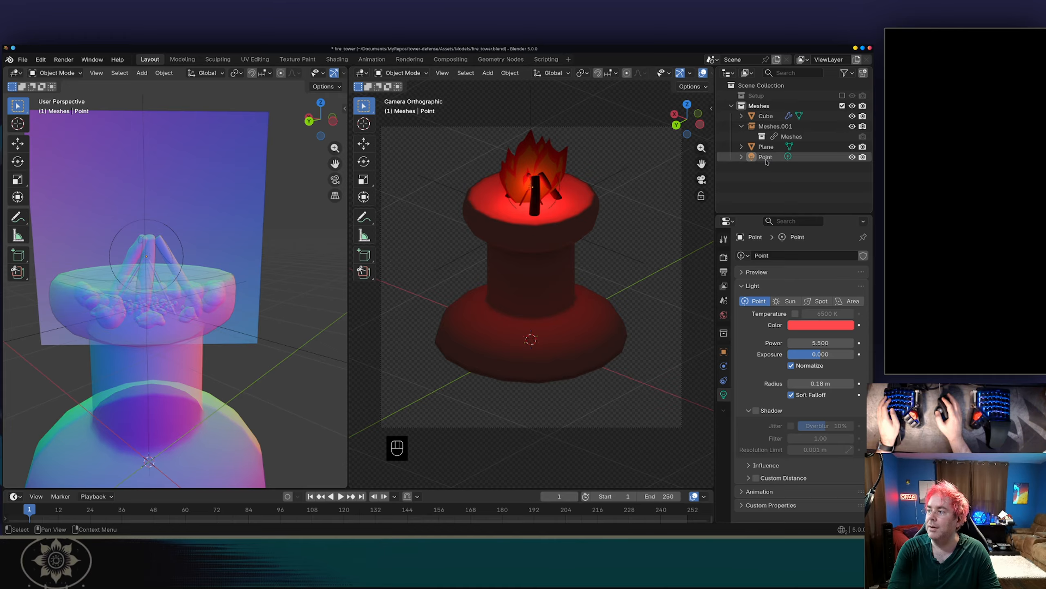
{"action": "key", "text": "x"}
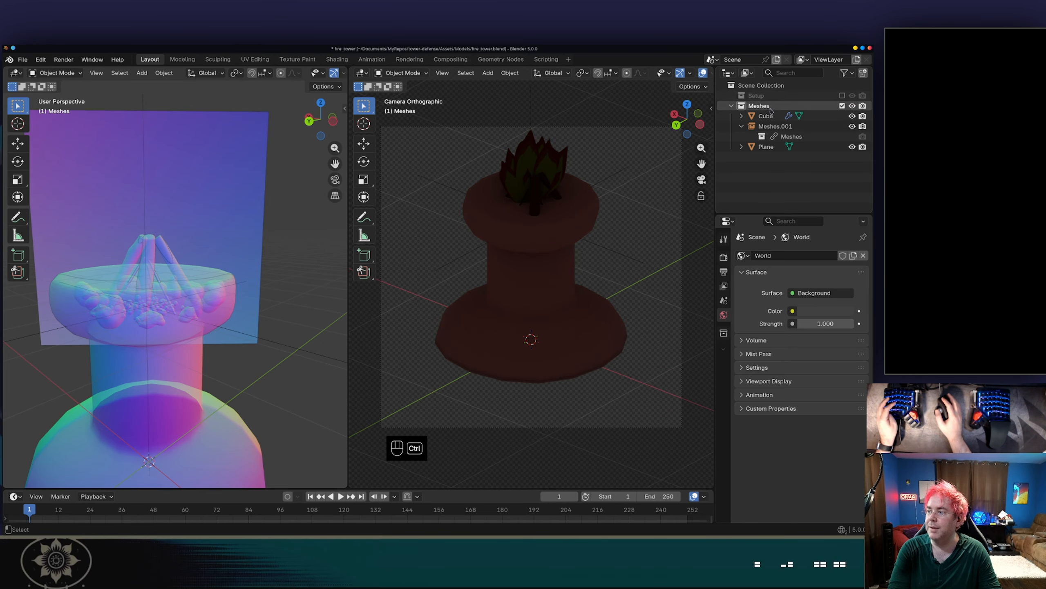
{"action": "key", "text": "ctrl+s"}
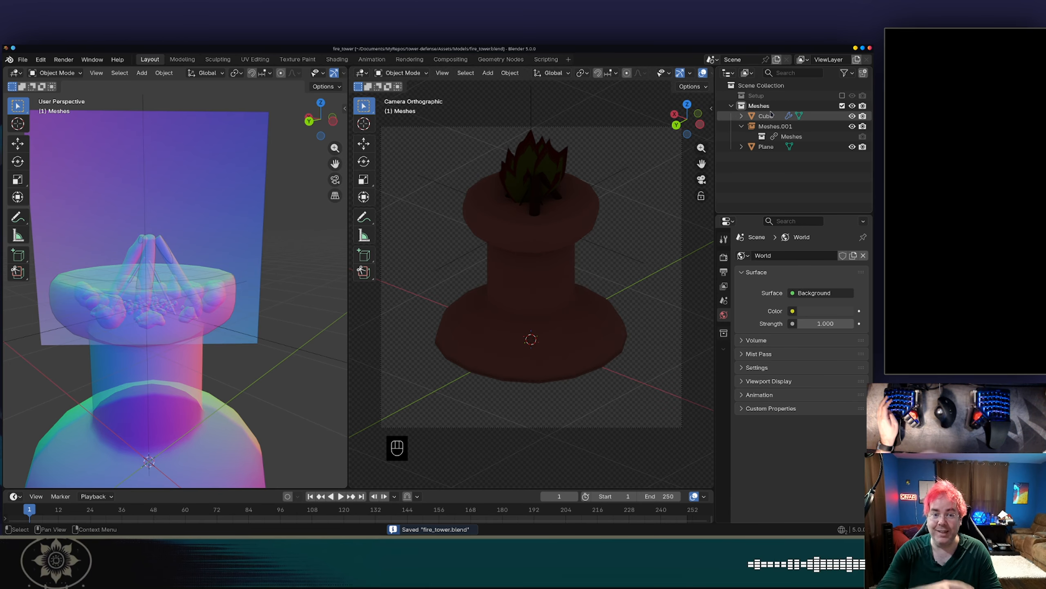
- Return to Godot, resume the game briefly, quit it from the pause menu, and save the attack_speed_beacon scene
{"action": "key", "text": "alt+Tab"}
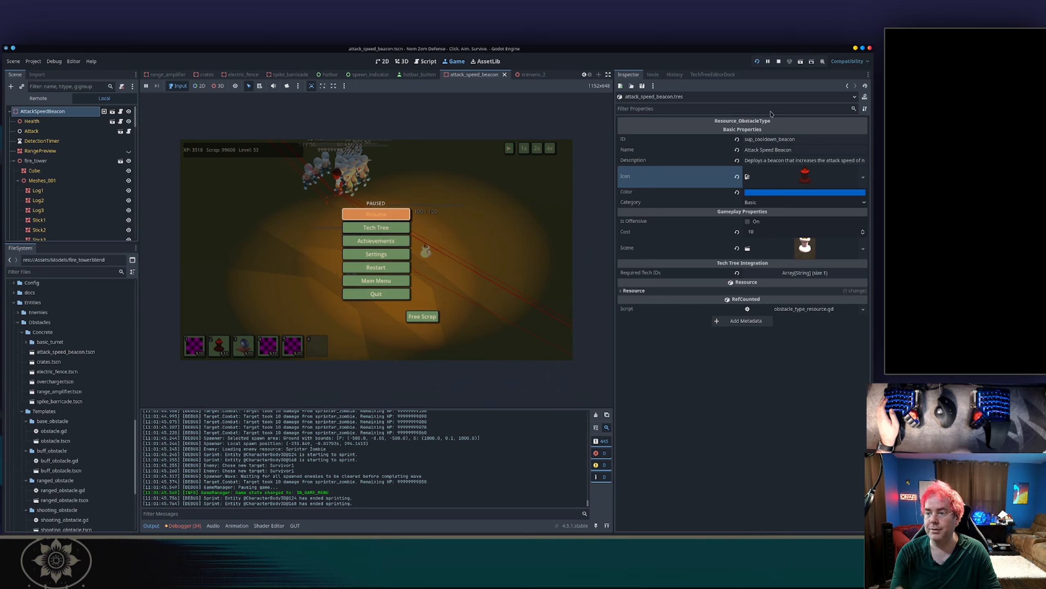
{"action": "left_click", "coordinate": [506, 216]}
{"action": "key", "text": "Escape"}
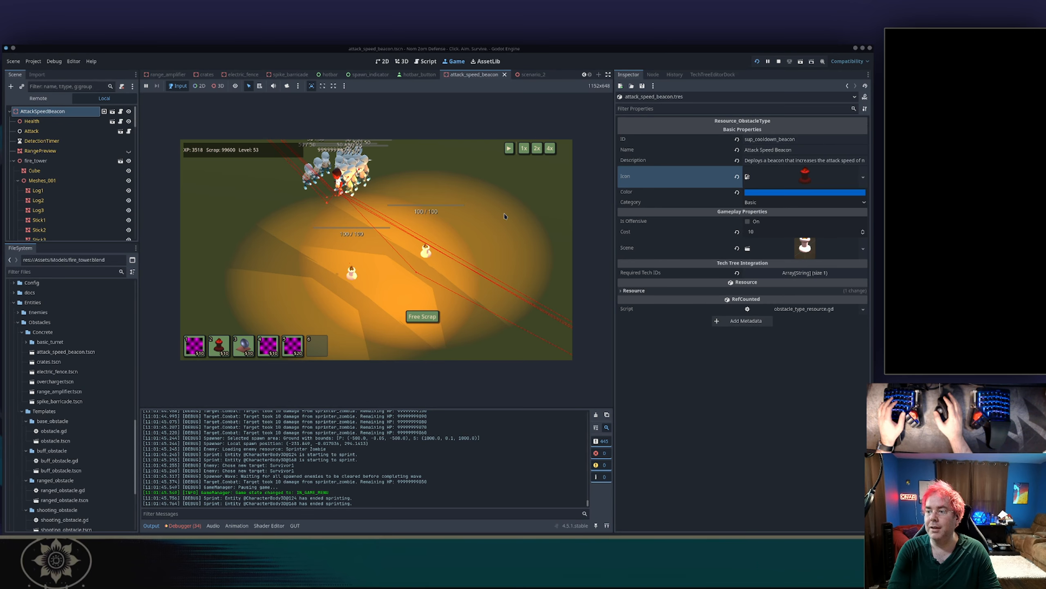
{"action": "key", "text": "Escape"}
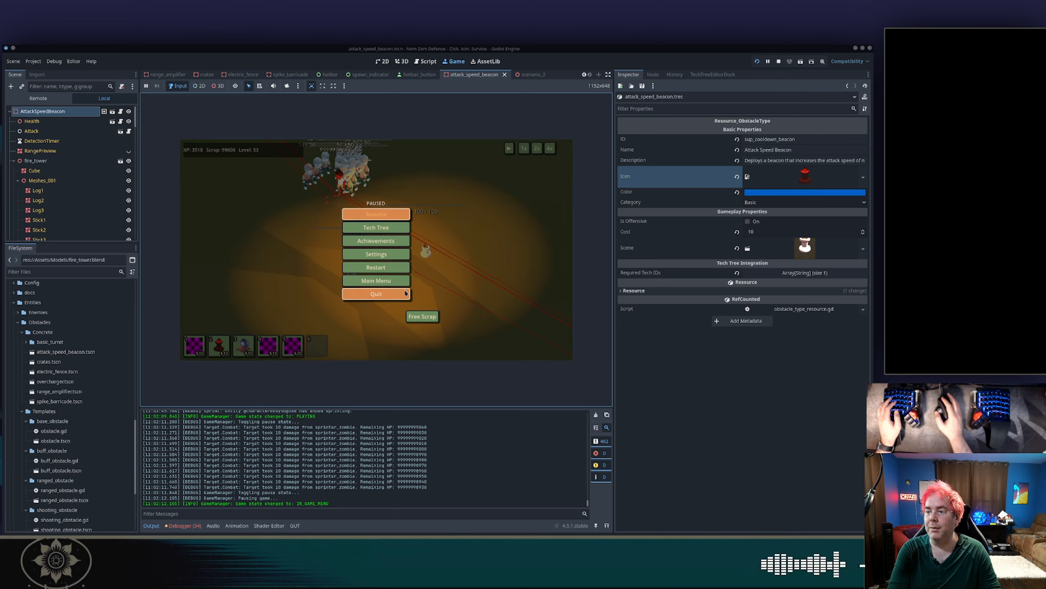
{"action": "left_click", "coordinate": [376, 294]}
{"action": "key", "text": "ctrl+s"}
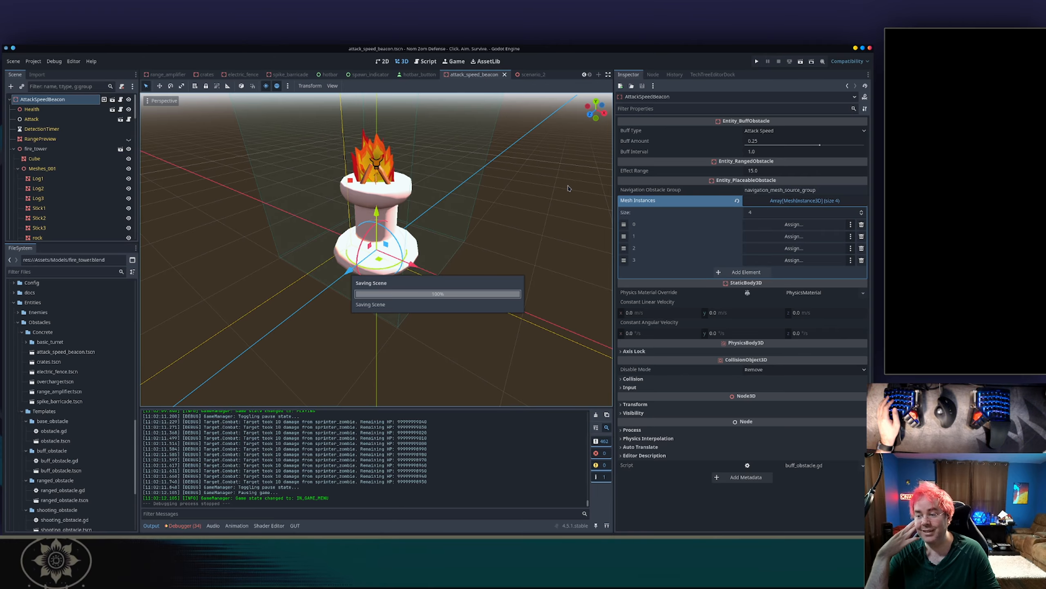
- Run the game in Godot, start the Test Scenario, preview the Attack Speed Beacon from hotbar slot 2, and quit from the pause menu
{"action": "key", "text": "alt+Tab"}
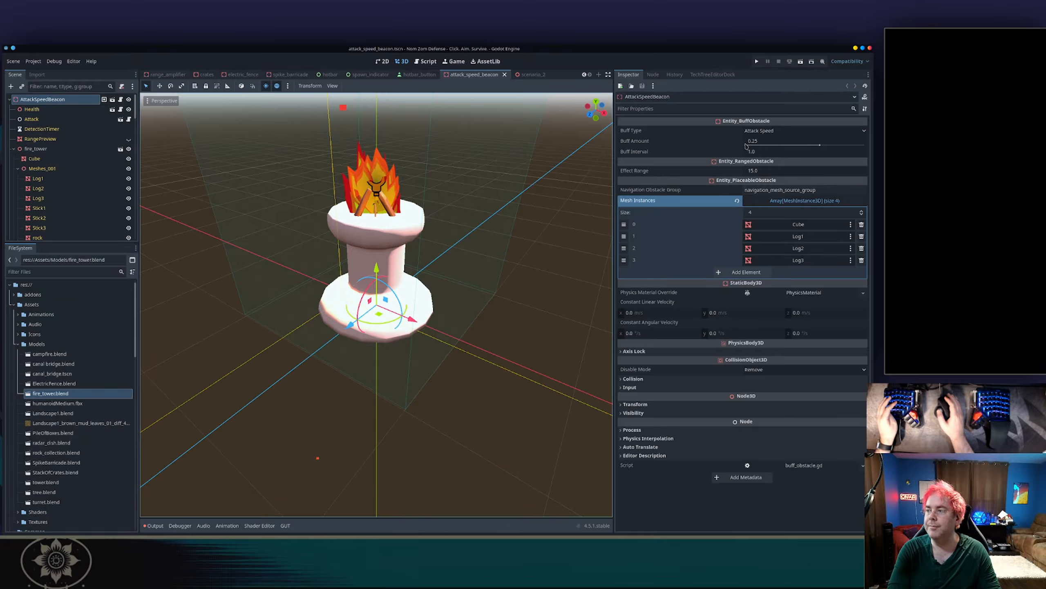
{"action": "left_click", "coordinate": [757, 62]}
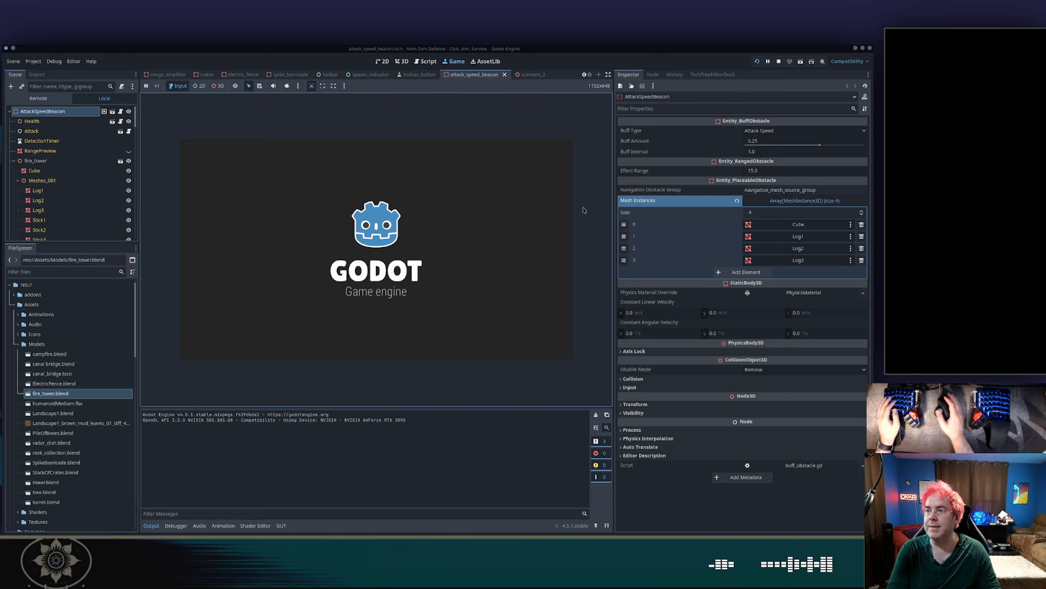
{"action": "left_click", "coordinate": [366, 233]}
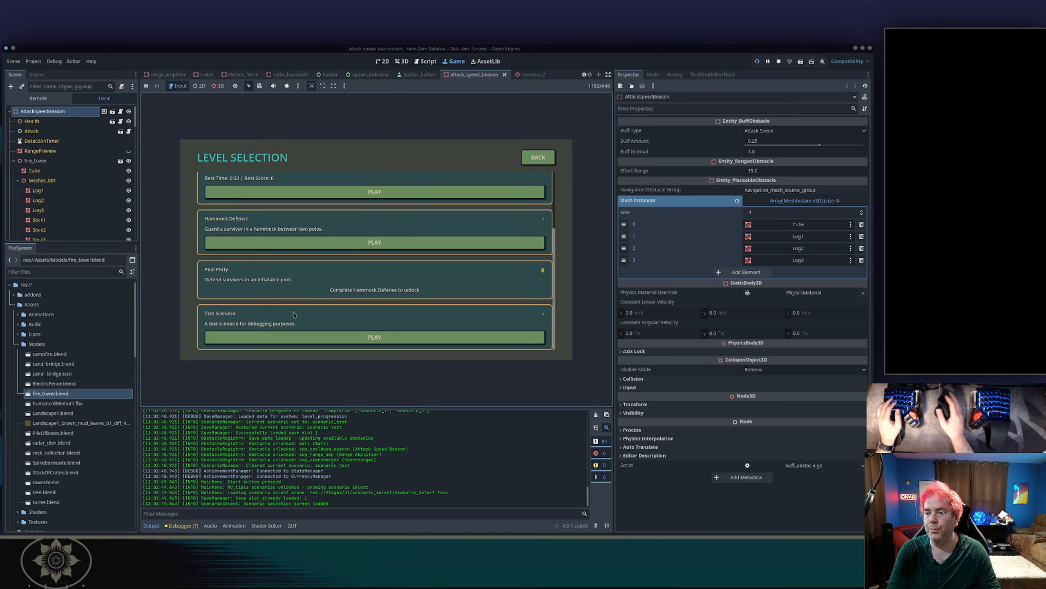
{"action": "left_click", "coordinate": [292, 335]}
{"action": "key", "text": "2"}
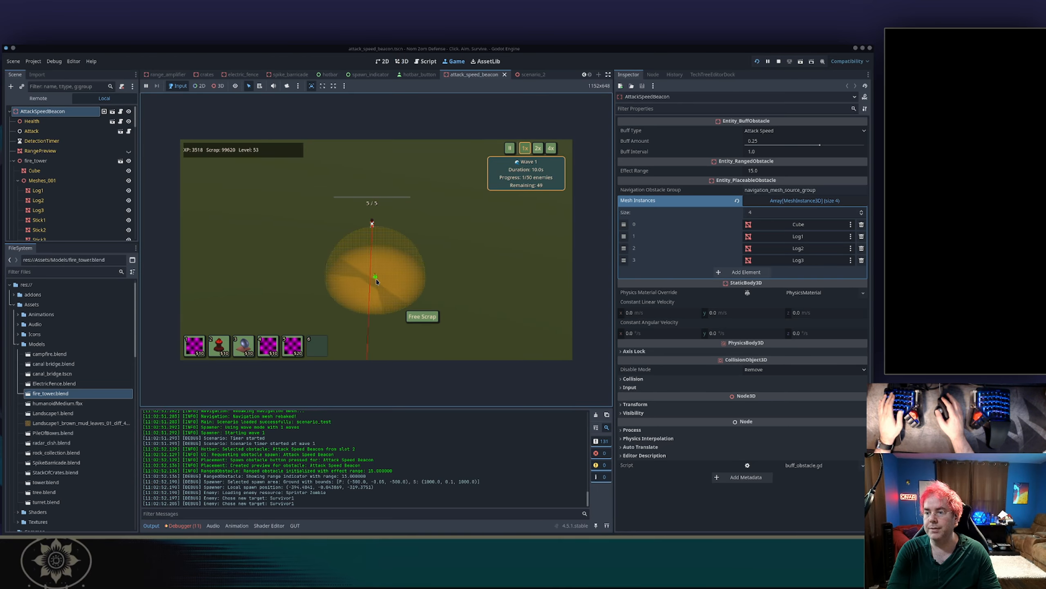
{"action": "key", "text": "Escape"}
{"action": "left_click", "coordinate": [393, 294]}
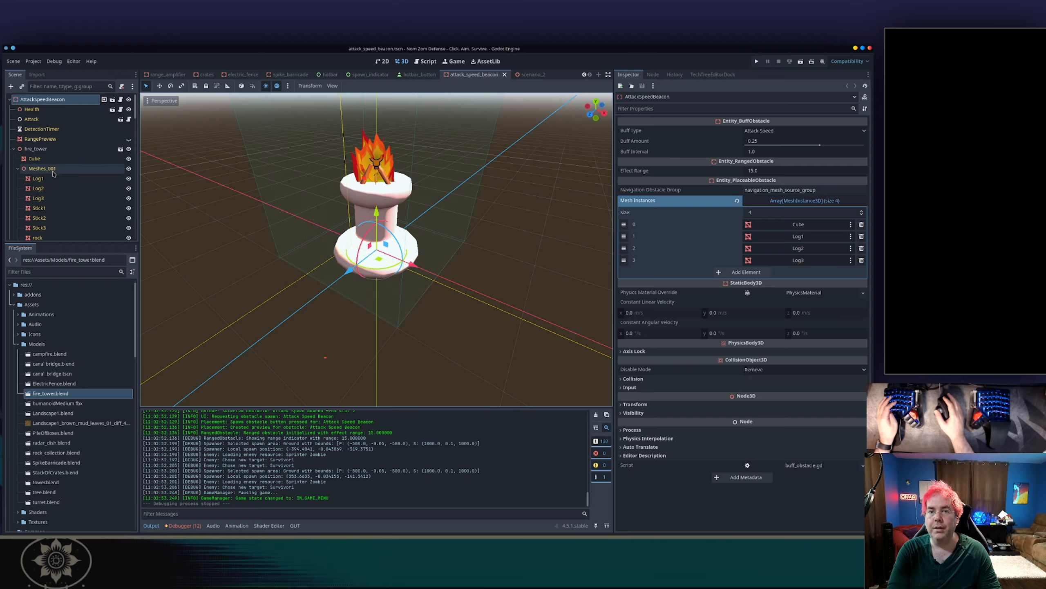
- Select fire_tower's Plane node, switch to Blender to hide the Plane object, and save fire_tower.blend
{"action": "left_click", "coordinate": [17, 169]}
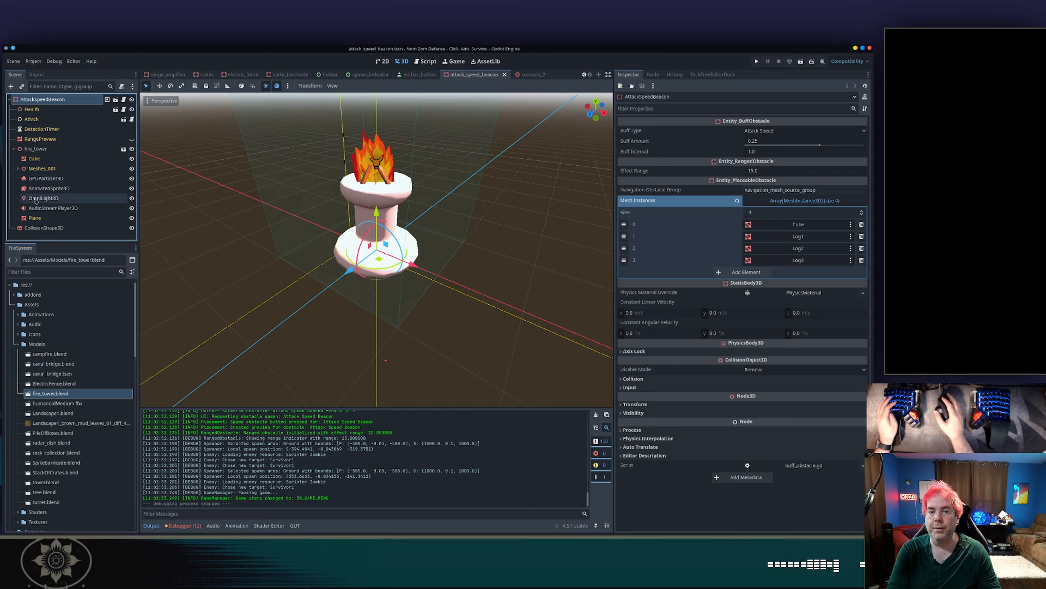
{"action": "left_click", "coordinate": [41, 218]}
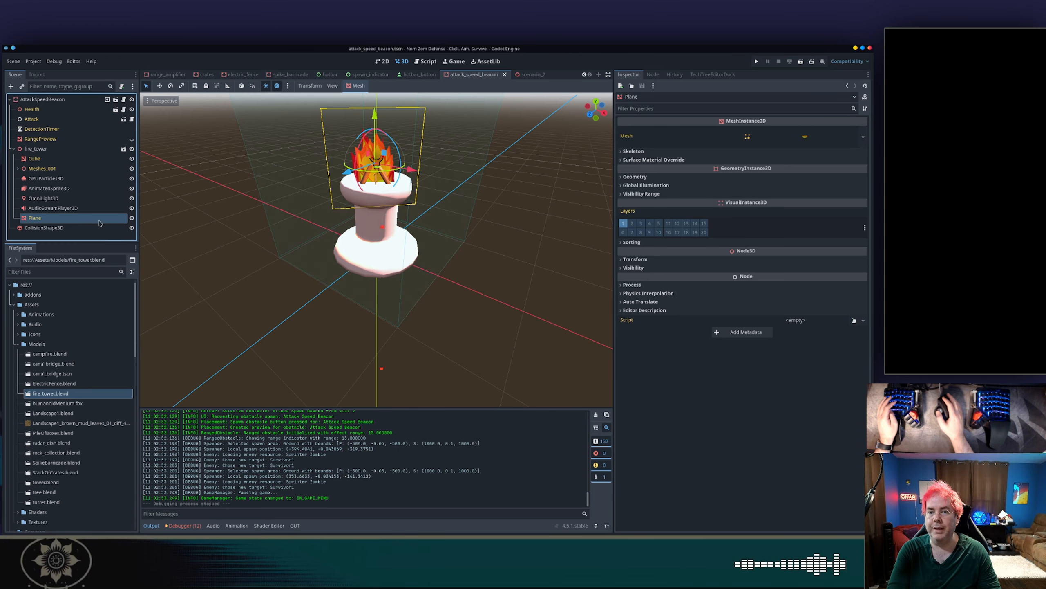
{"action": "key", "text": "alt+Tab"}
{"action": "key", "text": "alt+Tab"}
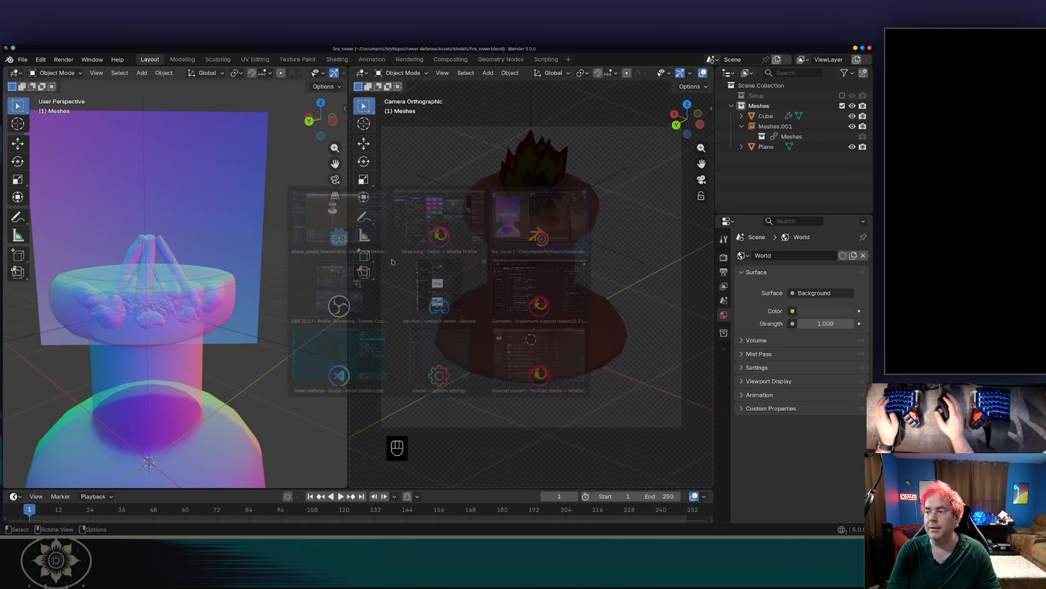
{"action": "left_click", "coordinate": [851, 148]}
{"action": "key", "text": "ctrl+s"}
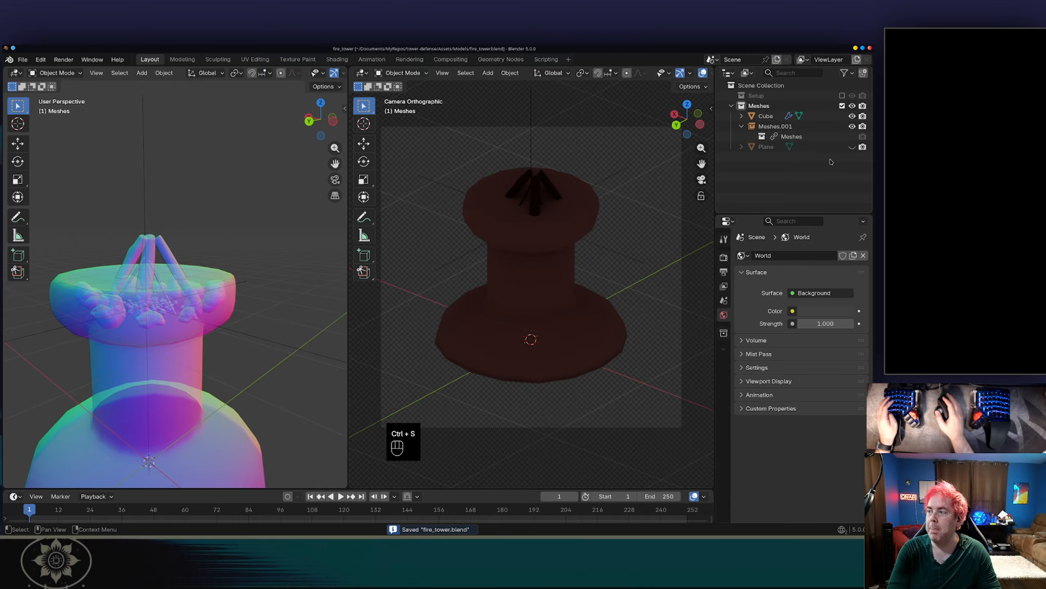
- Return to Godot and inspect the AnimatedSprite3D node under fire_tower
{"action": "key", "text": "alt+Tab"}
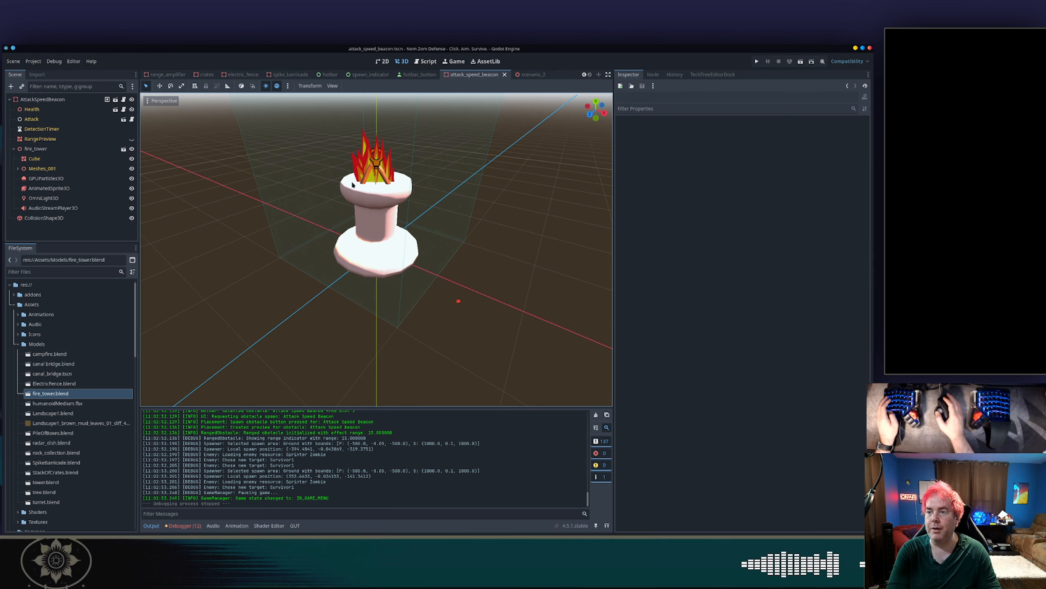
{"action": "left_click", "coordinate": [68, 189]}
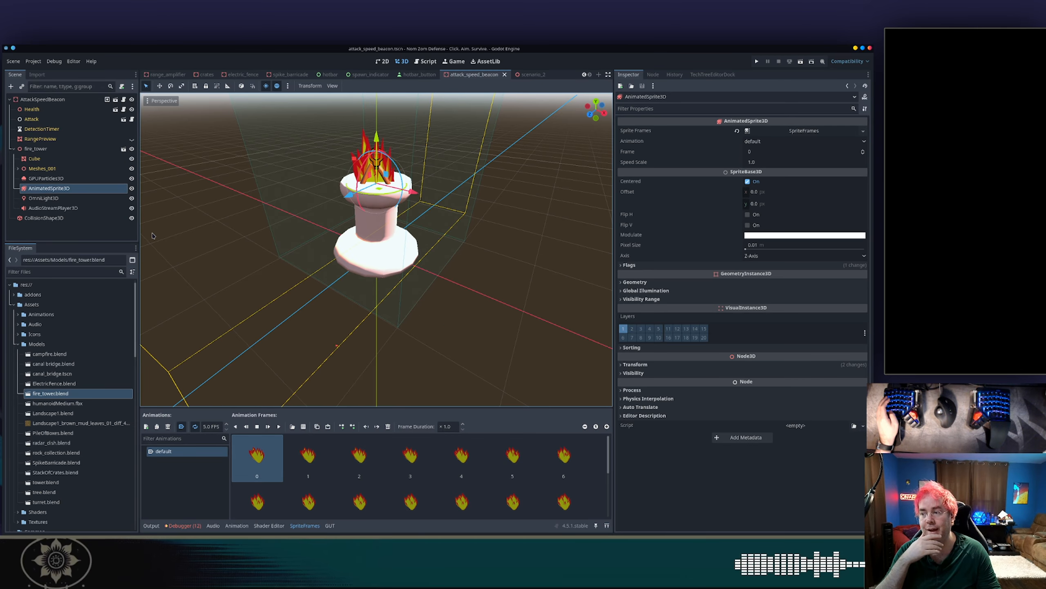
- Switch to Blender and add a collection named Icon under the Scene Collection
{"action": "key", "text": "alt+Tab"}
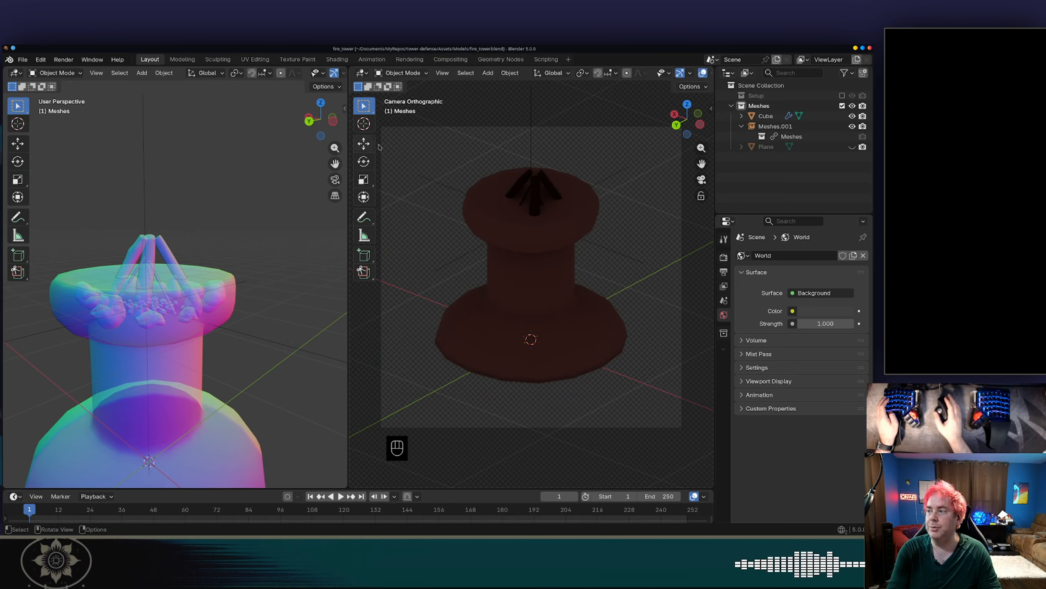
{"action": "right_click", "coordinate": [757, 86]}
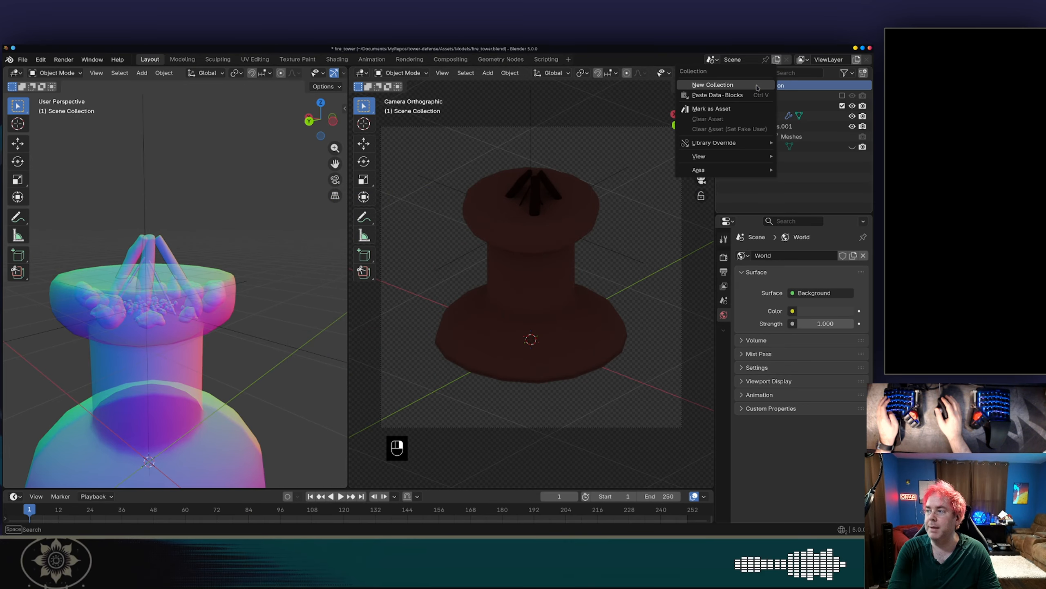
{"action": "left_click", "coordinate": [733, 85]}
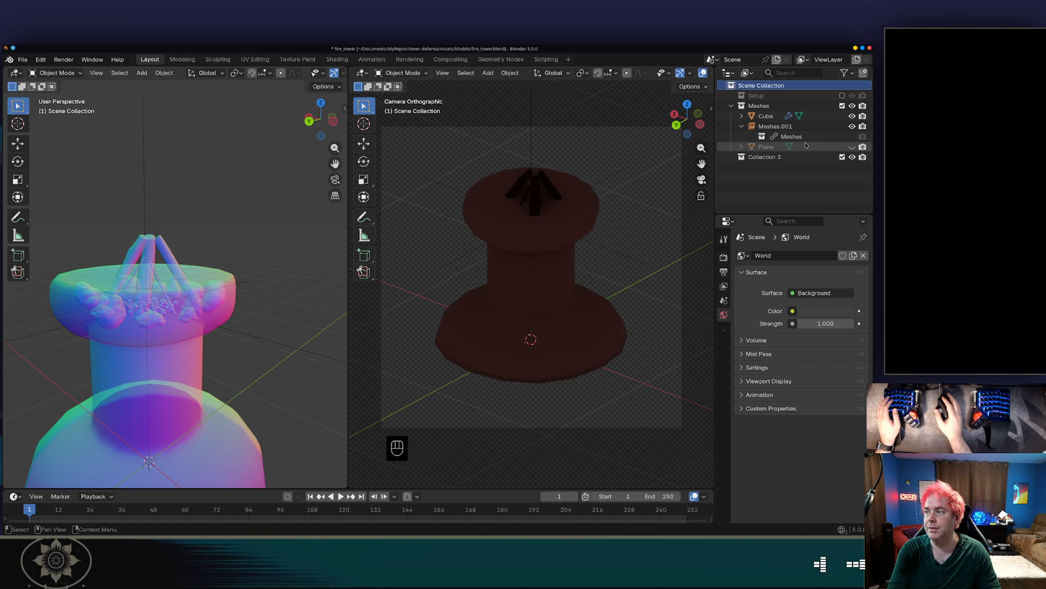
{"action": "double_click", "coordinate": [771, 157]}
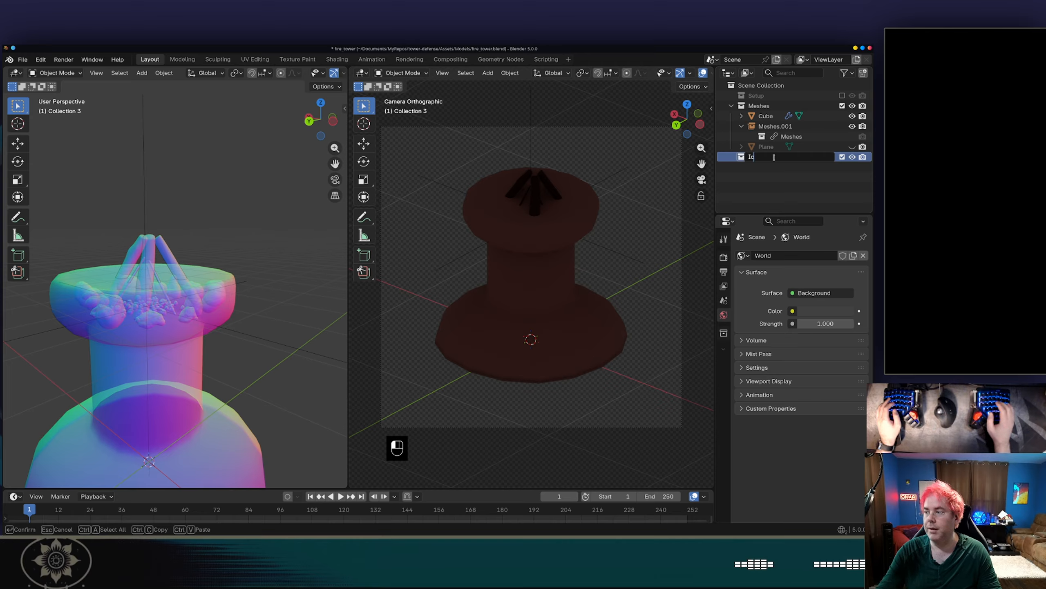
{"action": "type", "text": "Icon"}
{"action": "key", "text": "Return"}
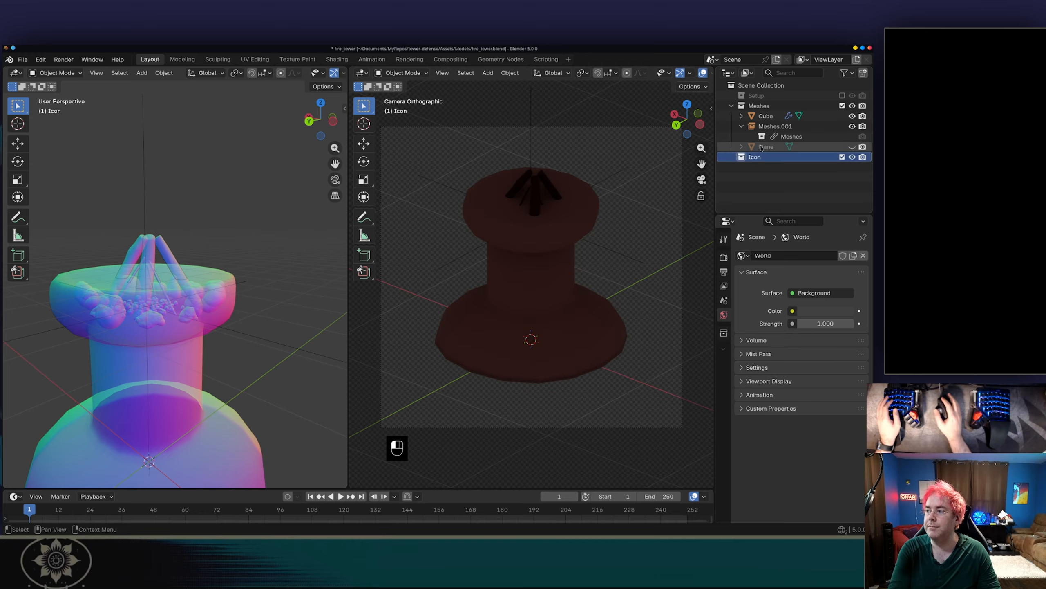
- Move the Plane into the Icon collection, enable the Setup collection, and move its Point light into Icon as well
{"action": "left_click_drag", "start_coordinate": [766, 146], "coordinate": [757, 157]}
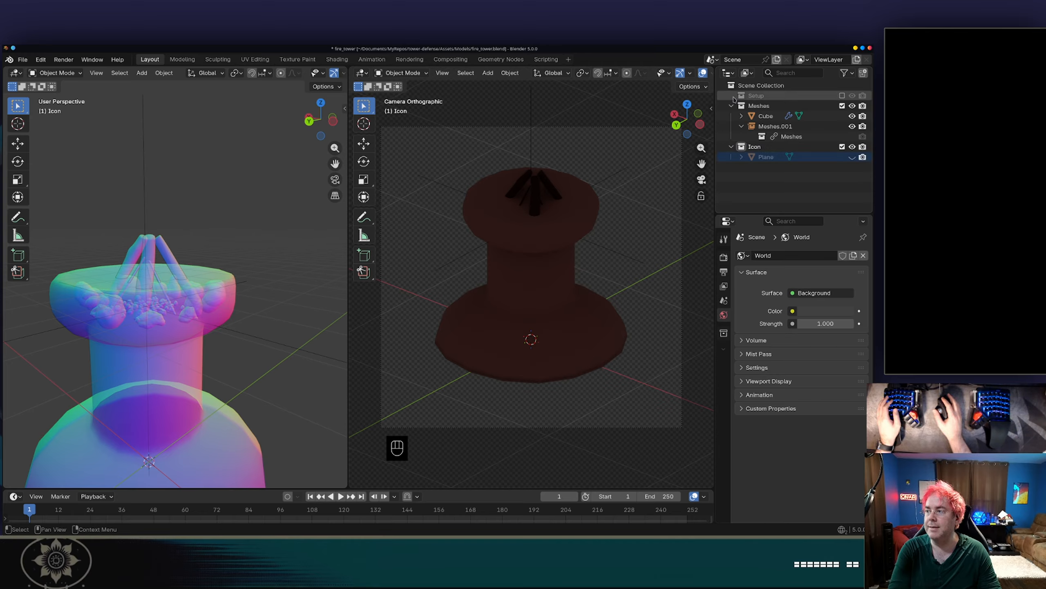
{"action": "left_click", "coordinate": [843, 96]}
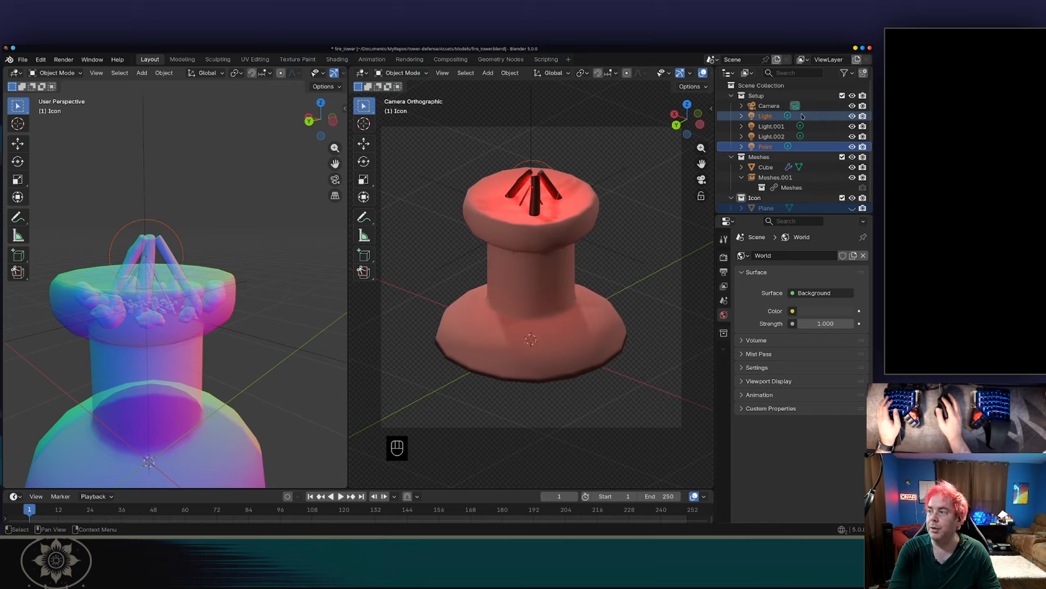
{"action": "left_click", "coordinate": [774, 142]}
{"action": "left_click_drag", "start_coordinate": [779, 143], "coordinate": [770, 196]}
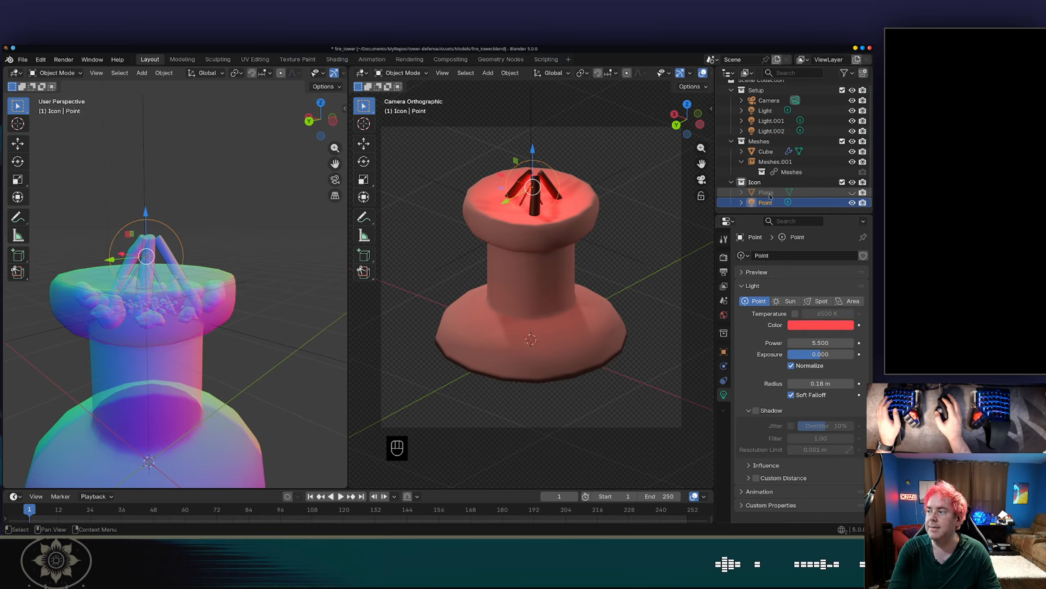
- Unhide the Plane, exclude the Icon and Setup collections from the view layer, and save fire_tower.blend
{"action": "left_click", "coordinate": [852, 192]}
{"action": "left_click", "coordinate": [842, 182]}
{"action": "left_click", "coordinate": [842, 95]}
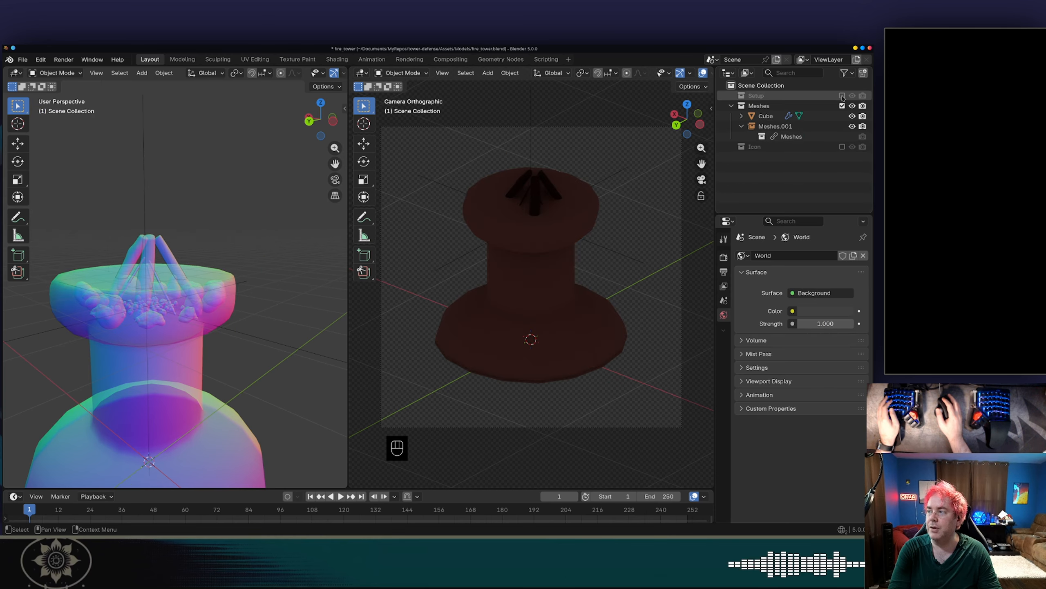
{"action": "key", "text": "ctrl+s"}
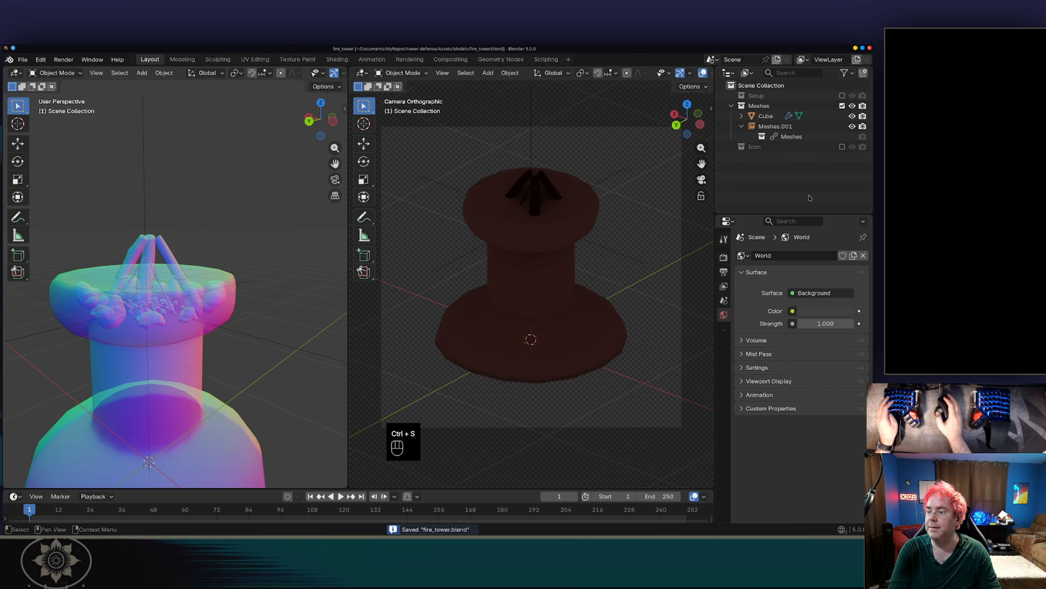
- Return to Godot, run the game, and start the Test Scenario from the level selection
{"action": "key", "text": "alt+Tab"}
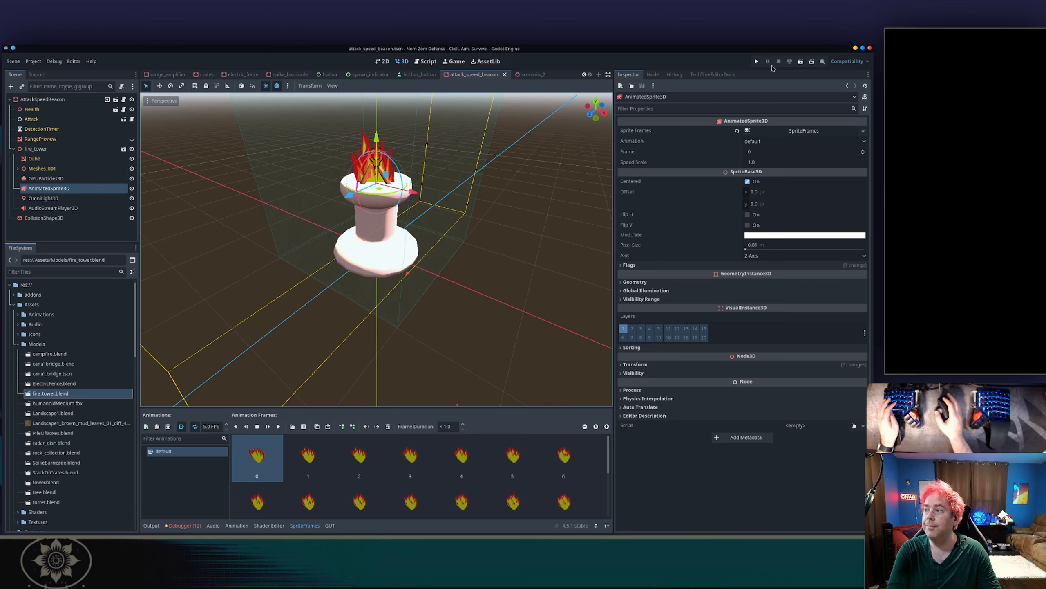
{"action": "left_click", "coordinate": [756, 62]}
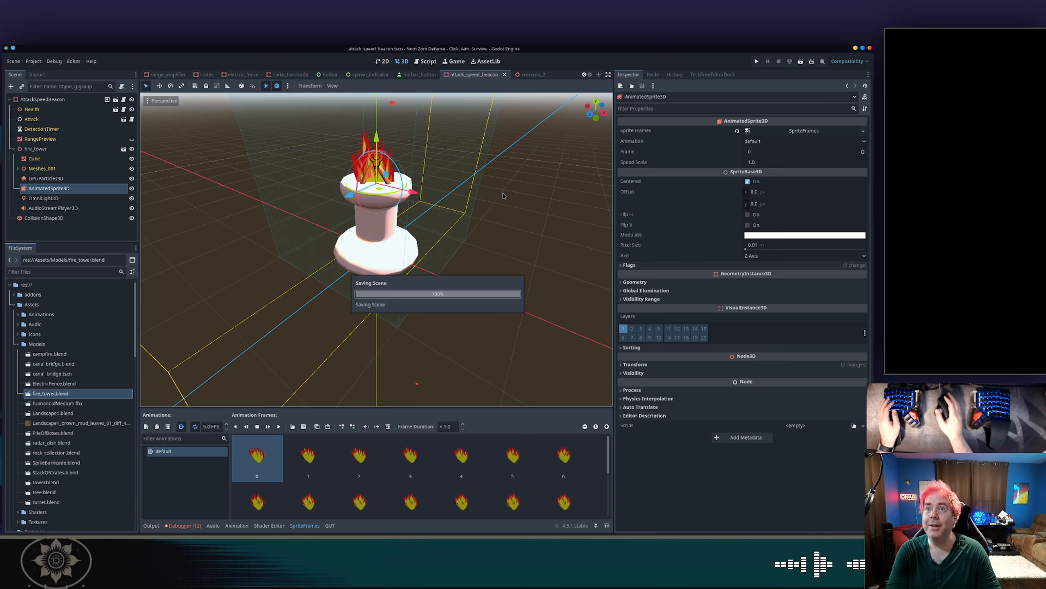
{"action": "key", "text": "alt+Tab"}
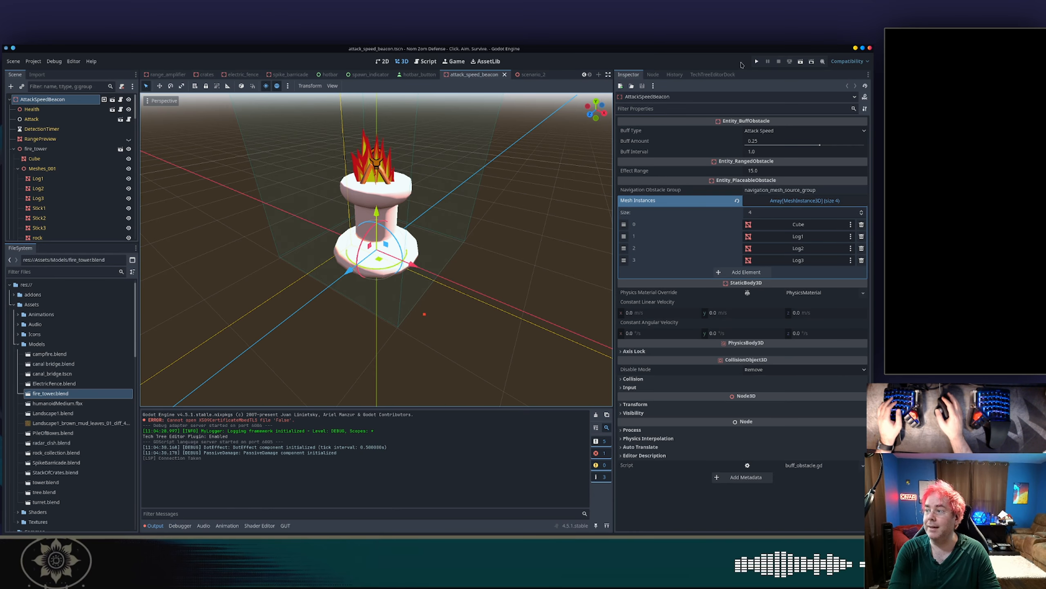
{"action": "left_click", "coordinate": [757, 62]}
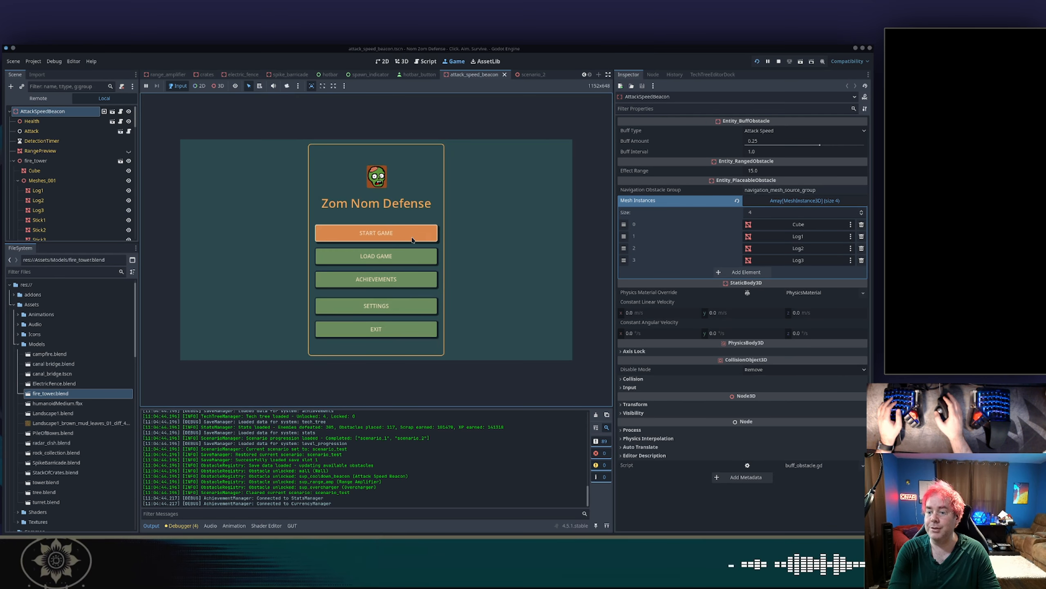
{"action": "left_click", "coordinate": [404, 235]}
{"action": "scroll", "coordinate": [404, 234], "scroll_direction": "down", "scroll_amount": 2}
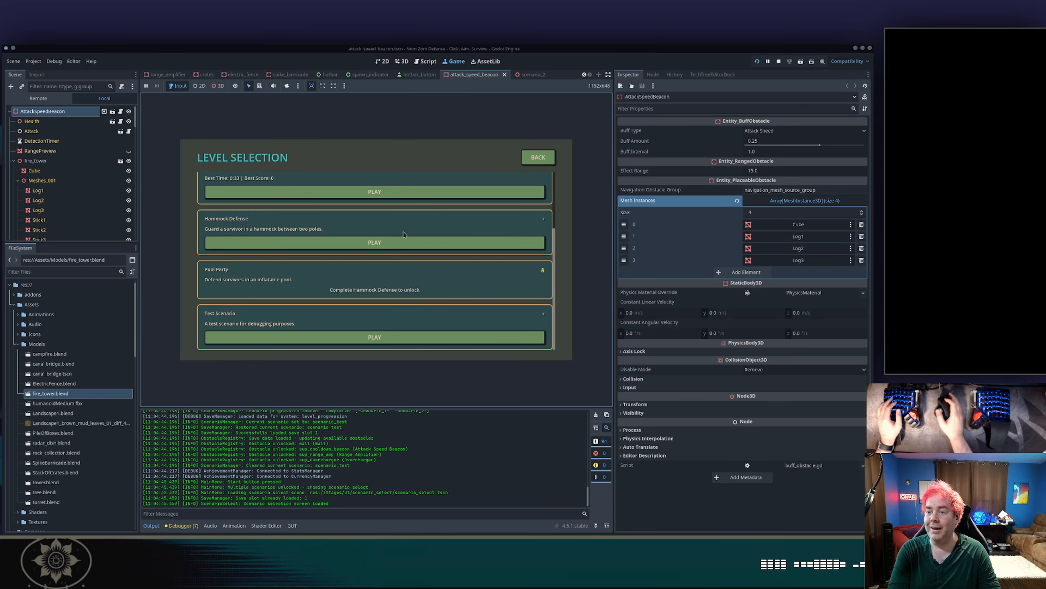
{"action": "left_click", "coordinate": [353, 335]}
- Place an Attack Speed Beacon from hotbar slot 2 below the survivor and show its range
{"action": "key", "text": "2"}
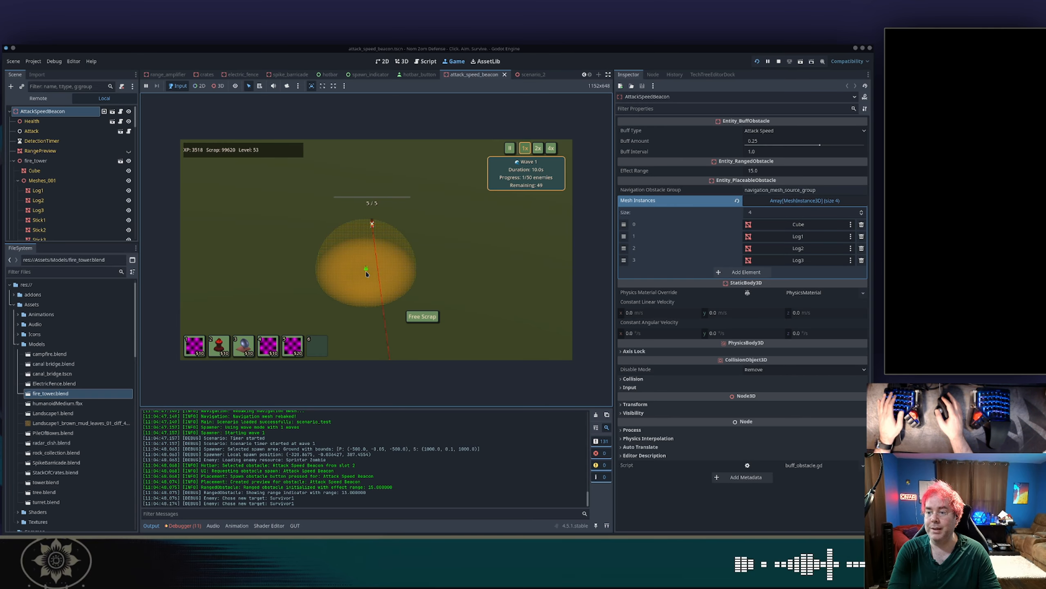
{"action": "left_click", "coordinate": [366, 272]}
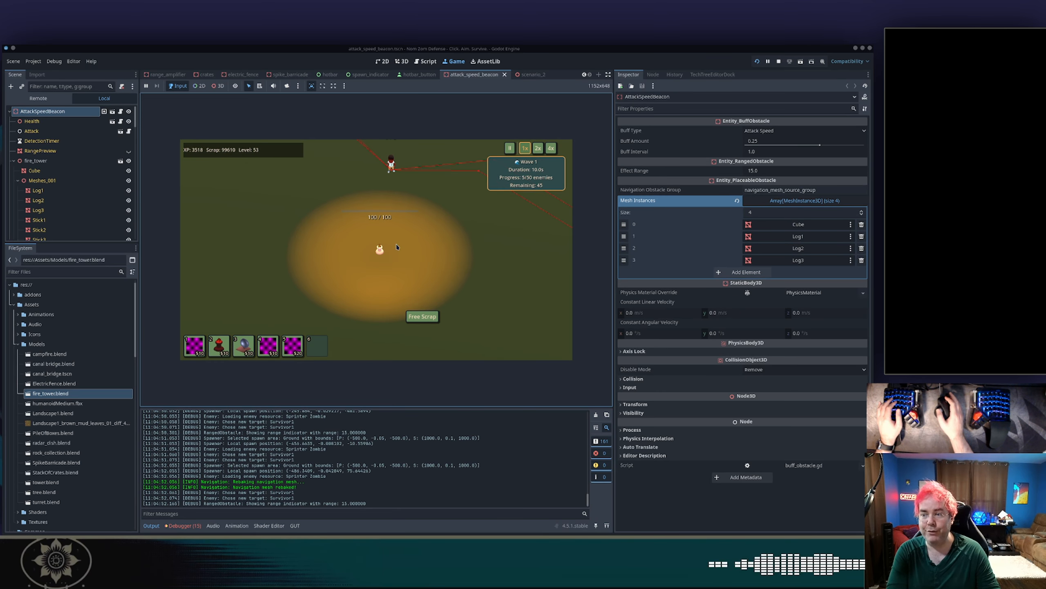
{"action": "mouse_move", "coordinate": [379, 251]}
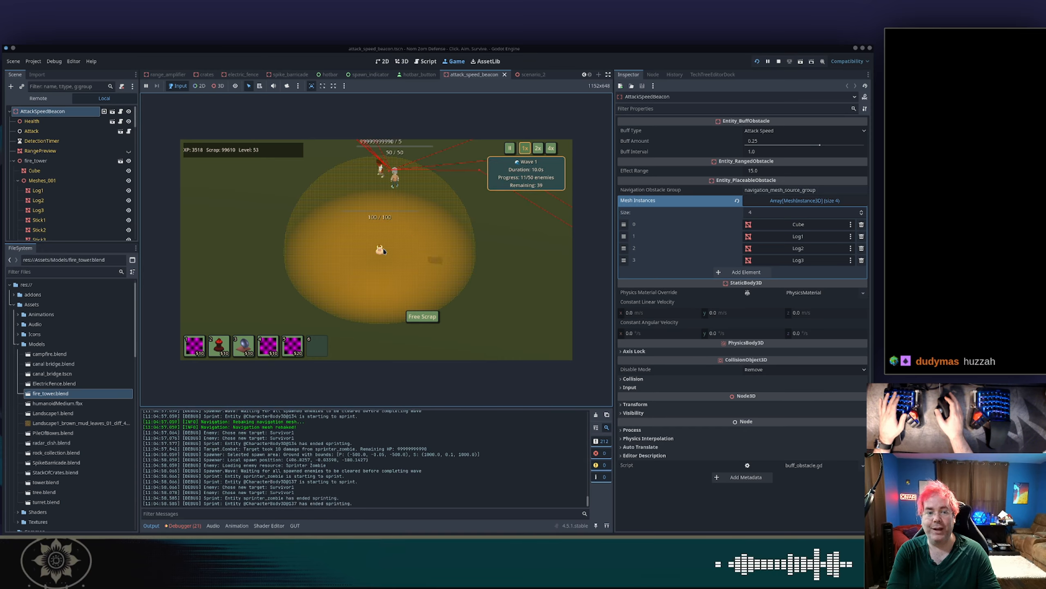
- Place a Range Amplifier from hotbar slot 3 to the right of the Attack Speed Beacon
{"action": "key", "text": "3"}
{"action": "key", "text": "d"}
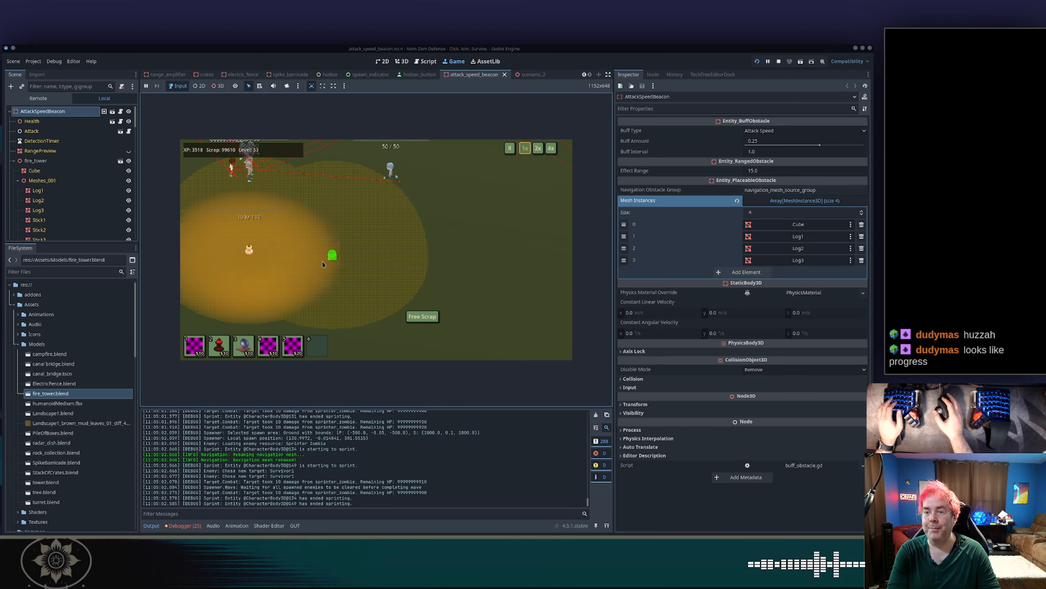
{"action": "key", "text": "a"}
{"action": "left_click", "coordinate": [333, 263]}
{"action": "key", "text": "a"}
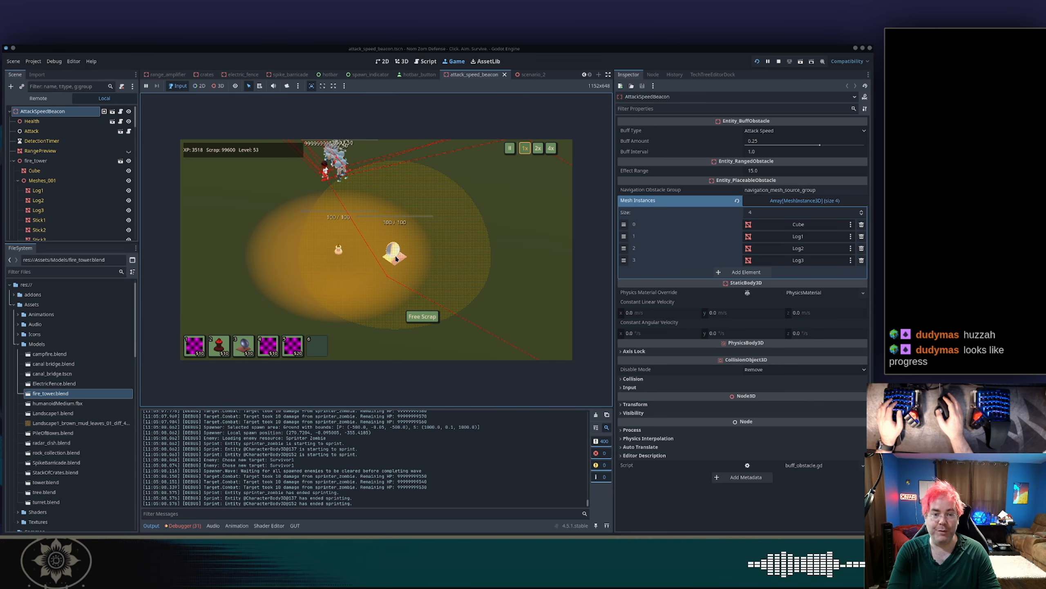
- Place two more Range Amplifiers from hotbar slot 3 just below the beacon and check the obstacles' ranges
{"action": "key", "text": "3"}
{"action": "left_click", "coordinate": [323, 292]}
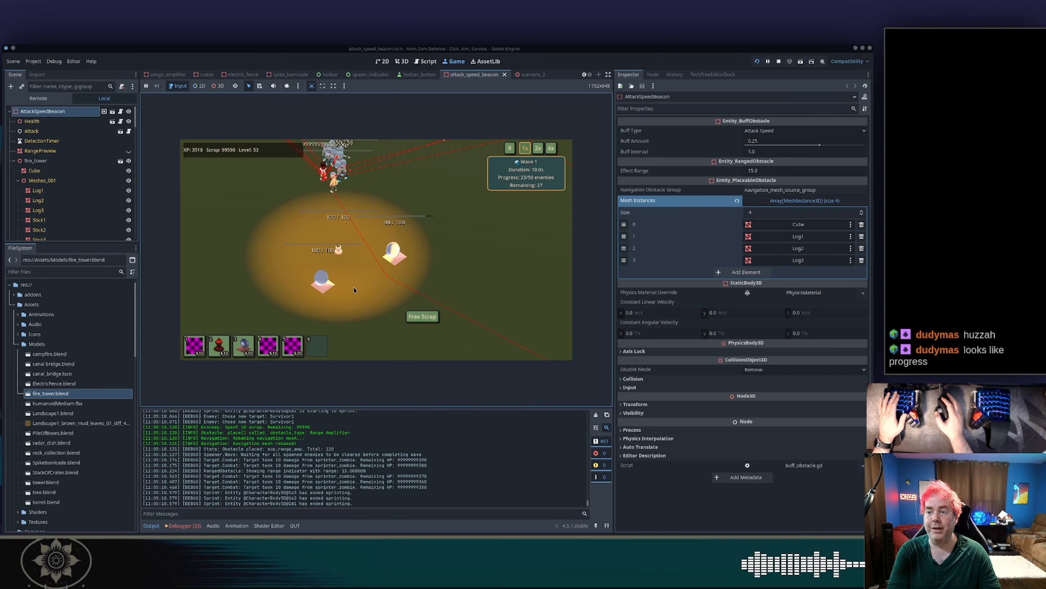
{"action": "key", "text": "3"}
{"action": "left_click", "coordinate": [387, 293]}
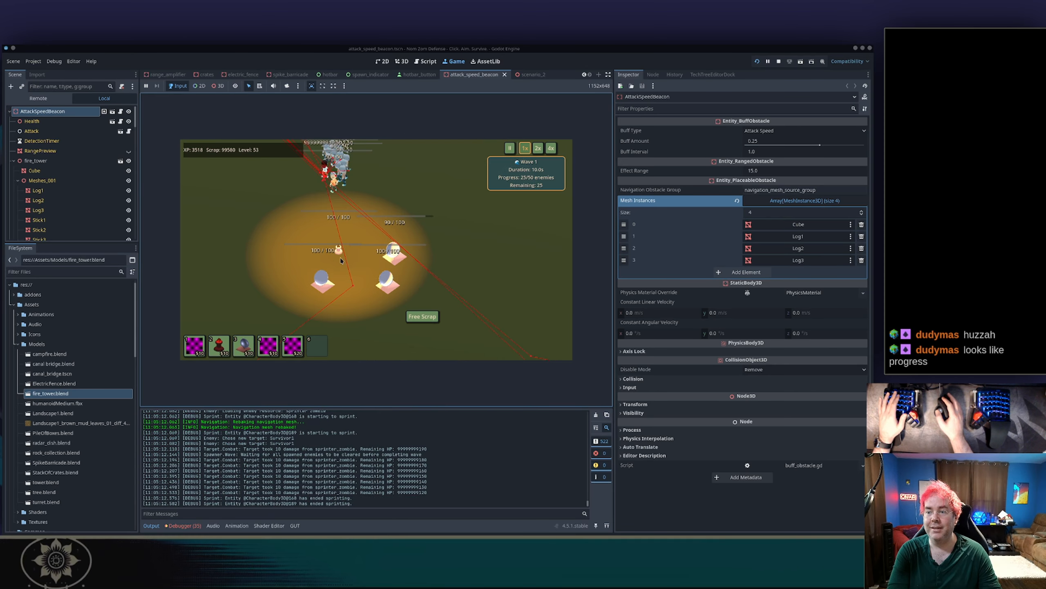
{"action": "mouse_move", "coordinate": [338, 251]}
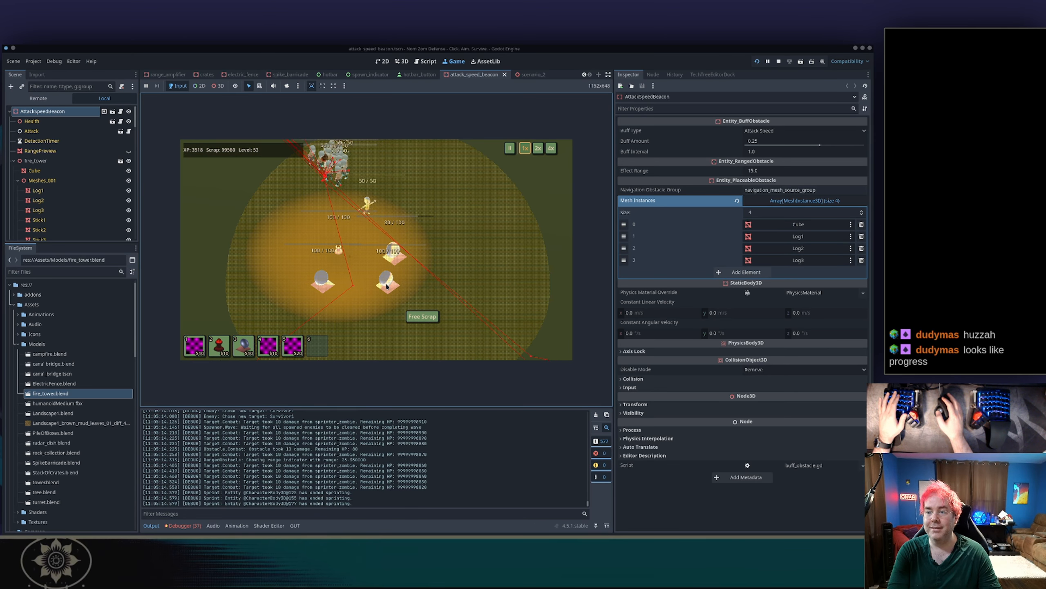
{"action": "mouse_move", "coordinate": [329, 280]}
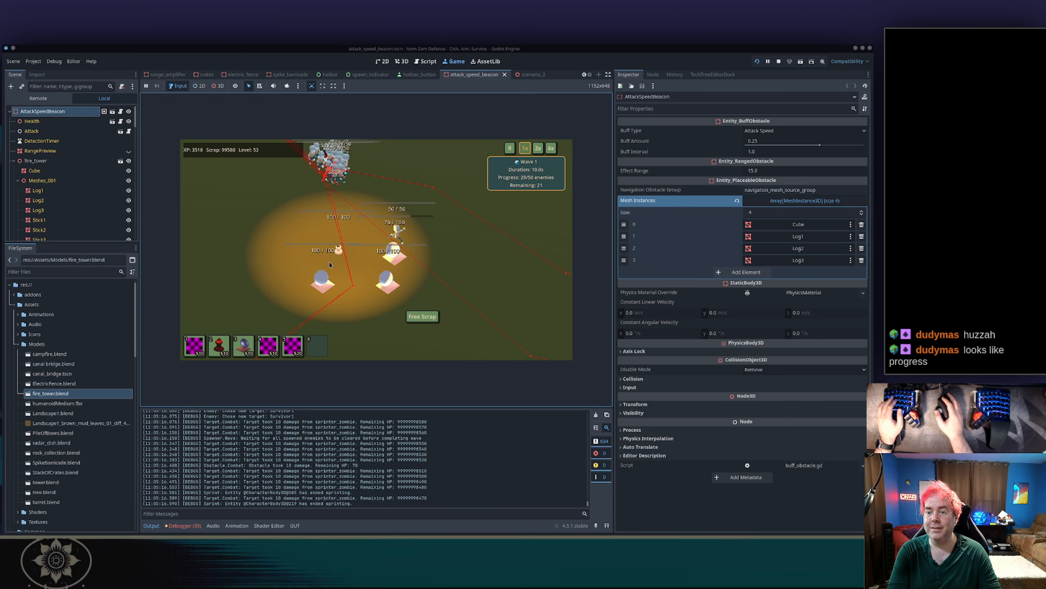
- Place an obstacle from hotbar slot 1 just to the left of the Attack Speed Beacon
{"action": "key", "text": "1"}
{"action": "key", "text": "Escape"}
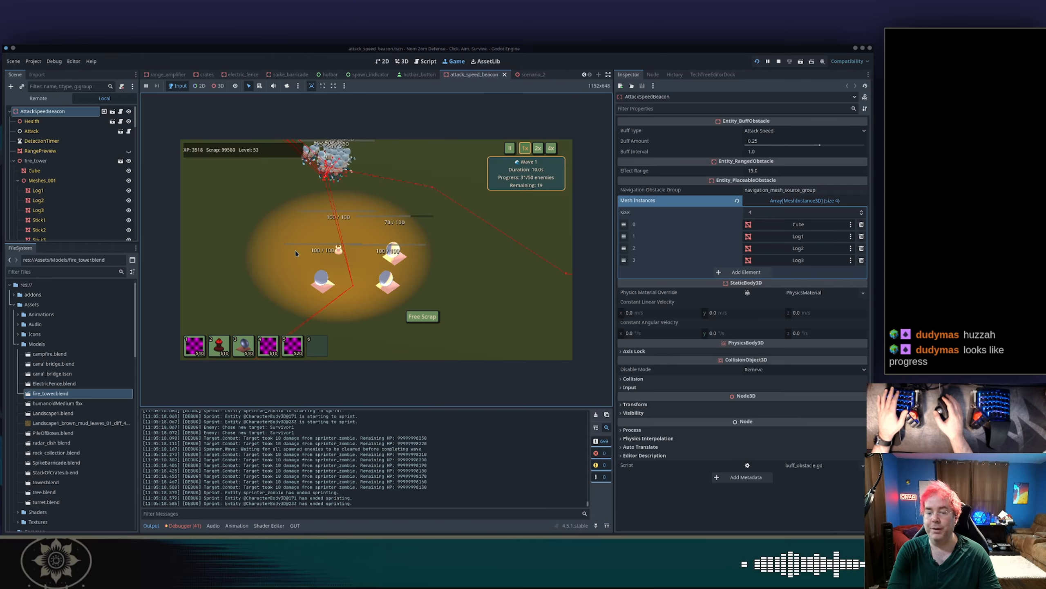
{"action": "key", "text": "1"}
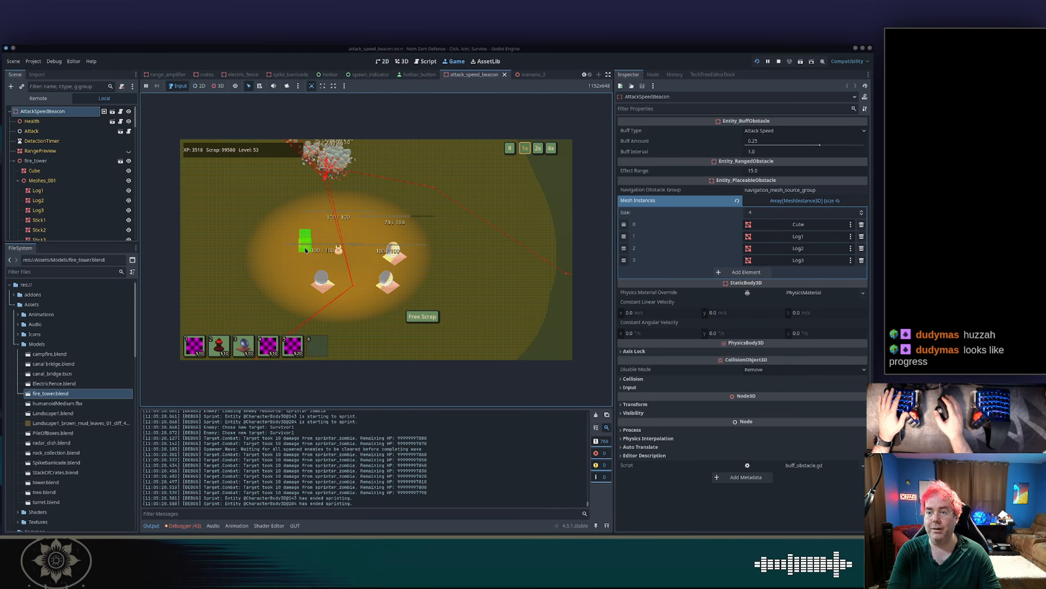
{"action": "left_click", "coordinate": [308, 249]}
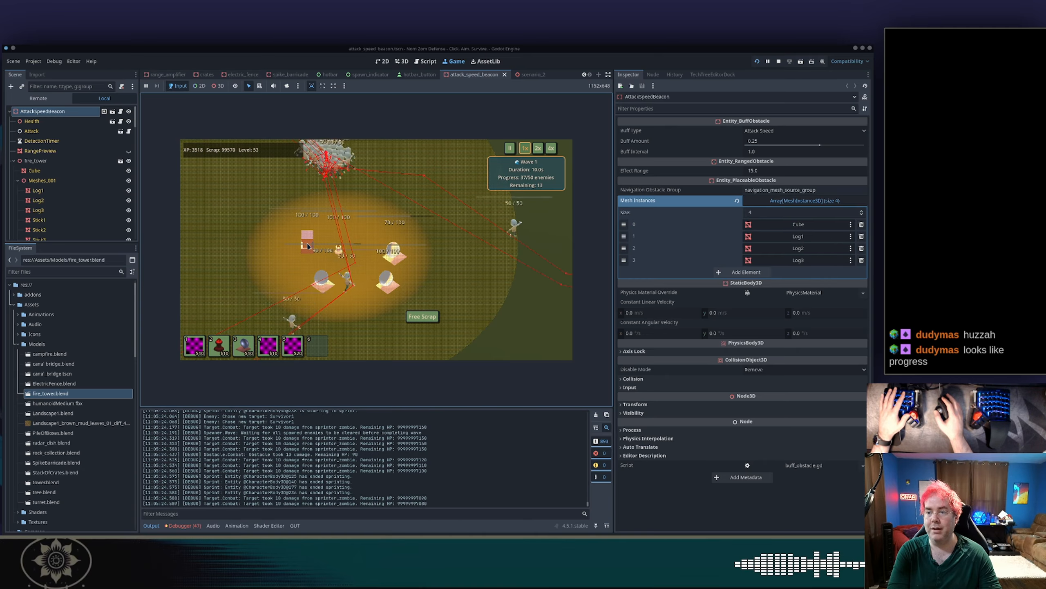
- Place a turret just above the Attack Speed Beacon and another slot 1 obstacle to the turret's right
{"action": "key", "text": "2"}
{"action": "left_click", "coordinate": [329, 235]}
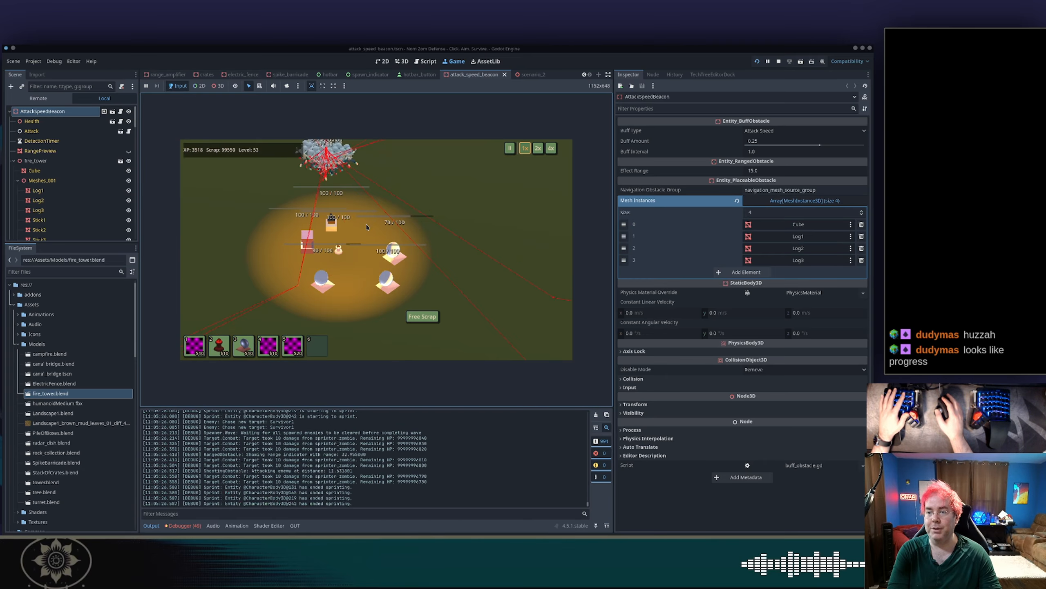
{"action": "right_click", "coordinate": [350, 236]}
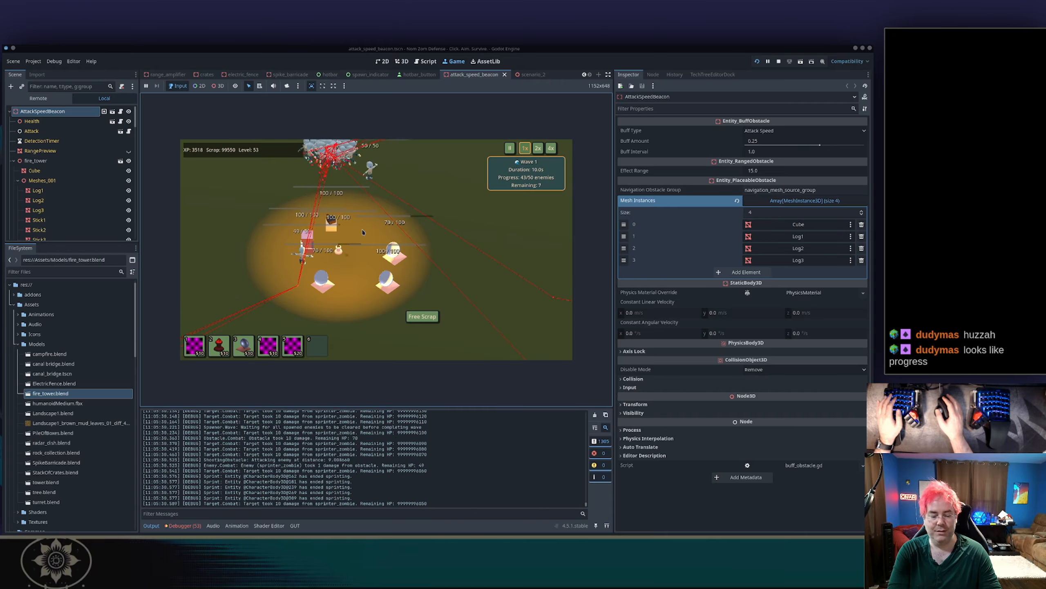
{"action": "key", "text": "1"}
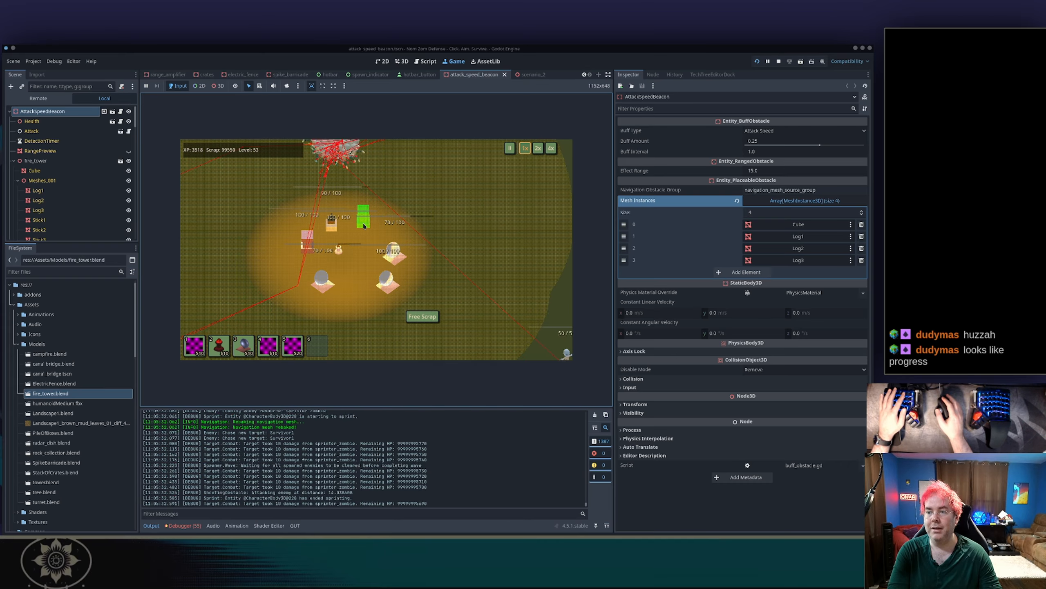
{"action": "left_click", "coordinate": [364, 226]}
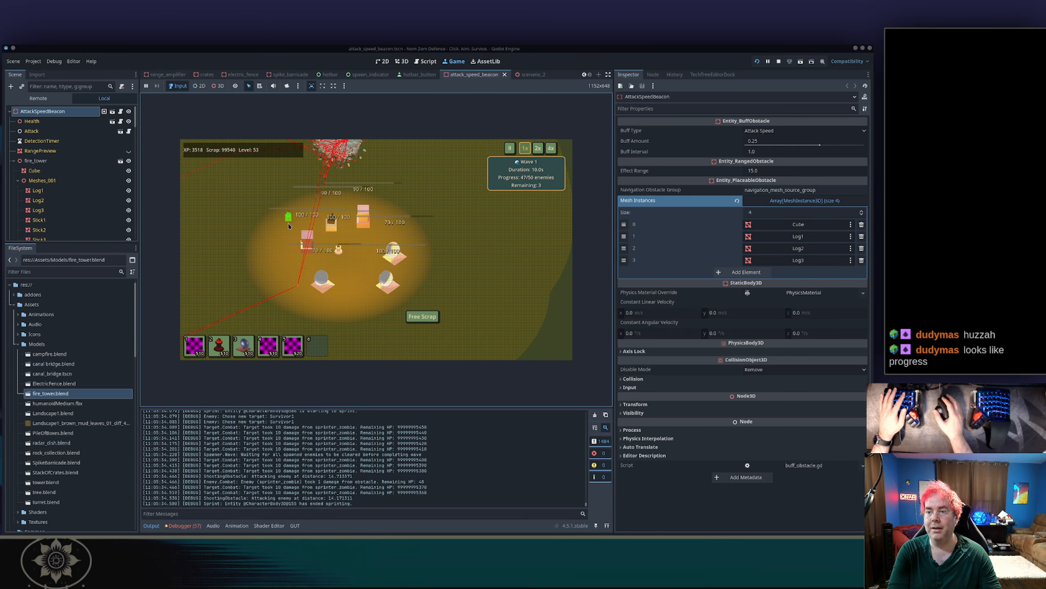
- Place three turrets from hotbar slot 5 to the upper left of the beacon, extending beyond its highlighted range
{"action": "left_click", "coordinate": [289, 226]}
{"action": "key", "text": "5"}
{"action": "left_click", "coordinate": [273, 197]}
{"action": "key", "text": "5"}
{"action": "left_click", "coordinate": [248, 210]}
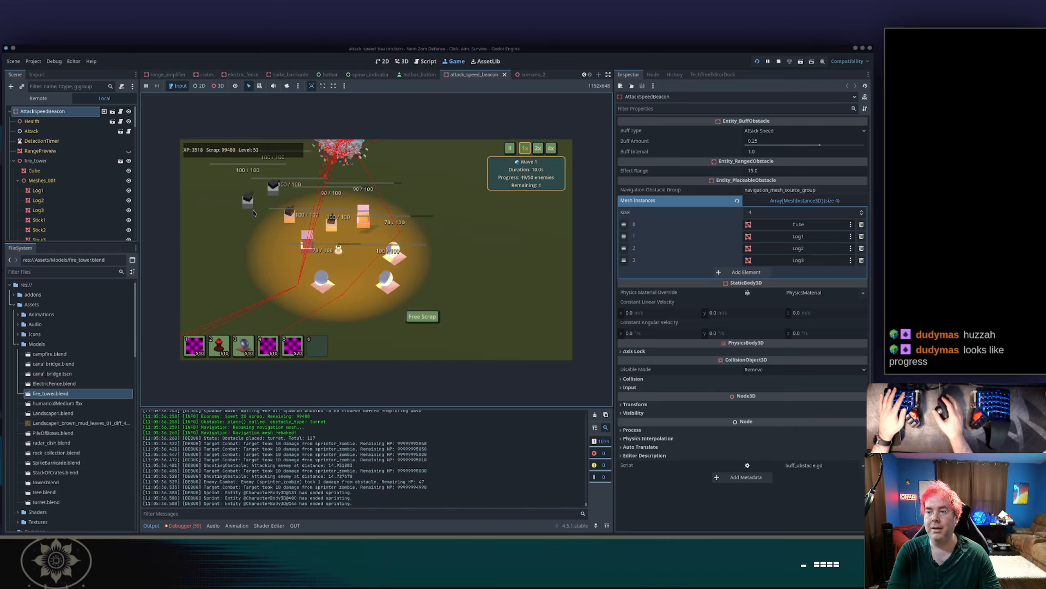
- Watch the wave from several camera positions to examine how the turrets around the beacon attack the zombies
{"action": "key", "text": "w"}
{"action": "key", "text": "a"}
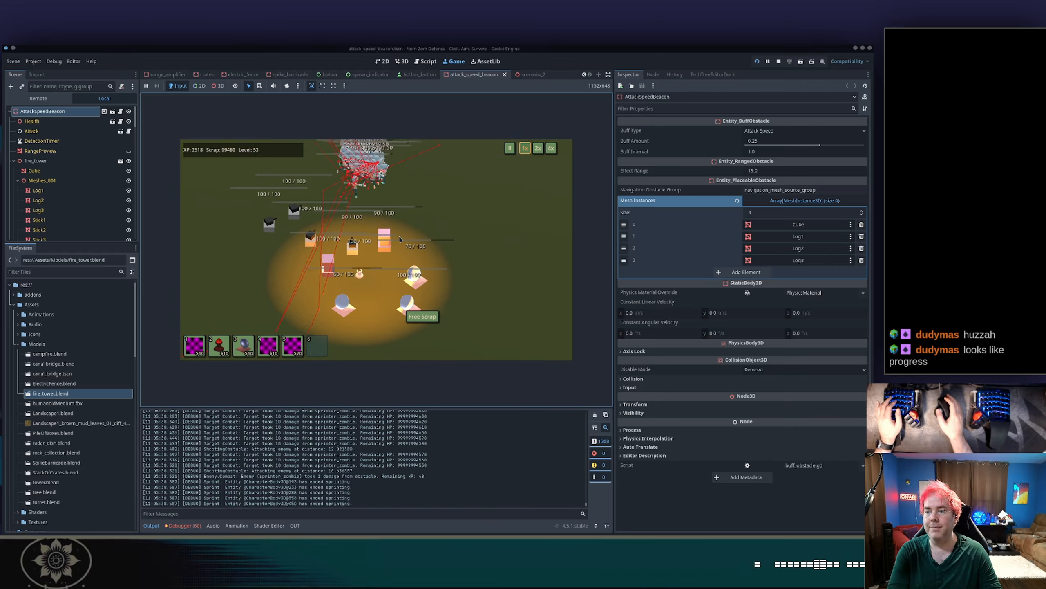
{"action": "scroll", "coordinate": [400, 239], "scroll_direction": "up", "scroll_amount": 3}
{"action": "scroll", "coordinate": [400, 240], "scroll_direction": "down", "scroll_amount": 4}
{"action": "key", "text": "w"}
{"action": "scroll", "coordinate": [400, 240], "scroll_direction": "down", "scroll_amount": 2}
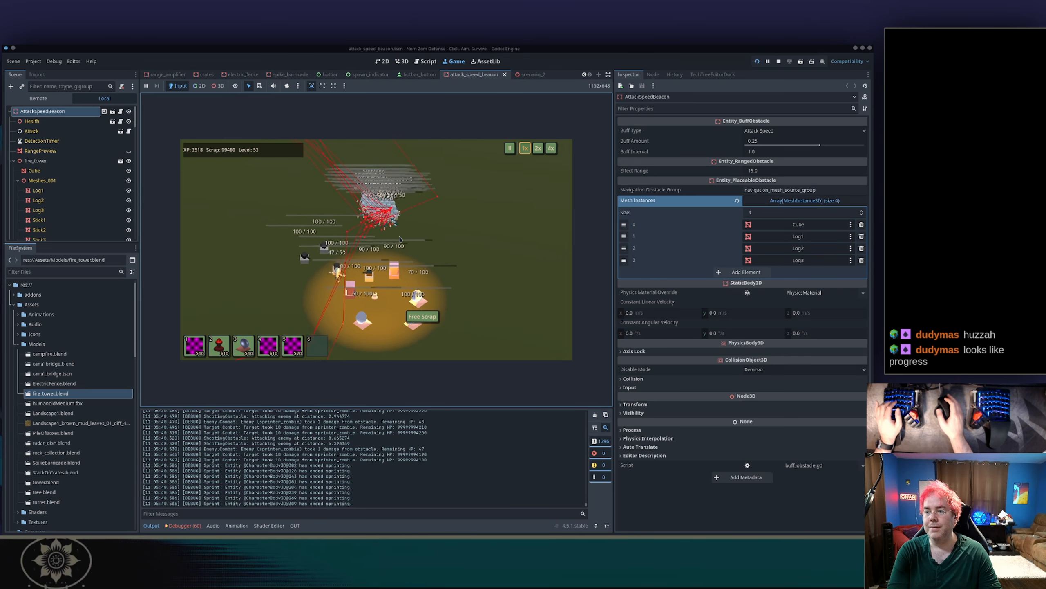
{"action": "key", "text": "d"}
{"action": "key", "text": "s"}
{"action": "key", "text": "d"}
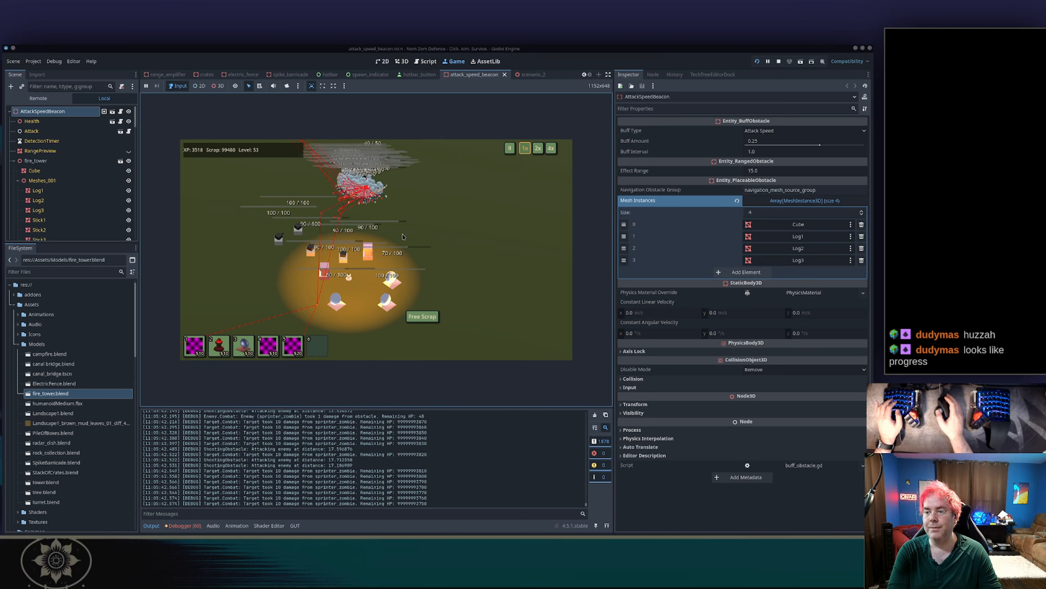
- Stop the test game and close both the Godot editor and Blender
{"action": "key", "text": "Escape"}
{"action": "left_click", "coordinate": [380, 290]}
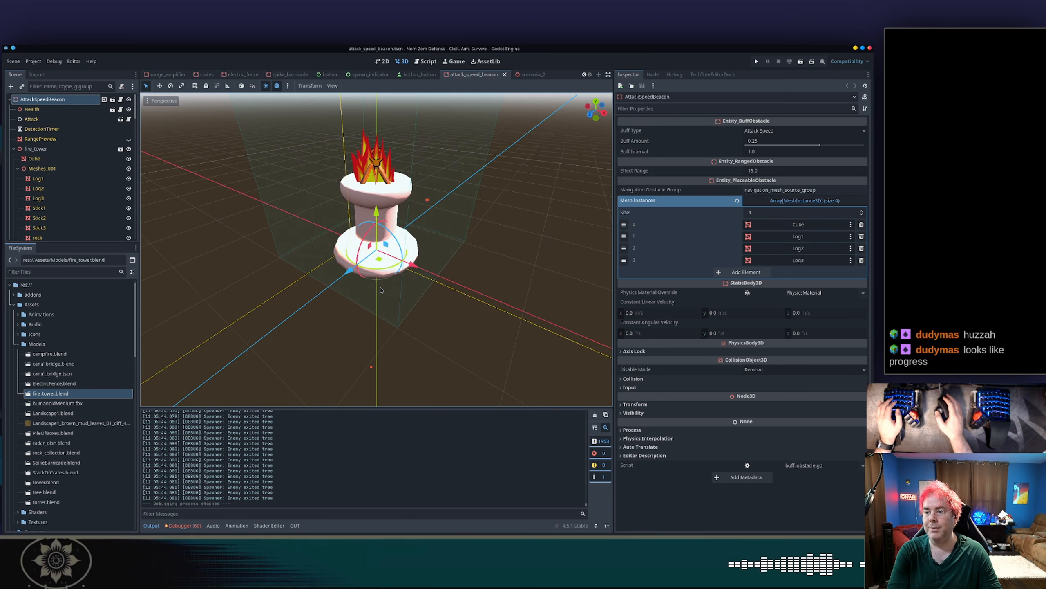
{"action": "left_click", "coordinate": [450, 266]}
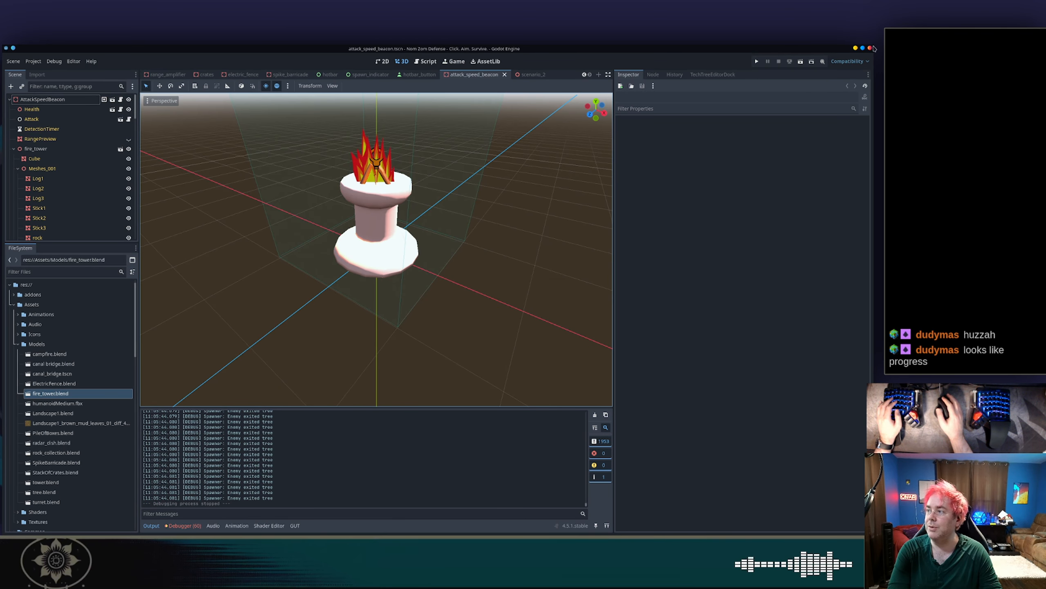
{"action": "left_click", "coordinate": [870, 48]}
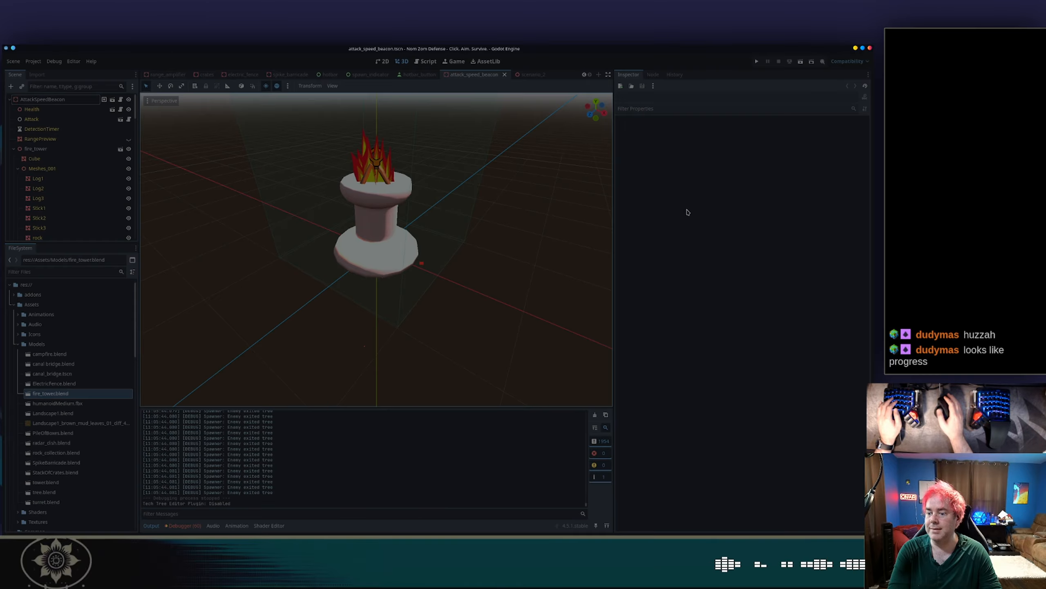
{"action": "key", "text": "alt+Tab"}
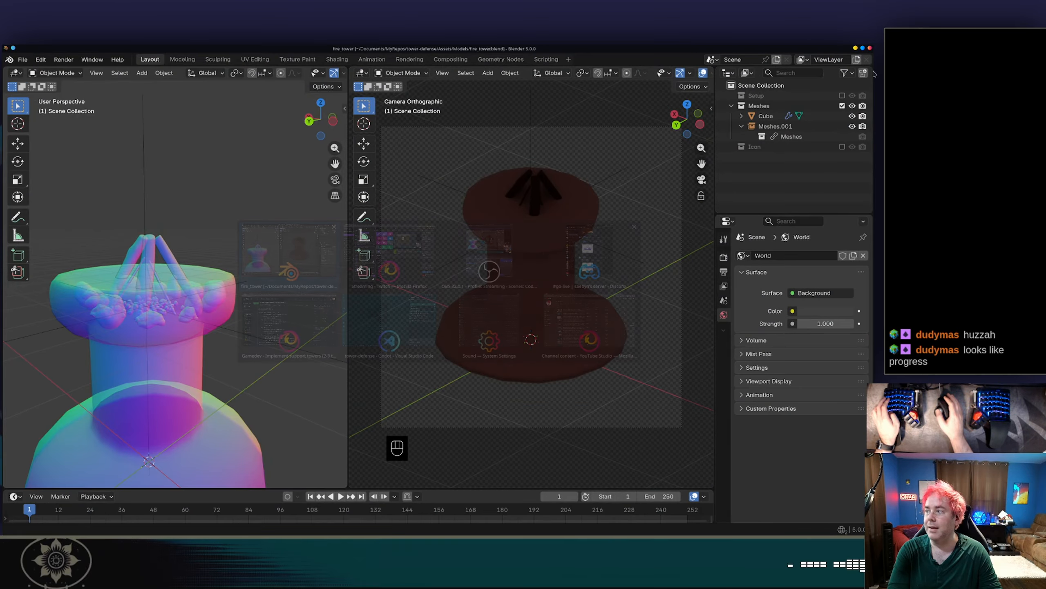
{"action": "left_click", "coordinate": [871, 49]}
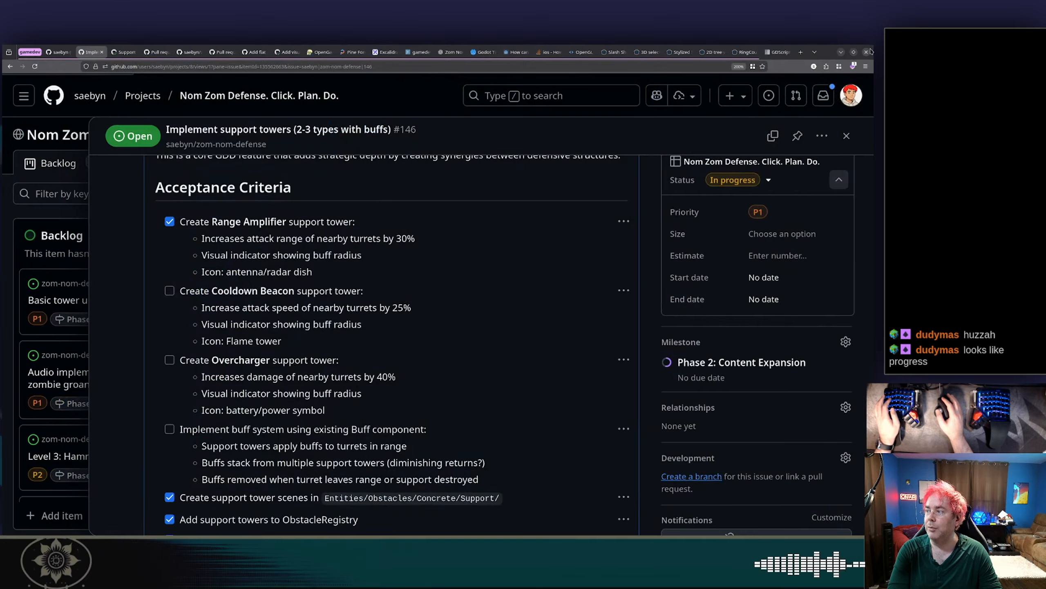
- Open the Support Towers pull request #236 and review its remaining task checklist and commit history
{"action": "left_click", "coordinate": [126, 49]}
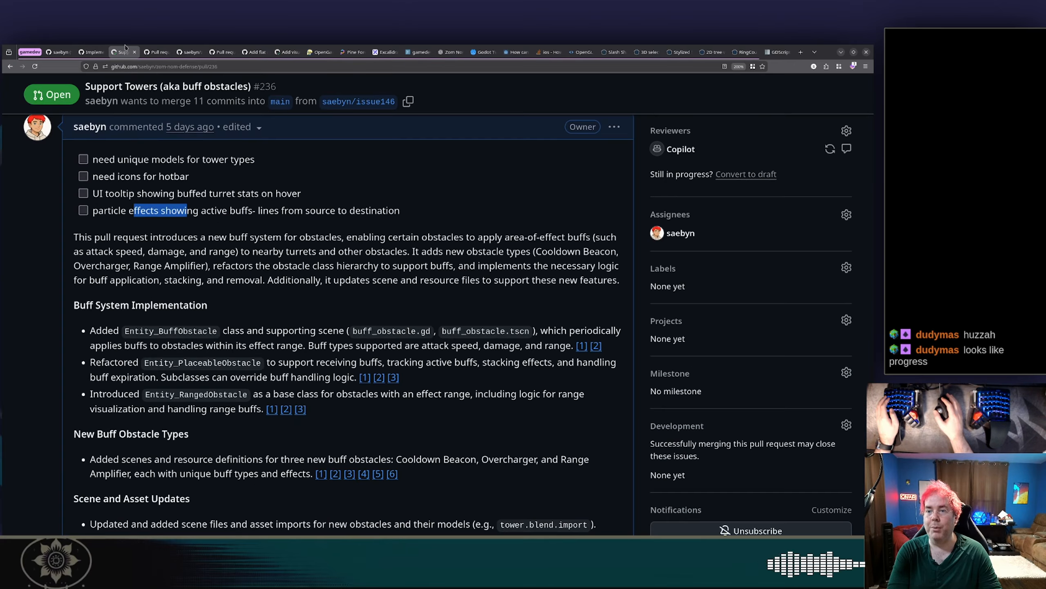
{"action": "scroll", "coordinate": [338, 164], "scroll_direction": "up", "scroll_amount": 3}
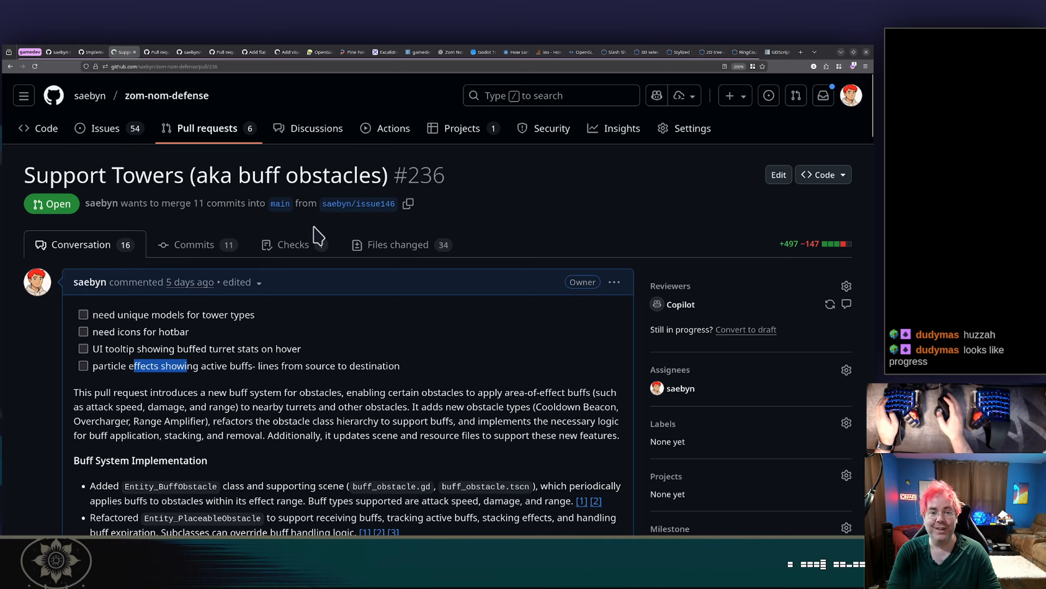
{"action": "scroll", "coordinate": [317, 237], "scroll_direction": "down", "scroll_amount": 5}
{"action": "scroll", "coordinate": [280, 281], "scroll_direction": "up", "scroll_amount": 3}
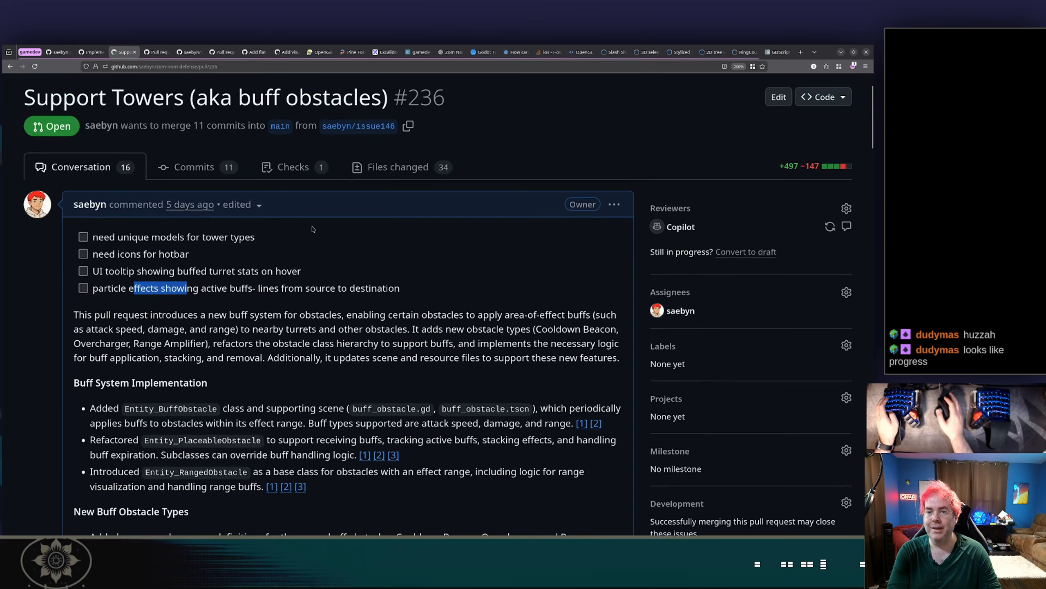
{"action": "left_click", "coordinate": [243, 323]}
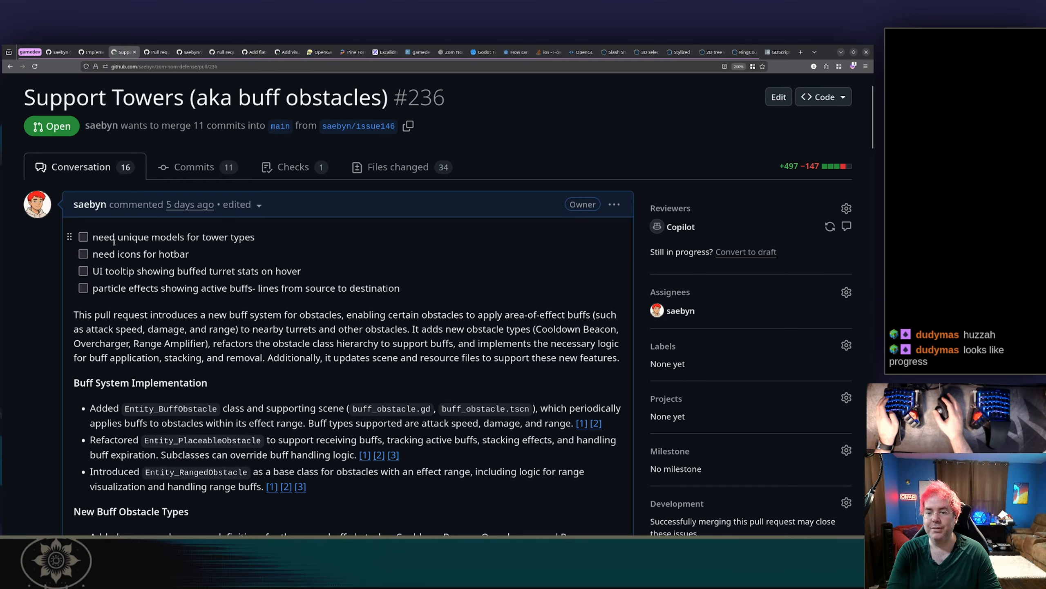
{"action": "scroll", "coordinate": [114, 241], "scroll_direction": "down", "scroll_amount": 10}
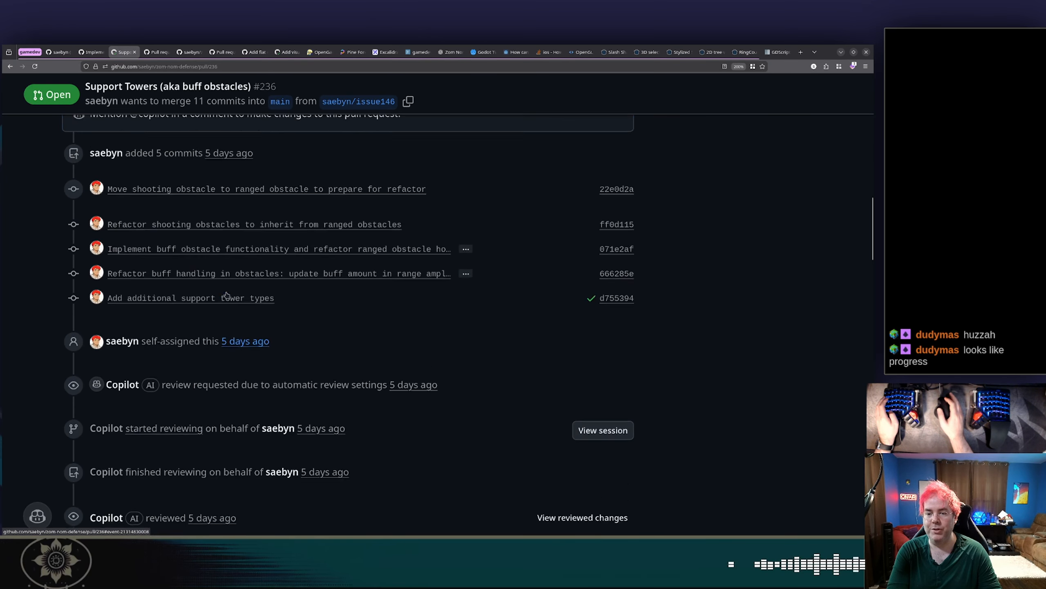
{"action": "scroll", "coordinate": [226, 294], "scroll_direction": "up", "scroll_amount": 10}
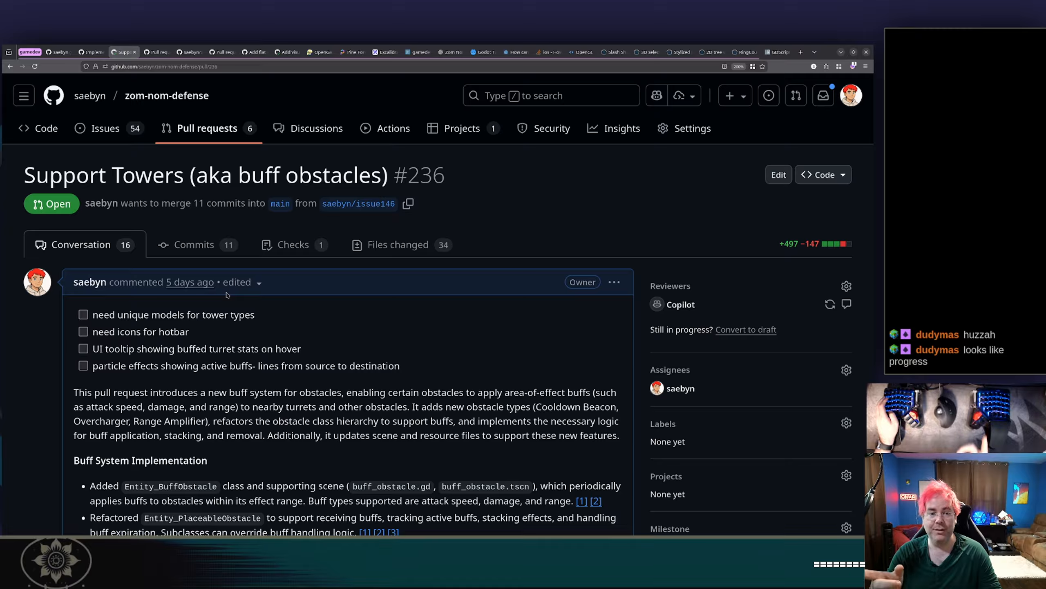
- Switch to Visual Studio Code and generate a commit message for the pending tower-defense changes
{"action": "key", "text": "alt+Tab"}
{"action": "key", "text": "alt+Tab"}
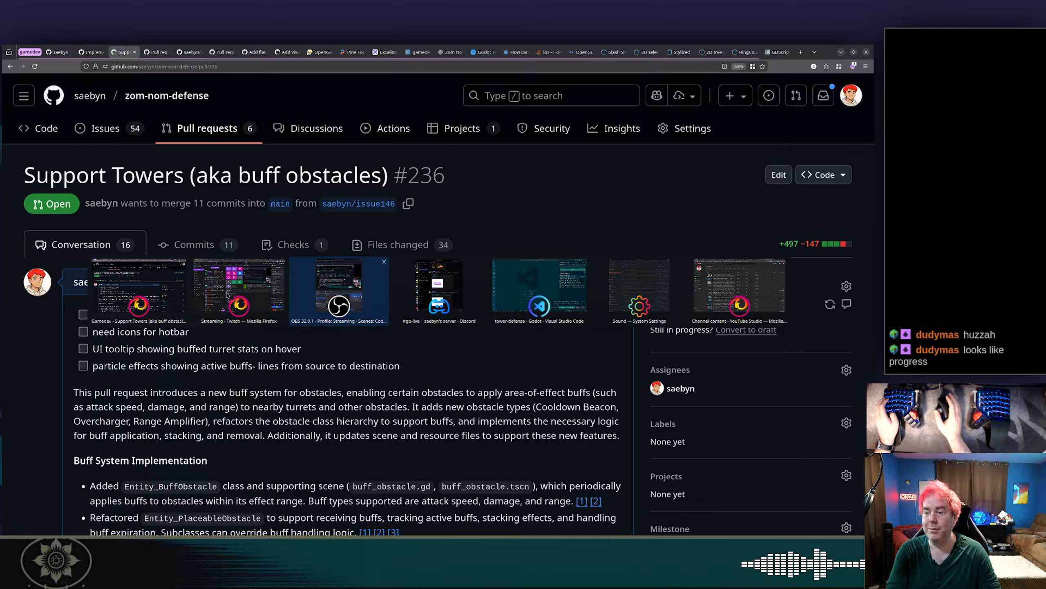
{"action": "key", "text": "alt+Tab"}
{"action": "key", "text": "alt+Tab"}
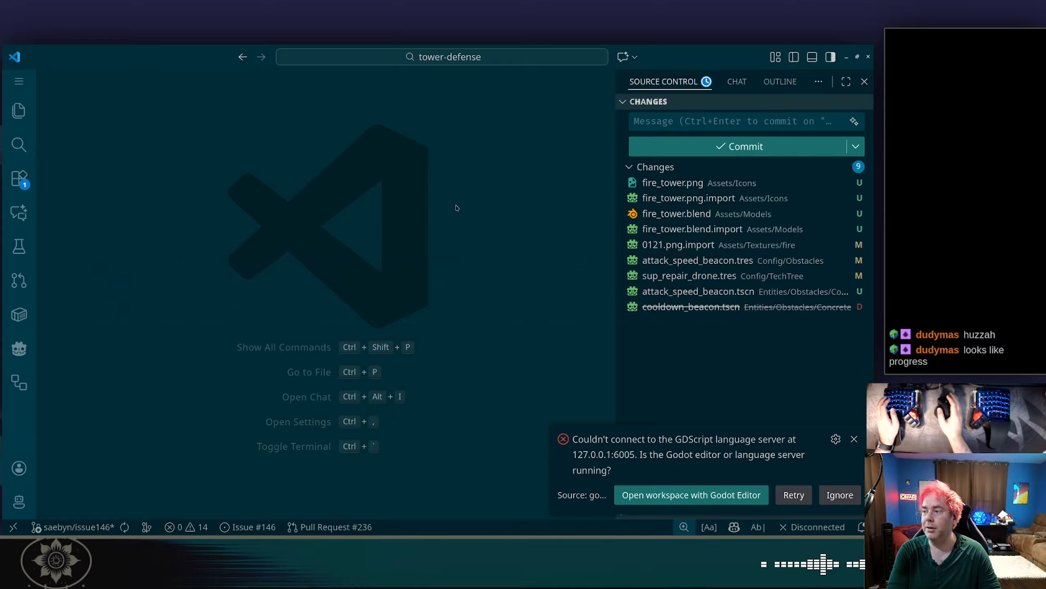
{"action": "left_click", "coordinate": [854, 122]}
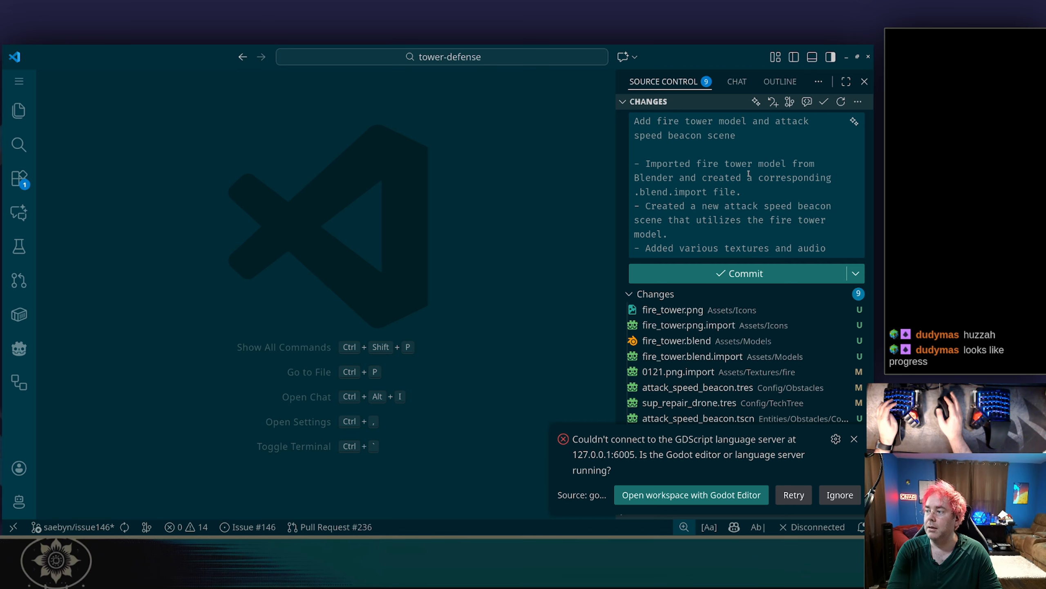
- Review the generated commit message and delete its bulleted description, keeping only the summary line
{"action": "scroll", "coordinate": [749, 174], "scroll_direction": "down", "scroll_amount": 4}
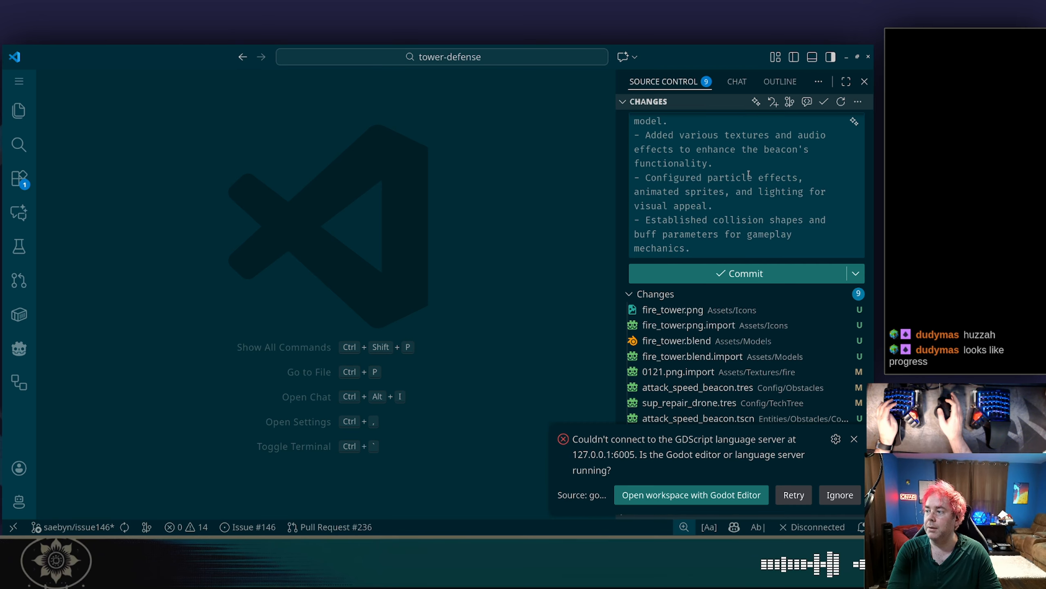
{"action": "left_click", "coordinate": [748, 177]}
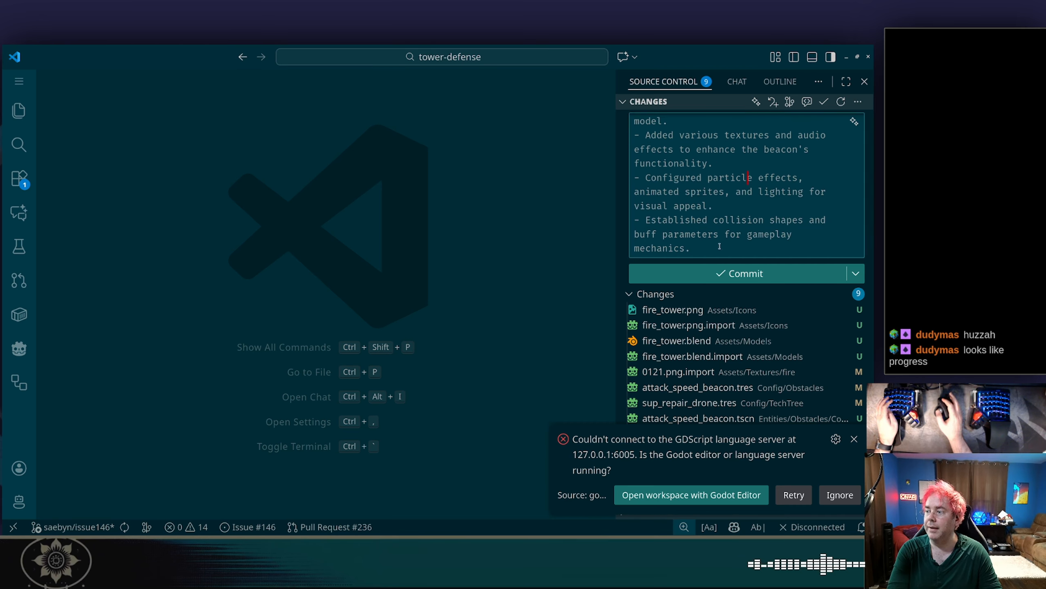
{"action": "scroll", "coordinate": [720, 246], "scroll_direction": "up", "scroll_amount": 4}
{"action": "left_click", "coordinate": [755, 135], "text": "shift"}
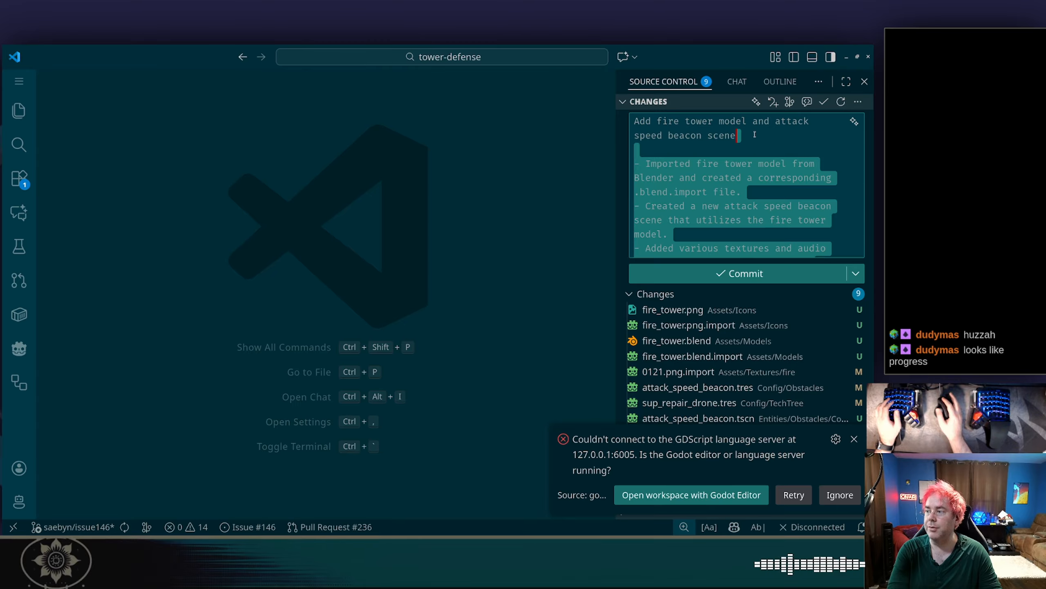
{"action": "key", "text": "BackSpace"}
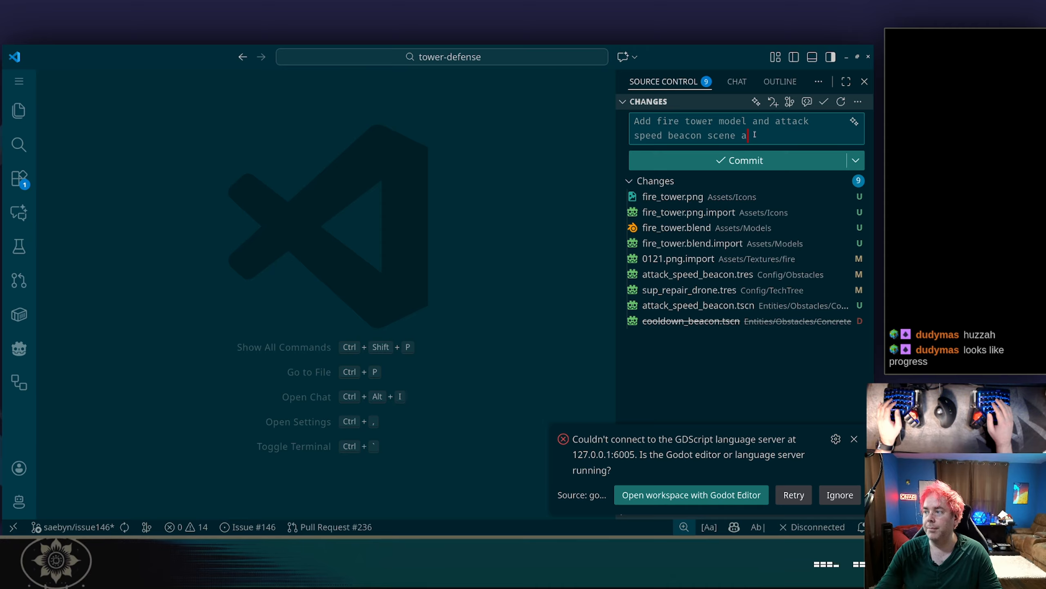
- Reword the commit summary to "Add fire tower model and rename some things"
{"action": "key", "text": "ctrl+shift+Left"}
{"action": "key", "text": "ctrl+shift+Left"}
{"action": "key", "text": "ctrl+shift+Left"}
{"action": "key", "text": "ctrl+shift+Left"}
{"action": "key", "text": "ctrl+shift+Left"}
{"action": "key", "text": "BackSpace"}
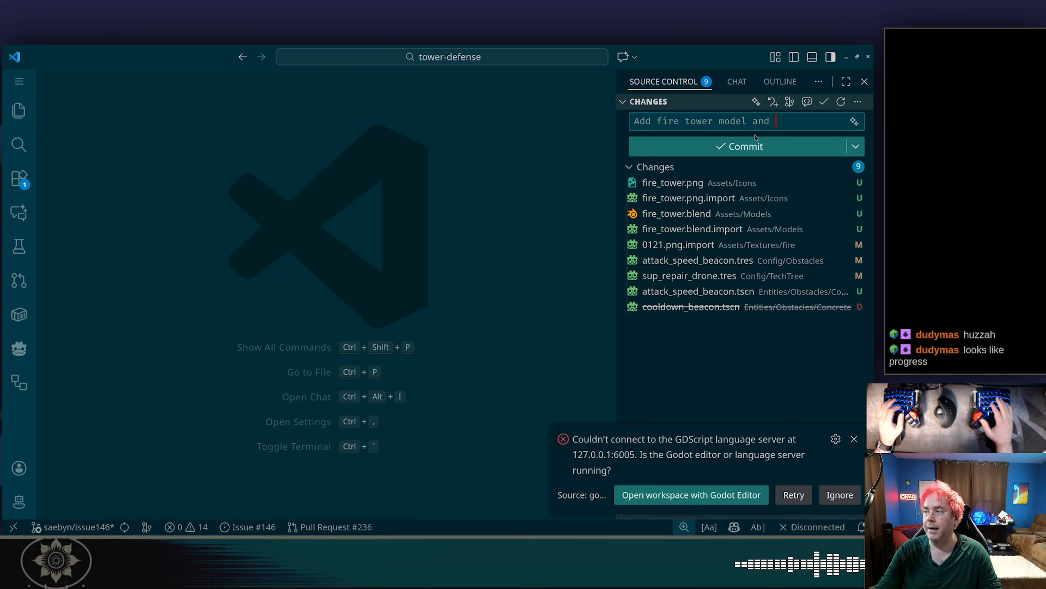
{"action": "type", "text": "rename some things"}
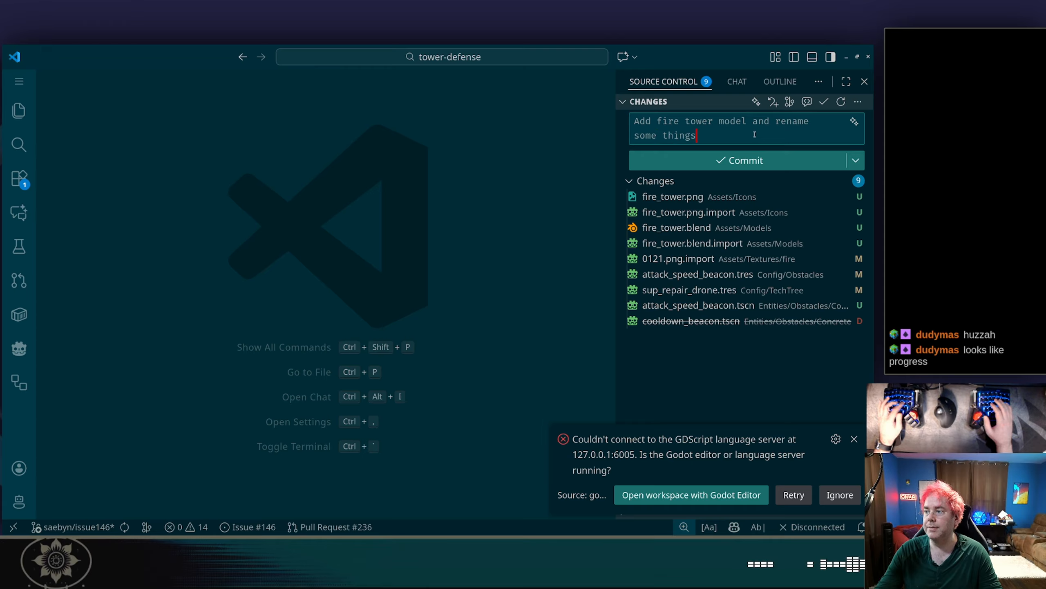
- Commit all changes on the saebyn/issue146 branch, sync them with the remote, and minimize the code editor
{"action": "left_click", "coordinate": [736, 154]}
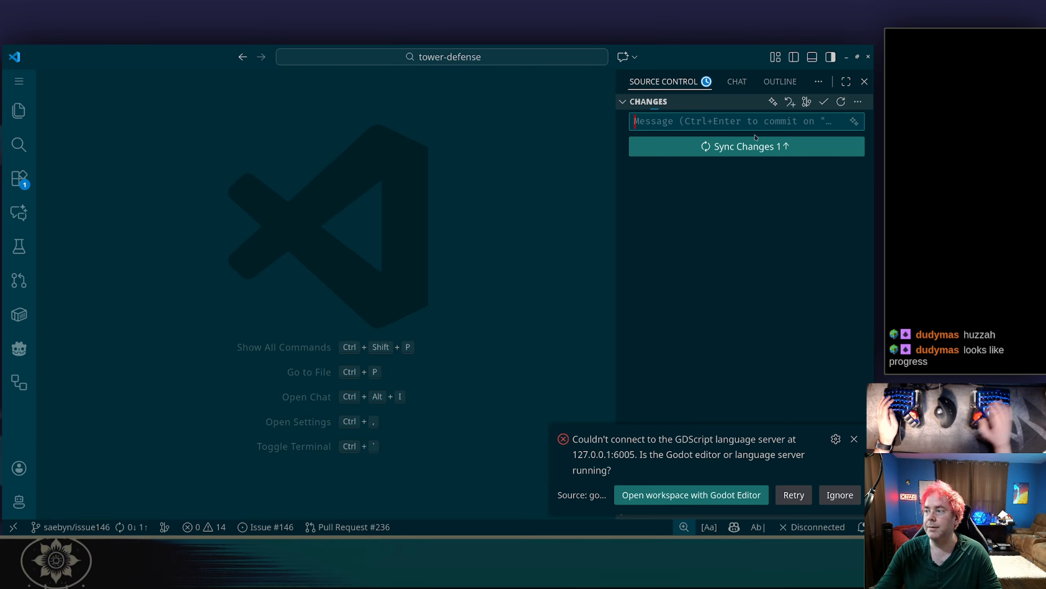
{"action": "left_click", "coordinate": [736, 148]}
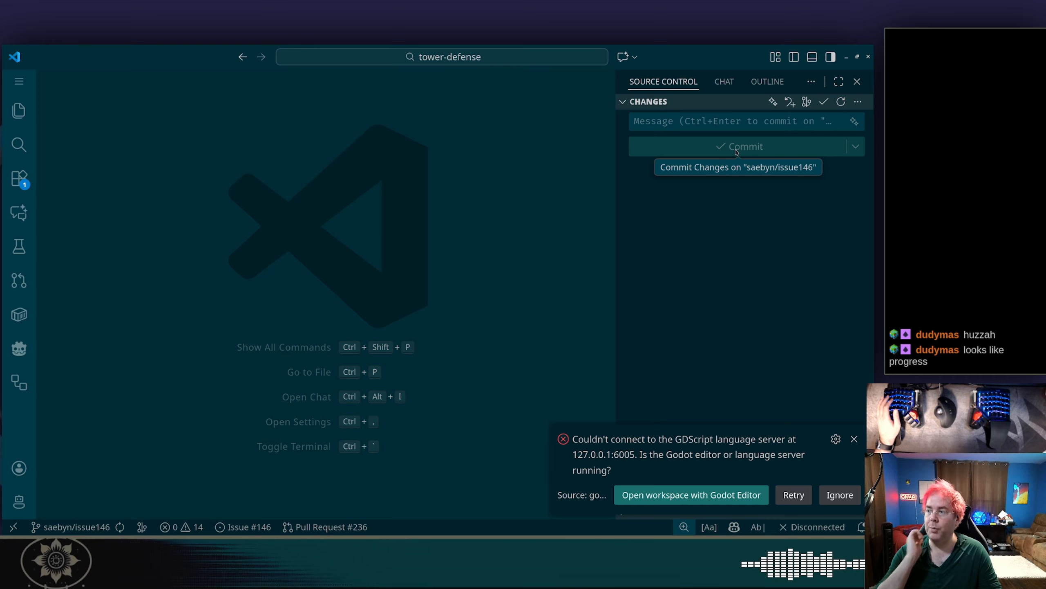
{"action": "left_click", "coordinate": [846, 56]}
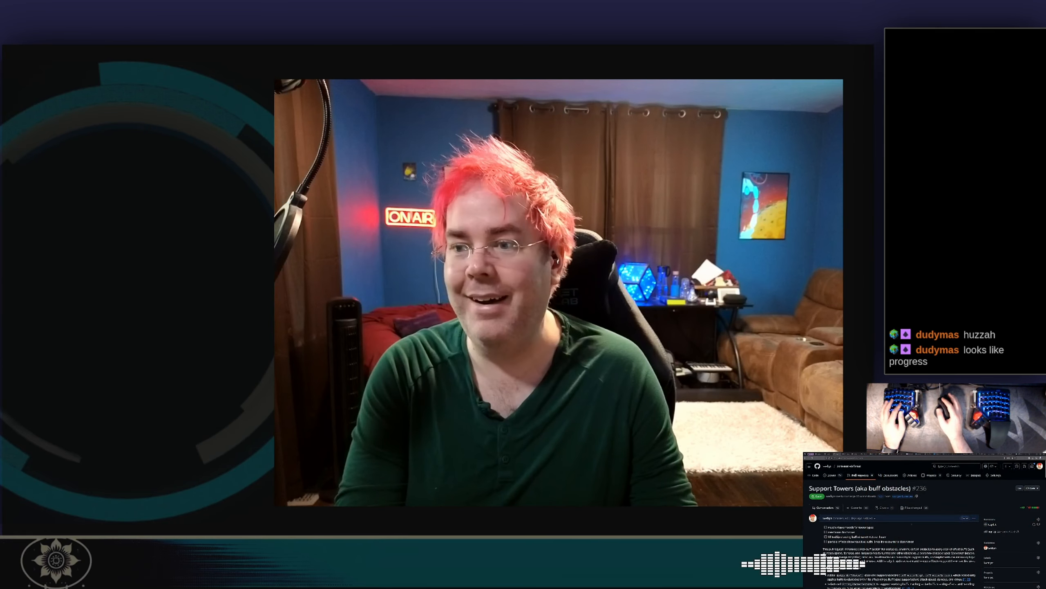
- Open Twitch in a new browser tab and go to the list of followed channels
{"action": "key", "text": "ctrl+t"}
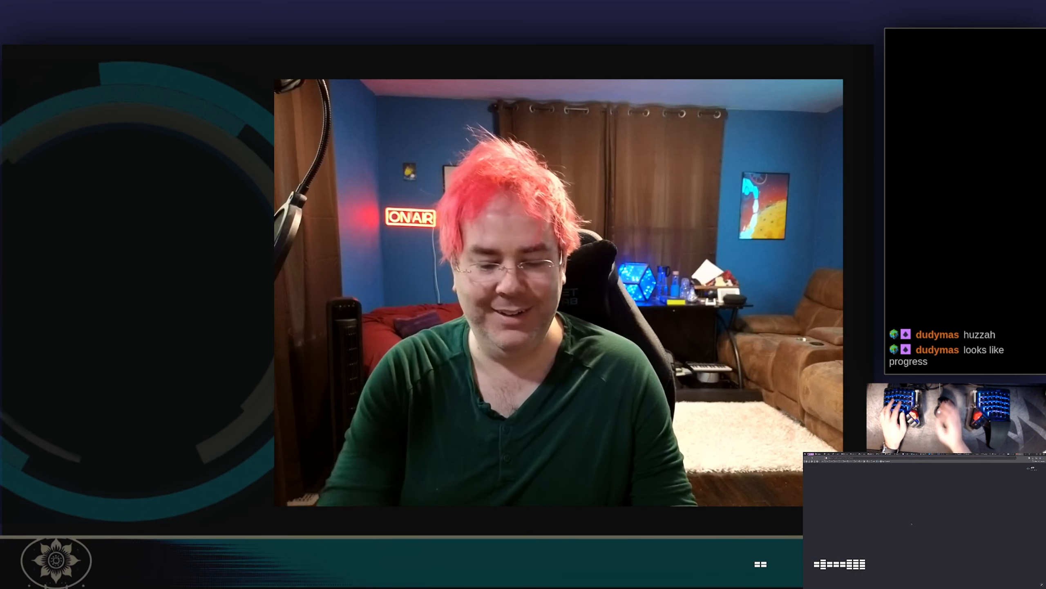
{"action": "type", "text": "saebyn"}
{"action": "key", "text": "Return"}
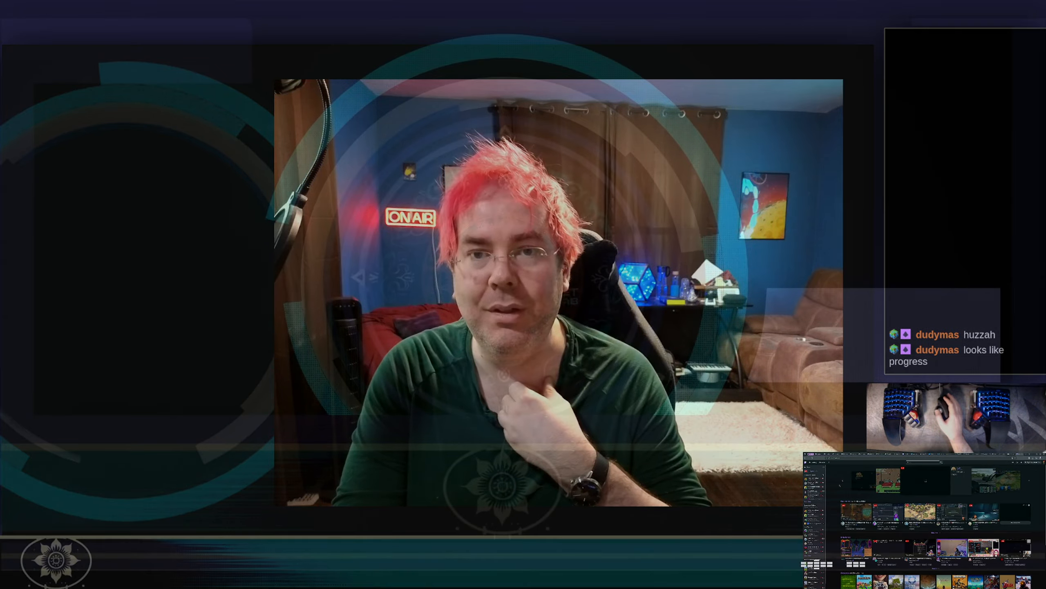
{"action": "left_click", "coordinate": [813, 462]}
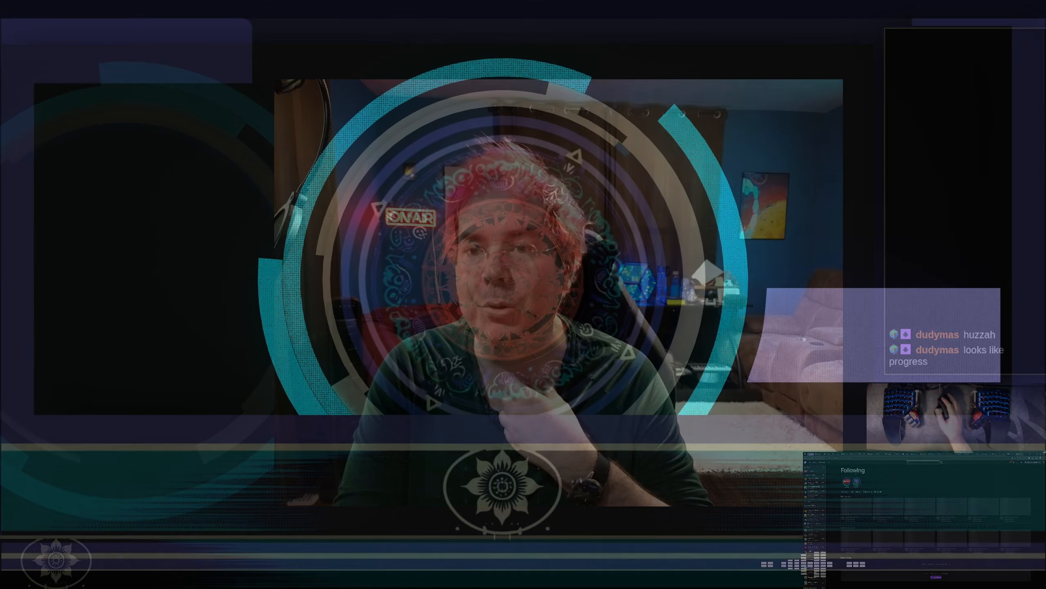